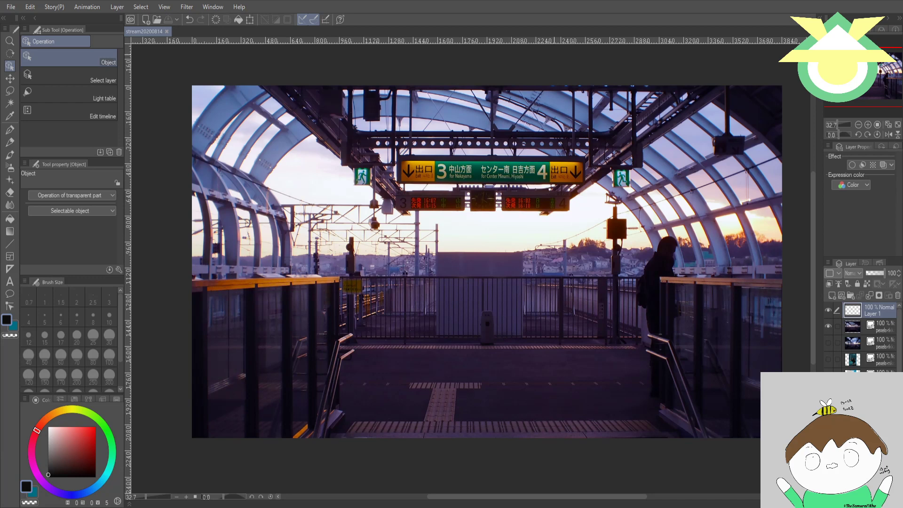
- Lower the station photo layer's opacity to 53% and lock the layer
left_click(878, 326)
left_click_drag(883, 273, 878, 275)
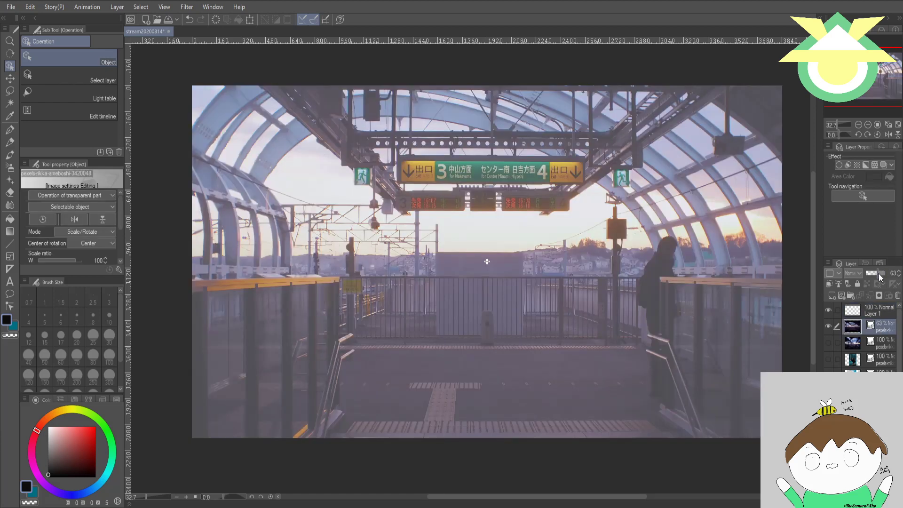
left_click_drag(881, 277, 891, 277)
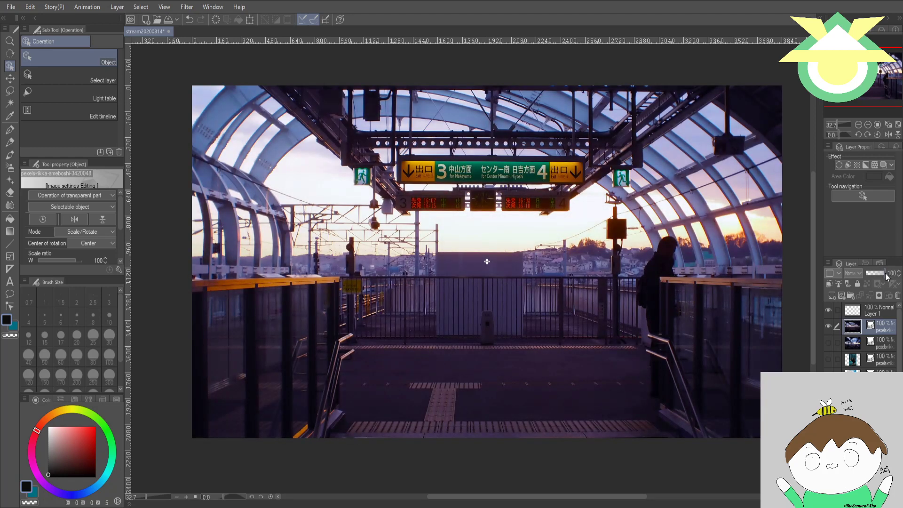
left_click_drag(885, 276, 893, 277)
left_click(858, 284)
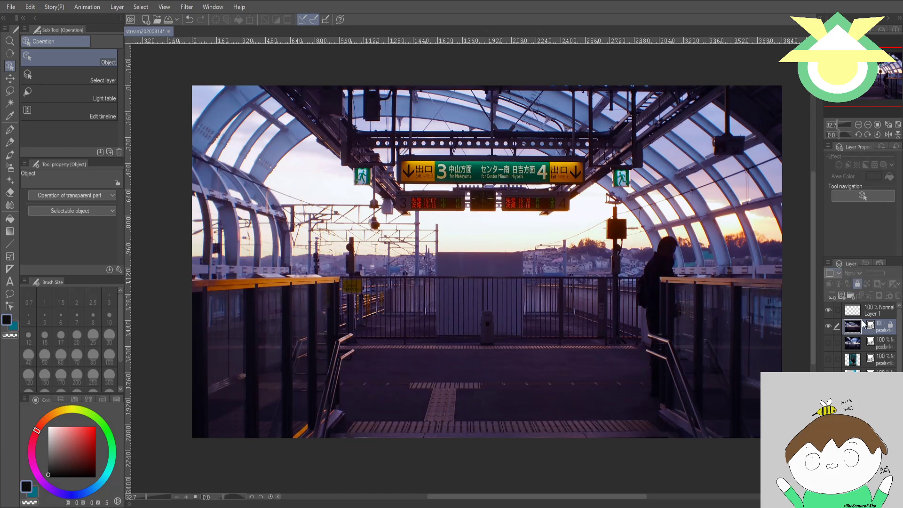
left_click(859, 285)
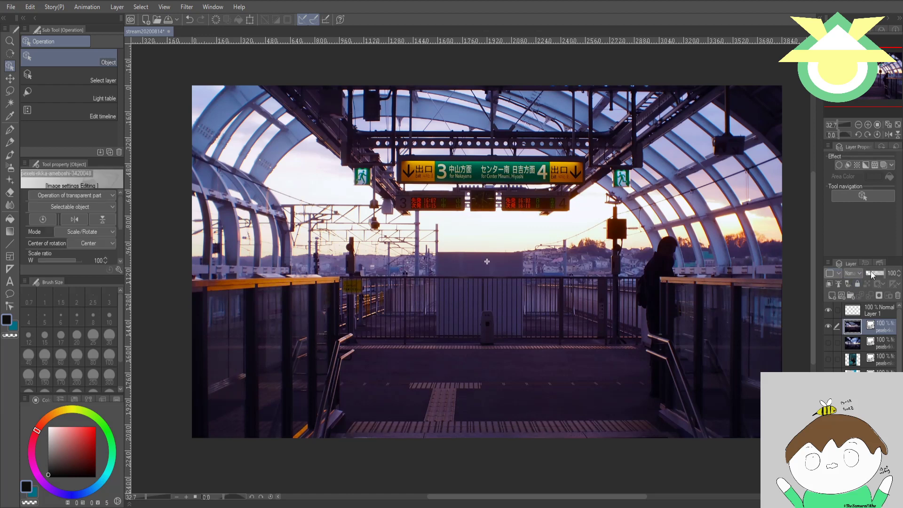
left_click(875, 274)
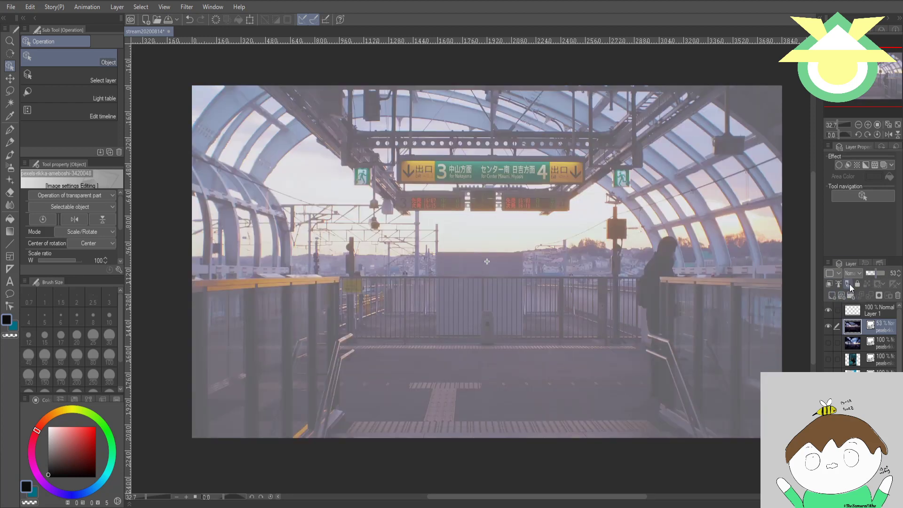
left_click(855, 283)
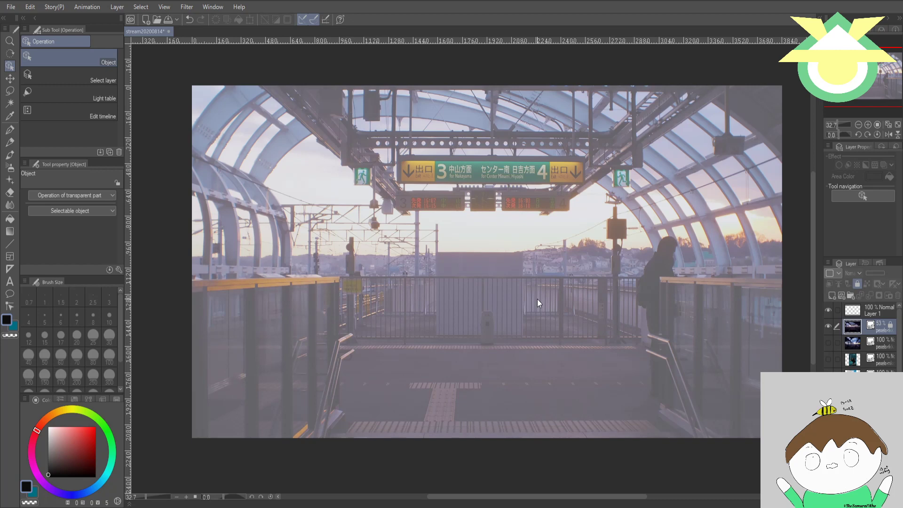
- Activate the G-pen and rename the empty Layer 1 to subway1
key("p")
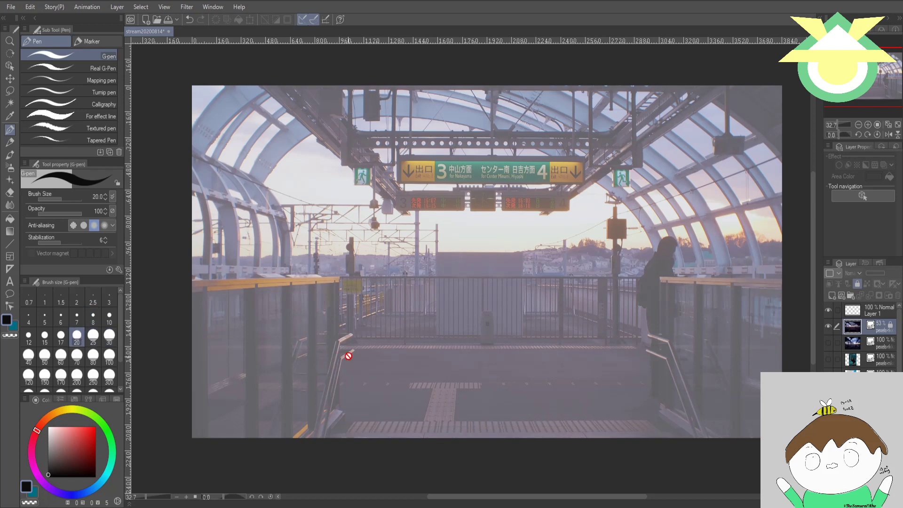
left_click(877, 312)
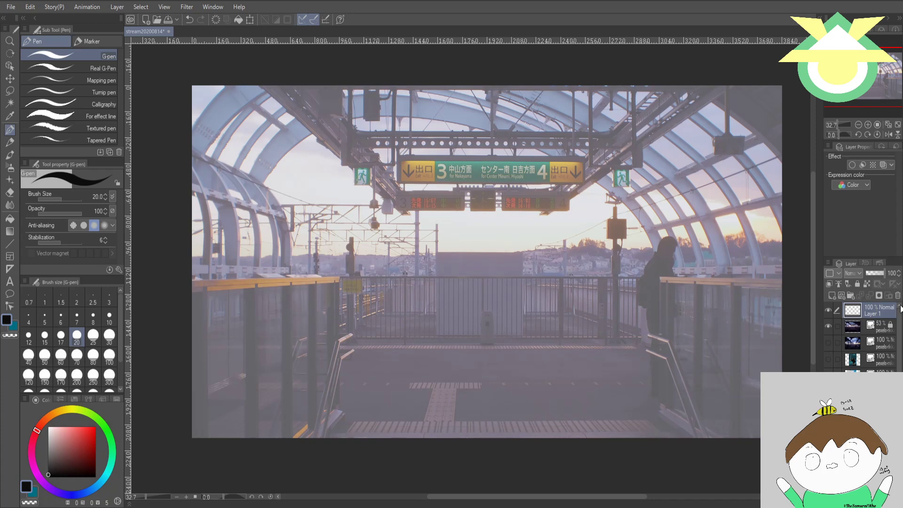
type("subway1")
key("Return")
mouse_move(413, 294)
left_mouse_down()
mouse_move(230, 386)
mouse_move(389, 300)
left_mouse_up()
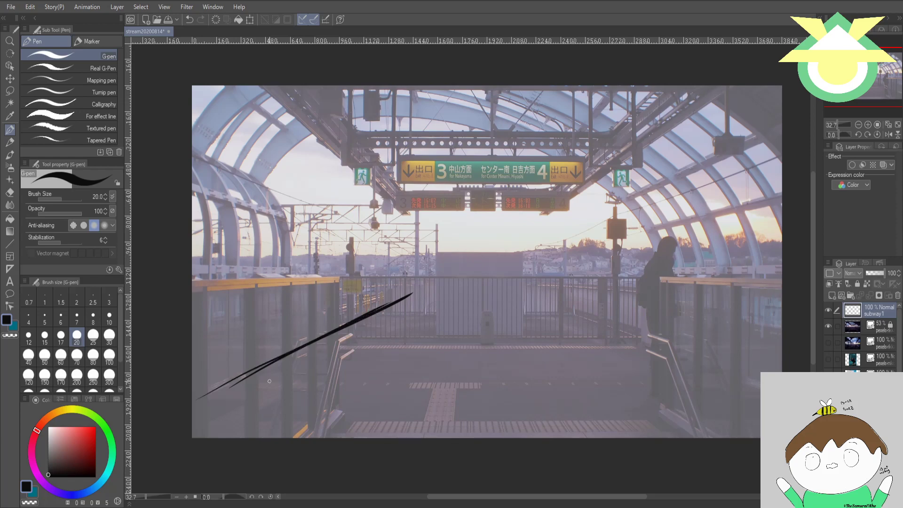
key("ctrl+z")
key("ctrl+z")
- Draw straight G-pen guide lines diagonally from the left barriers to the central fence and across the lower part of the right canopy
key("r")
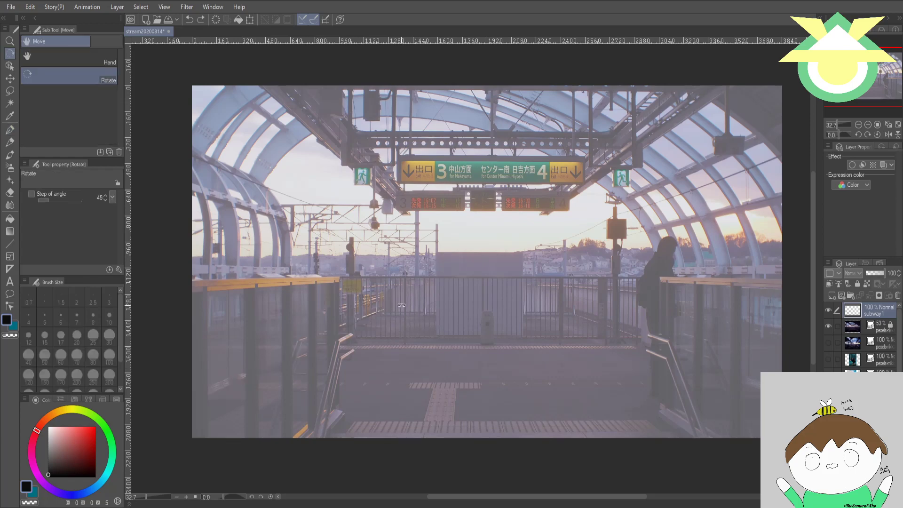
left_click_drag(402, 304, 284, 457)
key("p")
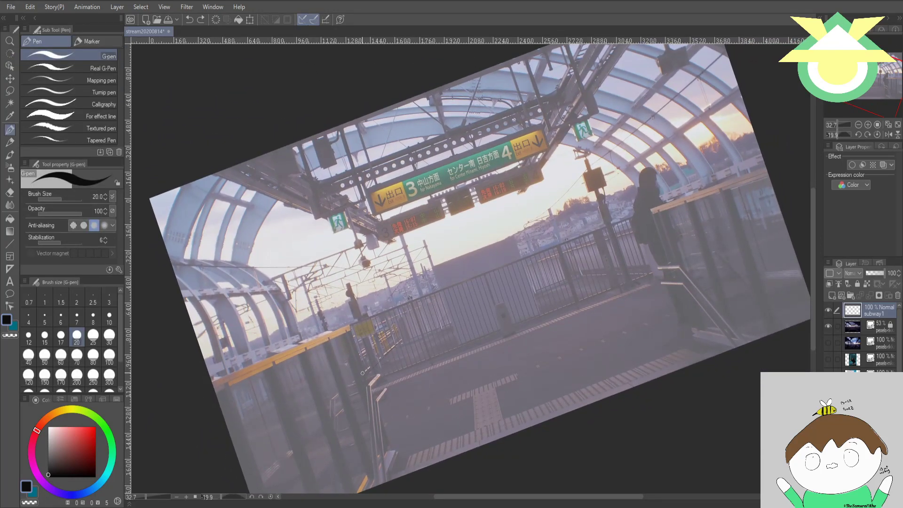
left_click_drag(311, 421, 410, 324)
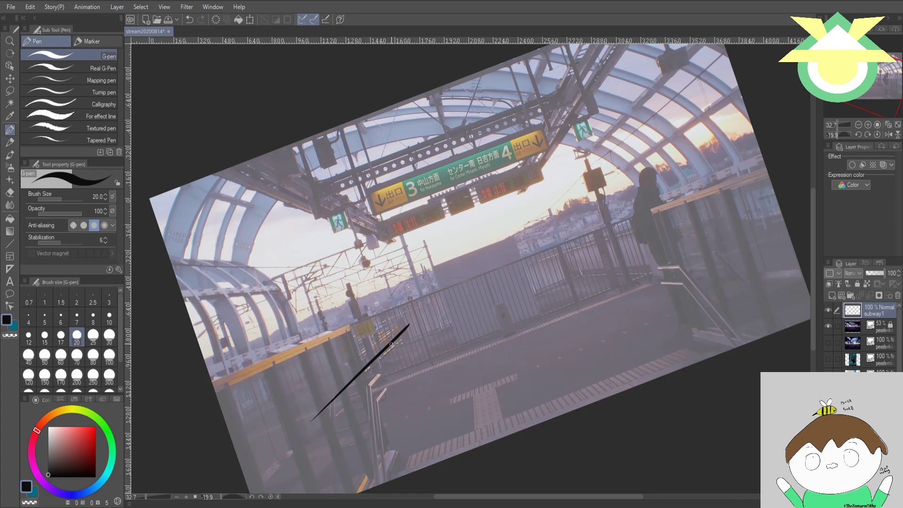
left_click_drag(349, 389, 454, 280)
left_click_drag(571, 210, 742, 96)
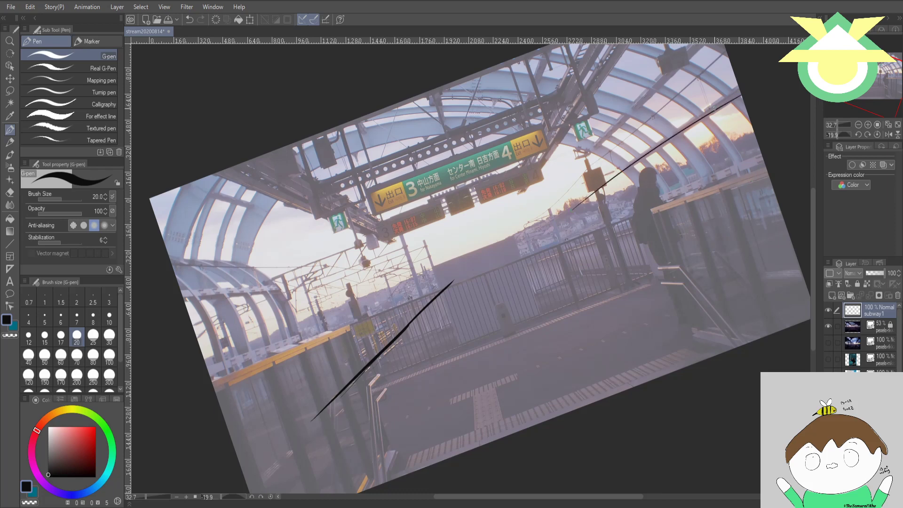
left_click_drag(570, 210, 742, 97)
- Draw guide lines along the horizon above the central panel and along the orange-topped barriers on both sides of the platform
left_click_drag(535, 252, 611, 265)
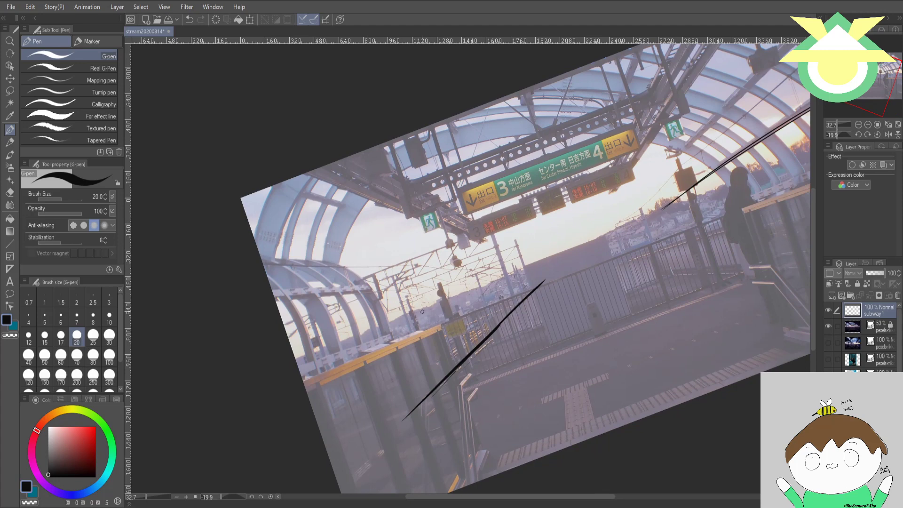
left_click_drag(490, 280, 724, 192)
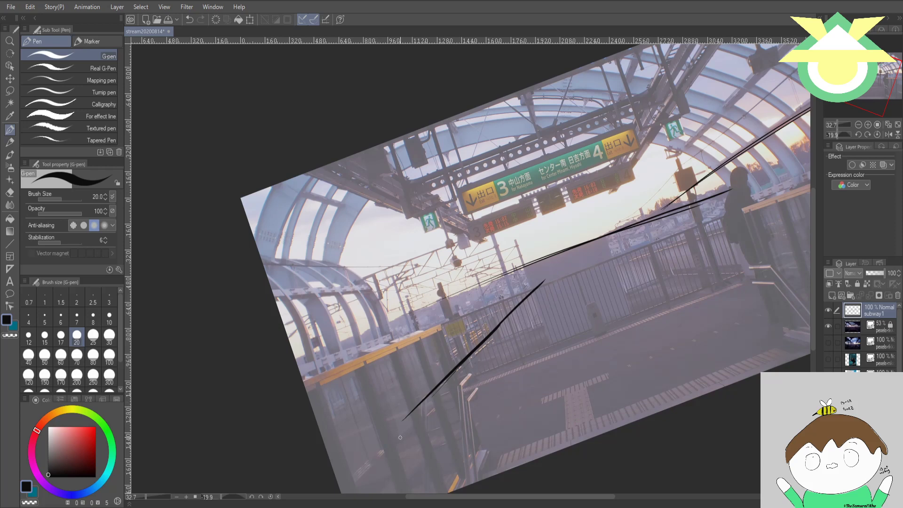
left_click_drag(337, 372, 521, 290)
left_click_drag(411, 341, 546, 278)
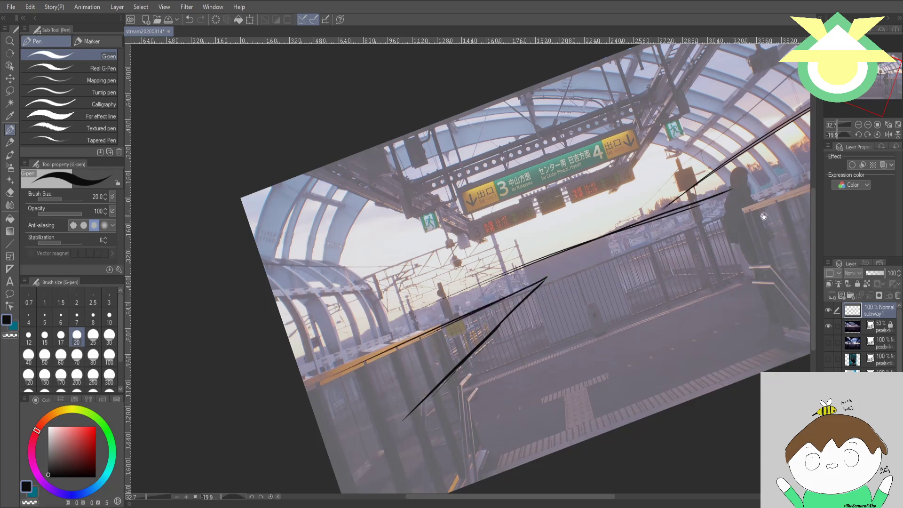
mouse_move(669, 233)
left_mouse_down()
mouse_move(514, 282)
mouse_move(704, 222)
left_mouse_up()
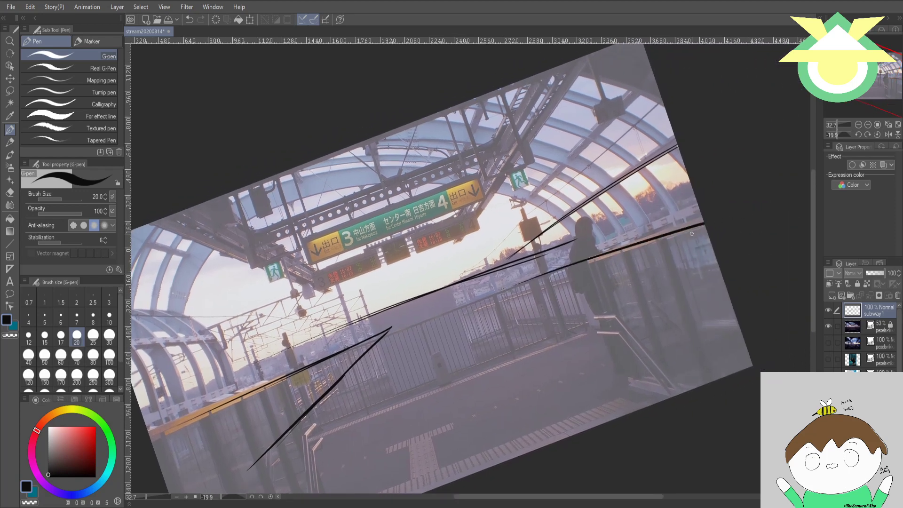
left_click_drag(514, 289, 684, 251)
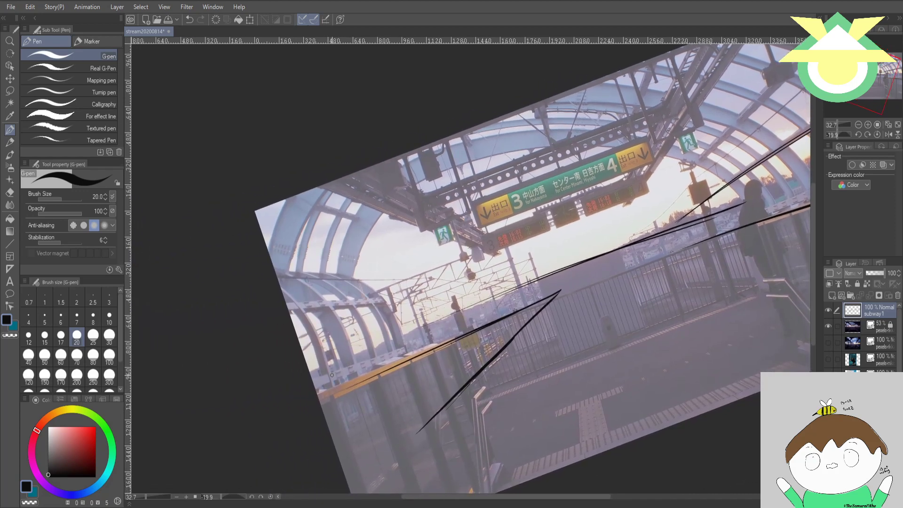
- Draw two guide lines from the left canopy toward the centre, one along its base and one across its middle
left_click_drag(318, 382, 571, 274)
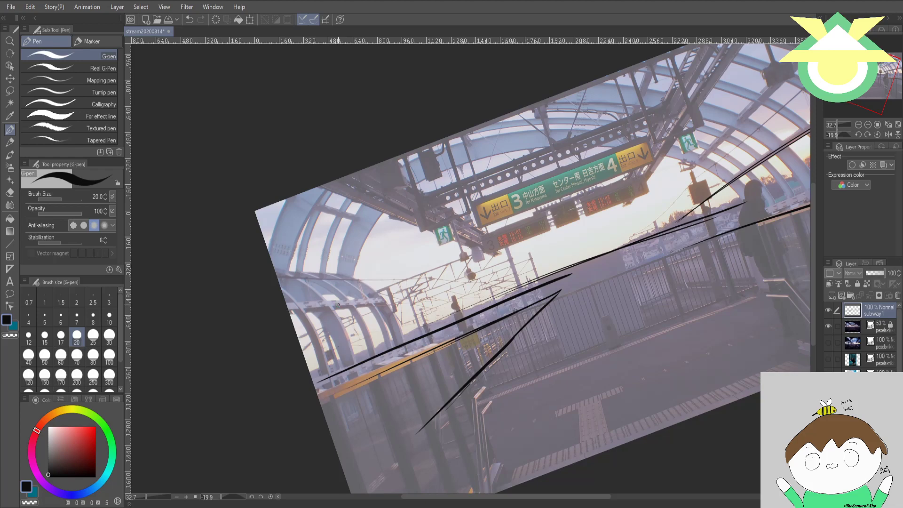
key("r")
left_click_drag(547, 289, 487, 271)
key("p")
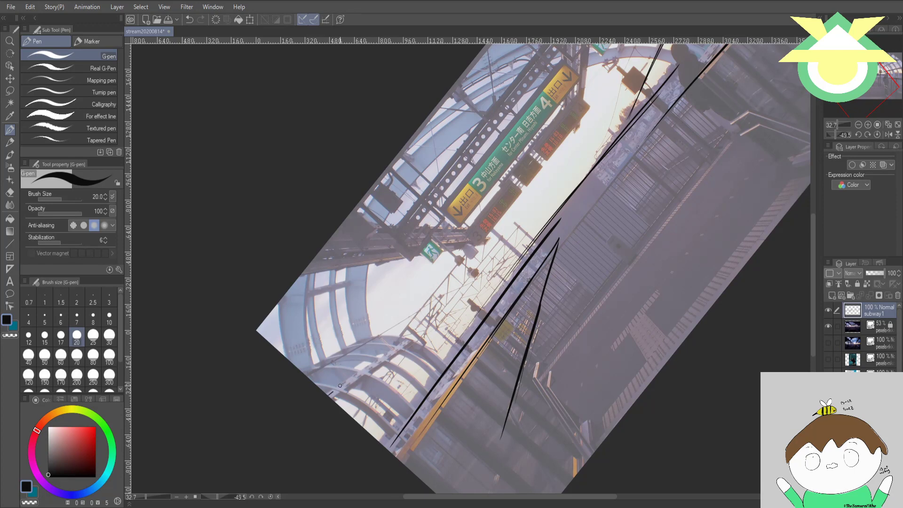
left_click_drag(340, 385, 582, 219)
key("ctrl+z")
left_click_drag(319, 401, 586, 197)
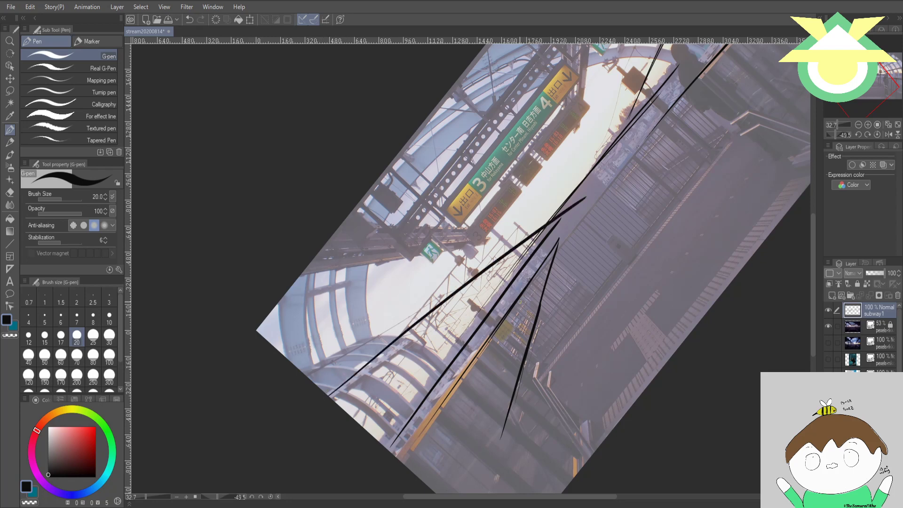
- Draw converging guide lines along the left and right edges of the overhead ceiling structure toward the centre of the photo
left_click_drag(475, 320, 491, 352)
key("r")
mouse_move(519, 322)
left_mouse_down()
mouse_move(510, 322)
mouse_move(561, 282)
left_mouse_up()
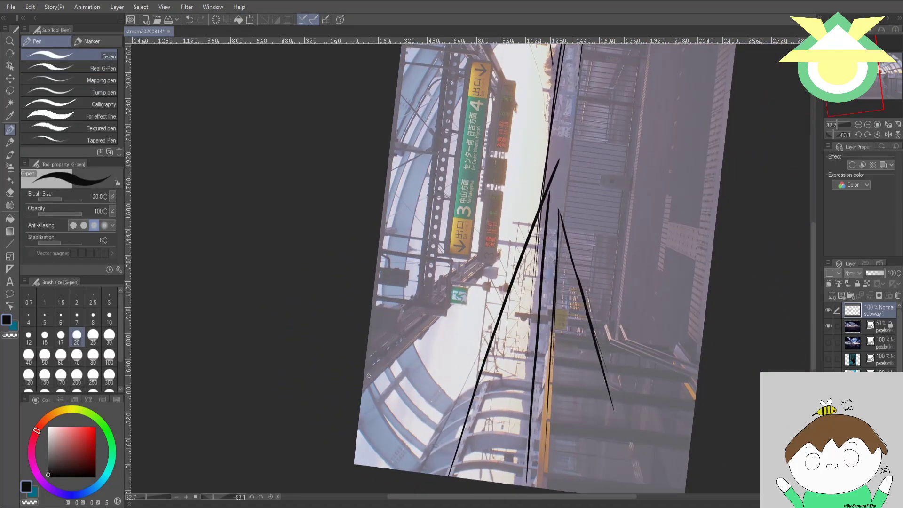
left_click_drag(366, 380, 569, 180)
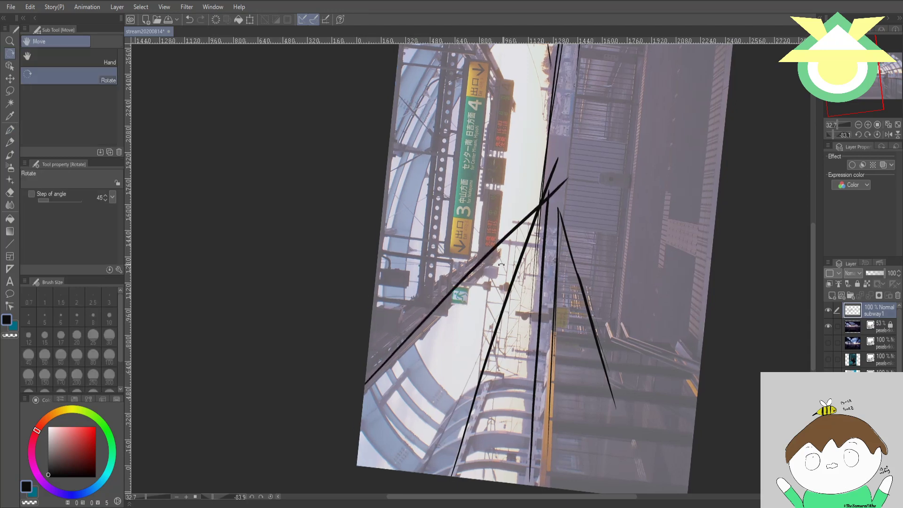
left_click_drag(539, 257, 443, 415)
left_click_drag(690, 340, 534, 317)
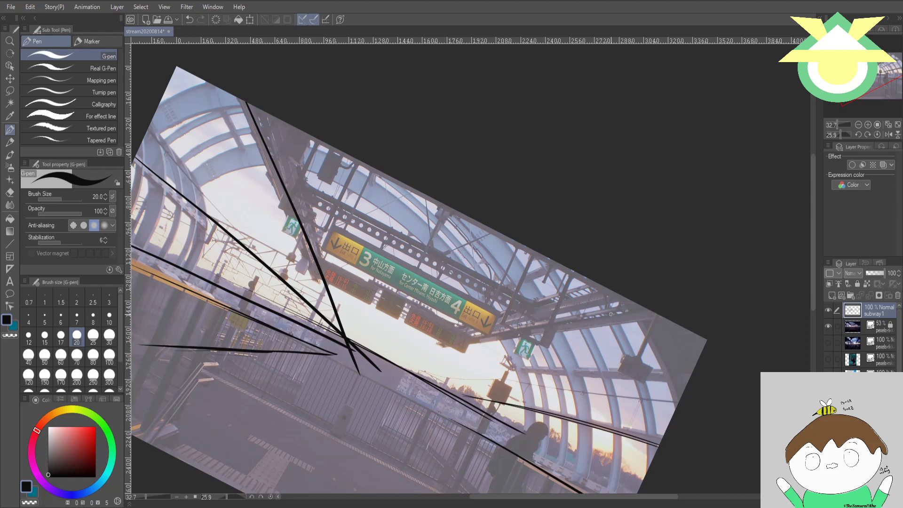
left_click_drag(392, 360, 634, 302)
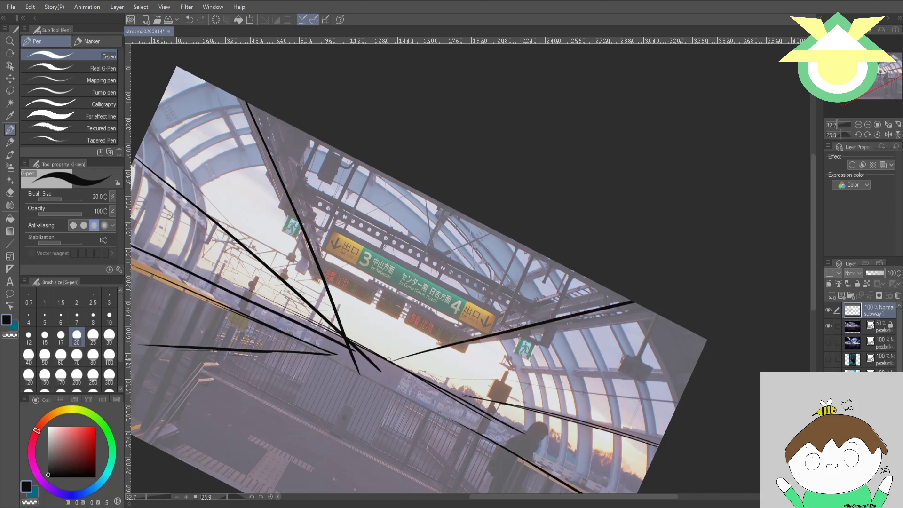
- Draw two horizontal guide lines across the platform fence, one along its base and one along its top rail
left_click_drag(471, 378, 465, 326)
left_click_drag(572, 315, 578, 259)
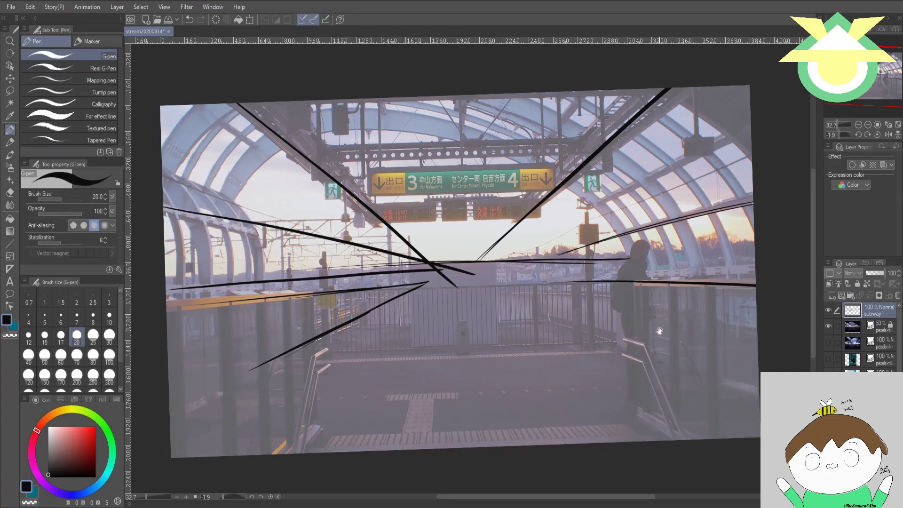
left_click_drag(415, 381, 457, 368)
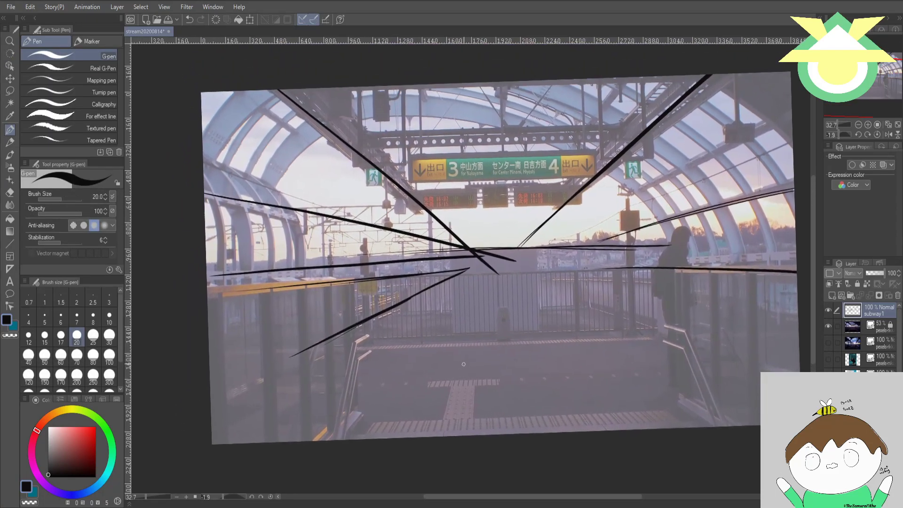
left_click_drag(515, 362, 414, 374)
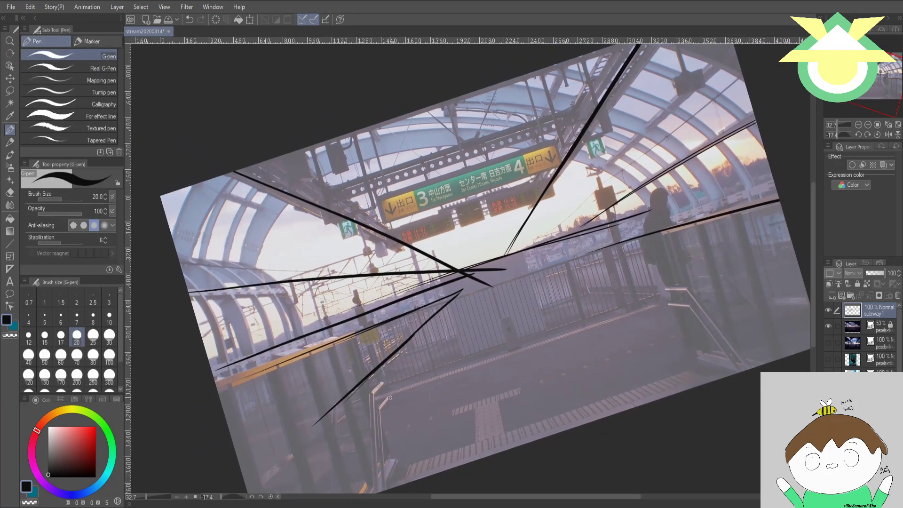
left_click_drag(369, 397, 718, 275)
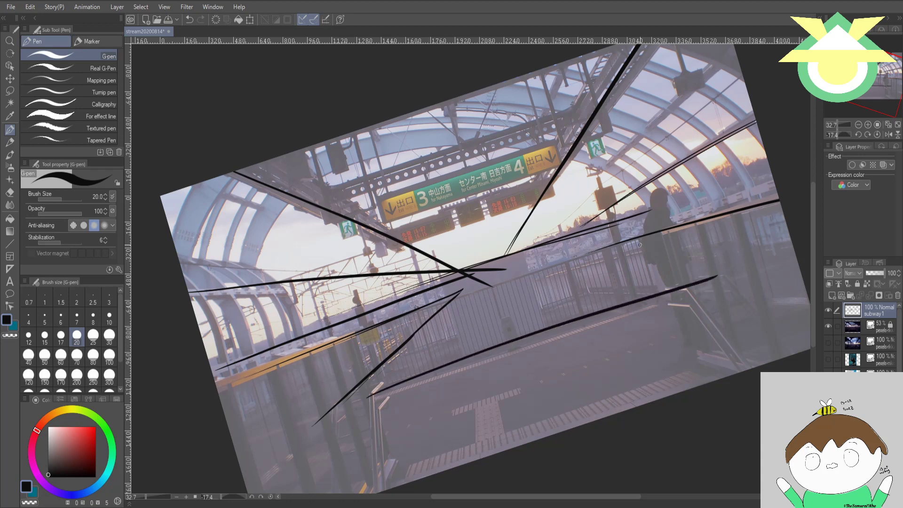
left_click_drag(368, 327, 706, 222)
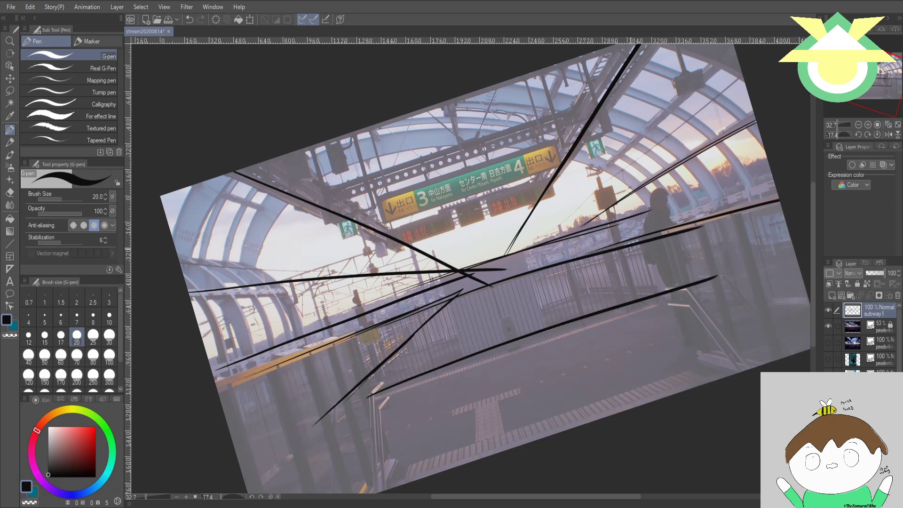
- Draw vertical guide lines down the two sides of the central panel in the fence
left_click_drag(514, 287, 587, 313)
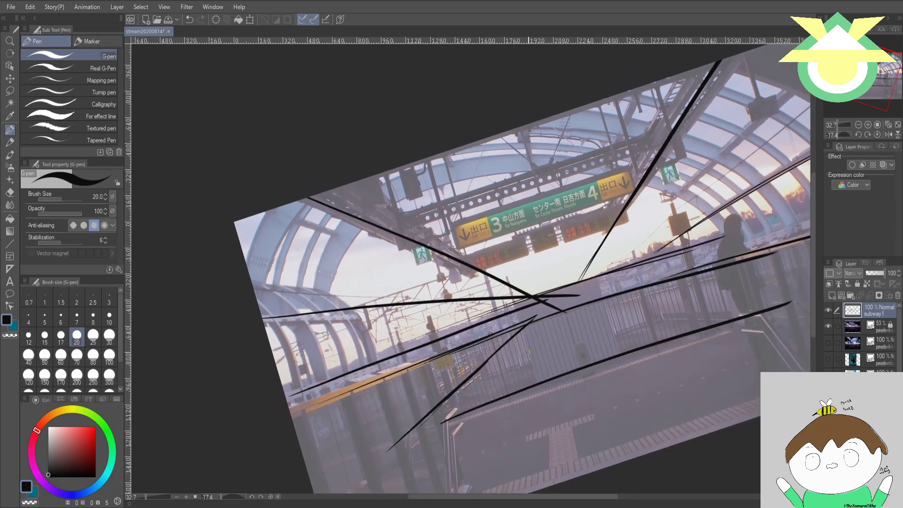
left_click_drag(512, 305, 533, 380)
mouse_move(596, 272)
left_mouse_down()
mouse_move(619, 351)
mouse_move(640, 329)
mouse_move(689, 315)
left_mouse_up()
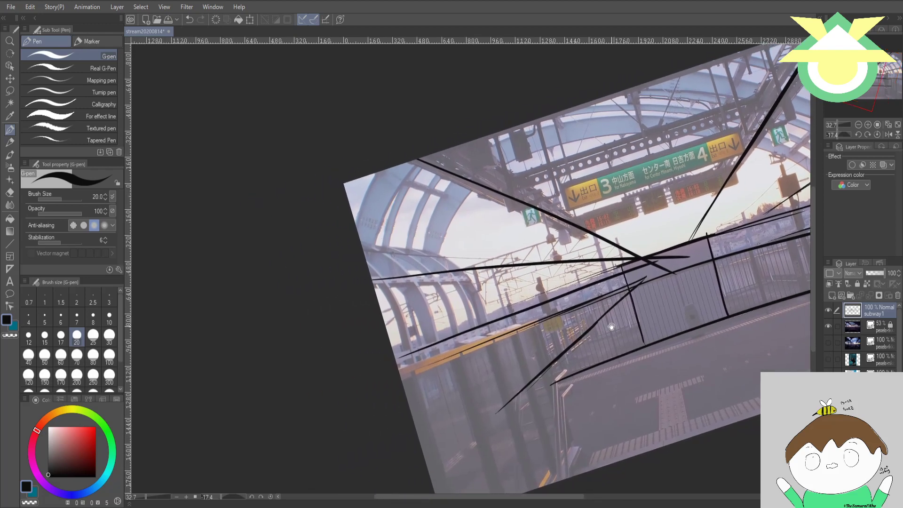
- Draw a long guide line across the platform just below the foot of the fence
left_click_drag(609, 329, 526, 335)
left_click_drag(593, 346, 594, 275)
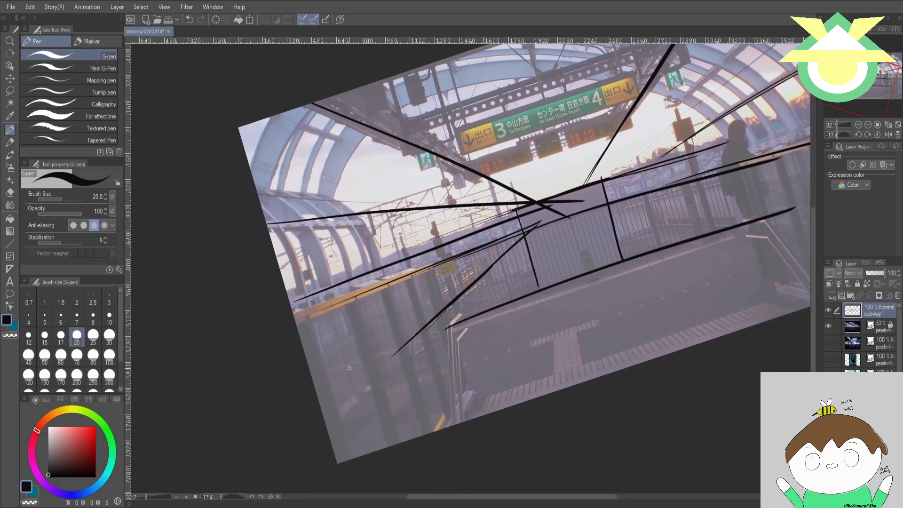
left_click_drag(349, 368, 809, 210)
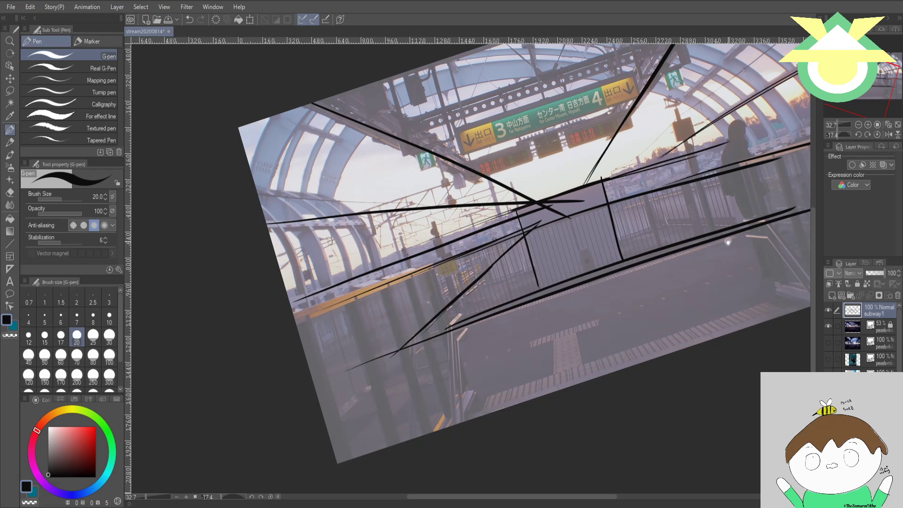
mouse_move(728, 241)
left_mouse_down()
mouse_move(585, 303)
mouse_move(680, 303)
left_mouse_up()
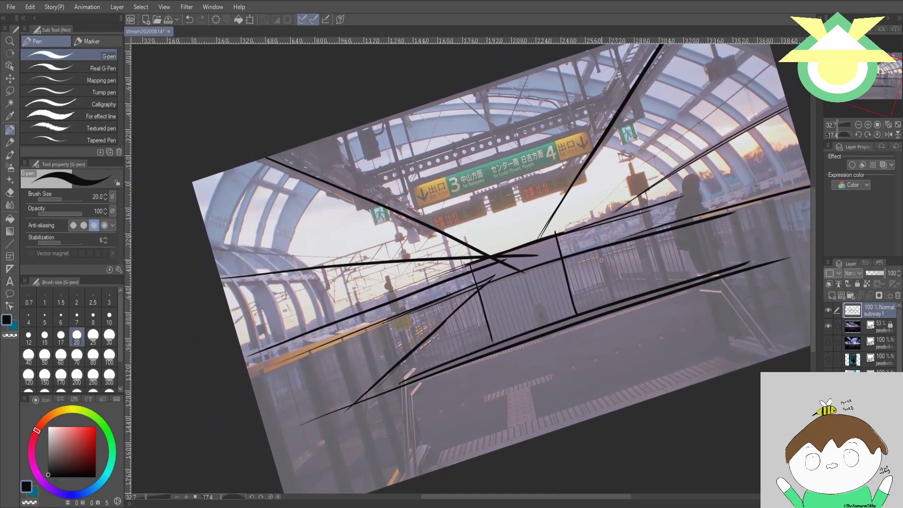
- Draw a second guide line just below the fence's top rail and trace the signpost with its box in front of the fence
left_click_drag(374, 334, 738, 220)
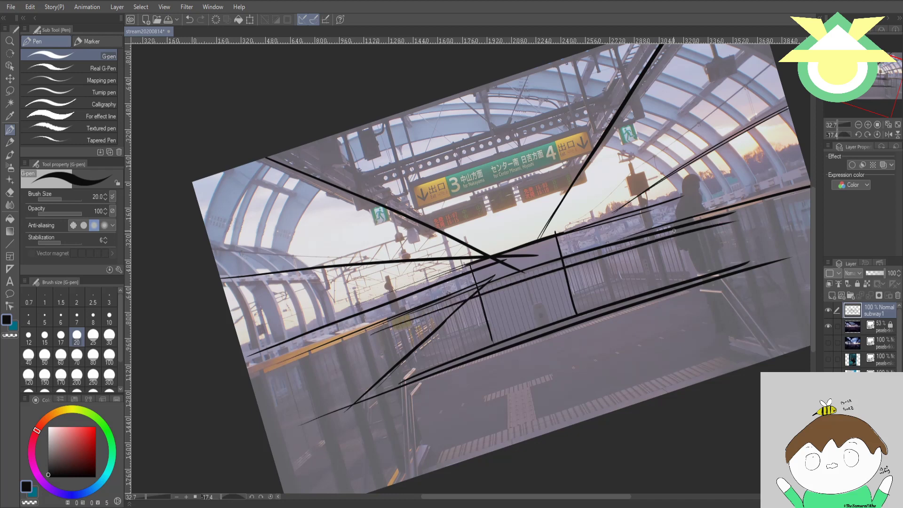
left_click_drag(621, 254, 730, 294)
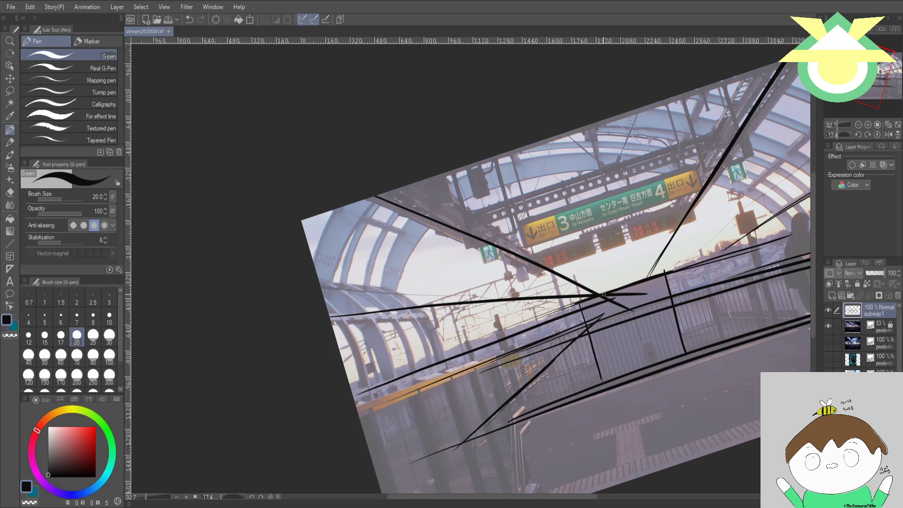
mouse_move(428, 356)
left_mouse_down()
mouse_move(649, 274)
mouse_move(724, 259)
mouse_move(649, 301)
mouse_move(562, 320)
mouse_move(574, 291)
mouse_move(594, 360)
left_mouse_up()
left_click_drag(571, 267, 601, 356)
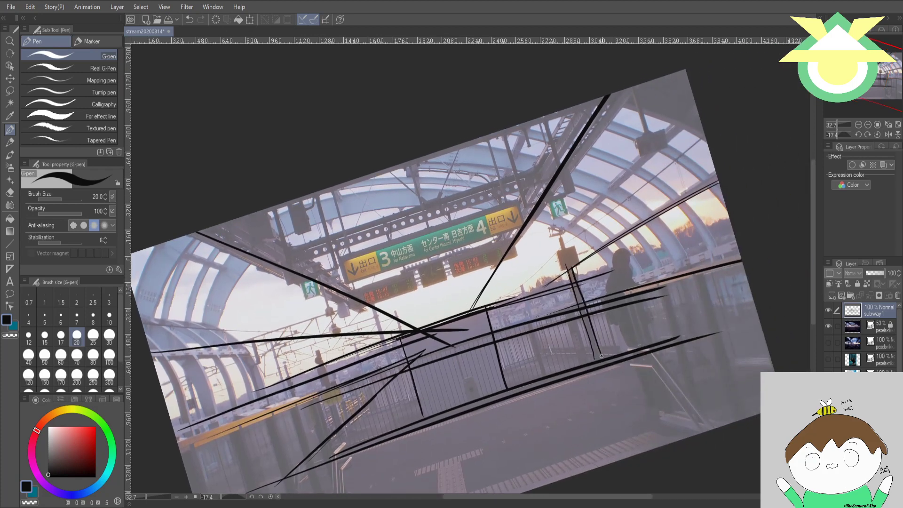
mouse_move(556, 253)
left_mouse_down()
mouse_move(559, 272)
mouse_move(575, 245)
mouse_move(559, 249)
mouse_move(582, 241)
left_mouse_up()
left_click_drag(561, 249, 561, 237)
- Trace the left tunnel wall: the curved end of its lower section, the rail above it and both edges of one upper rib
left_click_drag(574, 400, 616, 336)
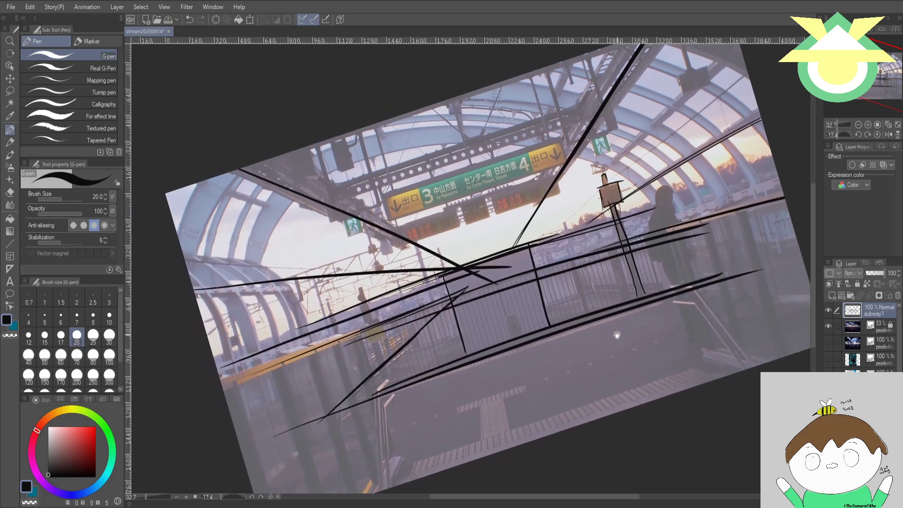
mouse_move(510, 352)
left_mouse_down()
mouse_move(590, 319)
mouse_move(644, 331)
left_mouse_up()
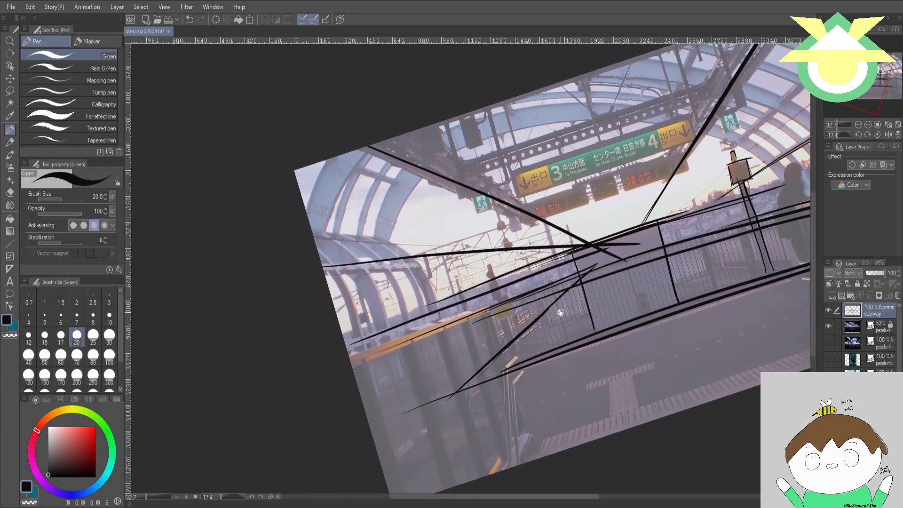
left_click_drag(559, 313, 575, 351)
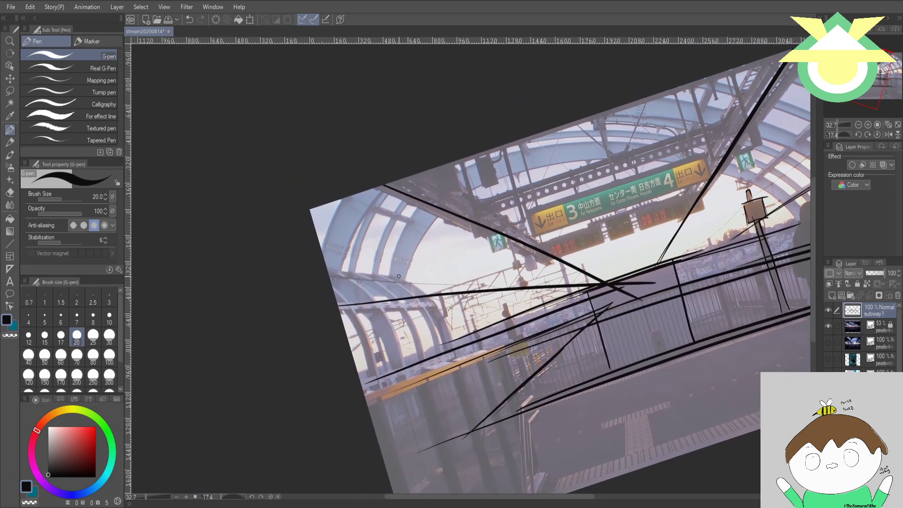
left_click_drag(395, 274, 458, 364)
left_click_drag(322, 270, 414, 271)
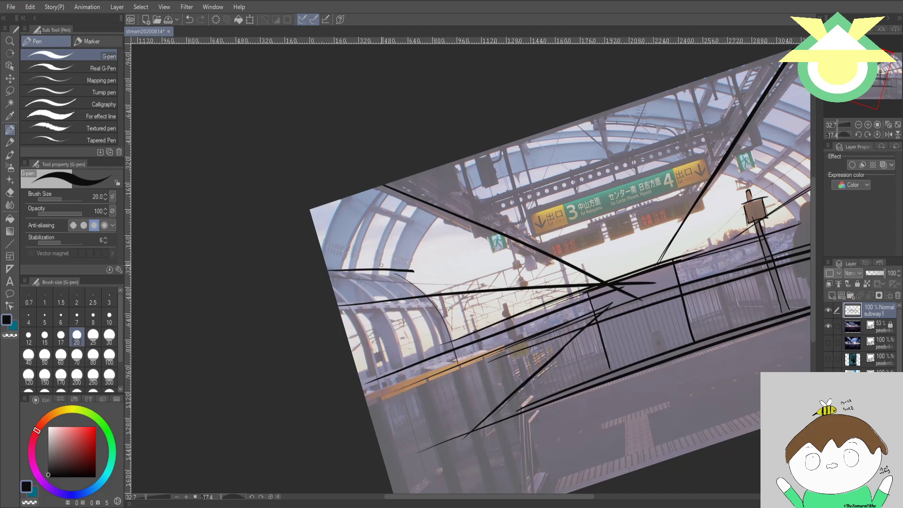
mouse_move(379, 276)
left_mouse_down()
mouse_move(426, 185)
mouse_move(374, 266)
mouse_move(421, 185)
left_mouse_up()
left_click_drag(370, 277, 410, 197)
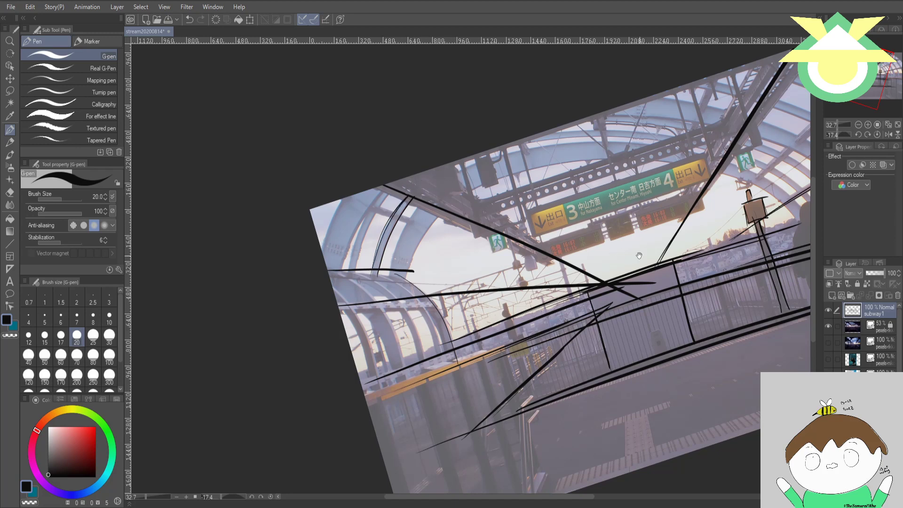
- Add three short guide strokes through the vanishing point above the central fence panel, extending the converging lines
mouse_move(639, 255)
left_mouse_down()
mouse_move(575, 229)
mouse_move(574, 266)
left_mouse_up()
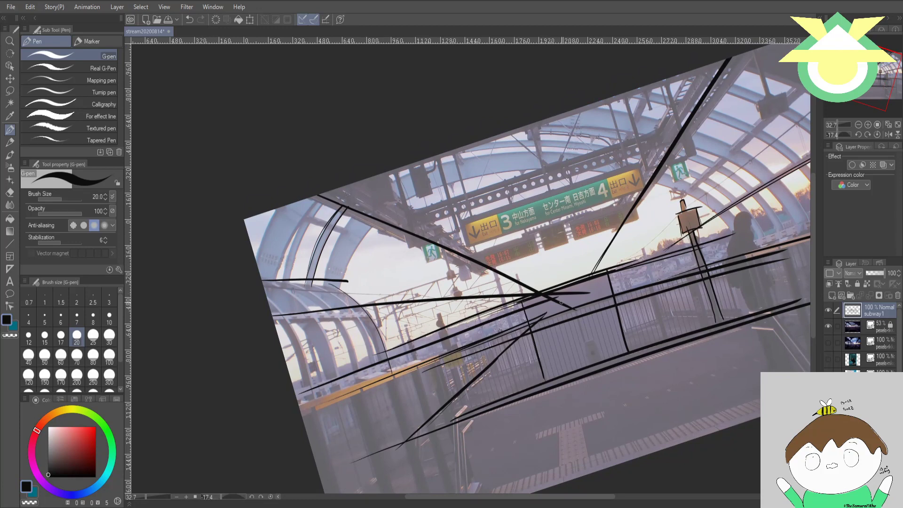
left_click_drag(611, 262, 619, 274)
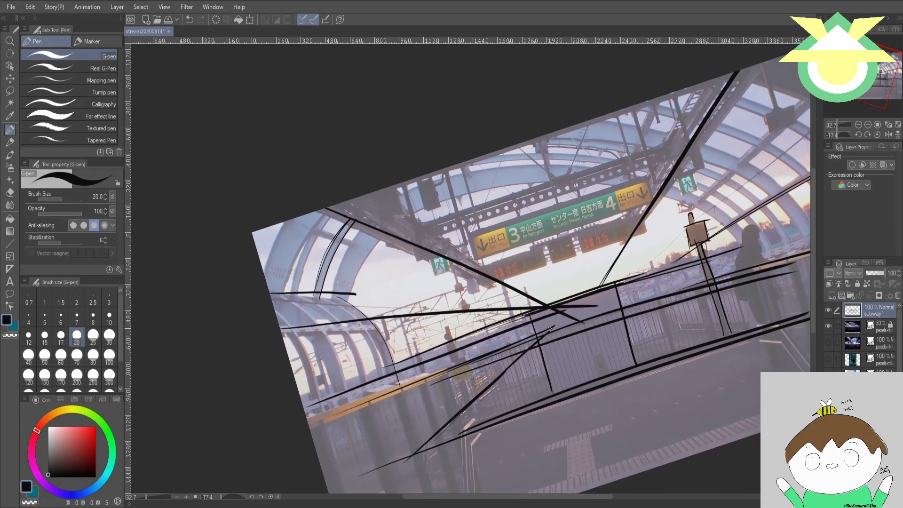
left_click_drag(550, 329, 620, 258)
left_click_drag(524, 355, 607, 271)
mouse_move(525, 309)
left_mouse_down()
mouse_move(625, 306)
mouse_move(560, 306)
mouse_move(605, 305)
mouse_move(531, 317)
mouse_move(619, 296)
left_mouse_up()
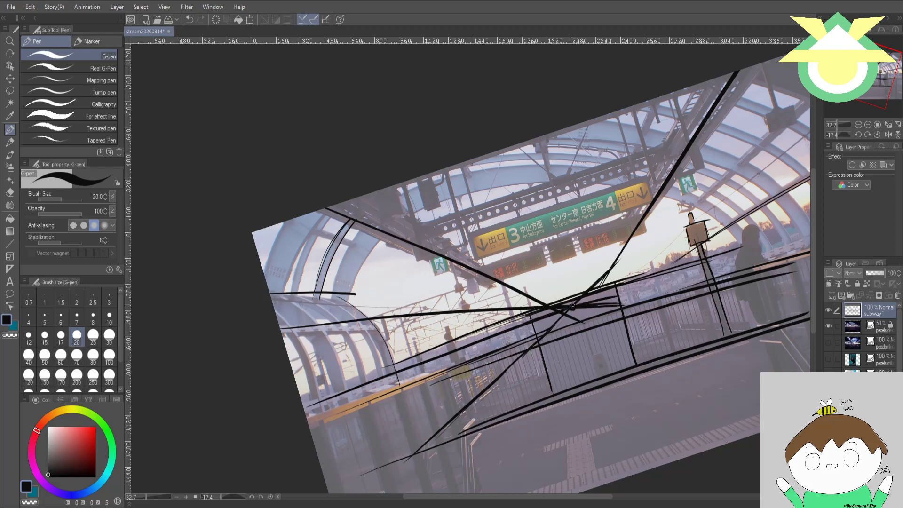
- Turn the canvas nearly level and trace the innermost arch curve of the right wall, starting at the ceiling edge near the exit sign
left_click_drag(665, 360, 572, 355)
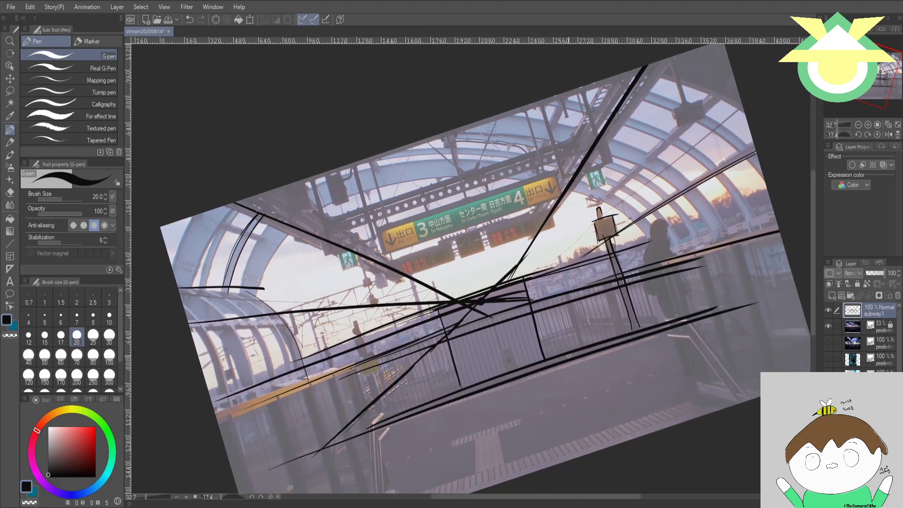
key("r")
left_click_drag(628, 276, 607, 322)
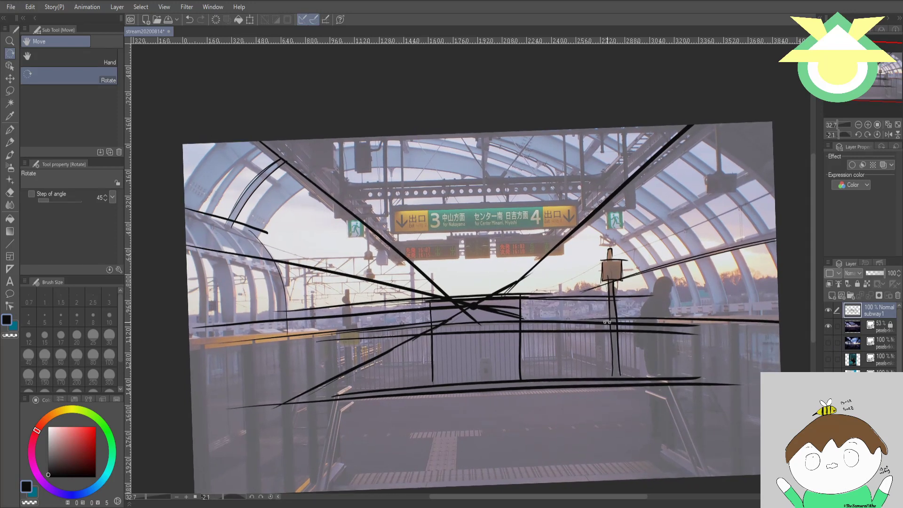
key("p")
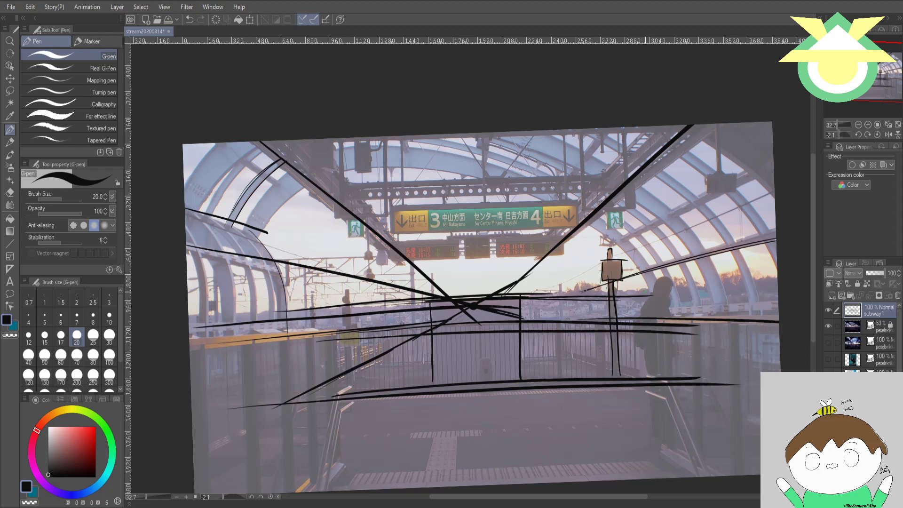
mouse_move(588, 226)
left_mouse_down()
mouse_move(627, 255)
mouse_move(655, 313)
left_mouse_up()
mouse_move(597, 217)
left_mouse_down()
mouse_move(642, 261)
mouse_move(670, 323)
left_mouse_up()
key("ctrl+z")
- Turn the canvas sideways and trace a second arch curve just outside the innermost one on the right wall
key("r")
left_click_drag(652, 239, 605, 144)
key("space")
left_click_drag(738, 164, 603, 172)
key("r")
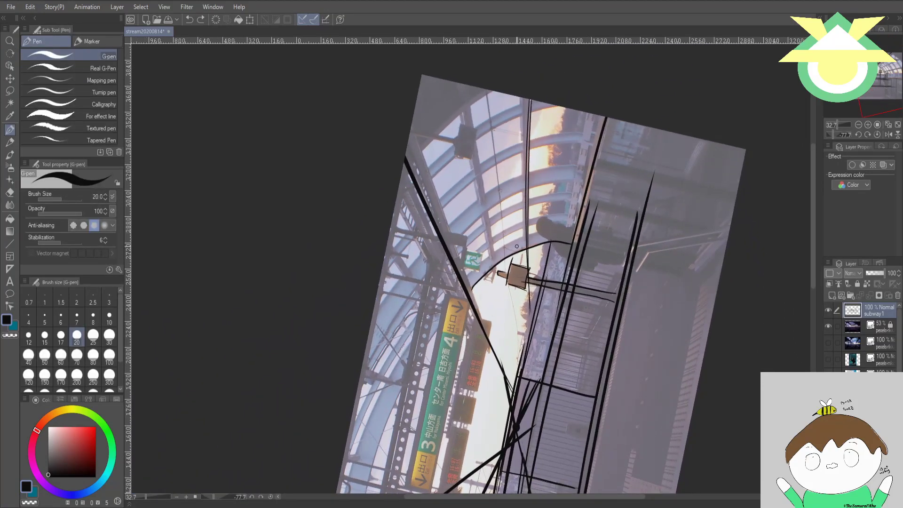
mouse_move(464, 280)
left_mouse_down()
mouse_move(496, 248)
mouse_move(576, 237)
left_mouse_up()
key("ctrl+z")
mouse_move(464, 279)
left_mouse_down()
mouse_move(492, 249)
mouse_move(568, 232)
mouse_move(606, 288)
left_mouse_up()
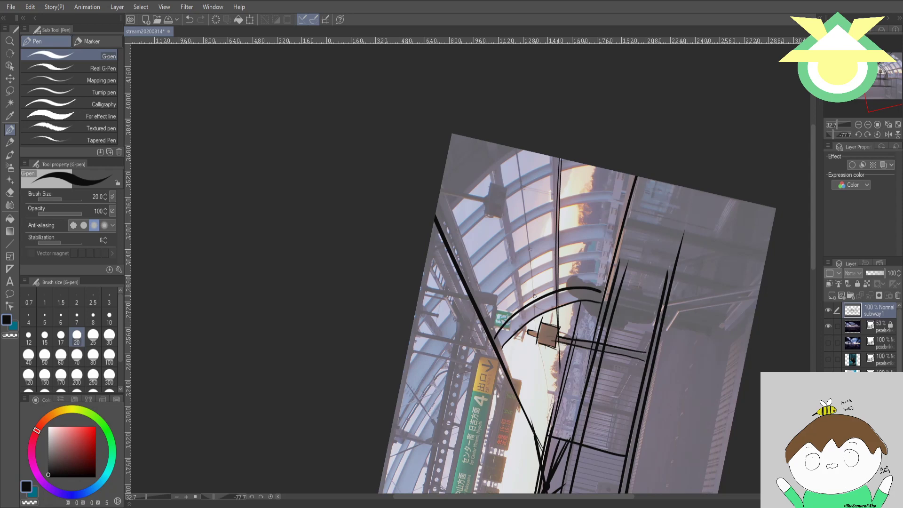
- Trace two more closely spaced rib curves outside the first pair of arch curves on the right wall
mouse_move(498, 324)
left_mouse_down()
mouse_move(547, 287)
mouse_move(607, 279)
left_mouse_up()
mouse_move(493, 325)
left_mouse_down()
mouse_move(506, 308)
mouse_move(608, 274)
left_mouse_up()
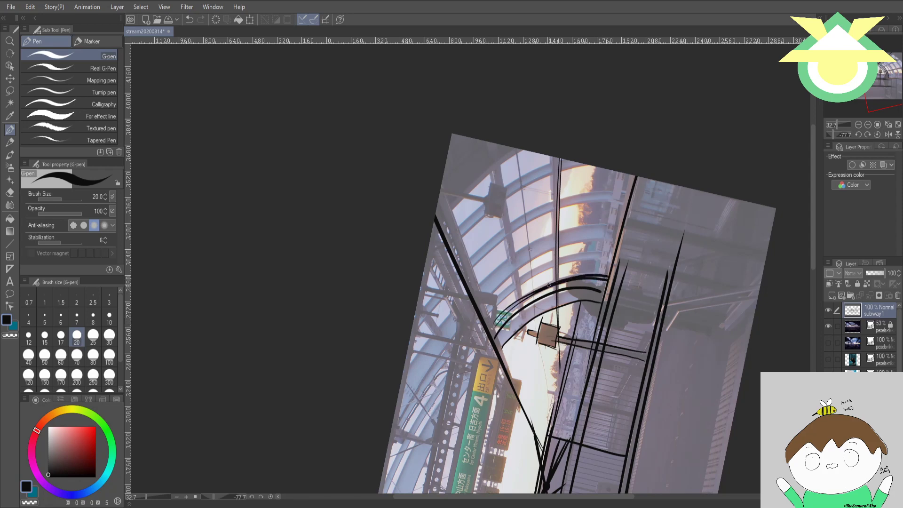
key("ctrl+z")
mouse_move(491, 324)
left_mouse_down()
mouse_move(606, 270)
mouse_move(595, 304)
left_mouse_up()
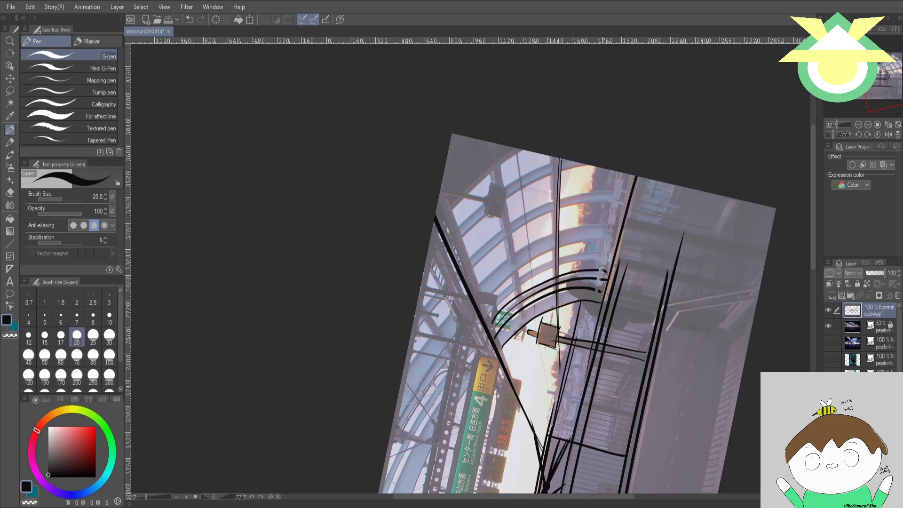
mouse_move(601, 268)
left_mouse_down()
mouse_move(596, 300)
mouse_move(604, 277)
mouse_move(597, 292)
left_mouse_up()
- Trace seven further rib curves on the right wall, working outward toward the edge of the photo
left_click_drag(648, 204, 699, 266)
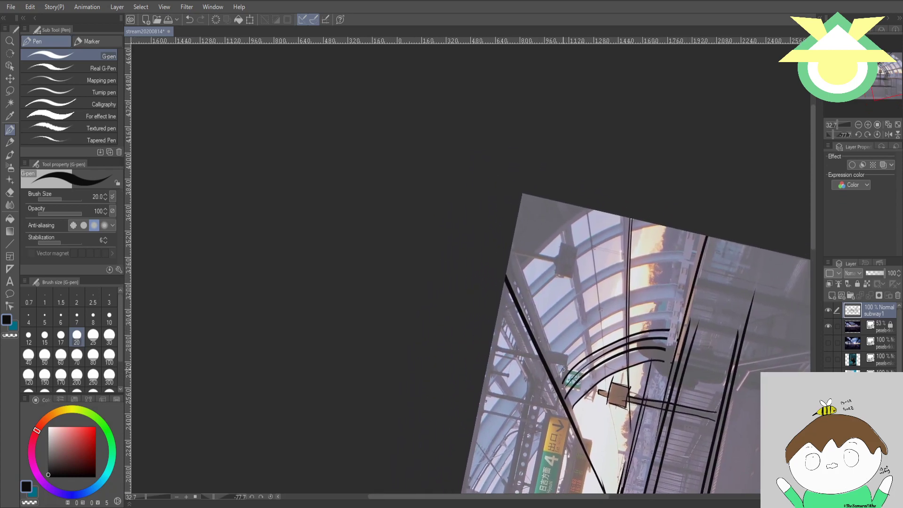
mouse_move(563, 369)
left_mouse_down()
mouse_move(597, 342)
mouse_move(677, 321)
left_mouse_up()
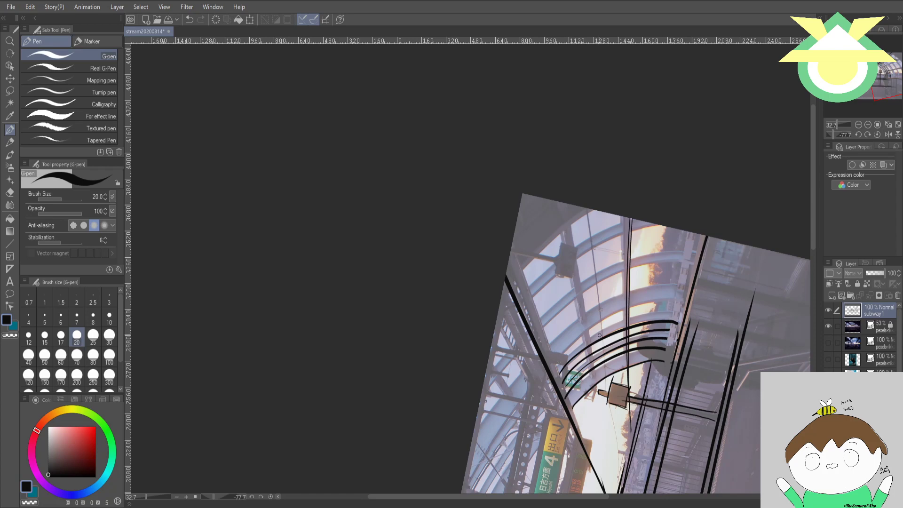
mouse_move(556, 369)
left_mouse_down()
mouse_move(585, 340)
mouse_move(680, 309)
left_mouse_up()
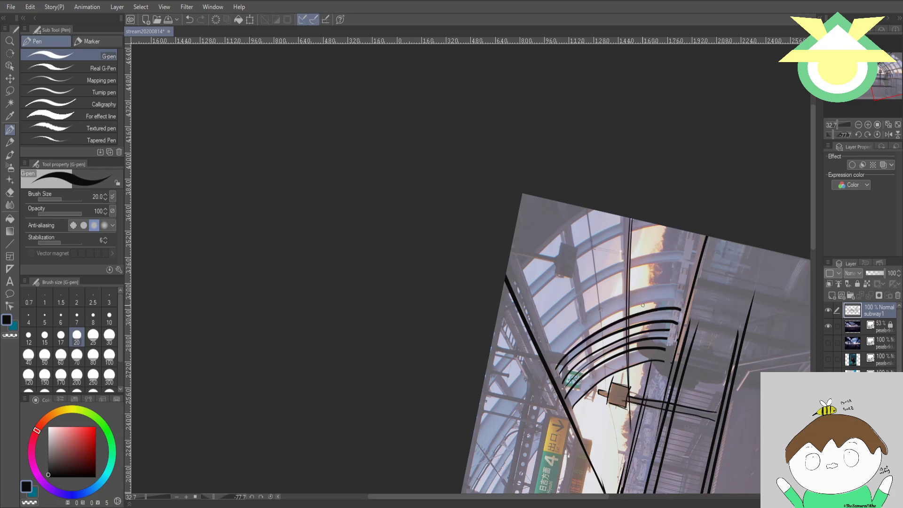
left_click_drag(557, 364, 679, 302)
mouse_move(552, 339)
left_mouse_down()
mouse_move(602, 304)
mouse_move(685, 288)
left_mouse_up()
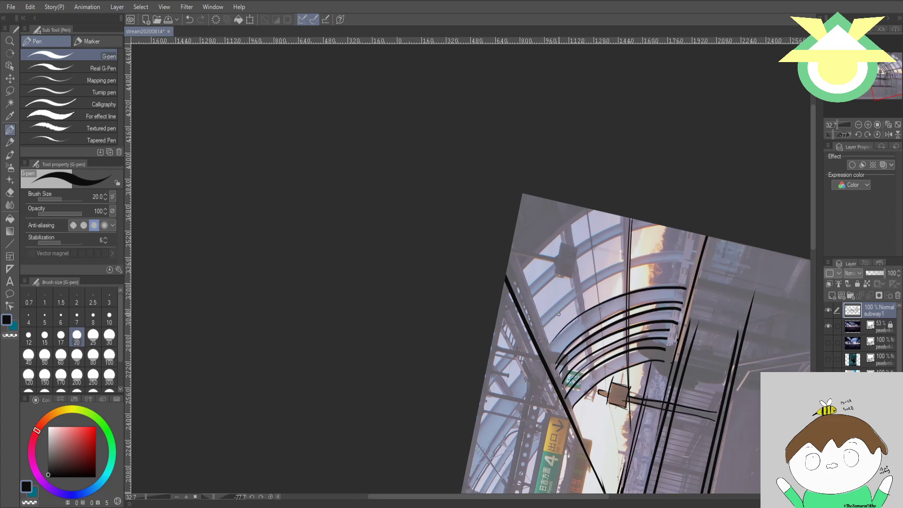
left_click_drag(545, 330, 693, 269)
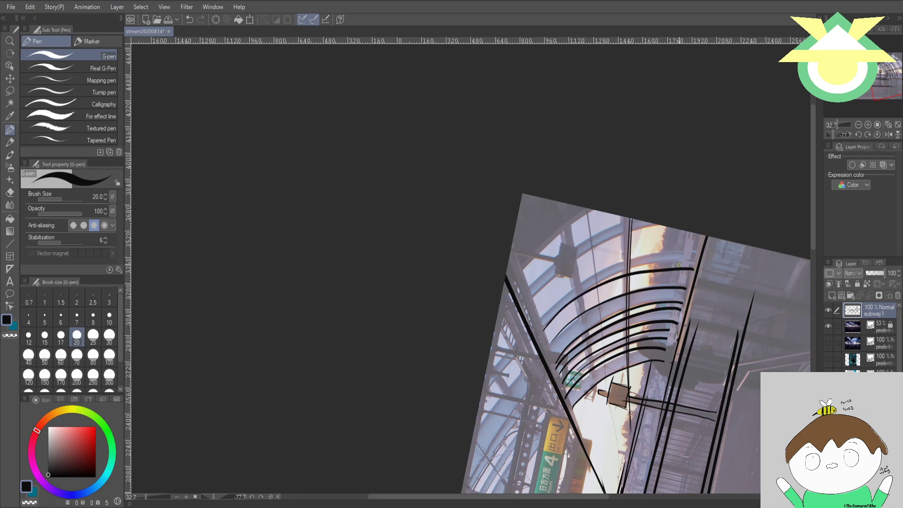
mouse_move(540, 320)
left_mouse_down()
mouse_move(598, 270)
mouse_move(687, 252)
left_mouse_up()
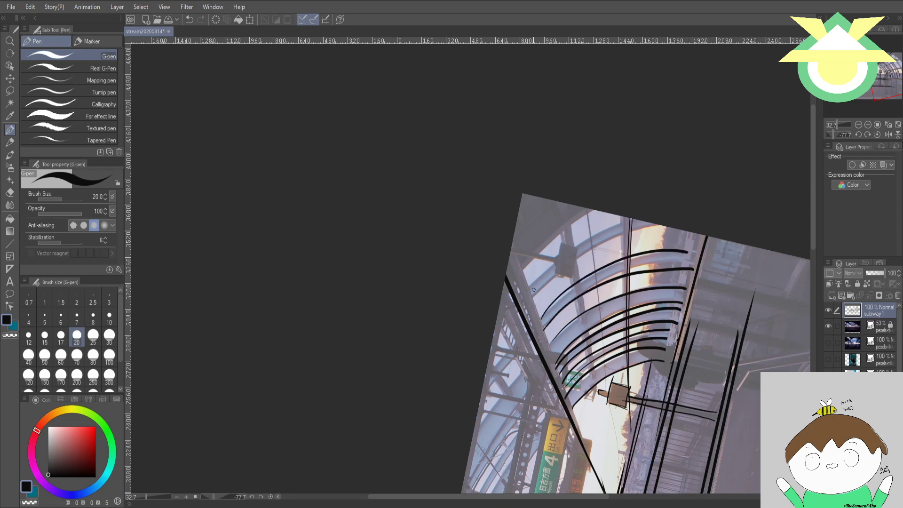
mouse_move(534, 297)
left_mouse_down()
mouse_move(641, 229)
mouse_move(664, 226)
mouse_move(606, 231)
mouse_move(642, 220)
left_mouse_up()
- Rotate the canvas back and draw two parallel lines along the base of the right wall's ribs
key("shift+space")
mouse_move(729, 207)
left_mouse_down()
mouse_move(734, 228)
mouse_move(643, 373)
mouse_move(576, 381)
mouse_move(663, 249)
mouse_move(692, 232)
left_mouse_up()
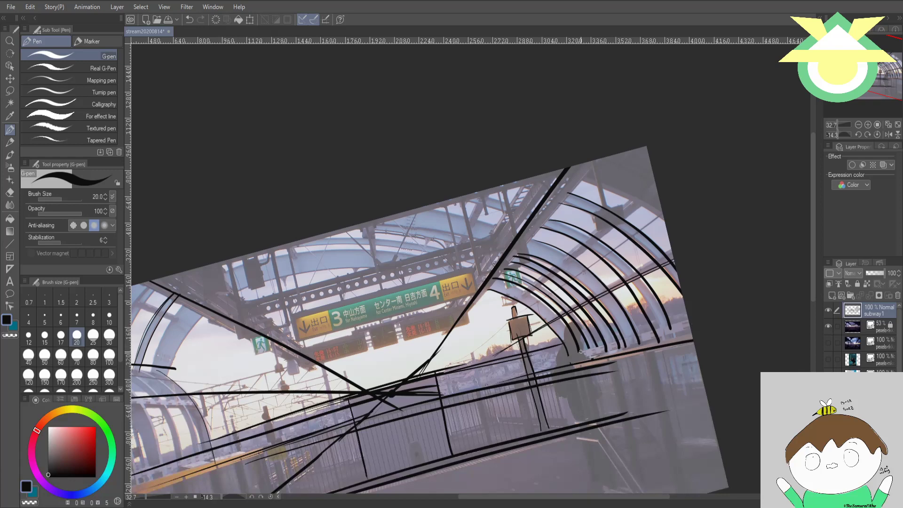
left_click_drag(574, 352, 683, 328)
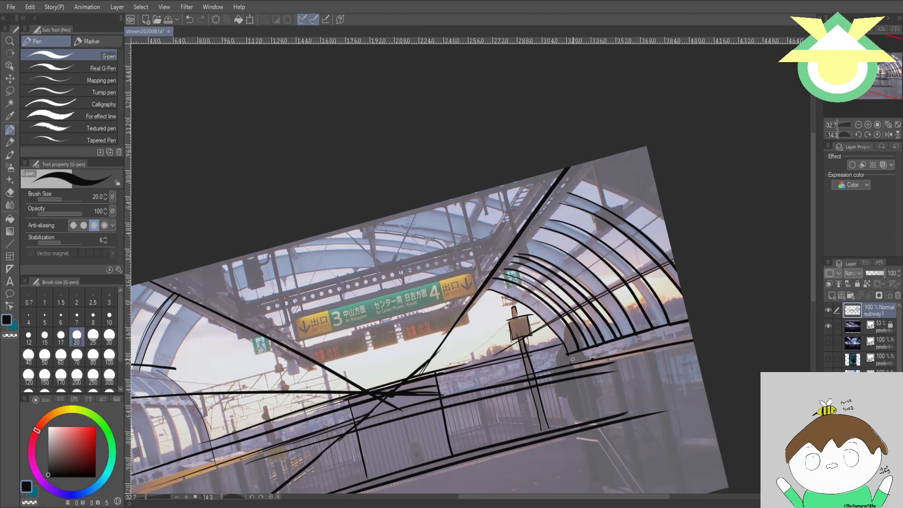
left_click_drag(573, 359, 692, 331)
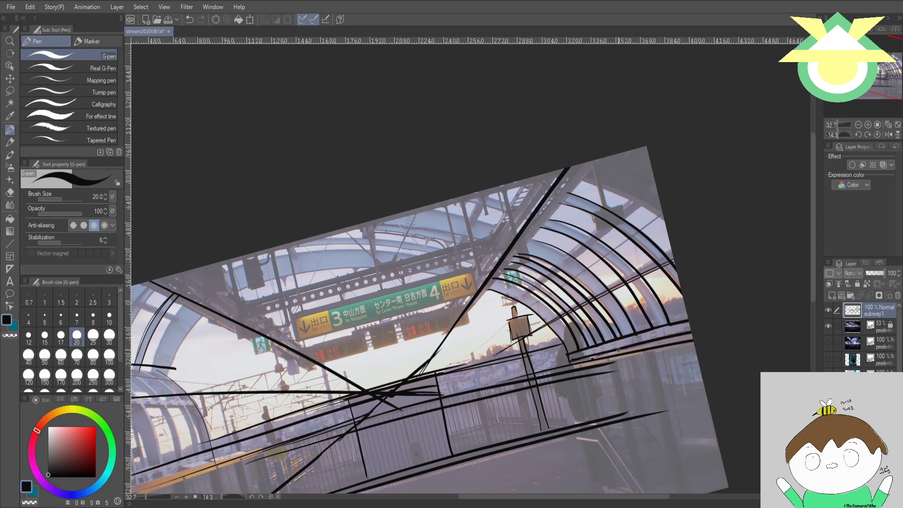
left_click_drag(652, 312, 665, 349)
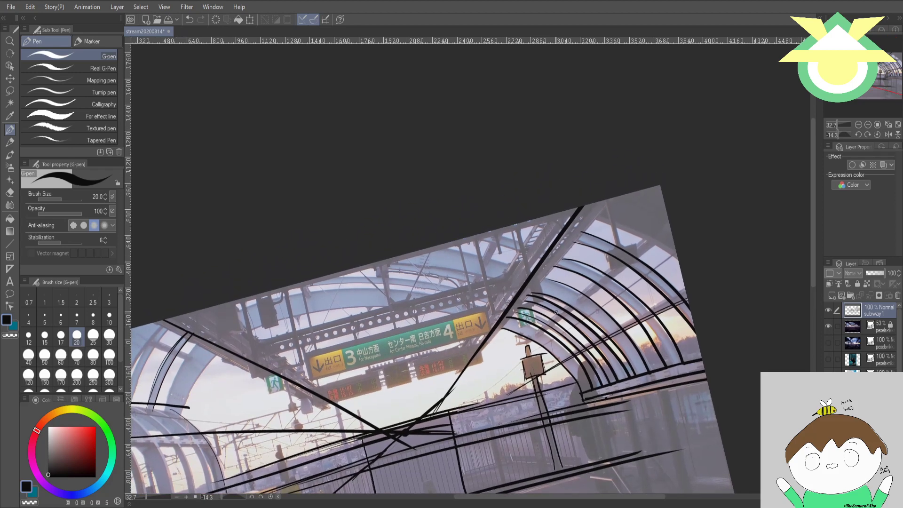
left_click_drag(597, 220, 687, 292)
key("ctrl+z")
left_click_drag(598, 220, 680, 266)
key("ctrl+z")
left_click_drag(596, 220, 679, 254)
key("ctrl+z")
left_click_drag(600, 220, 680, 265)
key("ctrl+z")
left_click_drag(597, 219, 634, 230)
key("ctrl+z")
- Rotate the canvas further and trace the outermost arch curve near the upper right corner of the photo
left_click_drag(671, 241, 605, 382)
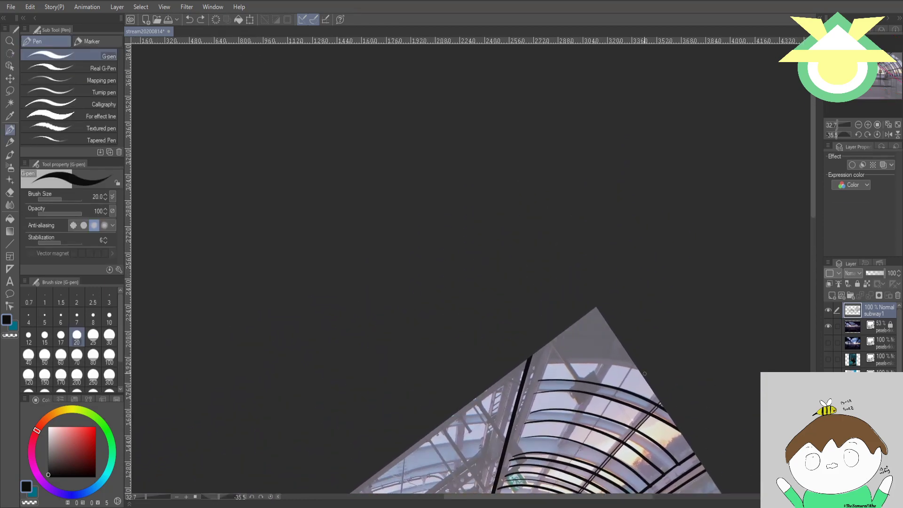
mouse_move(546, 363)
left_mouse_down()
mouse_move(587, 359)
mouse_move(638, 371)
left_mouse_up()
left_click_drag(588, 293, 599, 211)
- Draw two parallel lines for the lengthwise beam crossing the upper part of the right wall's ribs
left_click_drag(646, 239, 673, 307)
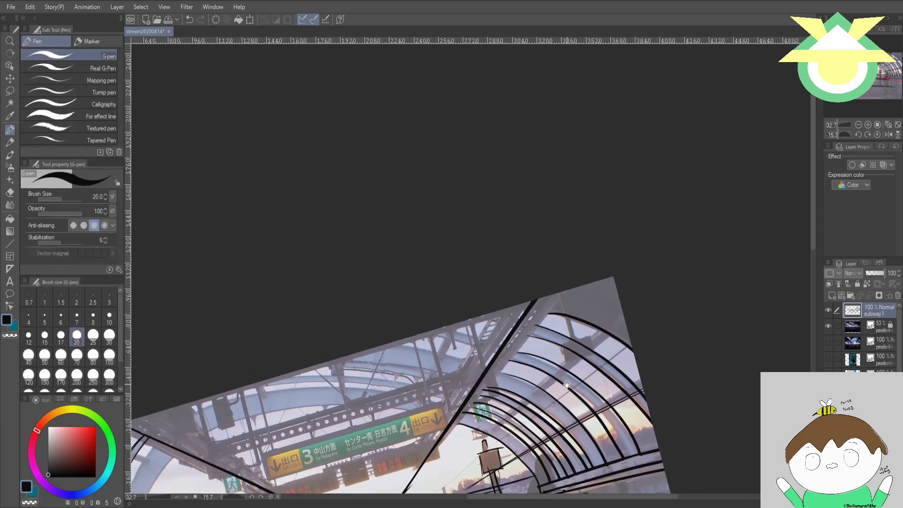
left_click_drag(541, 408, 552, 363)
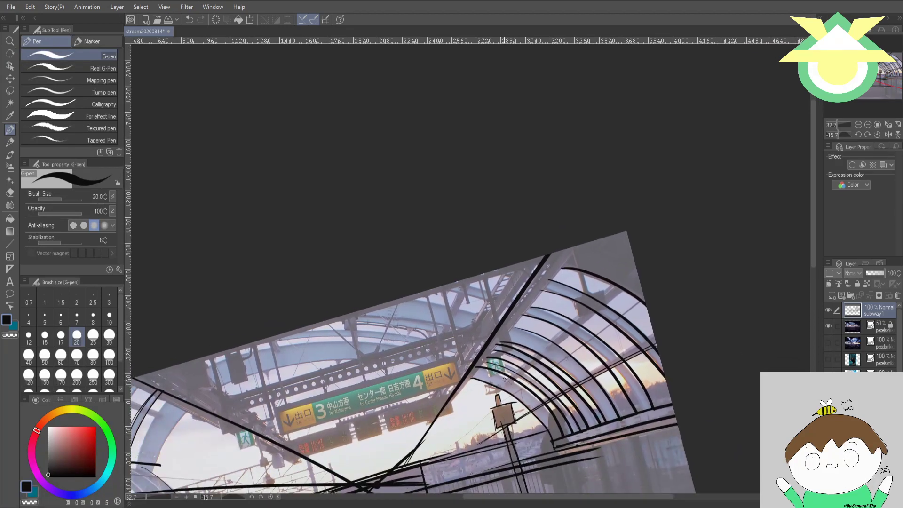
left_click_drag(508, 379, 627, 270)
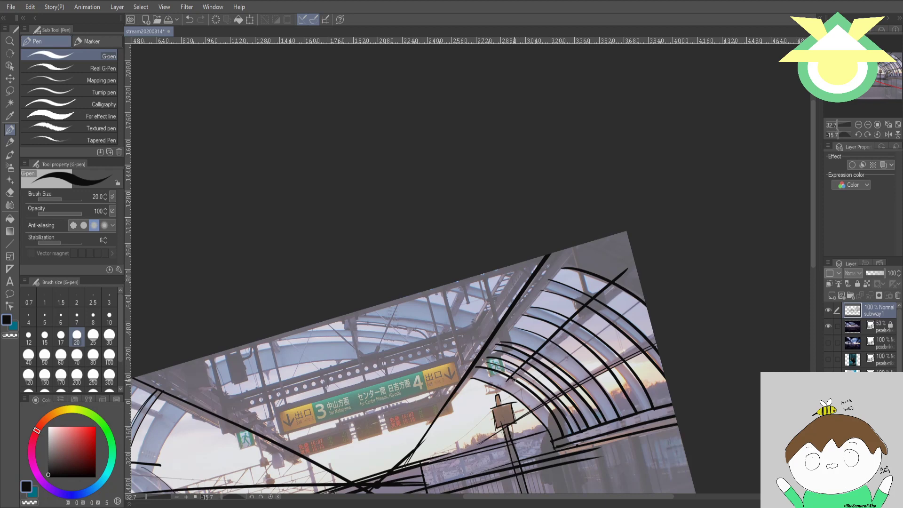
mouse_move(513, 380)
left_mouse_down()
mouse_move(629, 289)
mouse_move(615, 278)
mouse_move(624, 272)
mouse_move(629, 286)
left_mouse_up()
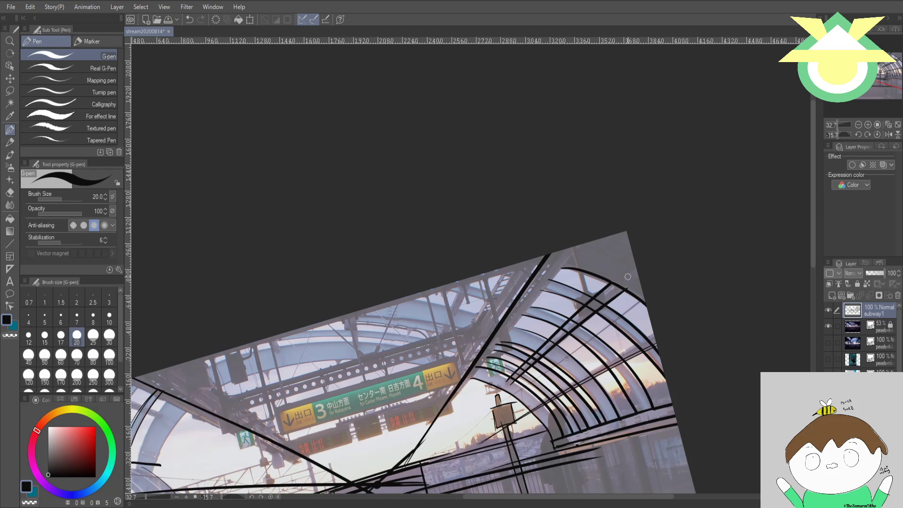
mouse_move(526, 378)
left_mouse_down()
mouse_move(600, 304)
mouse_move(693, 279)
mouse_move(692, 266)
left_mouse_up()
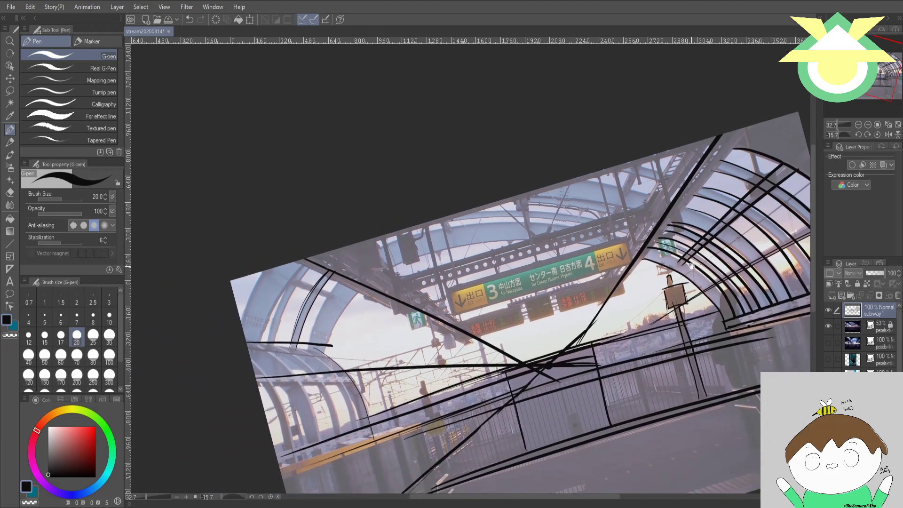
left_click_drag(589, 360, 701, 306)
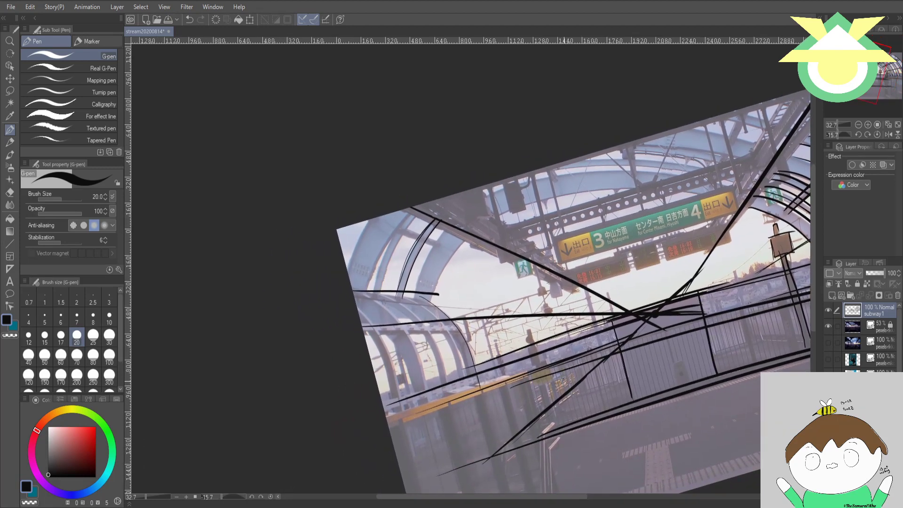
- Undo the short line along the top of the left arched wall and rotate the canvas further counterclockwise for the G-pen
left_click_drag(508, 350, 547, 310)
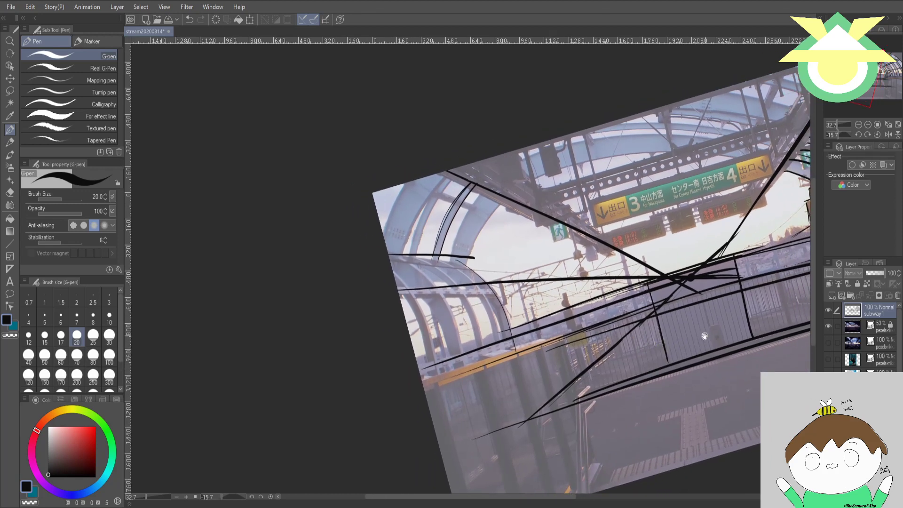
left_click_drag(712, 331, 646, 314)
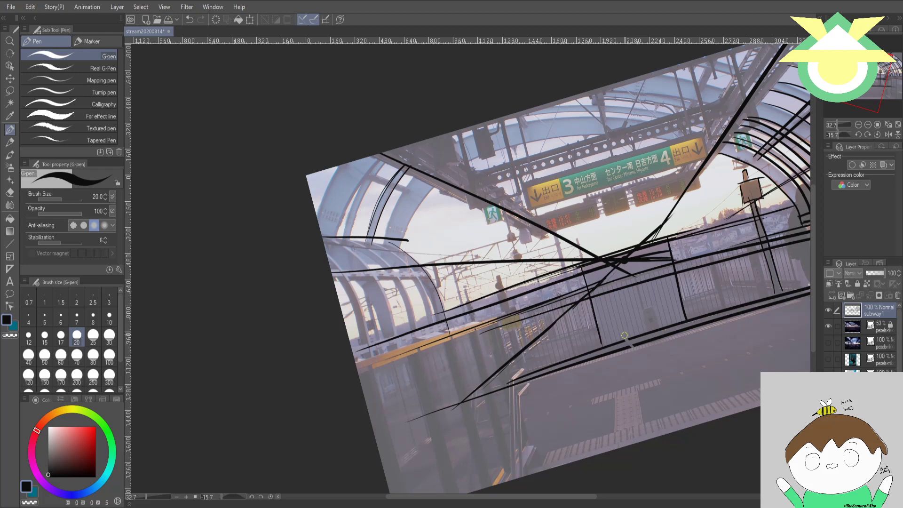
key("ctrl+z")
left_click_drag(497, 329, 641, 393)
mouse_move(550, 305)
left_mouse_down()
mouse_move(520, 298)
mouse_move(513, 306)
mouse_move(504, 296)
mouse_move(482, 313)
mouse_move(496, 281)
mouse_move(465, 299)
left_mouse_up()
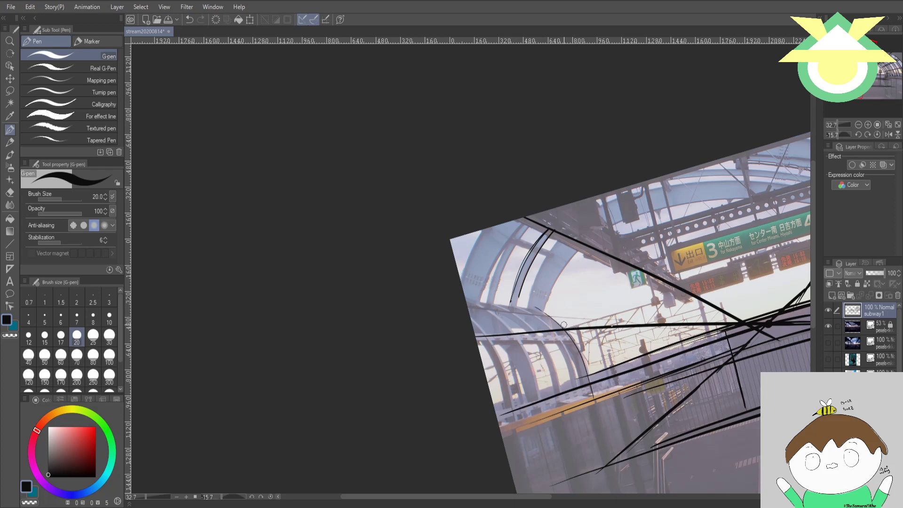
mouse_move(560, 318)
left_mouse_down()
mouse_move(584, 308)
mouse_move(566, 378)
left_mouse_up()
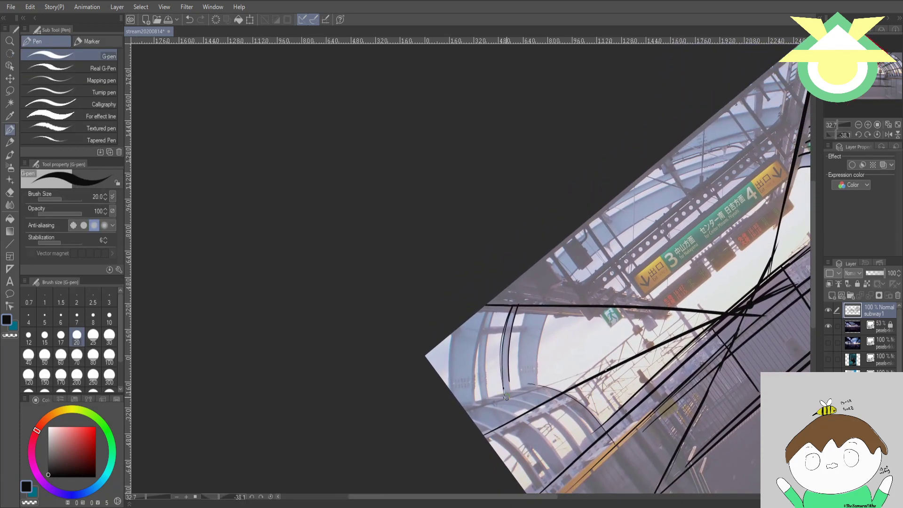
key("r")
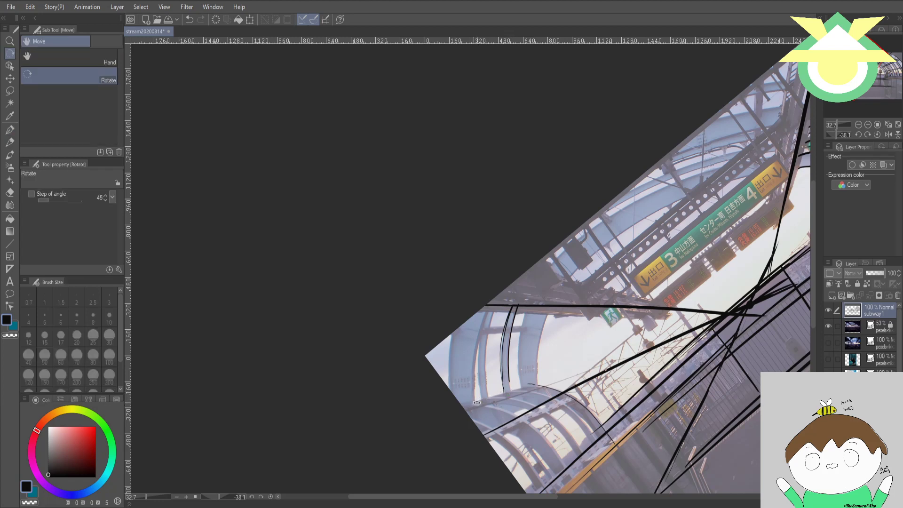
left_click(10, 130)
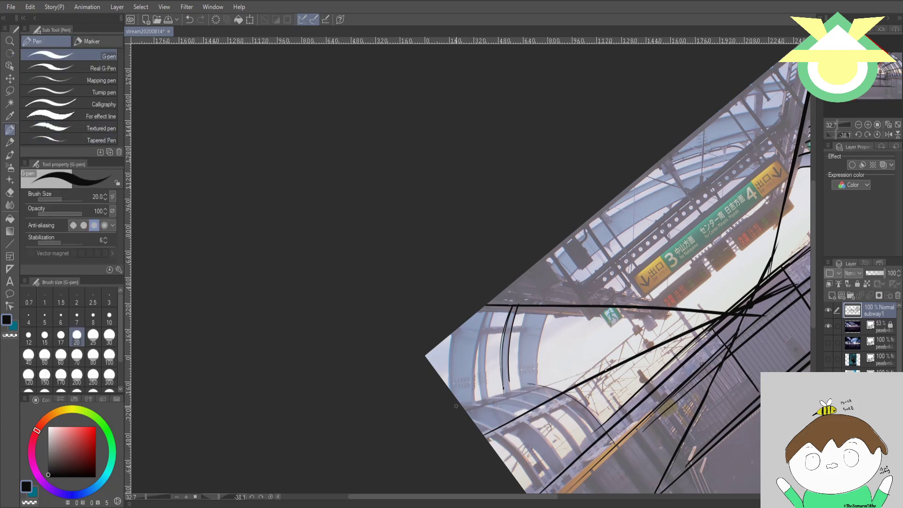
left_click_drag(461, 404, 545, 380)
key("ctrl+z")
mouse_move(466, 404)
left_mouse_down()
mouse_move(544, 381)
mouse_move(568, 360)
mouse_move(540, 353)
left_mouse_up()
key("ctrl+z")
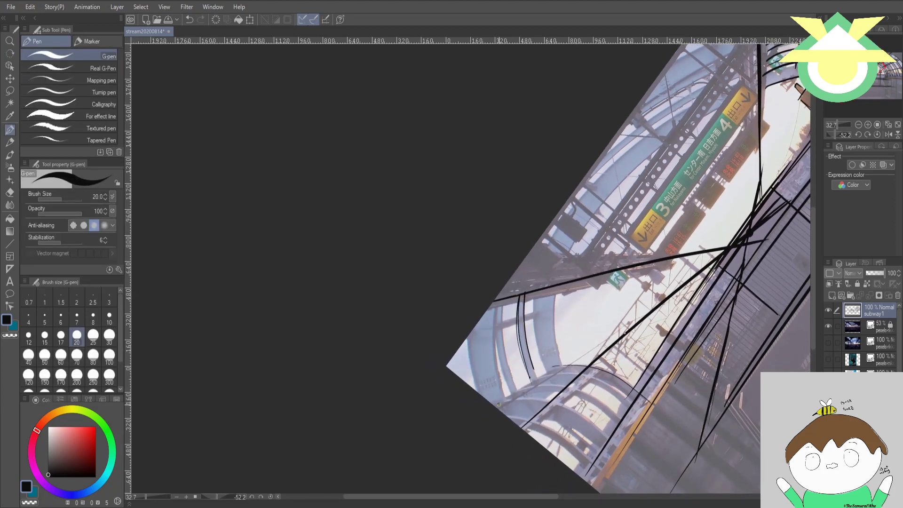
- Trace the top edge of the left arched wall, rotate the canvas, and trace its rib curves out to the photo's edge
left_click_drag(492, 403, 557, 366)
mouse_move(641, 382)
left_mouse_down()
mouse_move(584, 321)
mouse_move(616, 298)
mouse_move(671, 297)
left_mouse_up()
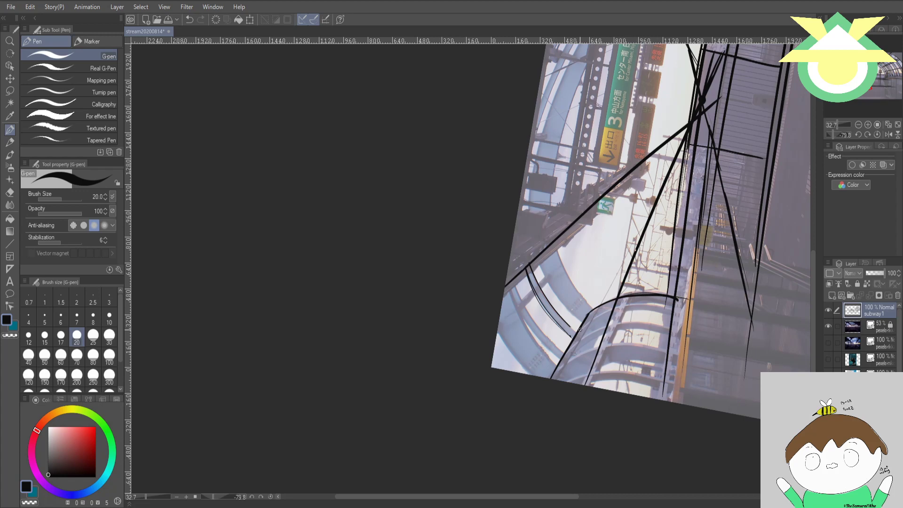
mouse_move(580, 330)
left_mouse_down()
mouse_move(621, 310)
mouse_move(676, 311)
left_mouse_up()
mouse_move(565, 353)
left_mouse_down()
mouse_move(634, 327)
mouse_move(666, 330)
left_mouse_up()
mouse_move(556, 371)
left_mouse_down()
mouse_move(614, 347)
mouse_move(670, 345)
left_mouse_up()
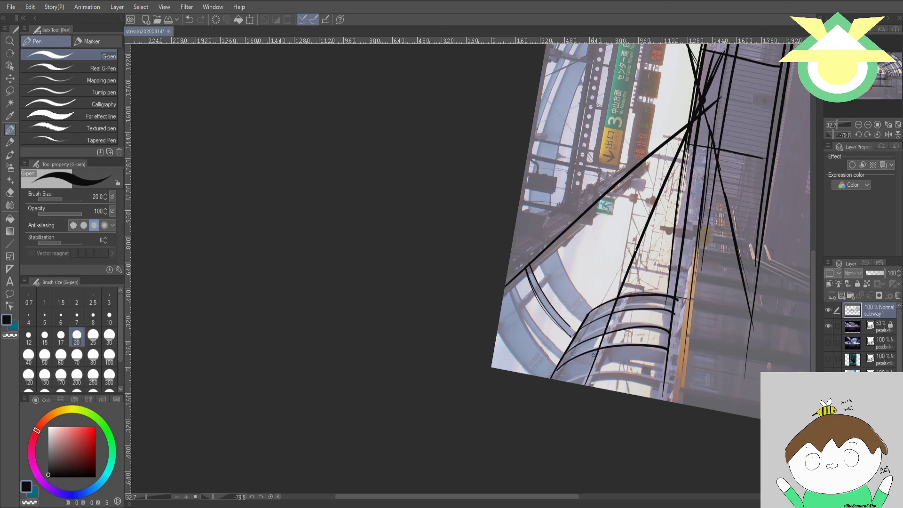
left_click_drag(564, 382, 667, 377)
key("ctrl+z")
left_click_drag(560, 381, 661, 382)
- Erase the long perspective line crossing the left wall and draw a straight lengthwise beam across its ribs instead
mouse_move(671, 250)
left_mouse_down()
mouse_move(627, 277)
mouse_move(609, 304)
left_mouse_up()
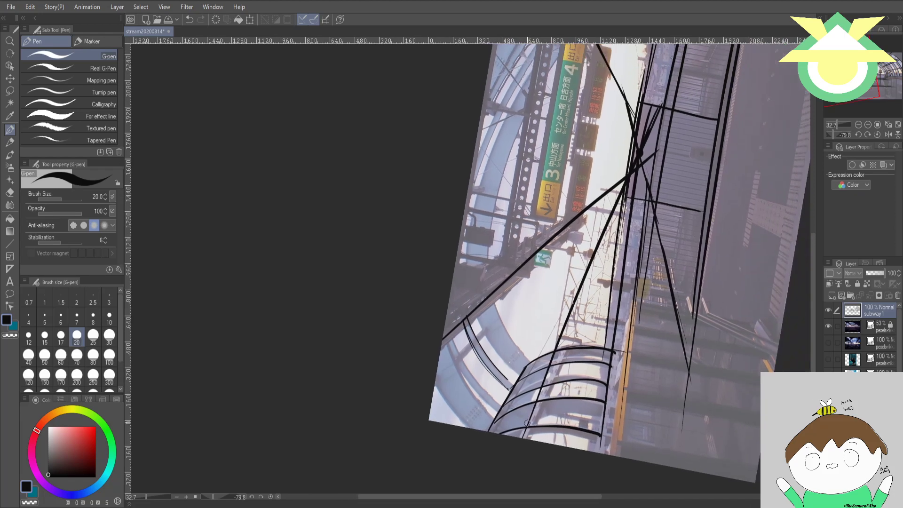
left_click_drag(535, 406, 543, 386)
left_click_drag(576, 296, 597, 243)
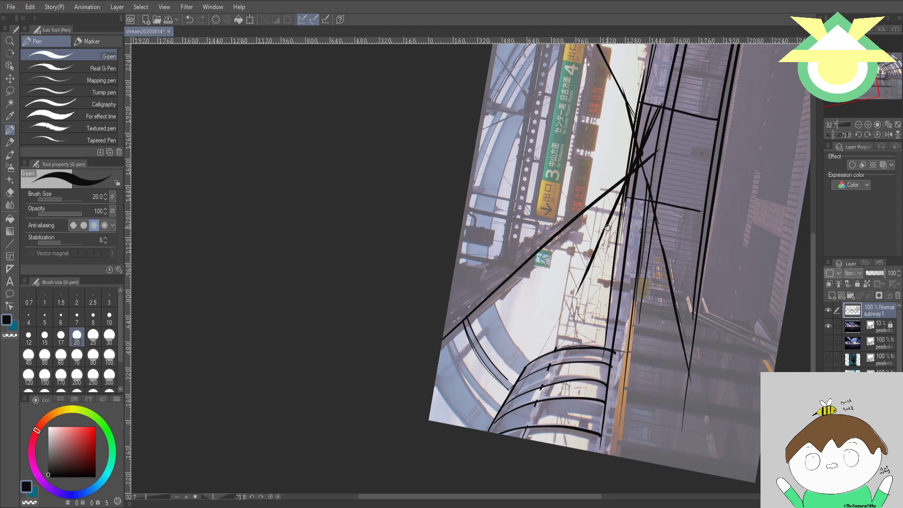
key("ctrl+z")
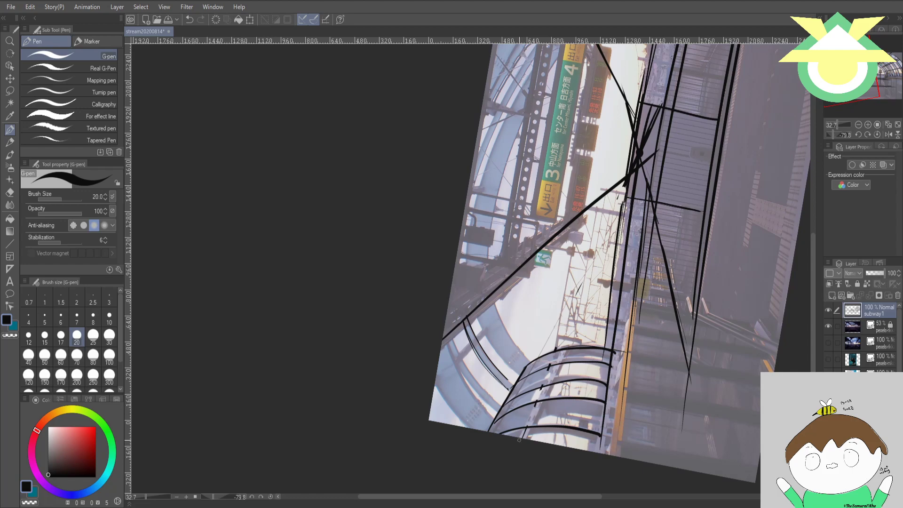
left_click_drag(521, 436, 567, 345)
- Rotate the canvas back to nearly level and save the drawing
key("r")
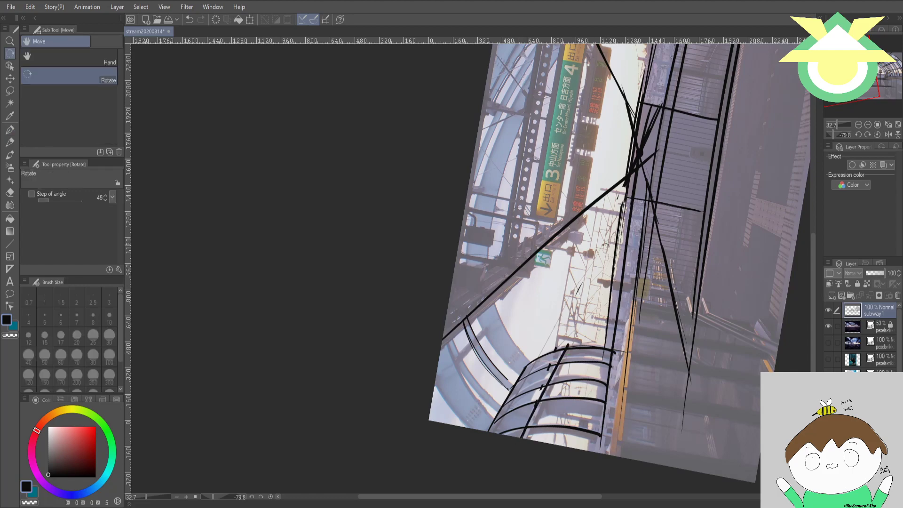
left_click_drag(629, 243, 534, 384)
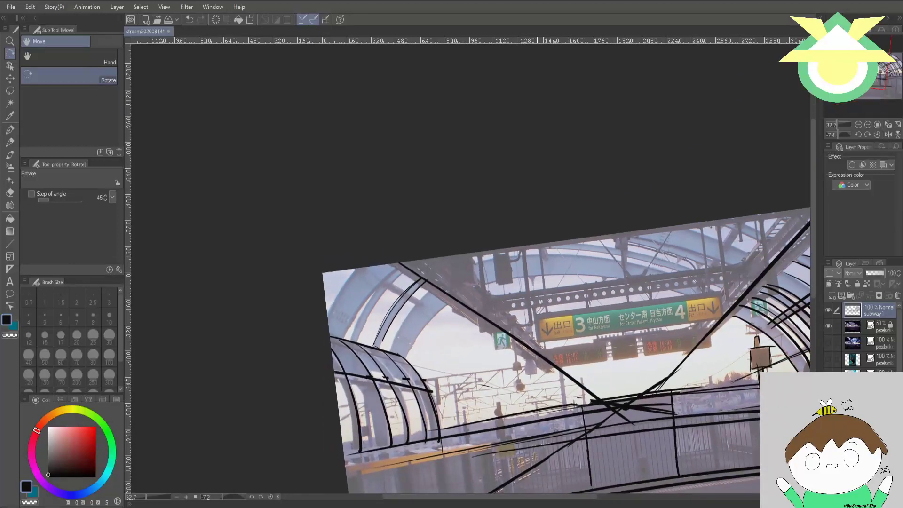
key("p")
left_click_drag(592, 369, 516, 291)
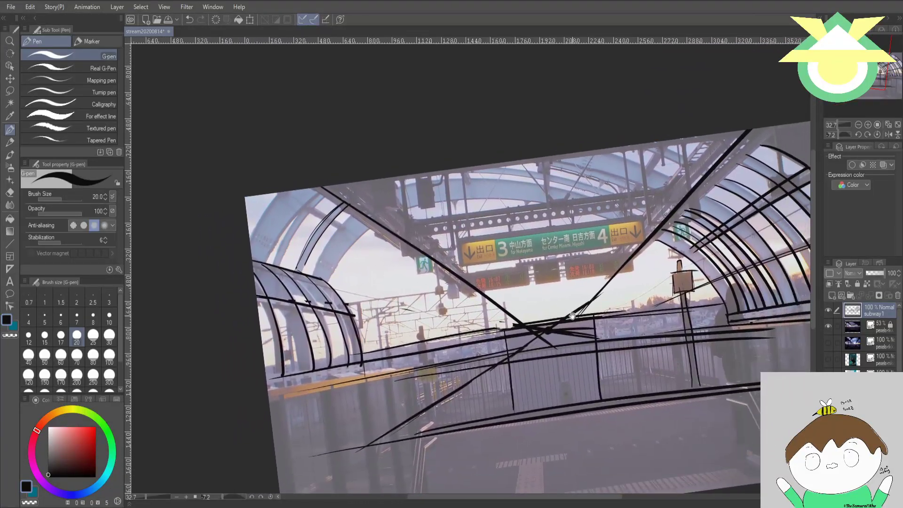
left_click_drag(638, 401, 625, 339)
key("r")
mouse_move(678, 299)
left_mouse_down()
mouse_move(672, 333)
mouse_move(687, 310)
left_mouse_up()
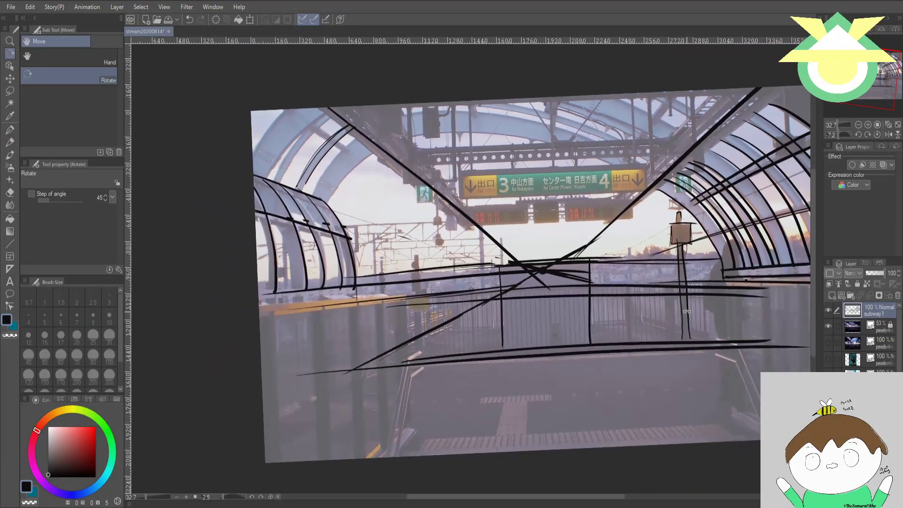
key("p")
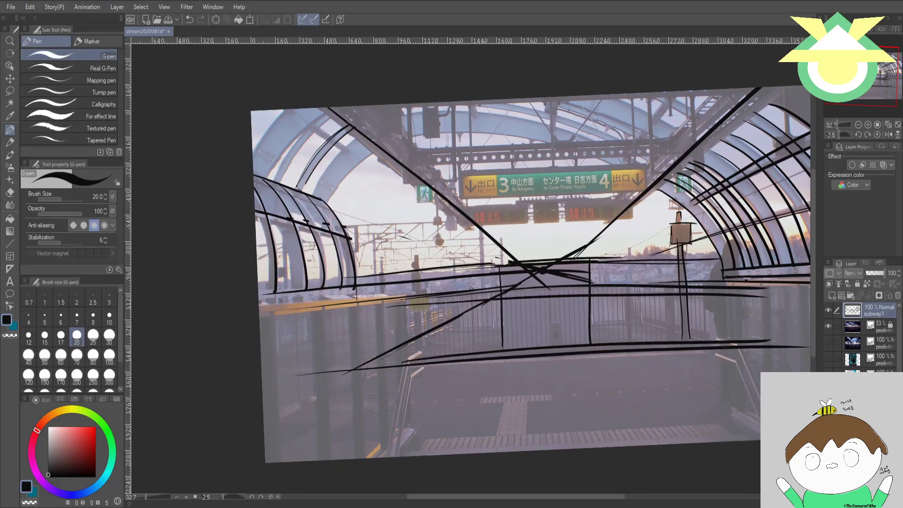
key("ctrl+s")
- Hide the photo layer to examine the traced lines alone, toggle the subway1 layer, and show the photo again
left_click(827, 328)
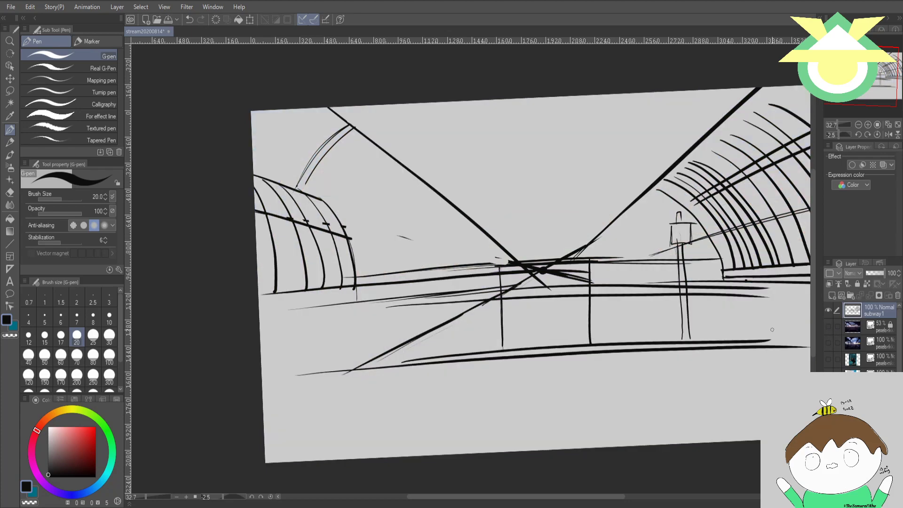
left_click_drag(653, 328, 587, 347)
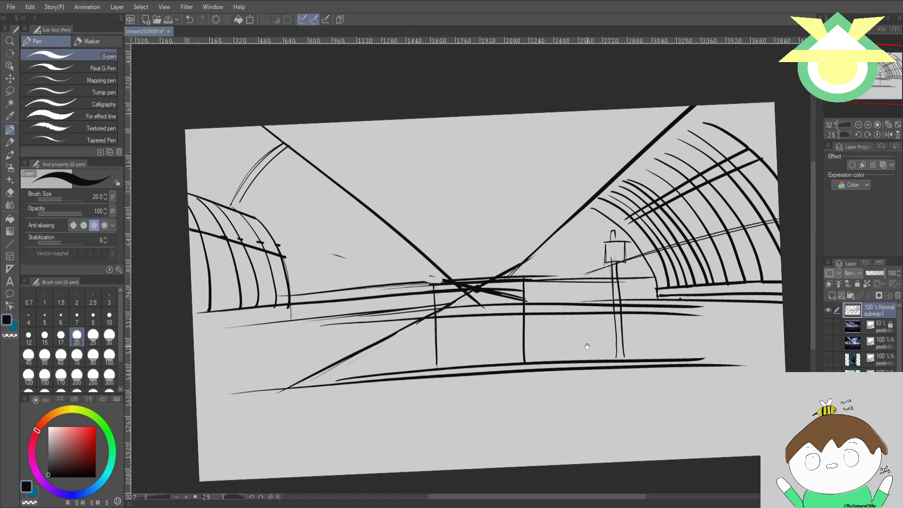
left_click(825, 312)
left_click(826, 312)
left_click(829, 326)
- Rotate the canvas counterclockwise and draw the short slanted base line of the left glass partition at the photo's lower edge
left_click_drag(543, 322, 610, 319)
left_click_drag(566, 372, 652, 264)
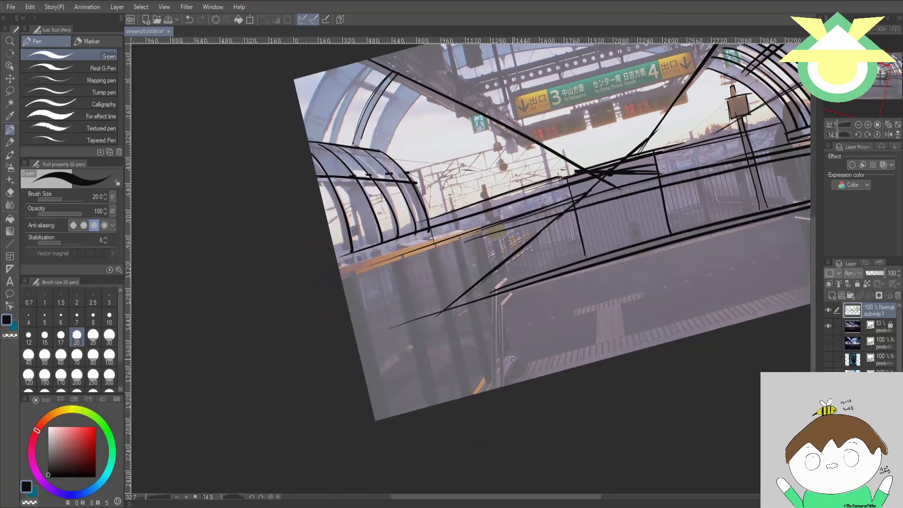
left_click_drag(479, 393, 516, 347)
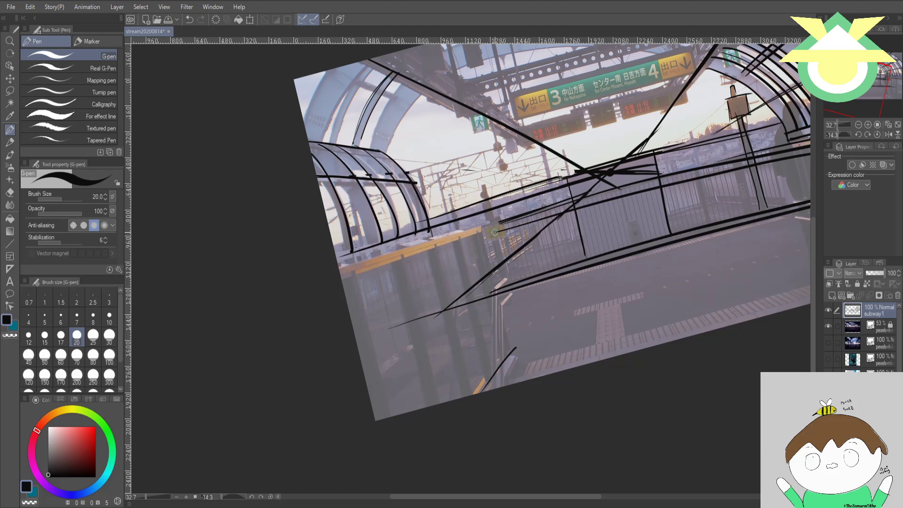
- Erase the overshooting left ends of the fence rail lines and the platform edge lines beside the left partition
mouse_move(520, 225)
left_mouse_down()
mouse_move(539, 218)
mouse_move(501, 223)
mouse_move(543, 208)
left_mouse_up()
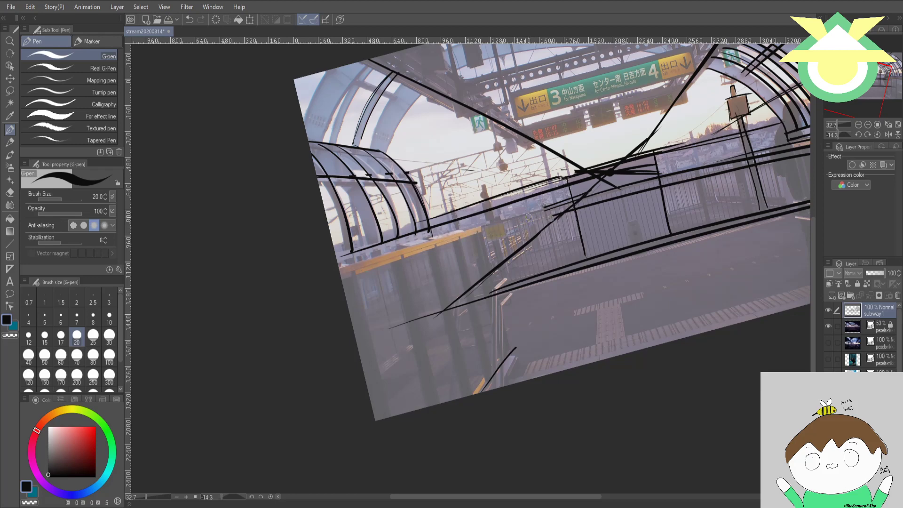
key("ctrl+z")
key("ctrl+z")
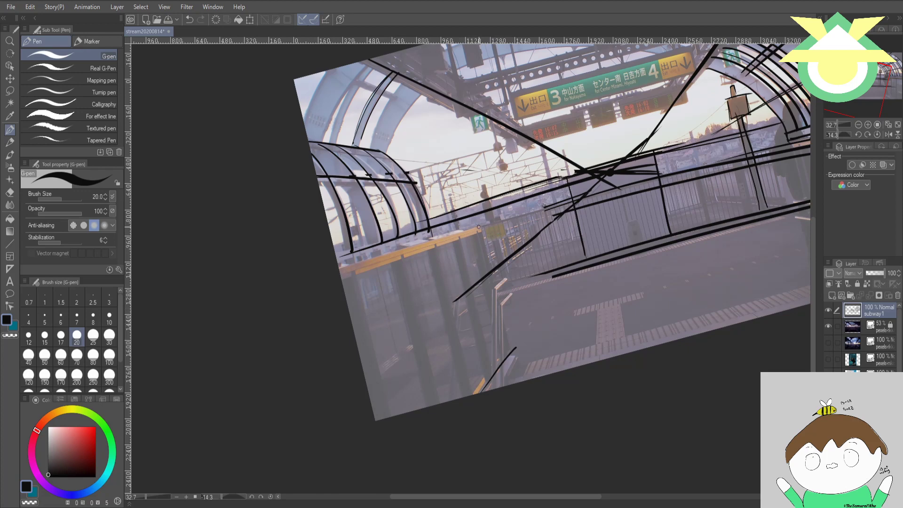
- Trace the top edge and the vertical end edge of the left glass partition, rotating the canvas to suit each line
left_click_drag(520, 285, 414, 277)
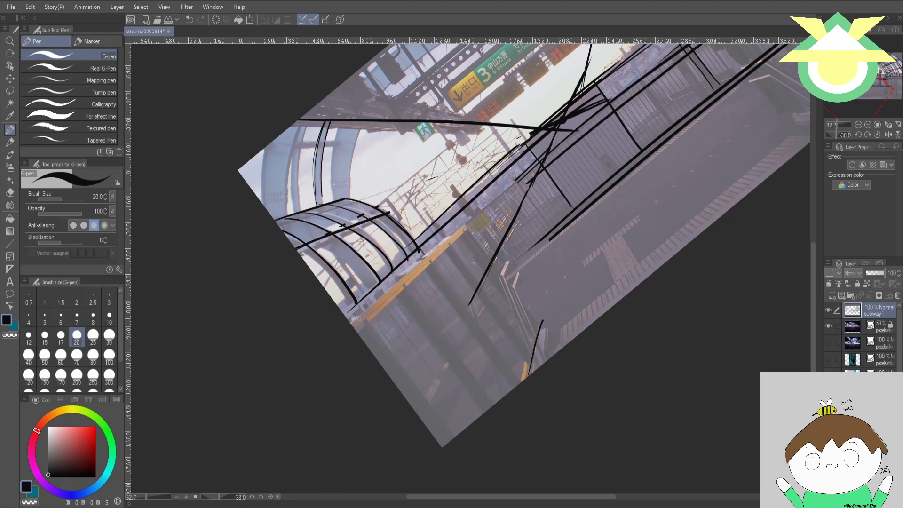
left_click_drag(350, 327, 467, 223)
key("shift+space")
mouse_move(556, 239)
left_mouse_down()
mouse_move(518, 178)
mouse_move(461, 184)
mouse_move(451, 278)
left_mouse_up()
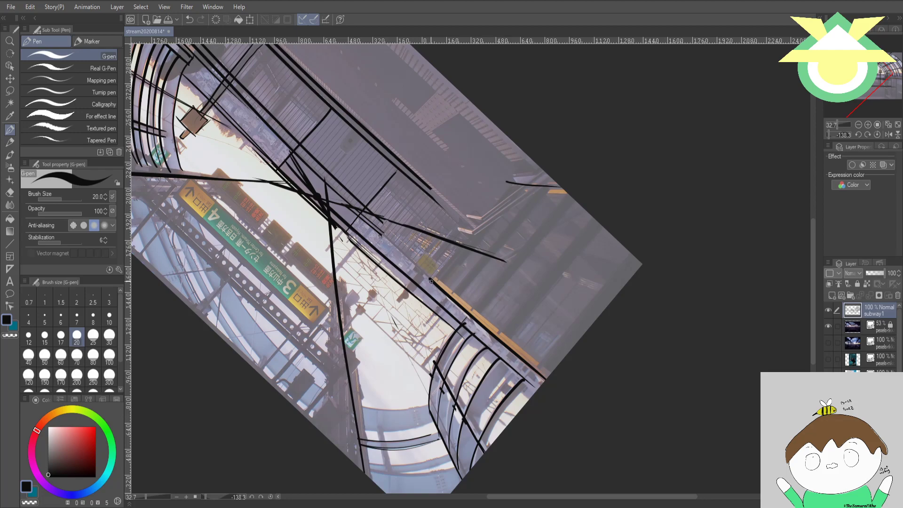
left_click_drag(431, 281, 529, 174)
key("r")
left_click_drag(505, 136, 541, 354)
key("p")
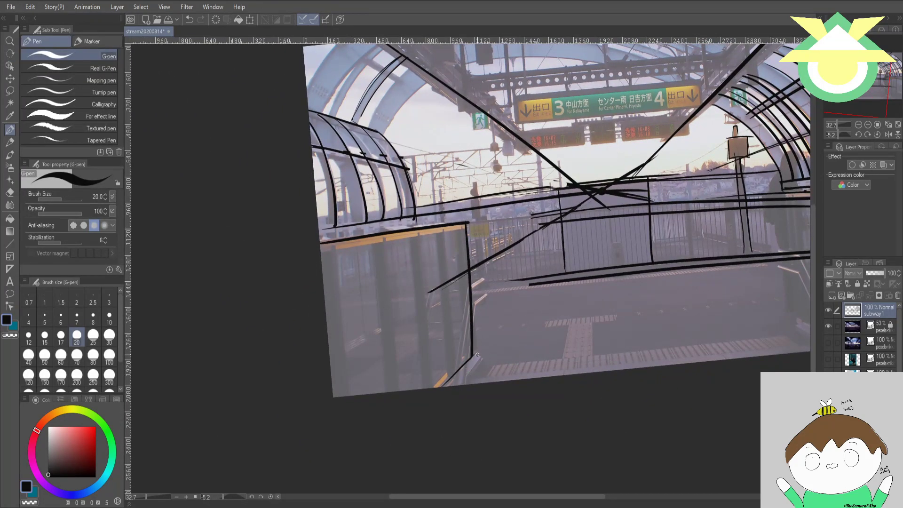
- Erase the lower part of the diagonal line near the left partition and trim the fence and platform lines before the right partition
mouse_move(429, 291)
left_mouse_down()
mouse_move(436, 309)
mouse_move(456, 262)
mouse_move(463, 283)
mouse_move(510, 239)
mouse_move(512, 258)
mouse_move(543, 226)
left_mouse_up()
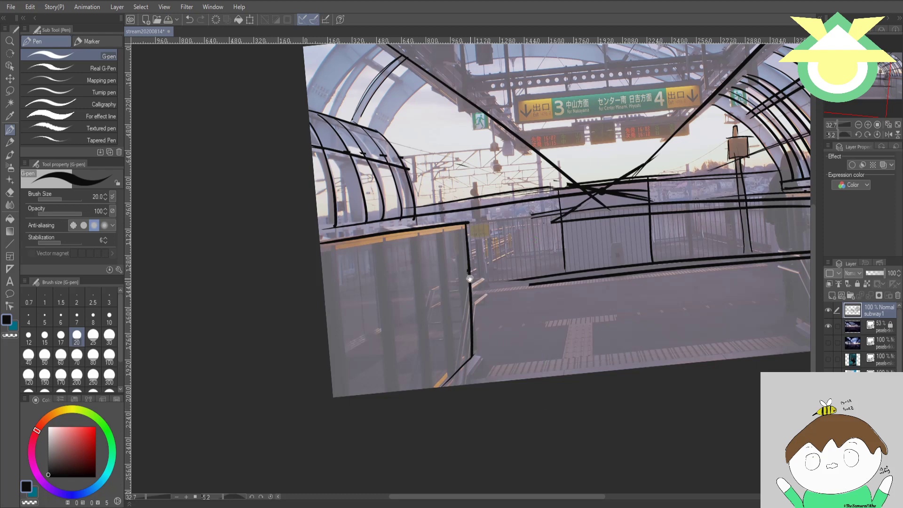
left_click_drag(499, 310, 543, 316)
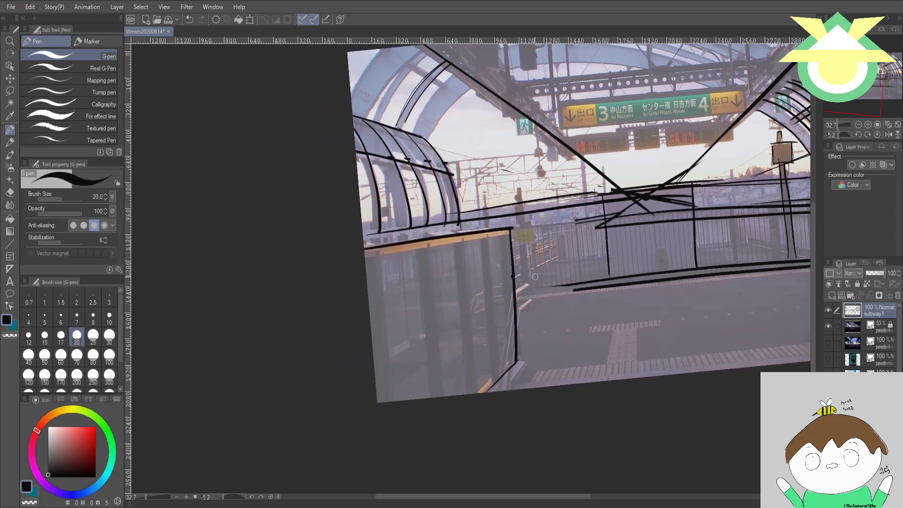
left_click_drag(721, 311, 460, 308)
left_click_drag(604, 316, 583, 383)
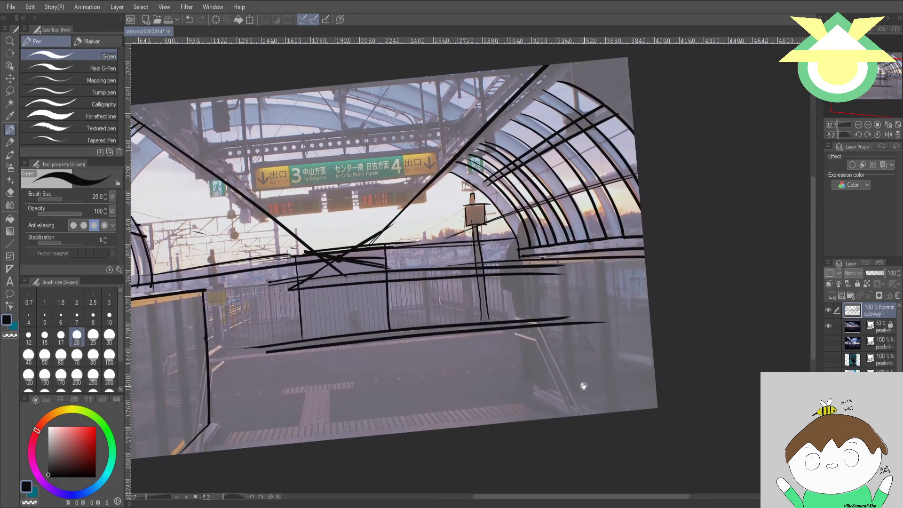
left_click_drag(523, 290, 577, 281)
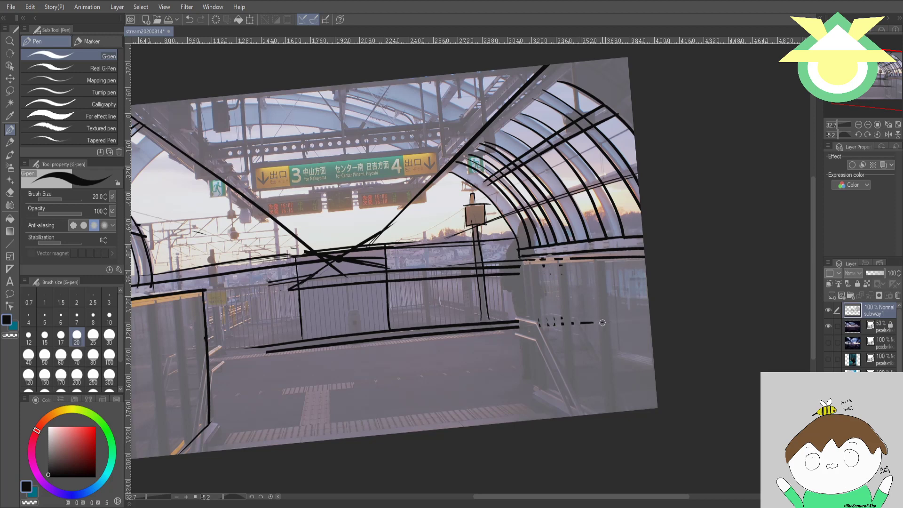
left_click_drag(603, 323, 569, 313)
mouse_move(549, 262)
left_mouse_down()
mouse_move(523, 255)
mouse_move(606, 248)
mouse_move(639, 258)
mouse_move(517, 262)
left_mouse_up()
key("ctrl+z")
key("ctrl+z")
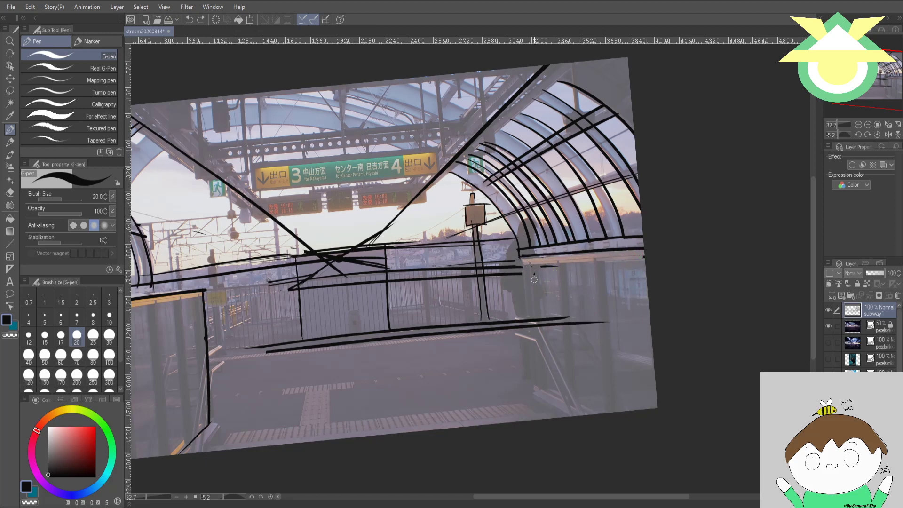
mouse_move(532, 264)
left_mouse_down()
mouse_move(549, 274)
mouse_move(529, 320)
mouse_move(537, 345)
mouse_move(562, 305)
mouse_move(564, 340)
mouse_move(571, 320)
mouse_move(579, 333)
mouse_move(633, 316)
mouse_move(593, 304)
mouse_move(591, 333)
mouse_move(570, 313)
left_mouse_up()
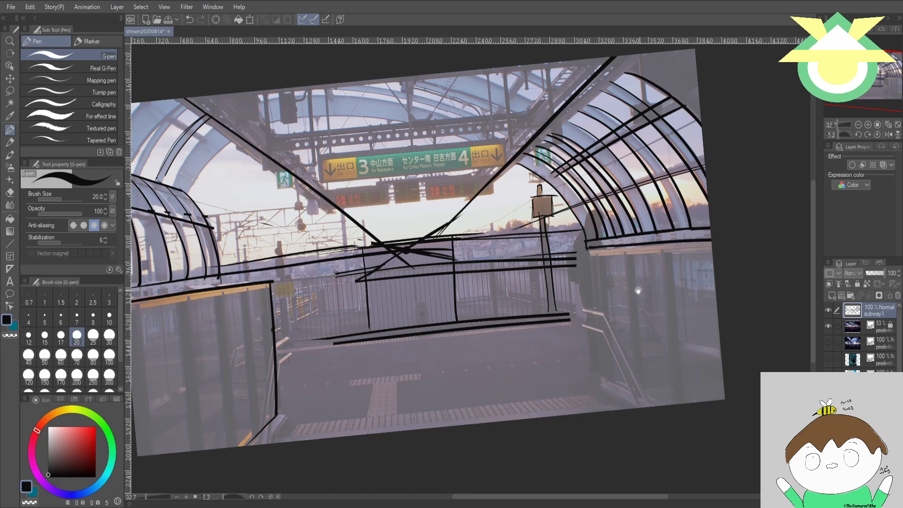
left_click_drag(638, 290, 565, 361)
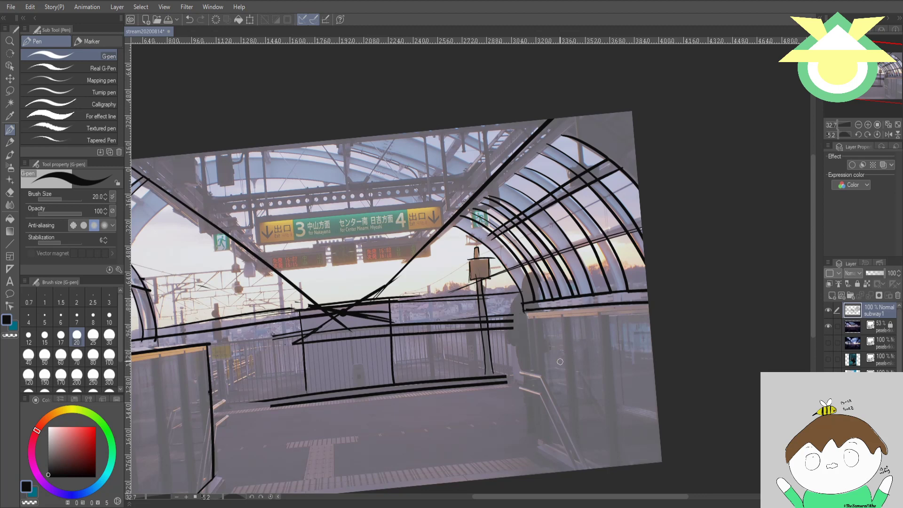
mouse_move(579, 367)
left_mouse_down()
mouse_move(528, 310)
mouse_move(544, 314)
left_mouse_up()
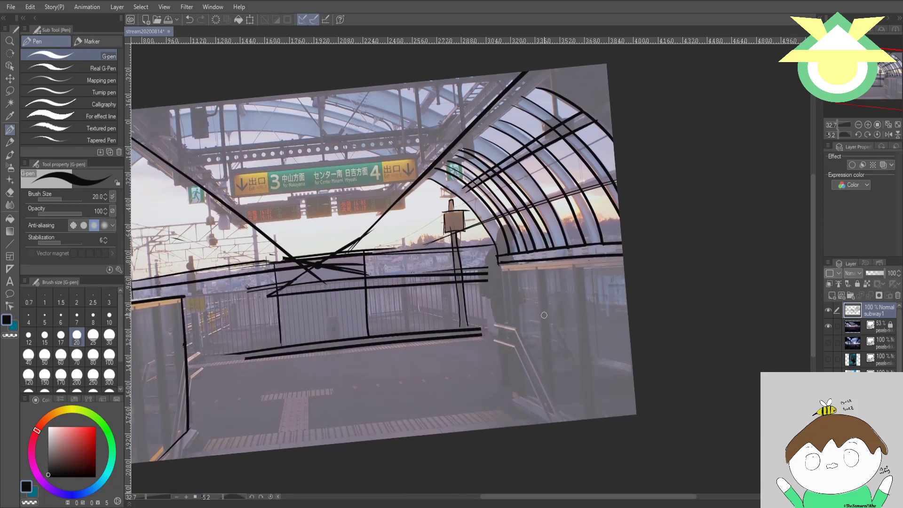
key("r")
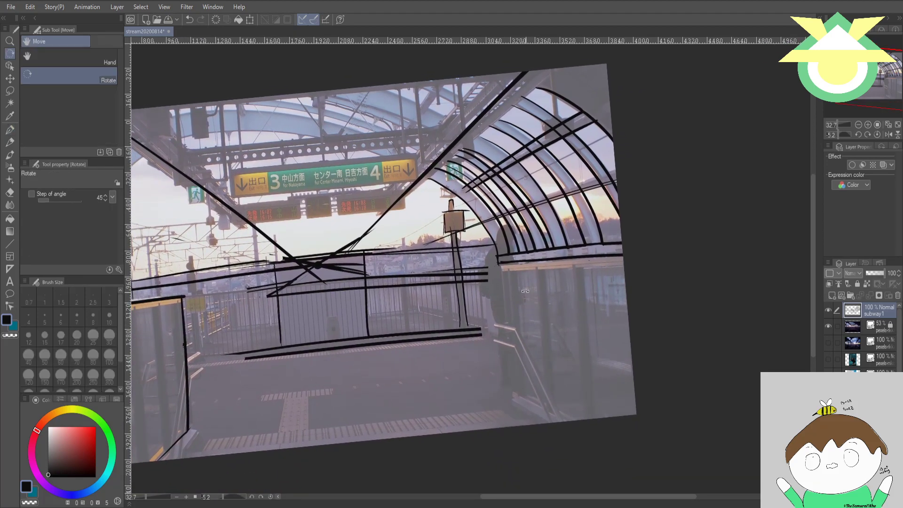
- Trace the top edge of the right glass partition just below the arch base with the G-pen
left_click_drag(518, 277, 569, 253)
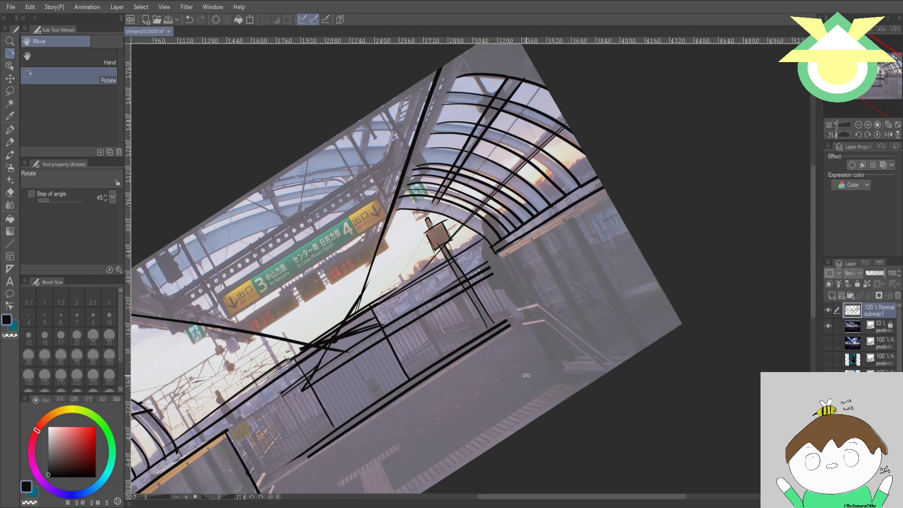
key("p")
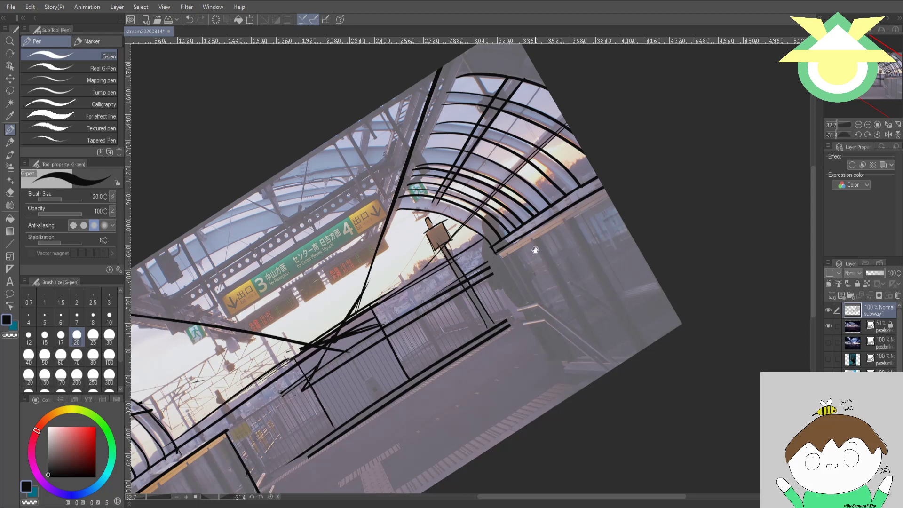
mouse_move(537, 252)
left_mouse_down()
mouse_move(518, 333)
mouse_move(525, 340)
left_mouse_up()
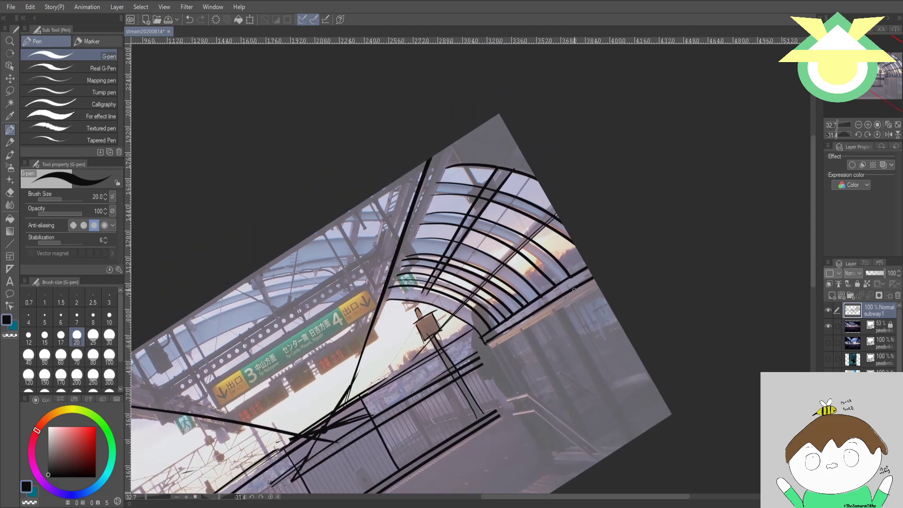
left_click_drag(493, 343, 594, 285)
left_click_drag(489, 347, 596, 283)
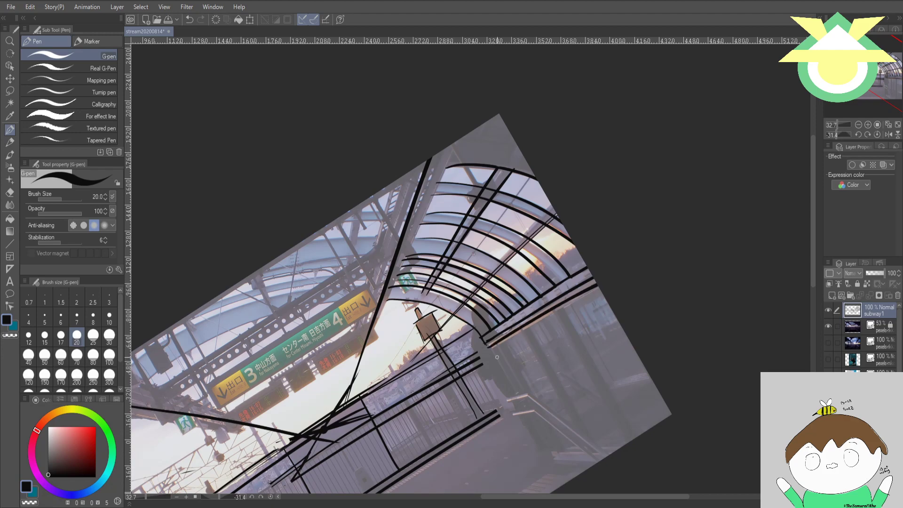
- Trace the vertical end edge and short slanted base line of the right glass partition, trimming the overshoot at their corner
left_click_drag(619, 369, 526, 104)
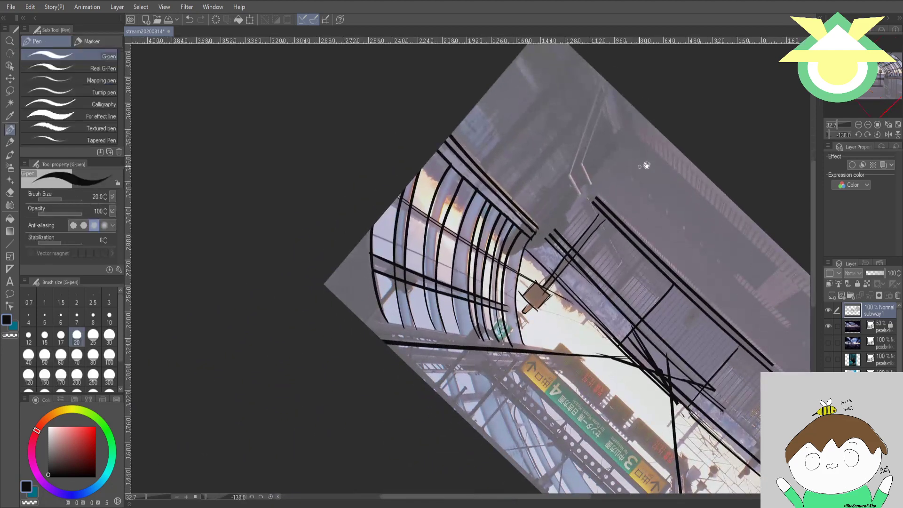
left_click_drag(682, 159, 591, 366)
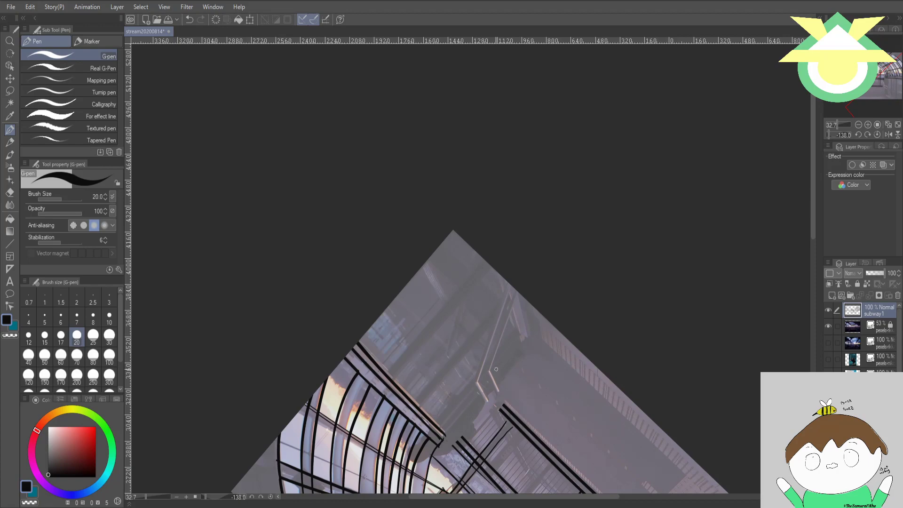
left_click_drag(444, 437, 539, 324)
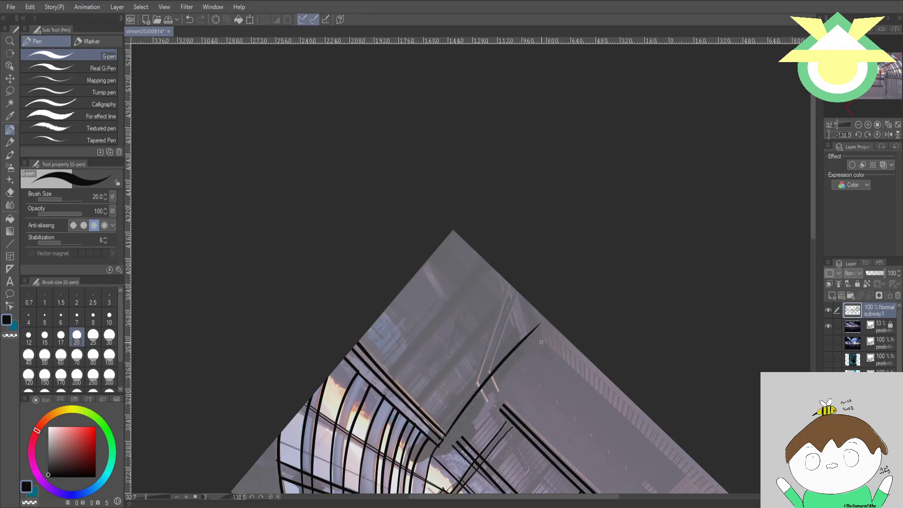
key("shift+space")
left_click_drag(536, 242, 584, 376)
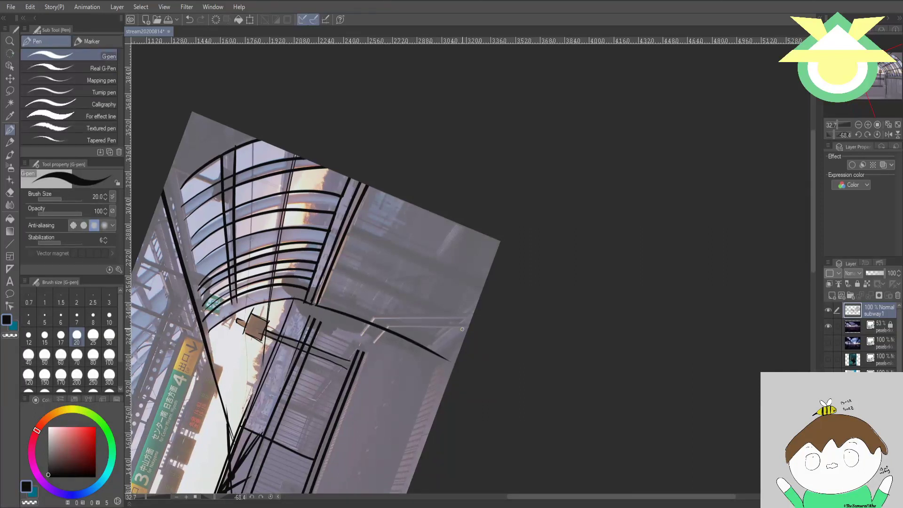
left_click_drag(425, 355, 470, 323)
left_click_drag(444, 362, 450, 358)
key("t")
key("p")
- Erase the fence rail and platform edge lines on both sides of the central panel, keeping the panel's outline
key("shift+space")
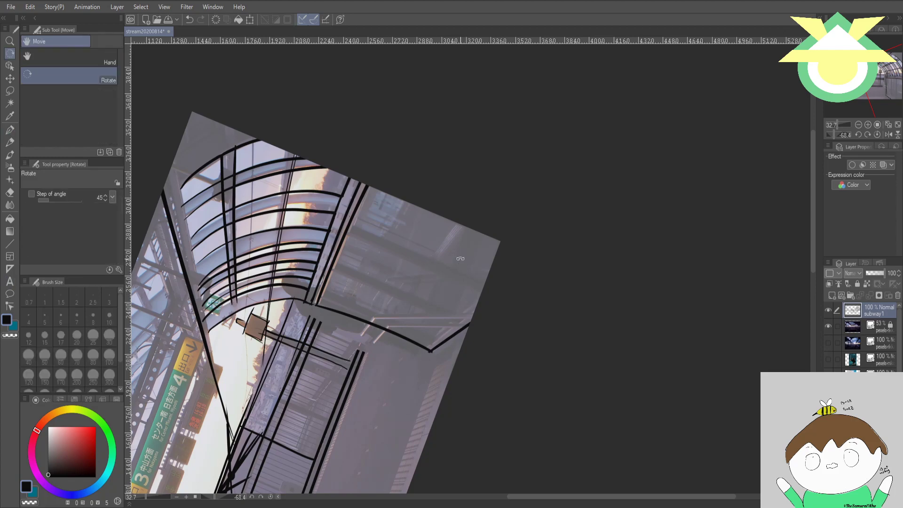
left_click_drag(460, 259, 474, 193)
key("space")
left_click_drag(391, 237, 691, 305)
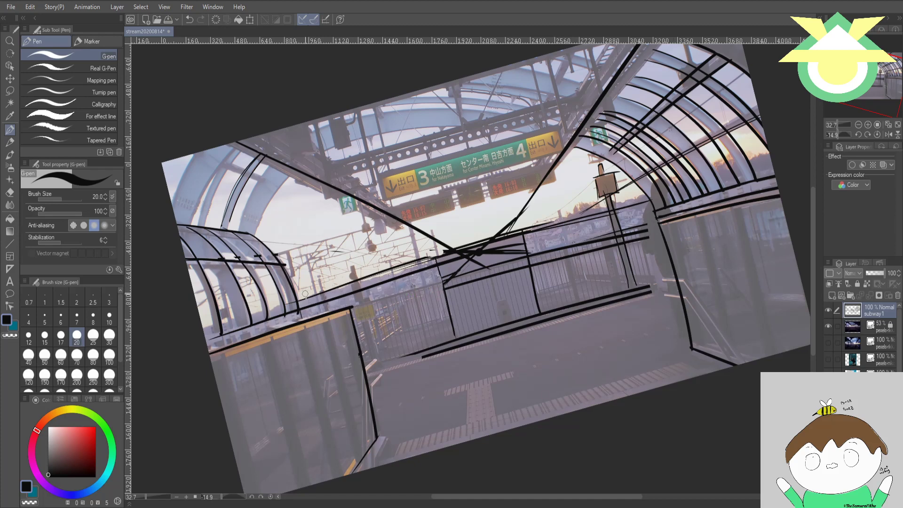
mouse_move(305, 295)
left_mouse_down()
mouse_move(327, 288)
mouse_move(338, 303)
mouse_move(359, 274)
mouse_move(381, 287)
mouse_move(392, 267)
mouse_move(405, 279)
mouse_move(425, 251)
mouse_move(432, 277)
left_mouse_up()
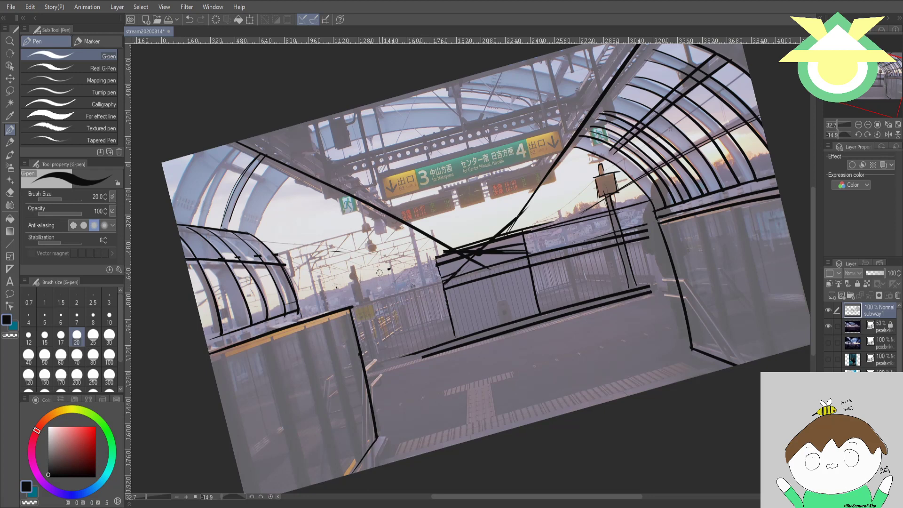
mouse_move(461, 347)
left_mouse_down()
mouse_move(411, 353)
mouse_move(646, 296)
mouse_move(650, 284)
mouse_move(618, 300)
mouse_move(547, 309)
left_mouse_up()
mouse_move(530, 260)
left_mouse_down()
mouse_move(553, 249)
mouse_move(557, 263)
mouse_move(582, 238)
mouse_move(598, 254)
mouse_move(646, 217)
left_mouse_up()
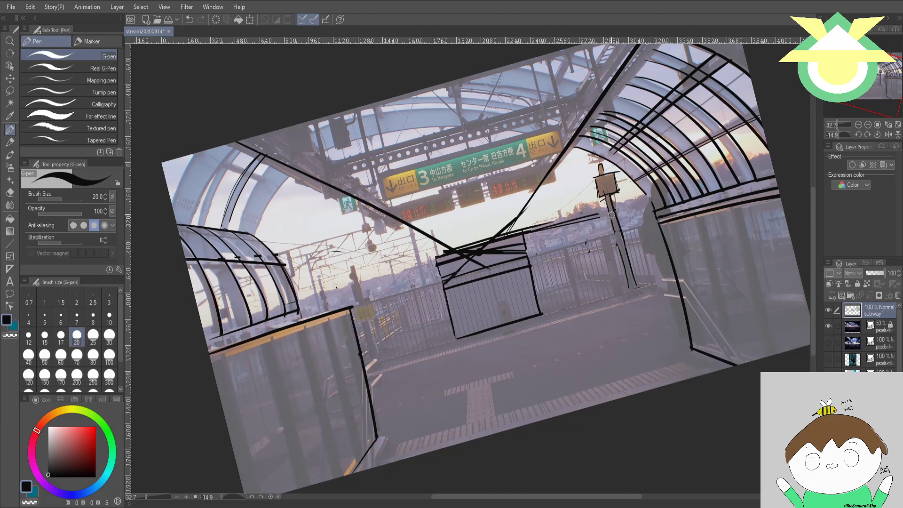
mouse_move(598, 219)
left_mouse_down()
mouse_move(527, 234)
mouse_move(548, 221)
left_mouse_up()
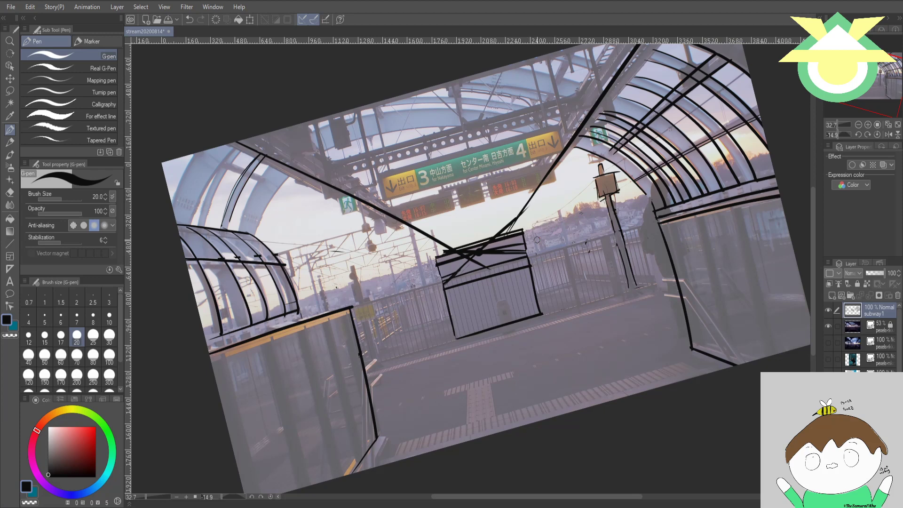
- Erase the crossing perspective lines in and above the central panel and the left ceiling diagonal, and complete the panel's side edges
mouse_move(480, 256)
left_mouse_down()
mouse_move(446, 284)
mouse_move(506, 261)
left_mouse_up()
left_click_drag(465, 283, 447, 289)
key("ctrl+z")
key("ctrl+z")
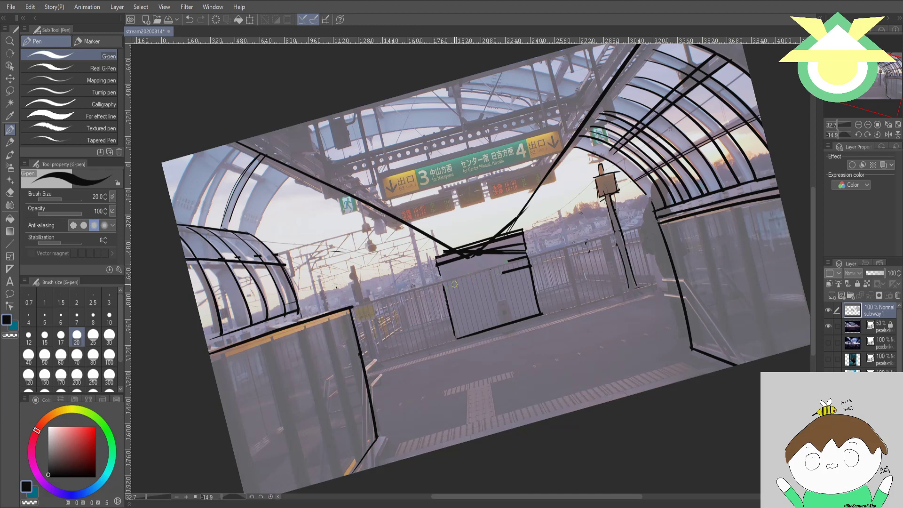
mouse_move(502, 275)
left_mouse_down()
mouse_move(523, 242)
mouse_move(523, 262)
mouse_move(503, 246)
mouse_move(461, 250)
mouse_move(476, 250)
mouse_move(443, 264)
mouse_move(436, 241)
mouse_move(474, 240)
mouse_move(448, 250)
mouse_move(531, 226)
mouse_move(538, 192)
left_mouse_up()
mouse_move(433, 237)
left_mouse_down()
mouse_move(230, 139)
mouse_move(461, 209)
left_mouse_up()
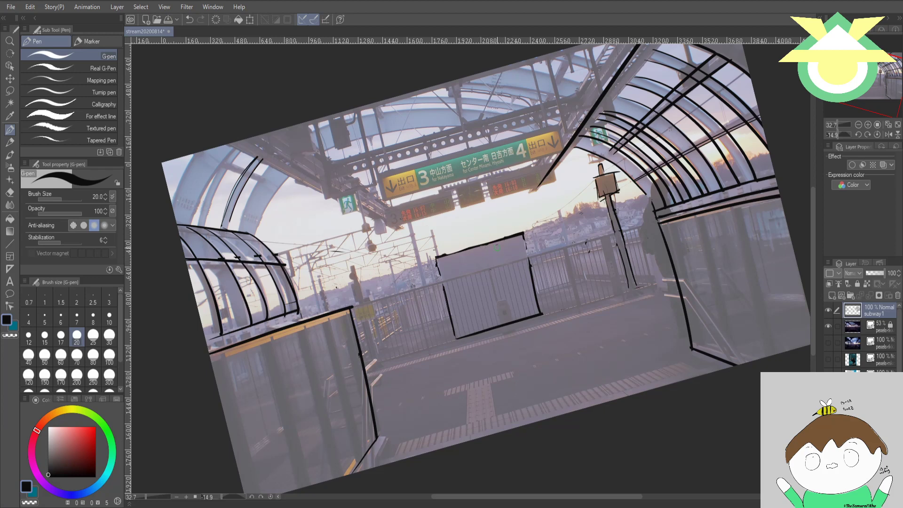
left_click_drag(524, 235, 531, 270)
left_click_drag(604, 191, 622, 258)
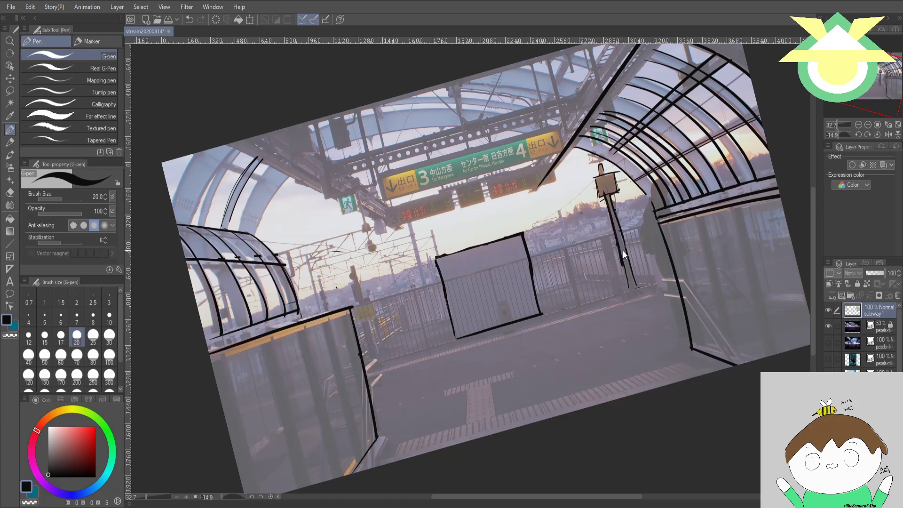
key("ctrl+z")
left_click_drag(606, 196, 625, 289)
key("ctrl+z")
- Trace both long edges of the signal pole beside the right partition and close its lower end
key("r")
left_click_drag(652, 246, 425, 209)
key("p")
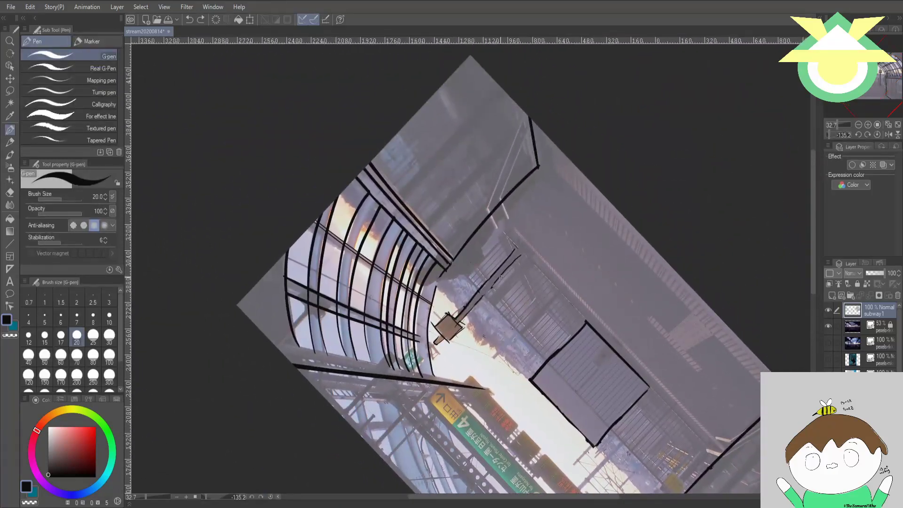
left_click_drag(457, 323, 524, 252)
left_click_drag(458, 315, 525, 242)
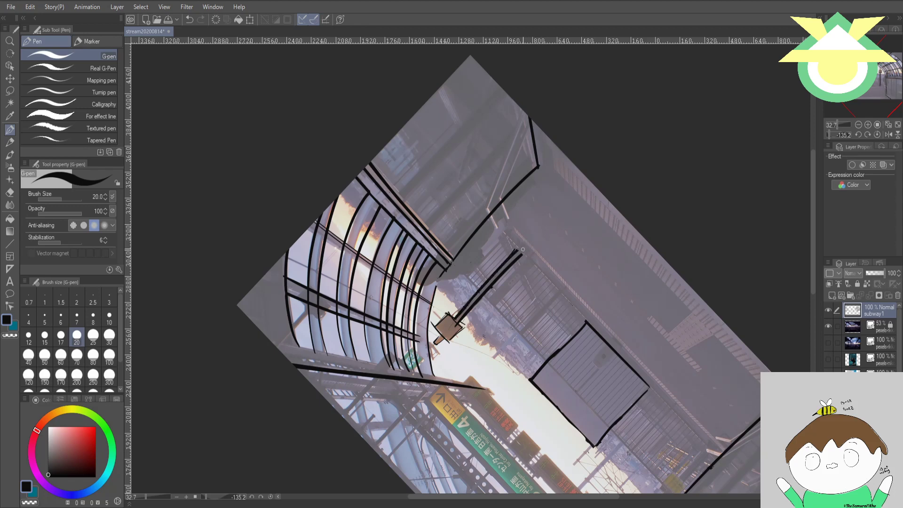
left_click_drag(519, 249, 526, 255)
key("t")
key("p")
- Draw two roughly horizontal guide lines across the platform floor below the central panel
key("r")
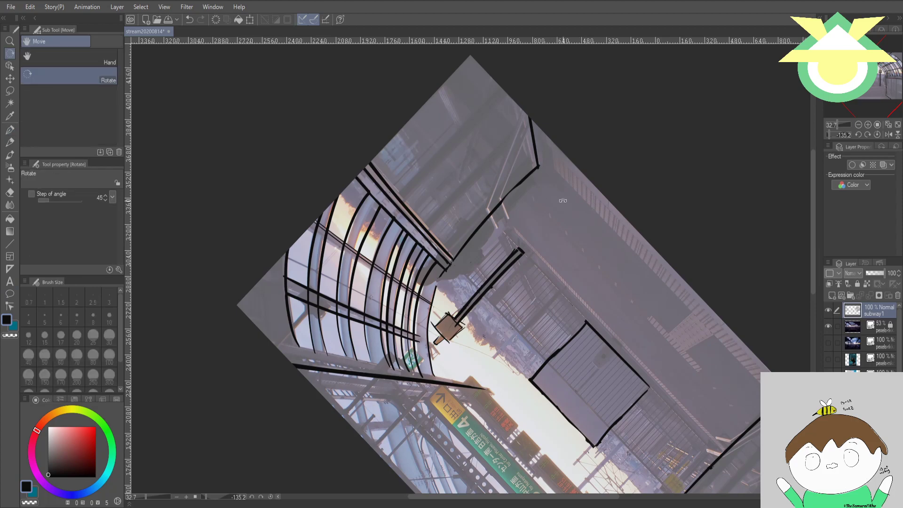
left_click_drag(565, 201, 551, 335)
key("p")
key("space")
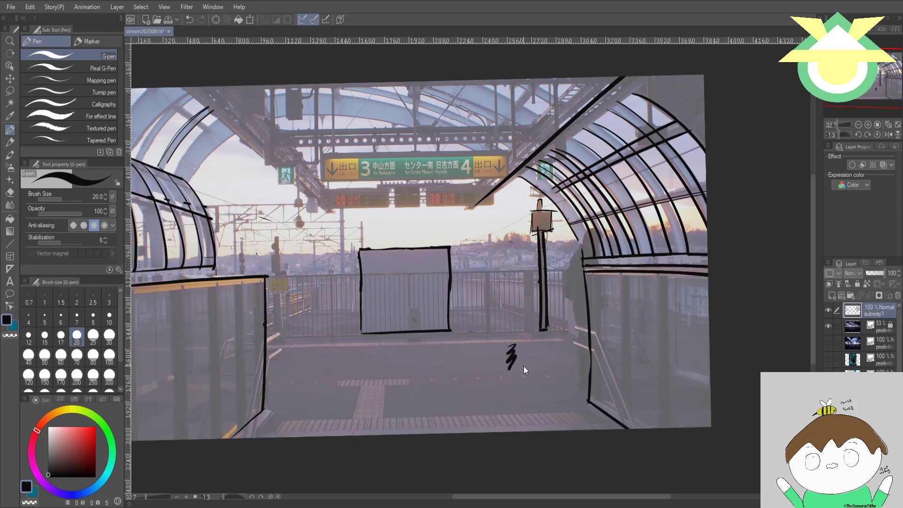
left_click_drag(481, 359, 587, 386)
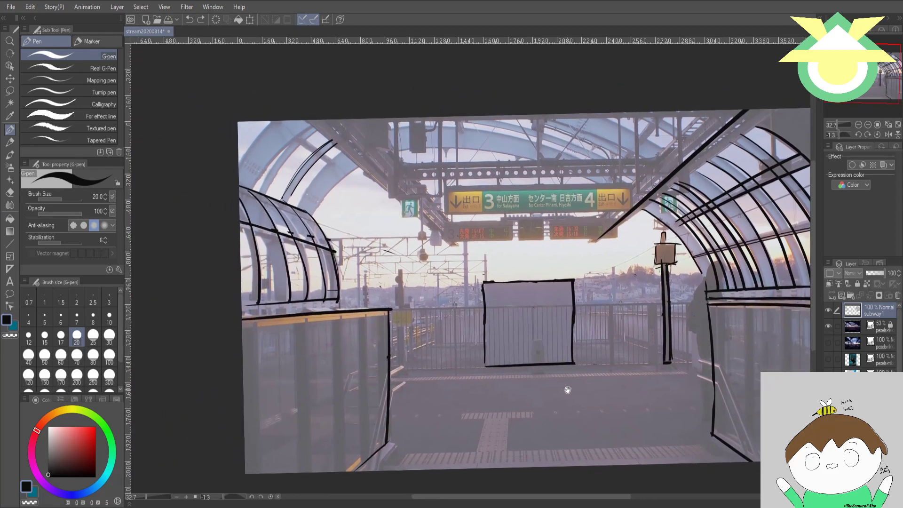
left_click_drag(680, 385, 670, 344)
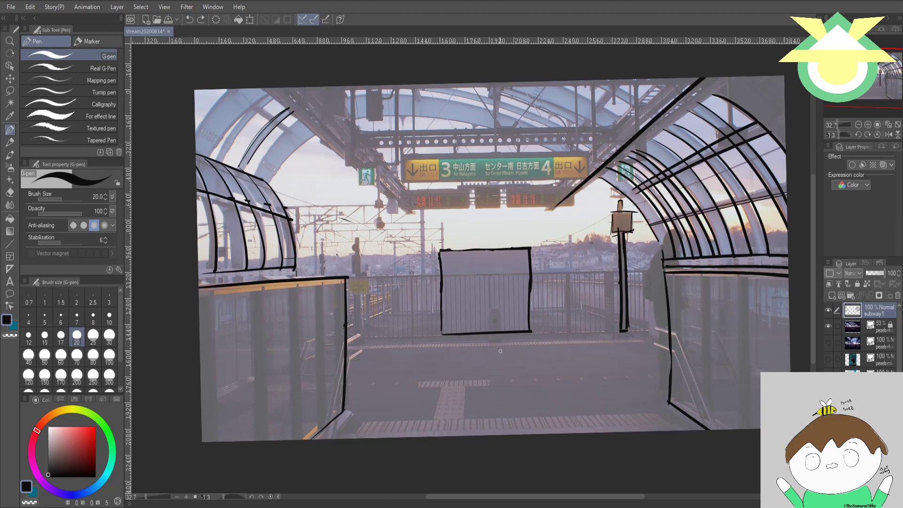
mouse_move(457, 345)
left_mouse_down()
mouse_move(433, 349)
mouse_move(588, 344)
left_mouse_up()
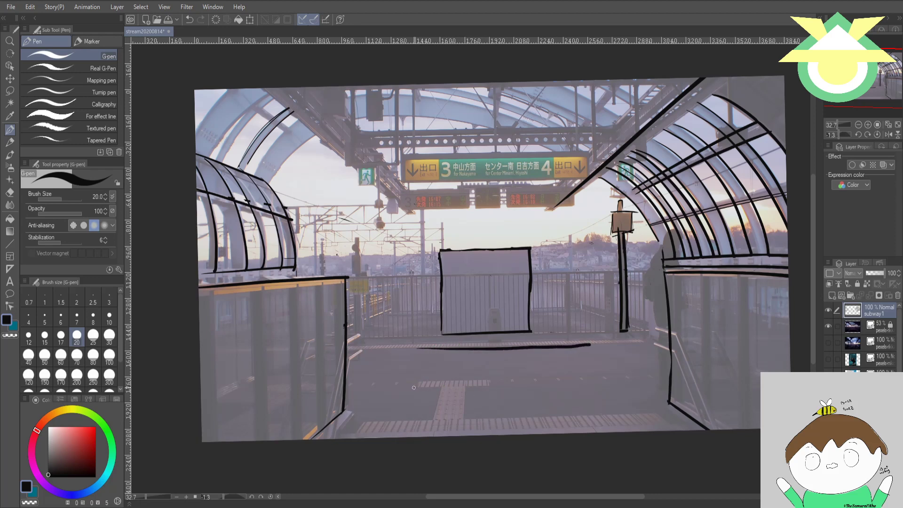
left_click_drag(414, 388, 611, 376)
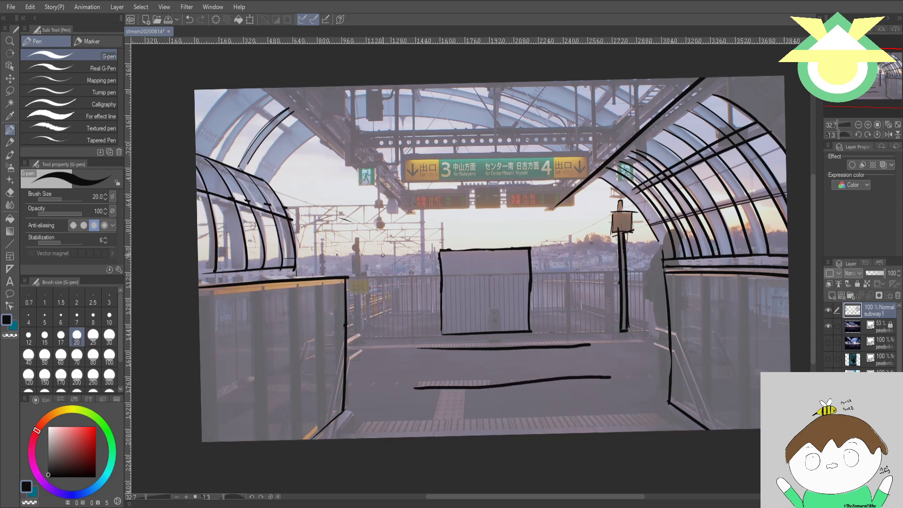
left_click_drag(380, 256, 428, 251)
left_click_drag(529, 251, 611, 249)
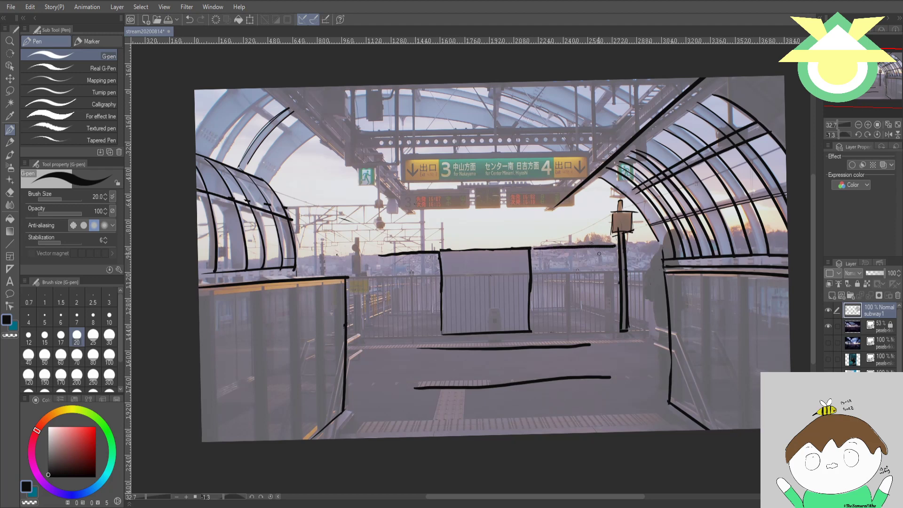
key("ctrl+z")
key("ctrl+z")
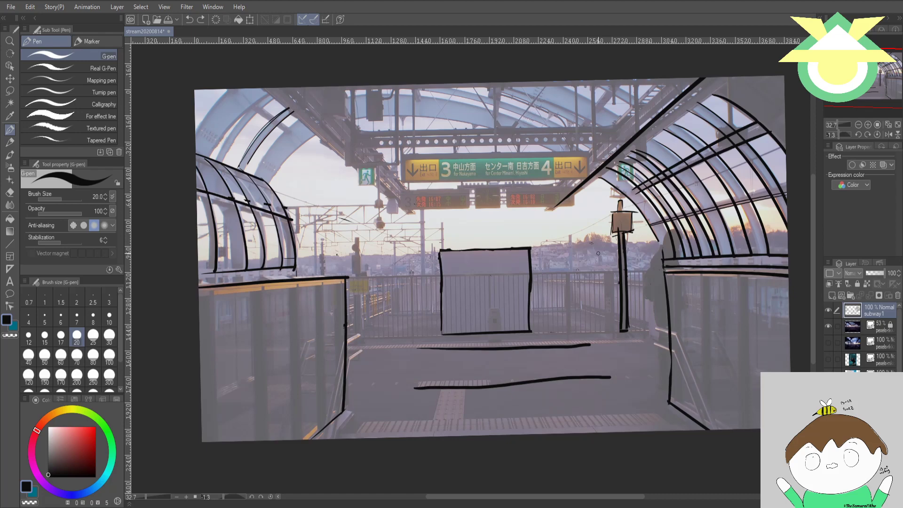
- Trace the two long edges of the left ceiling beam and close its far end near the exit sign
key("r")
left_click_drag(503, 366, 619, 223)
key("p")
left_click_drag(461, 359, 534, 294)
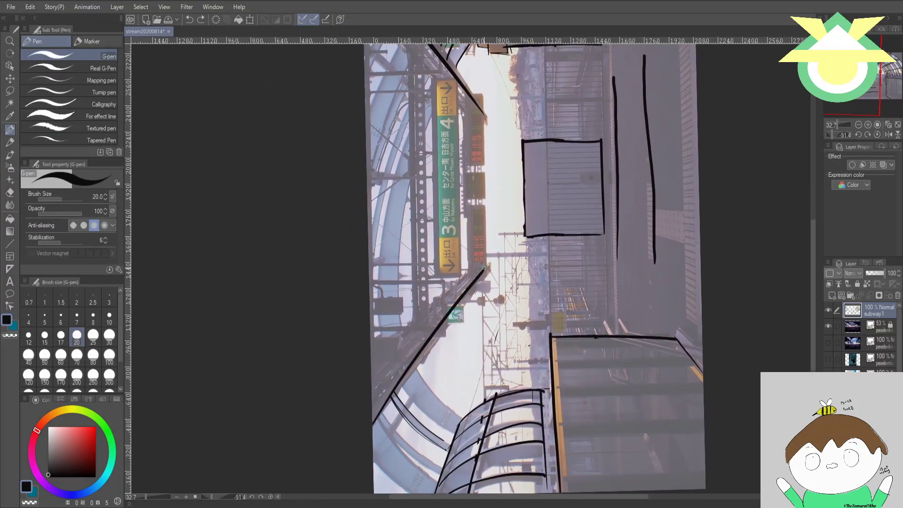
left_click_drag(368, 427, 484, 272)
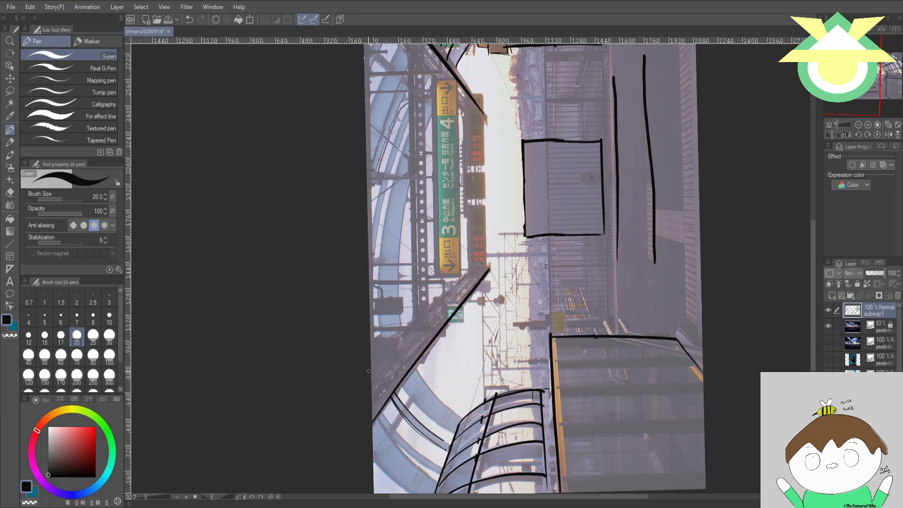
left_click_drag(369, 371, 483, 271)
mouse_move(466, 273)
left_mouse_down()
mouse_move(491, 270)
mouse_move(480, 266)
mouse_move(492, 255)
left_mouse_up()
- Erase the old diagonal line along the right ceiling beam
left_click_drag(532, 186, 592, 394)
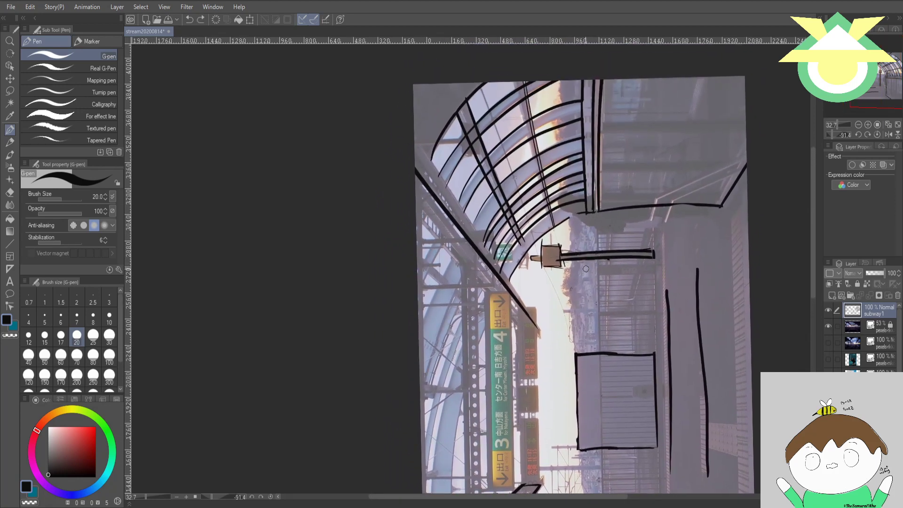
key("shift+space")
left_click_drag(572, 284, 519, 139)
key("space")
left_click_drag(498, 212, 534, 344)
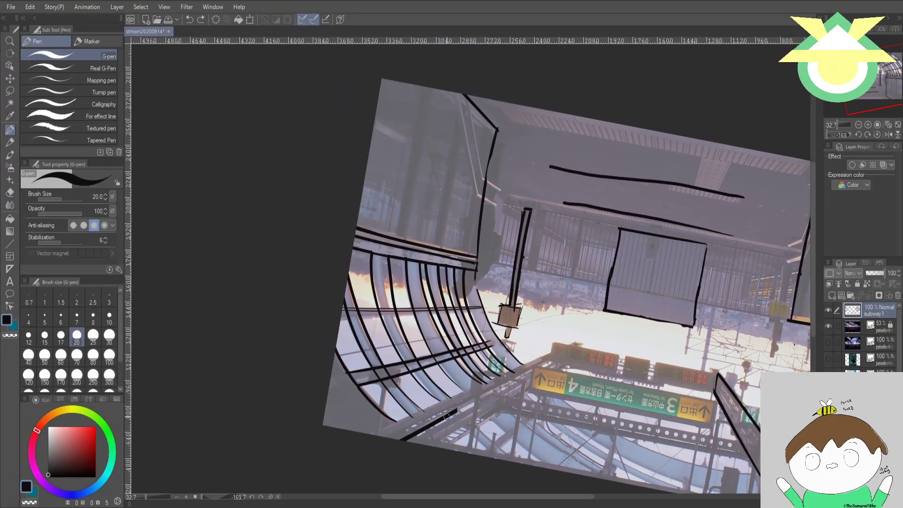
mouse_move(601, 370)
left_mouse_down()
mouse_move(643, 357)
mouse_move(652, 306)
mouse_move(636, 281)
left_mouse_up()
key("shift+space")
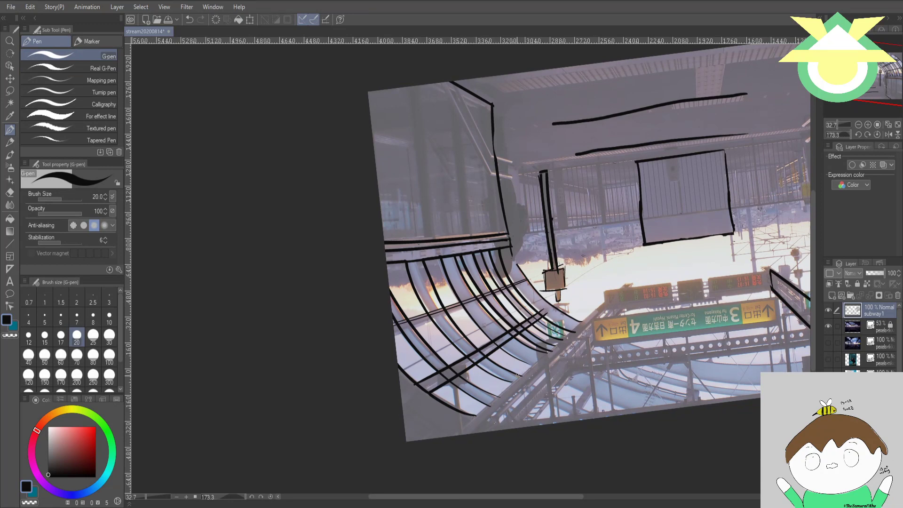
- Trace the two long edges of the right ceiling beam and close its far end beside the departure display
left_click_drag(447, 437, 635, 278)
key("ctrl+z")
left_click_drag(455, 434, 634, 282)
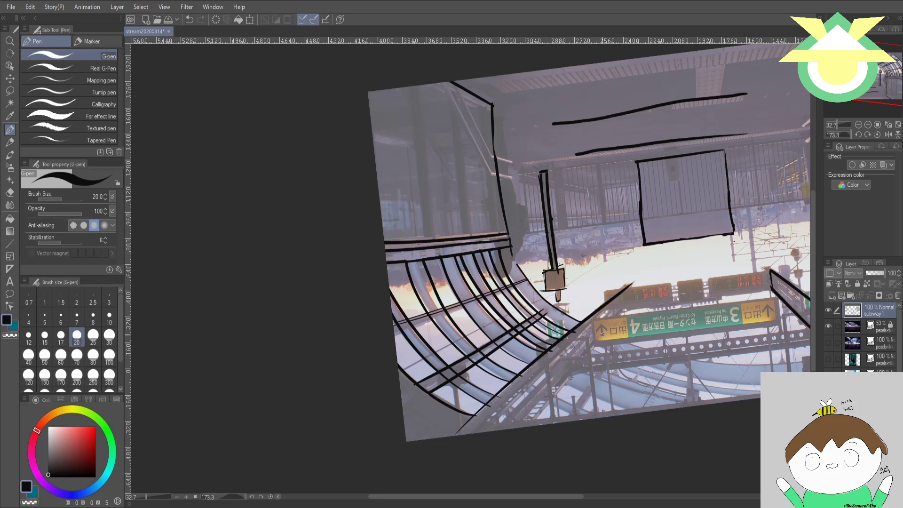
key("shift+space")
left_click_drag(602, 334, 573, 360)
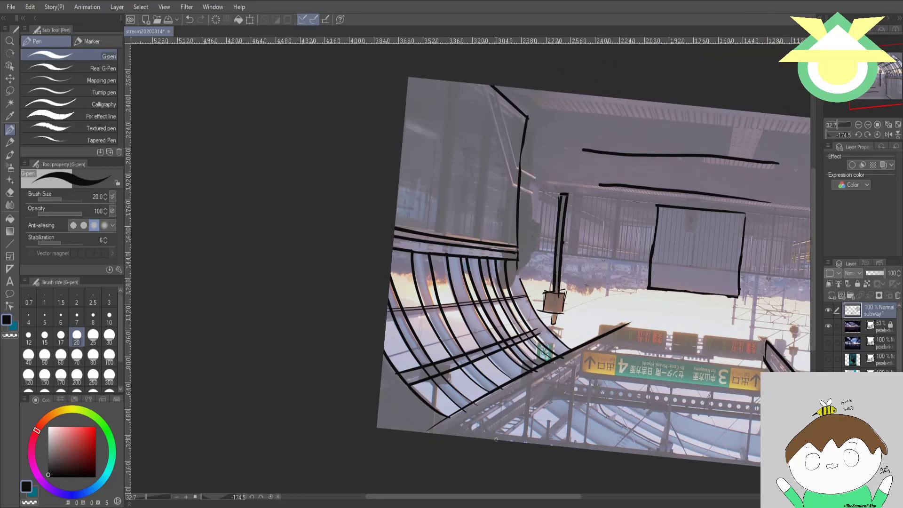
mouse_move(496, 440)
left_mouse_down()
mouse_move(635, 334)
mouse_move(621, 340)
mouse_move(626, 325)
left_mouse_up()
key("c")
key("c")
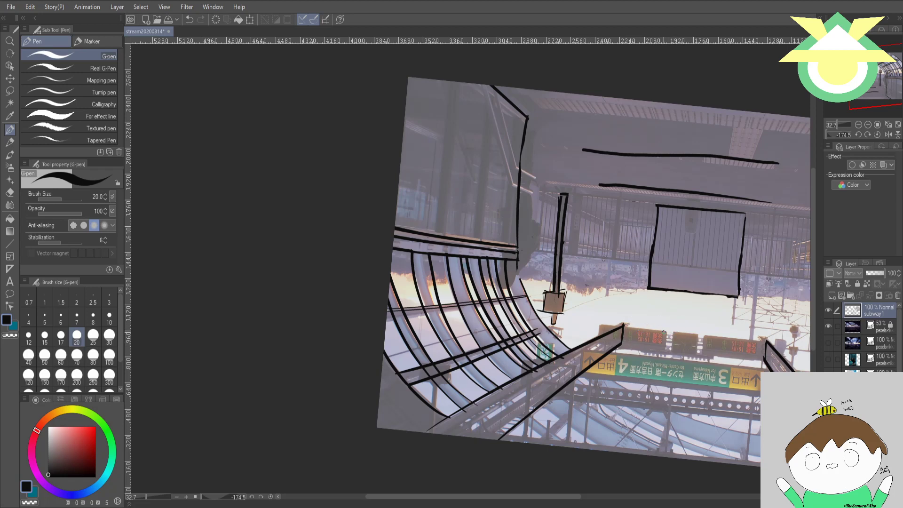
- Hide the photo layer and then subway1 to examine the line art on its own, and show both layers again
key("t")
key("r")
left_click_drag(678, 311, 428, 272)
key("p")
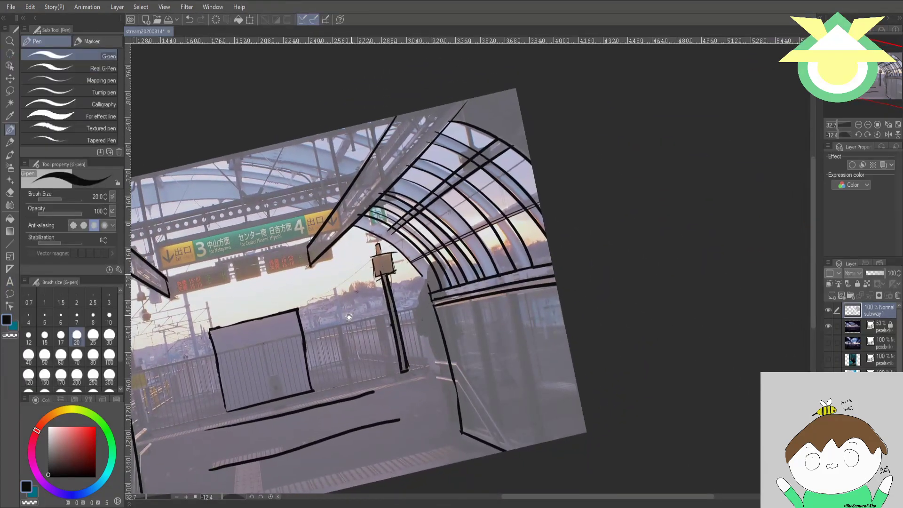
left_click_drag(331, 321, 606, 285)
key("r")
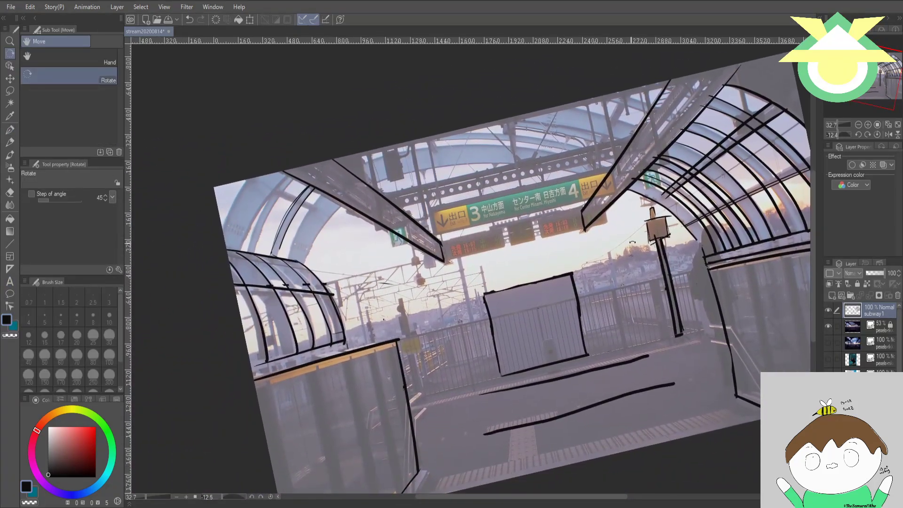
left_click_drag(637, 242, 649, 277)
key("p")
left_click_drag(548, 324, 622, 314)
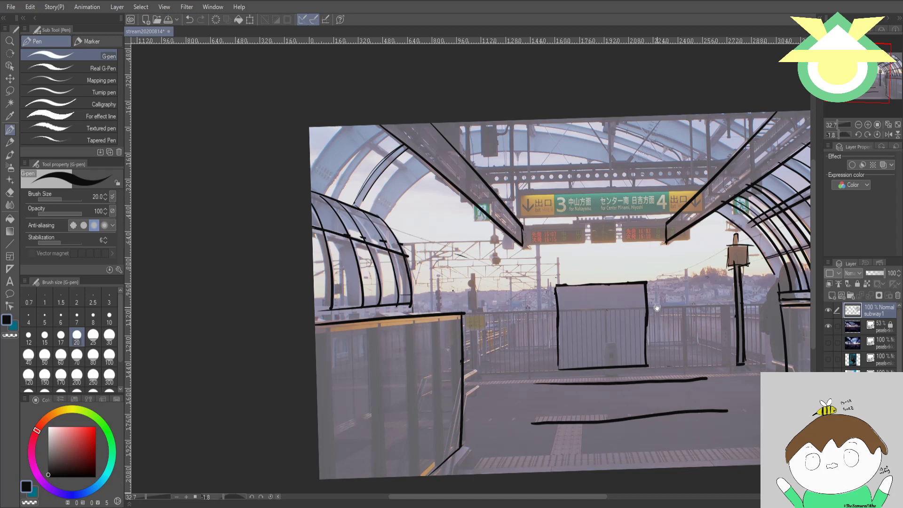
mouse_move(655, 328)
left_mouse_down()
mouse_move(683, 368)
mouse_move(648, 328)
left_mouse_up()
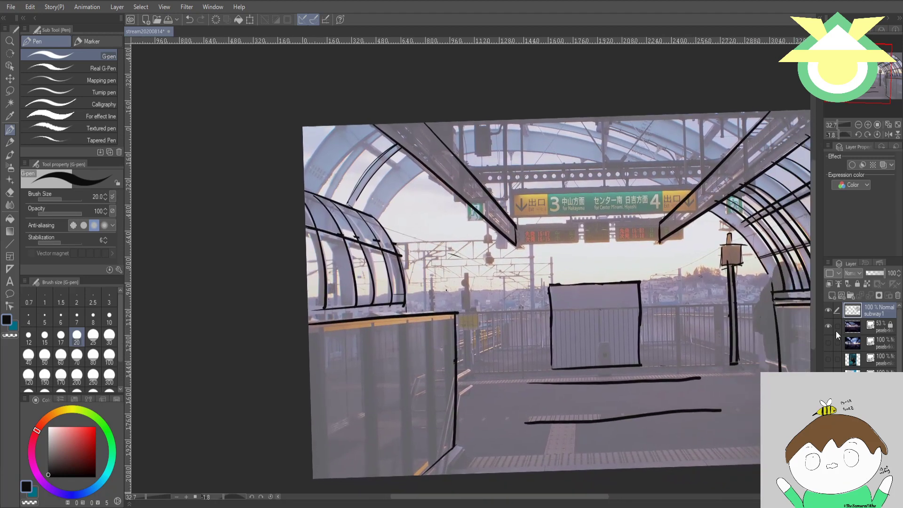
left_click(828, 326)
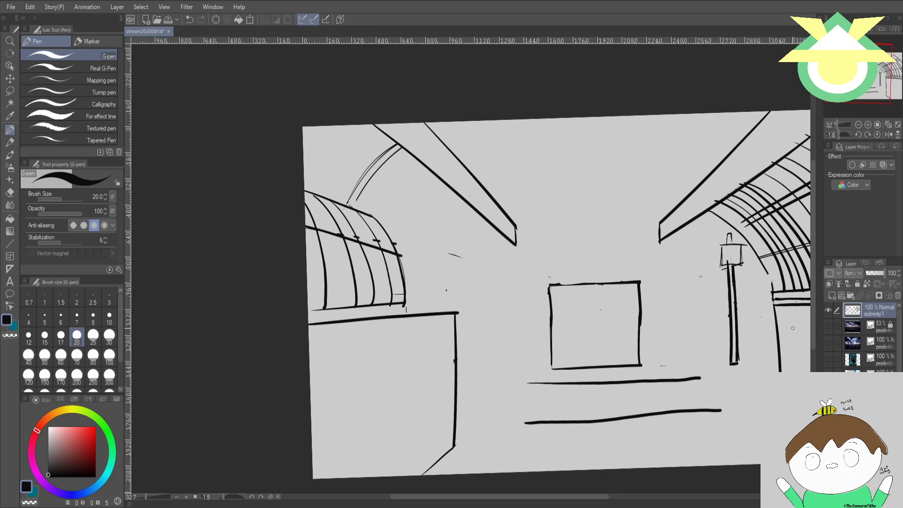
left_click(829, 310)
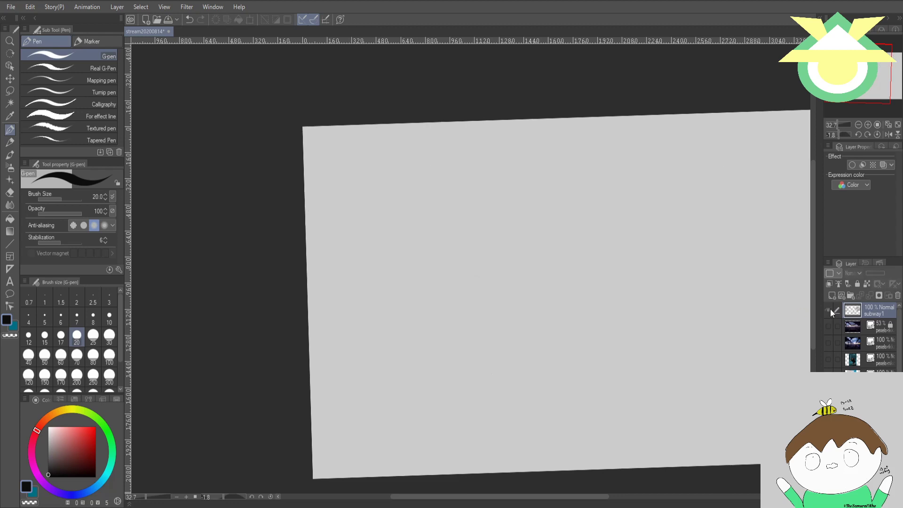
left_click(830, 310)
left_click(832, 324)
- Try to draw one long straight line from the left arch's base past the central panel's top edge to the right arch
left_click_drag(578, 341, 617, 385)
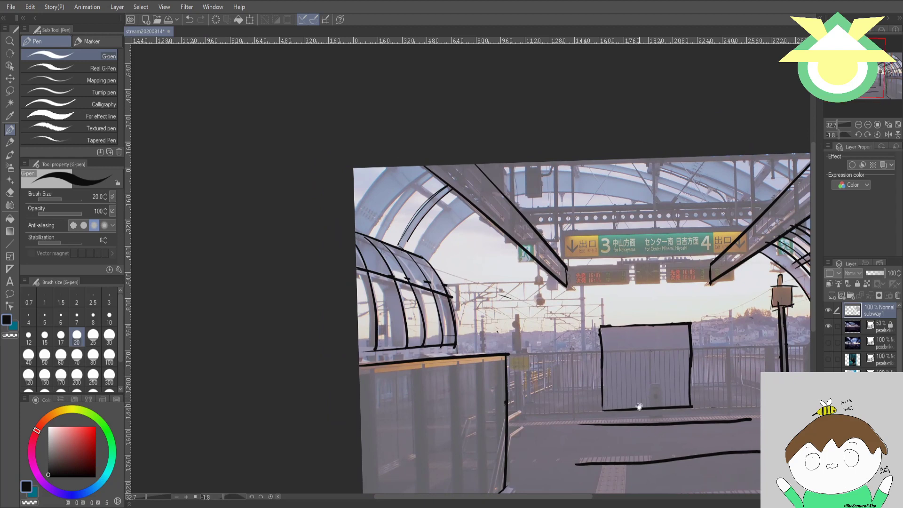
left_click_drag(700, 371, 591, 369)
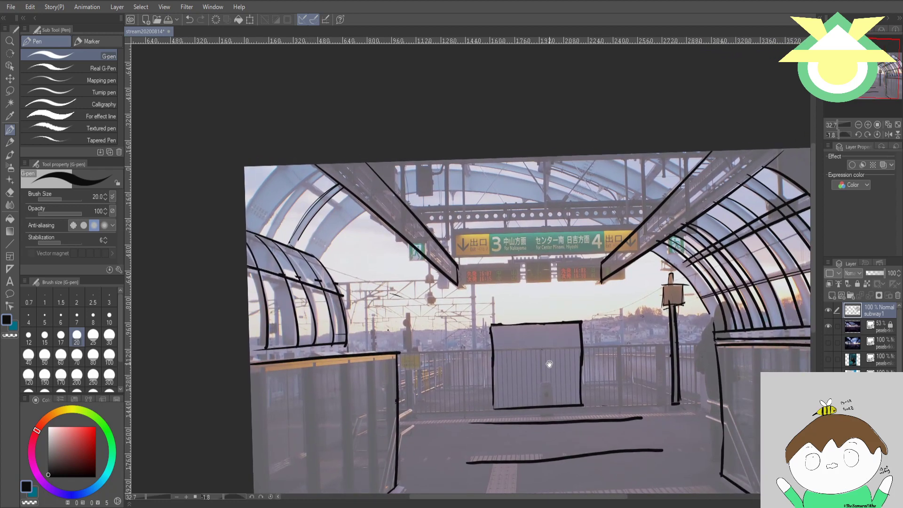
left_click_drag(541, 369, 589, 465)
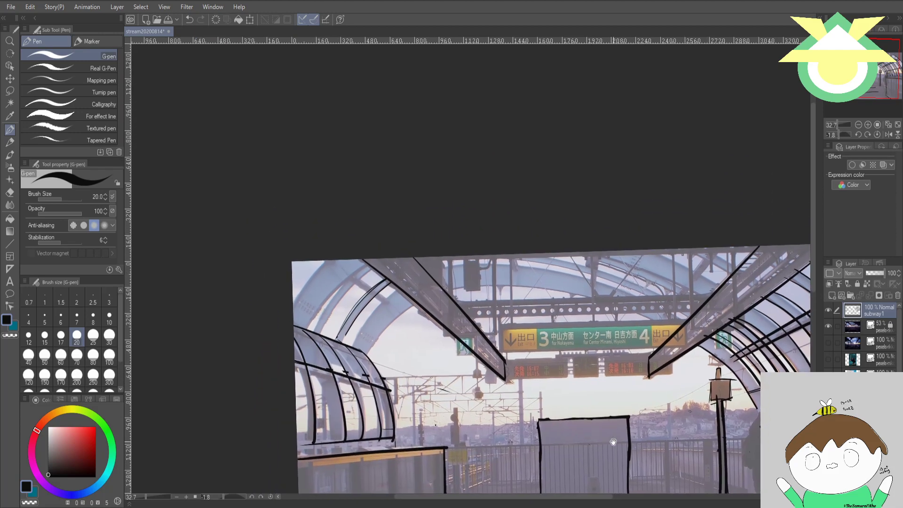
left_click_drag(704, 390, 702, 327)
key("shift+space")
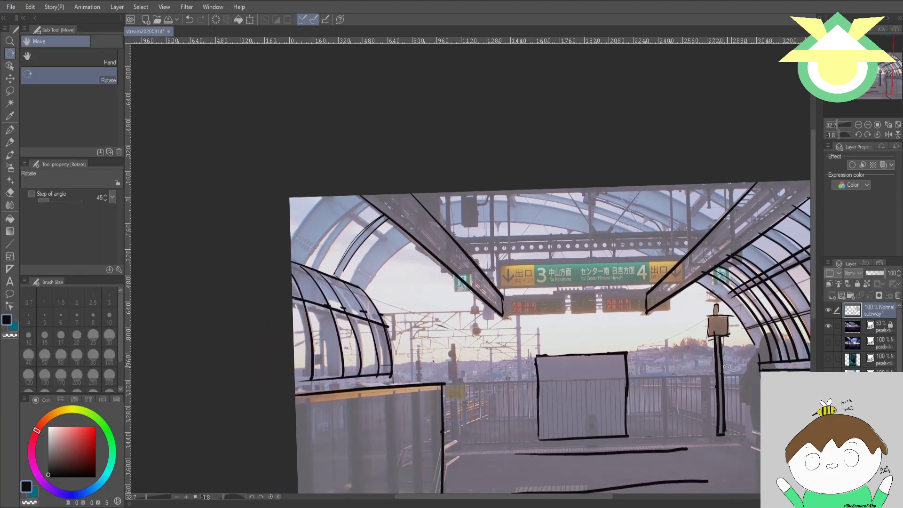
left_click_drag(600, 347, 705, 182)
left_click_drag(617, 240, 591, 319)
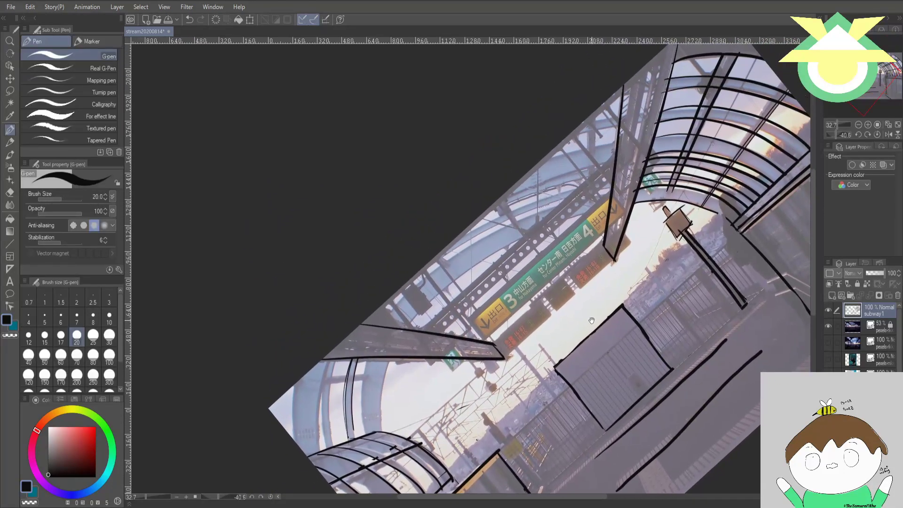
left_click_drag(547, 366, 585, 307)
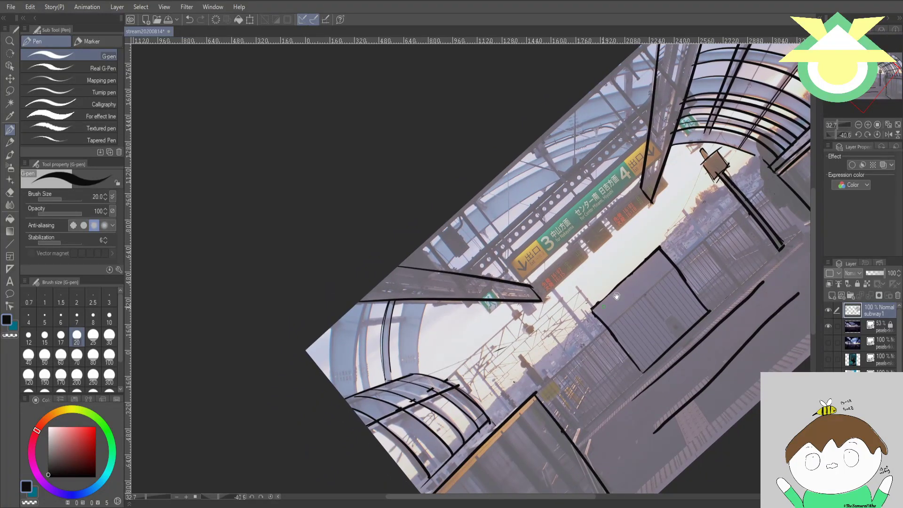
mouse_move(692, 222)
left_mouse_down()
mouse_move(658, 237)
mouse_move(599, 223)
left_mouse_up()
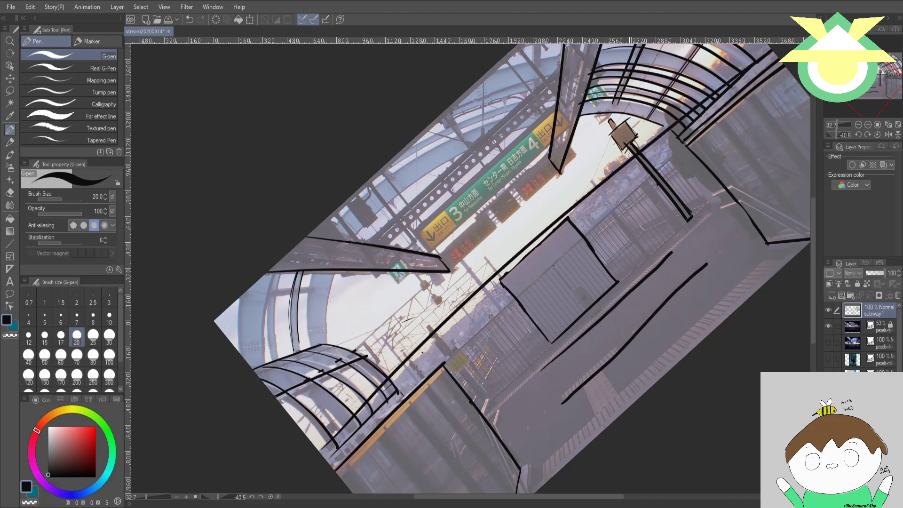
mouse_move(323, 454)
left_mouse_down()
mouse_move(678, 121)
mouse_move(772, 47)
left_mouse_up()
key("ctrl+z")
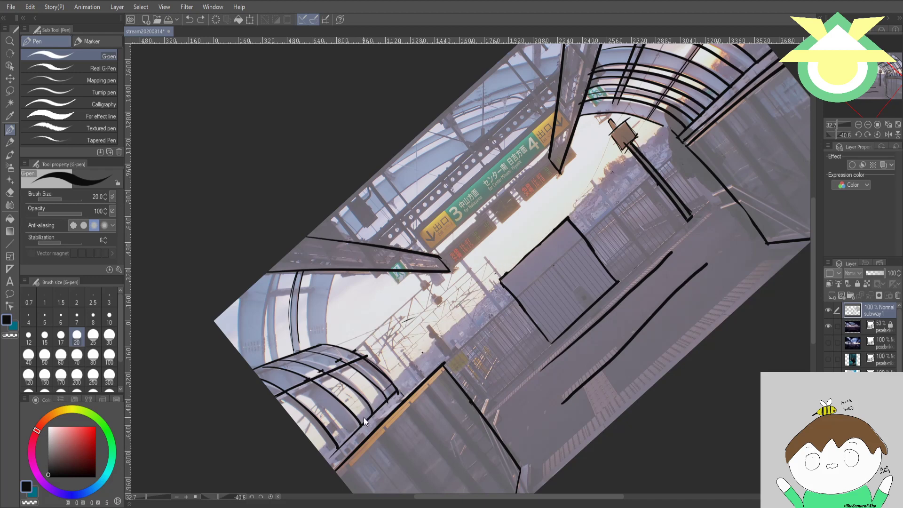
left_click_drag(324, 451, 776, 46)
key("ctrl+z")
left_click_drag(340, 444, 752, 50)
key("ctrl+z")
left_click_drag(321, 452, 732, 68)
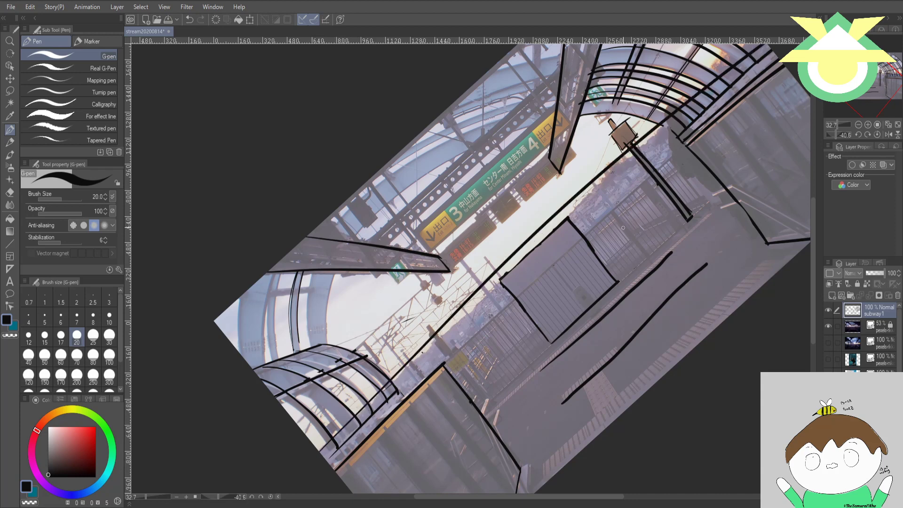
key("ctrl+z")
- Try again to draw the long line along the central panel's top edge with the canvas rotated slightly further
key("r")
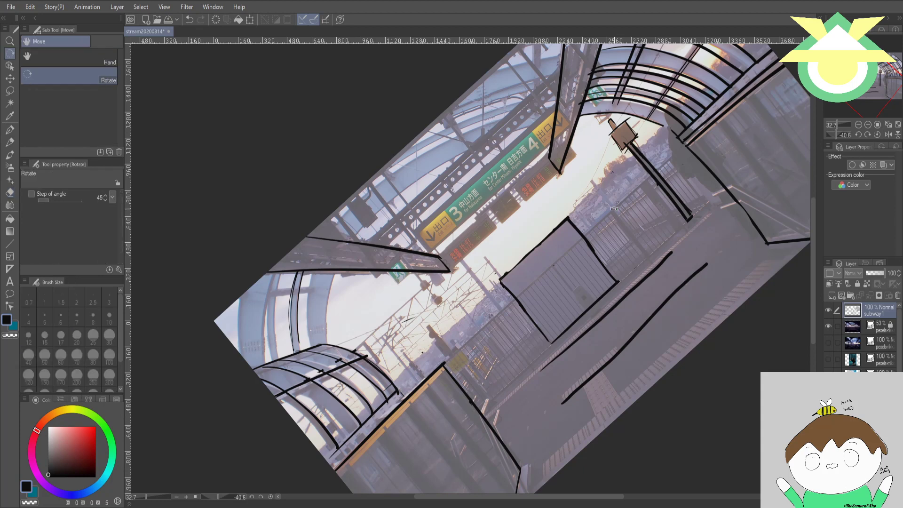
left_click_drag(614, 208, 599, 215)
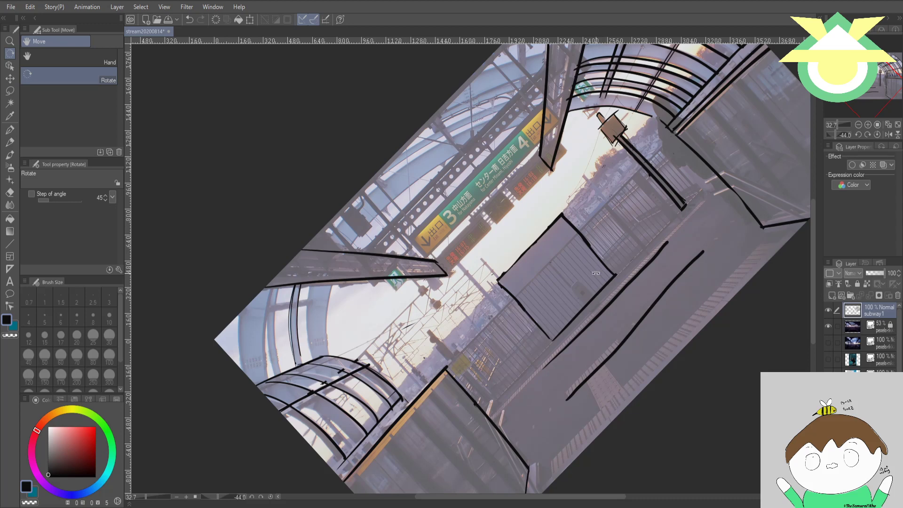
key("p")
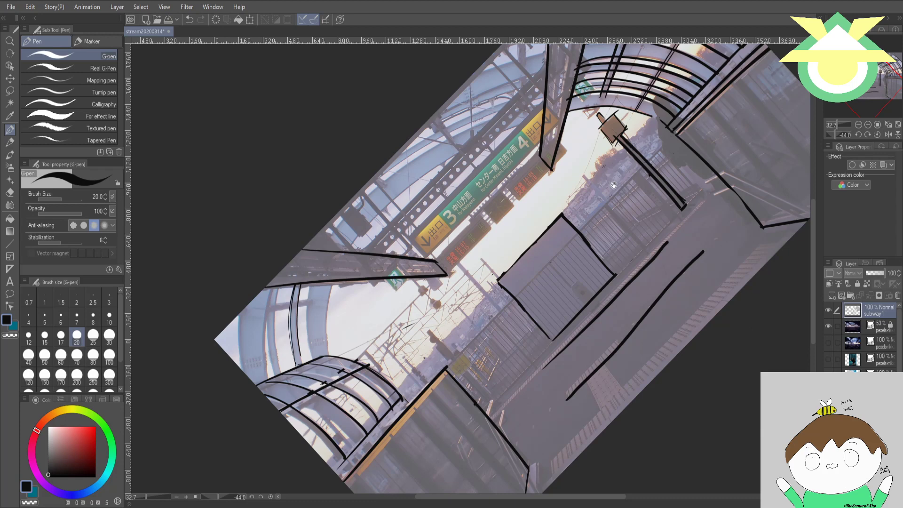
mouse_move(614, 185)
left_mouse_down()
mouse_move(600, 152)
mouse_move(548, 263)
left_mouse_up()
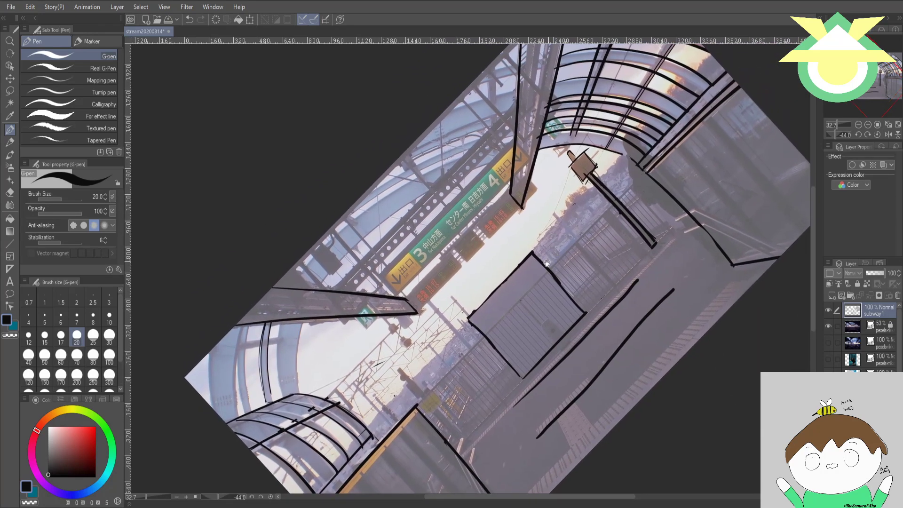
left_click_drag(366, 440, 351, 434)
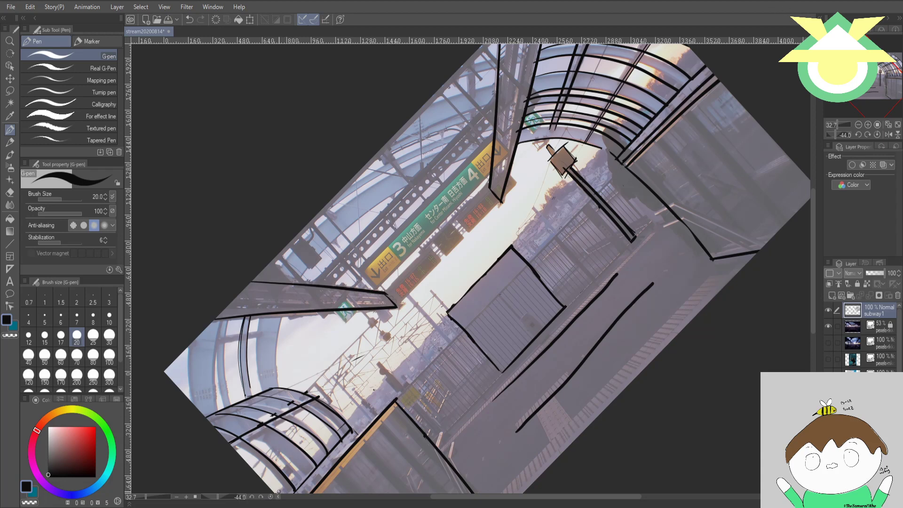
mouse_move(278, 491)
left_mouse_down()
mouse_move(447, 310)
mouse_move(719, 83)
left_mouse_up()
key("ctrl+z")
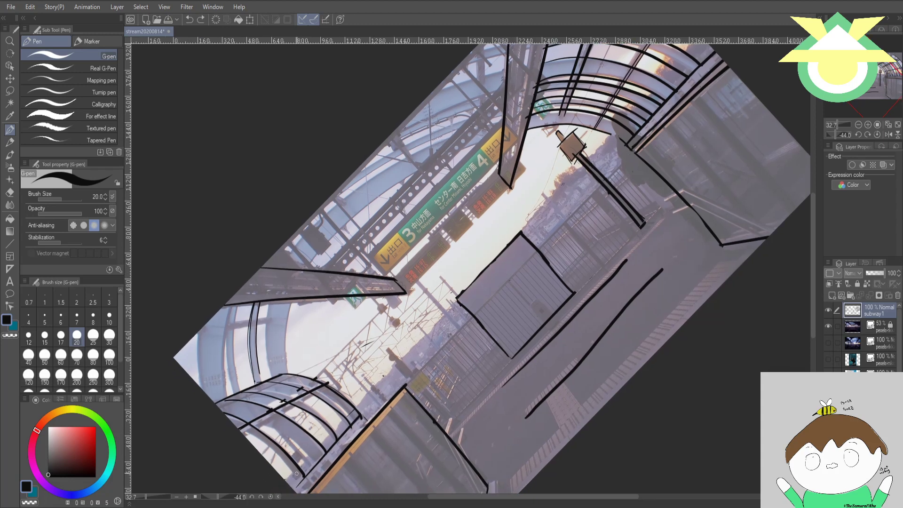
left_click_drag(288, 480, 720, 56)
key("ctrl+z")
mouse_move(289, 478)
left_mouse_down()
mouse_move(535, 211)
mouse_move(627, 130)
left_mouse_up()
key("ctrl+z")
mouse_move(286, 479)
left_mouse_down()
mouse_move(480, 283)
mouse_move(641, 146)
left_mouse_up()
key("ctrl+z")
left_click_drag(307, 467, 632, 136)
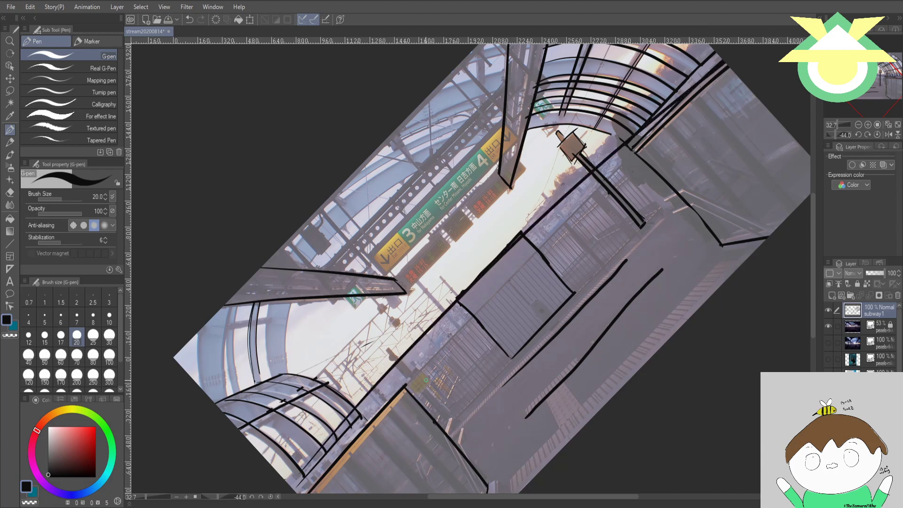
key("ctrl+z")
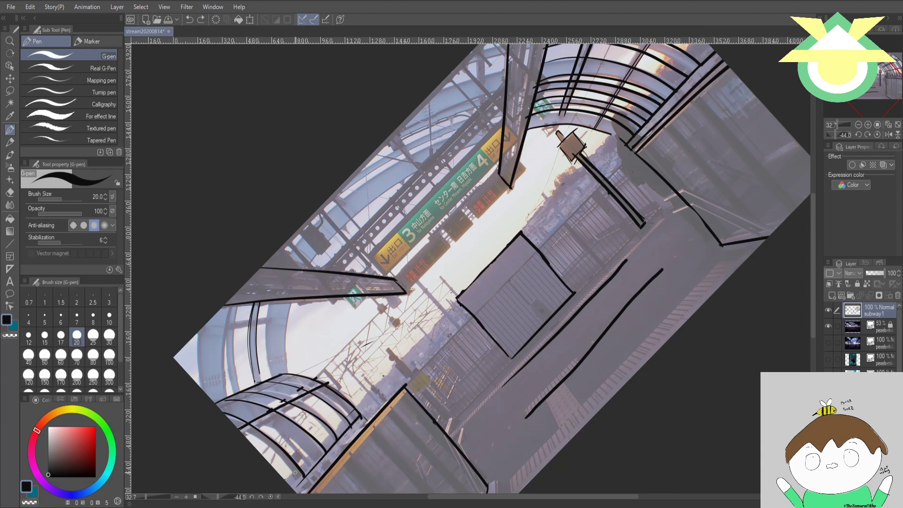
- Try the long line between the left and right arches again with the canvas at a shallower tilt
mouse_move(641, 268)
left_mouse_down()
mouse_move(683, 248)
mouse_move(684, 275)
left_mouse_up()
key("r")
left_click_drag(684, 275, 633, 282)
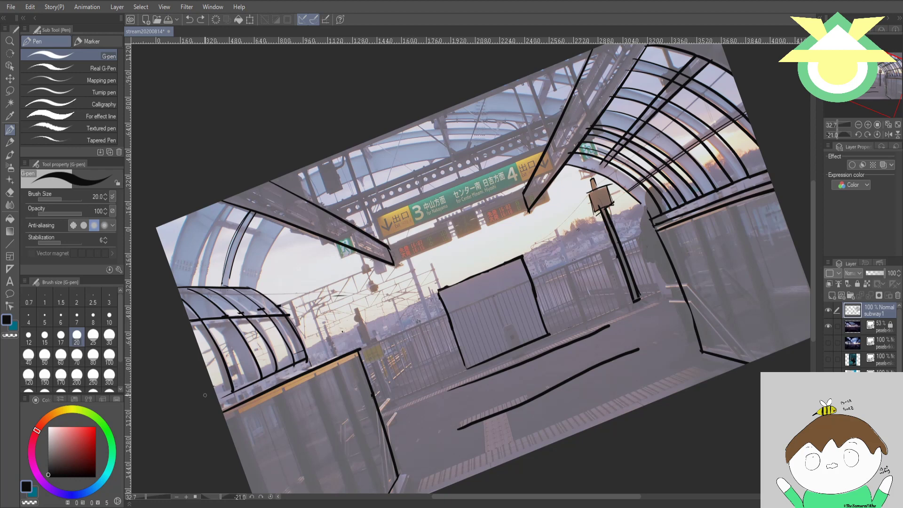
left_click_drag(206, 395, 743, 163)
key("ctrl+z")
mouse_move(210, 392)
left_mouse_down()
mouse_move(396, 306)
mouse_move(658, 203)
left_mouse_up()
key("ctrl+z")
left_click_drag(215, 390, 677, 185)
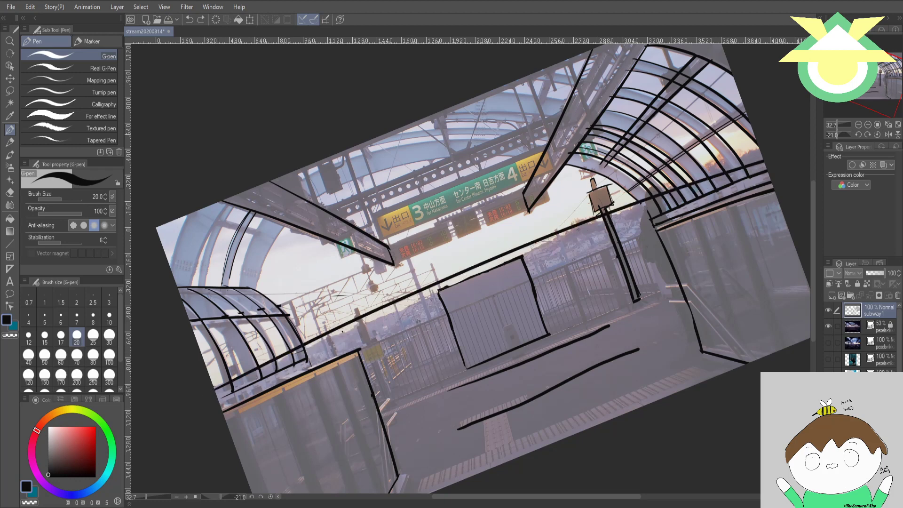
key("ctrl+z")
left_click_drag(216, 392, 656, 202)
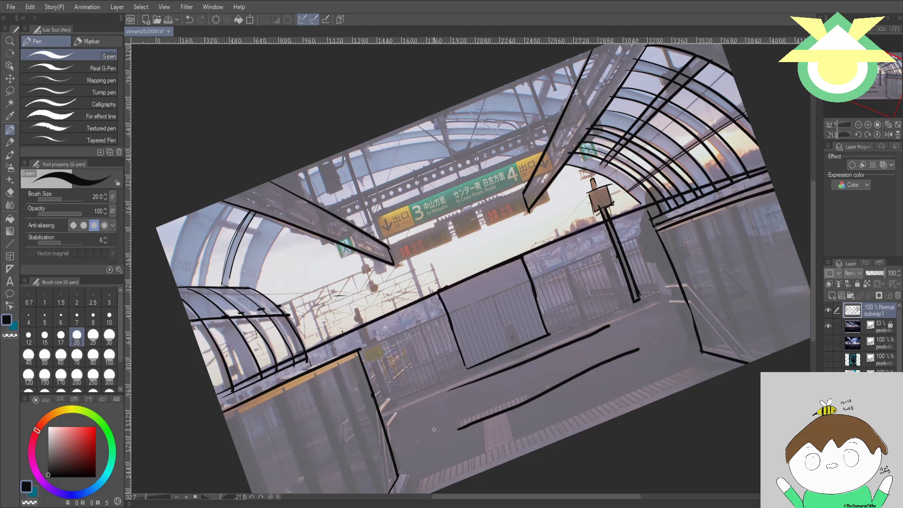
- Try repeated long strokes across the platform floor's near edge, and undo them together with the last line between the arches
mouse_move(448, 459)
left_mouse_down()
mouse_move(701, 354)
mouse_move(686, 356)
left_mouse_up()
left_click_drag(498, 453, 714, 356)
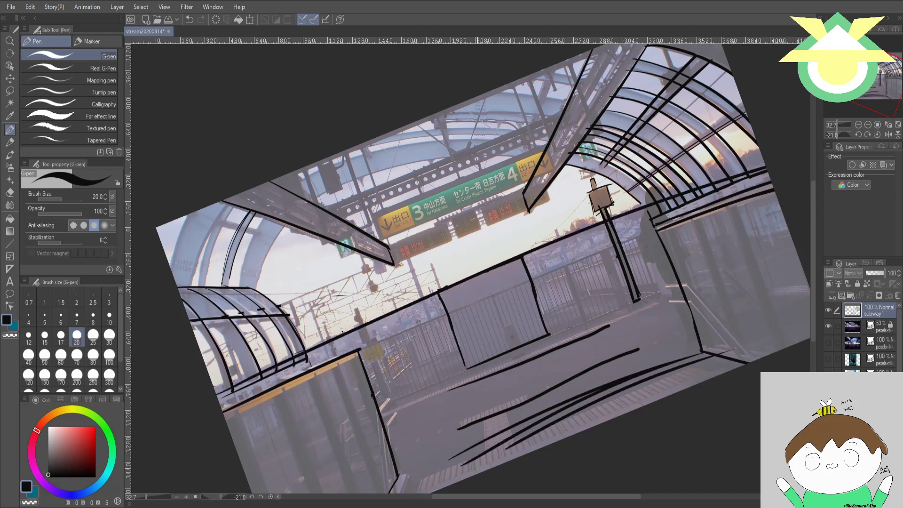
mouse_move(477, 470)
left_mouse_down()
mouse_move(732, 350)
mouse_move(470, 469)
left_mouse_up()
mouse_move(724, 356)
left_mouse_down()
mouse_move(485, 470)
mouse_move(508, 457)
mouse_move(455, 464)
left_mouse_up()
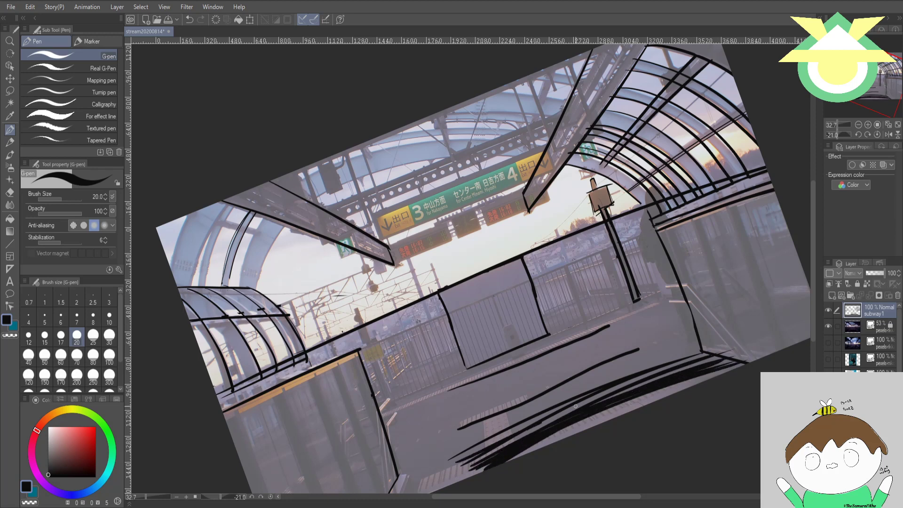
left_click_drag(695, 364, 510, 455)
key("ctrl+z")
key("ctrl+z")
key("ctrl+z")
key("ctrl+z")
key("ctrl+z")
key("ctrl+z")
key("ctrl+z")
key("ctrl+z")
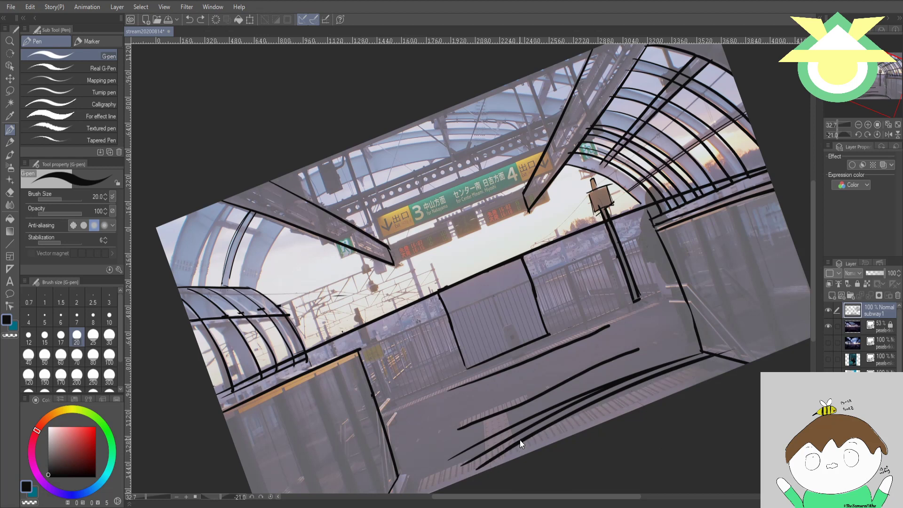
key("ctrl+z")
key("ctrl+z")
key("ctrl+z")
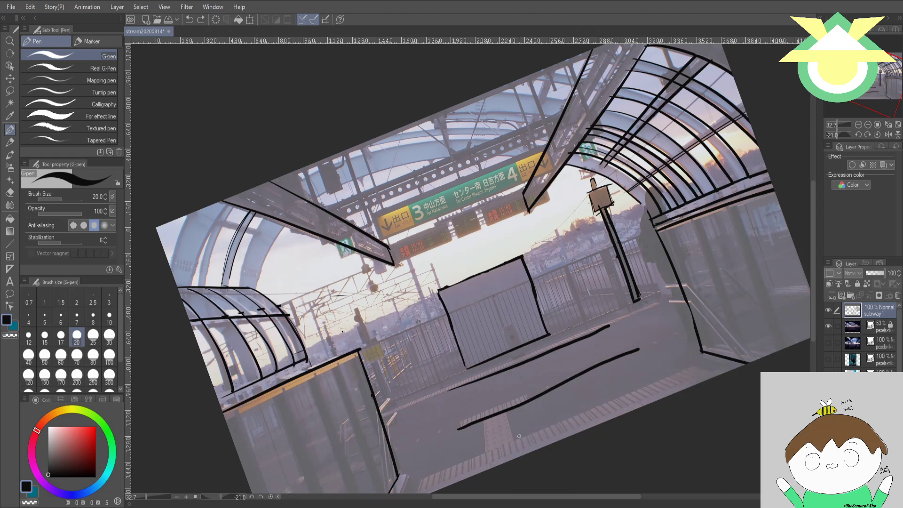
- Draw one long straight line from the left arch's base, just above the central panel, to the right partition's corner
left_click_drag(262, 371, 682, 195)
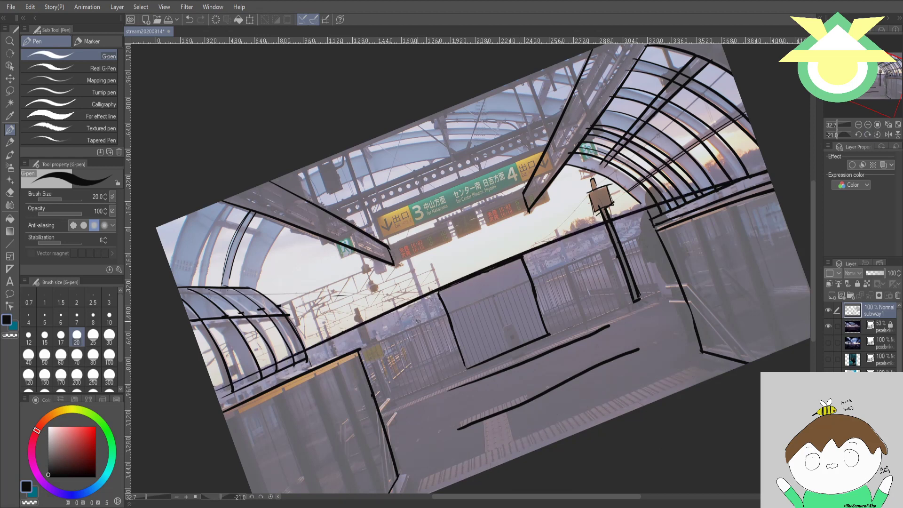
key("ctrl+z")
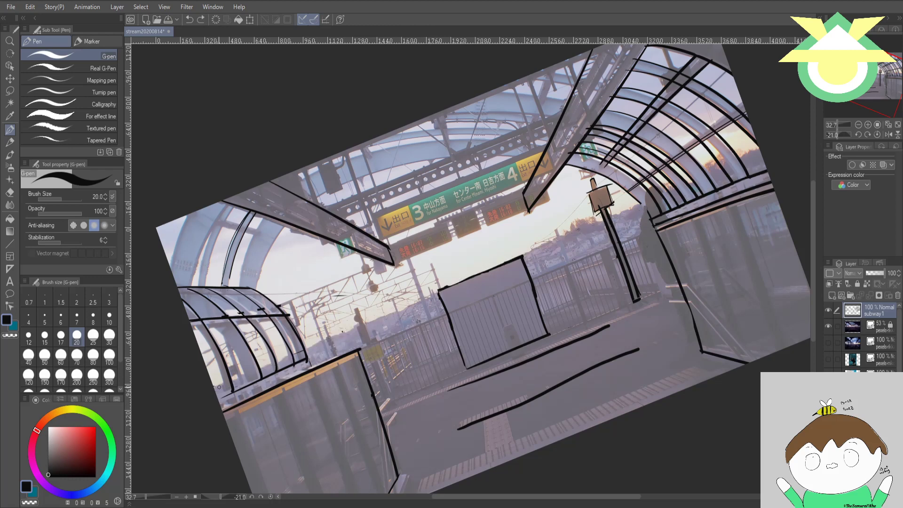
left_click_drag(304, 348, 603, 214)
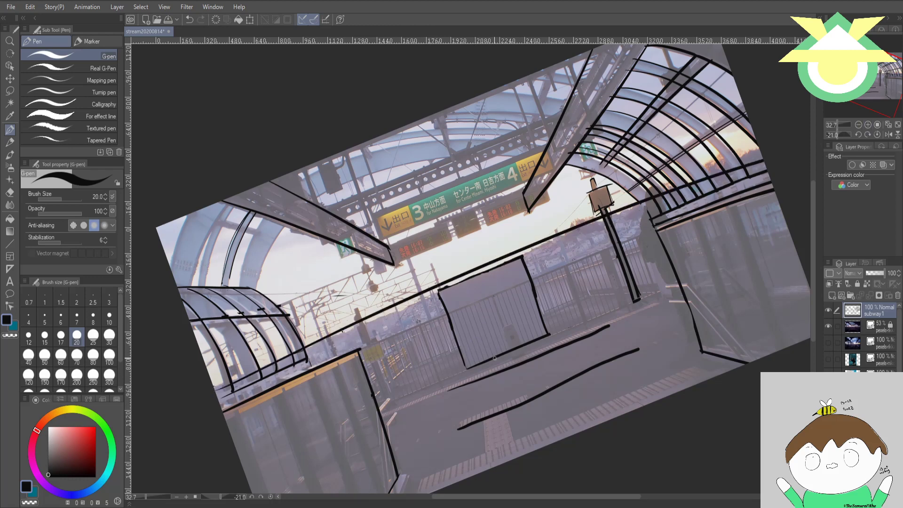
- Outline the small signal beside the left partition and trace its post down to the platform floor
scroll(535, 317, "down", 4)
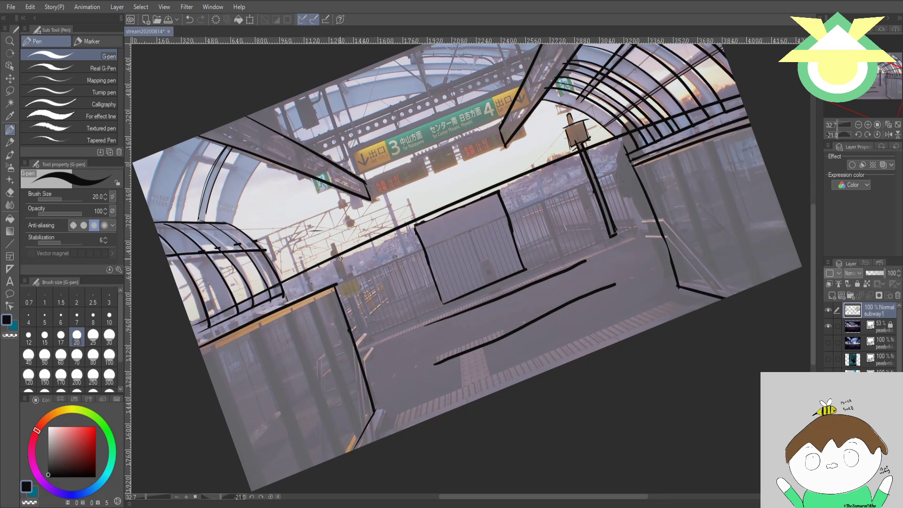
left_click_drag(332, 241, 349, 278)
mouse_move(332, 243)
left_mouse_down()
mouse_move(344, 261)
mouse_move(335, 257)
mouse_move(344, 281)
mouse_move(333, 263)
mouse_move(347, 277)
mouse_move(340, 279)
mouse_move(334, 263)
mouse_move(346, 272)
mouse_move(359, 333)
left_mouse_up()
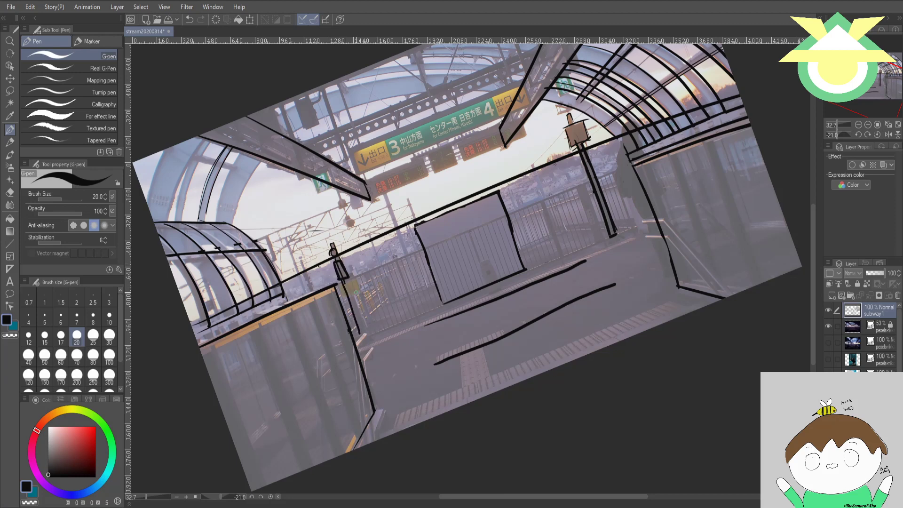
- Draw the second side of the small signal's post beside the left partition and close off its base
left_click_drag(350, 279, 365, 330)
left_click_drag(360, 333, 368, 329)
- Try to trace one side of the tall pole between the left ceiling beam and the central panel
left_click_drag(388, 205, 403, 247)
key("ctrl+z")
left_click_drag(383, 192, 403, 251)
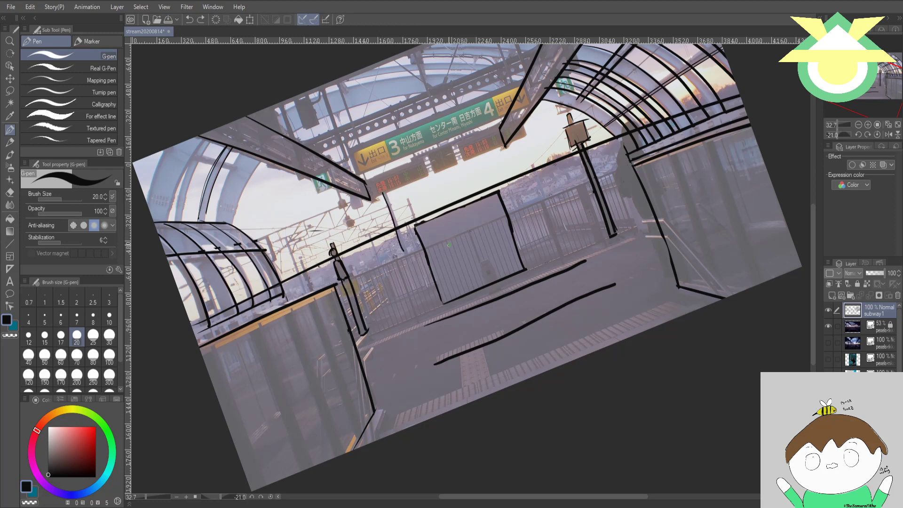
key("ctrl+z")
- Turn the canvas nearly upside down, outline the tall narrow pole between the left ceiling beam and central panel, and save the file
key("r")
left_click_drag(452, 238, 442, 297)
key("p")
left_click_drag(455, 360, 436, 311)
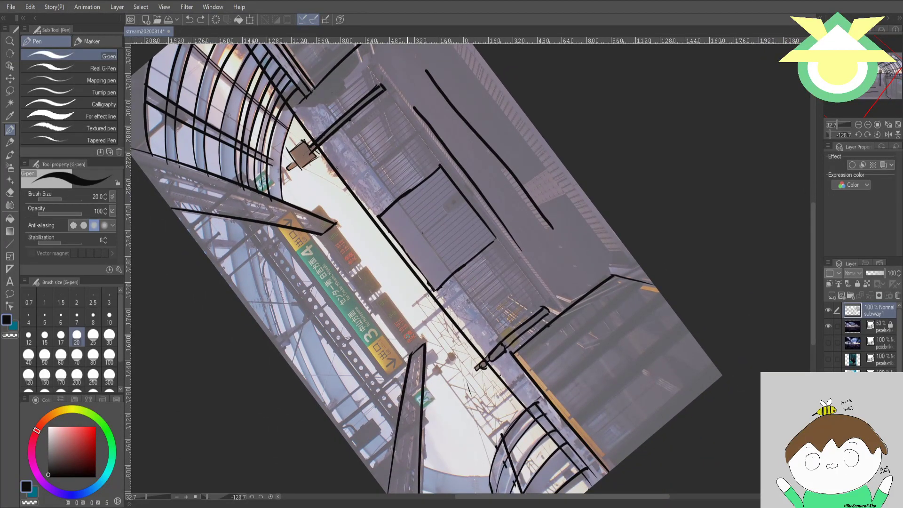
mouse_move(489, 266)
left_mouse_down()
mouse_move(408, 335)
mouse_move(507, 264)
mouse_move(494, 272)
left_mouse_up()
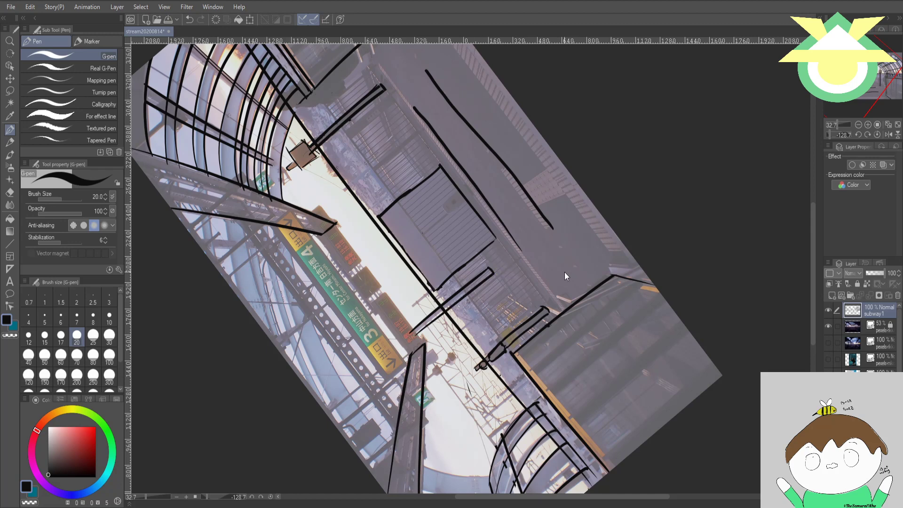
key("ctrl+s")
- Rotate the canvas back to nearly level and draw a short vertical line rising from the central panel's upper-left corner
key("r")
left_click_drag(528, 258, 463, 361)
key("p")
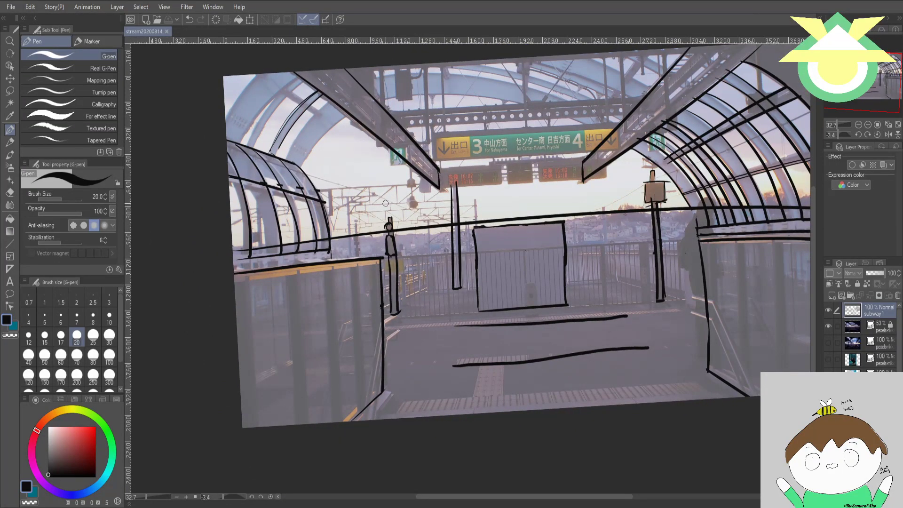
left_click_drag(403, 261, 403, 270)
mouse_move(450, 172)
left_mouse_down()
mouse_move(452, 198)
mouse_move(457, 171)
mouse_move(476, 221)
left_mouse_up()
mouse_move(602, 291)
left_mouse_down()
mouse_move(559, 252)
mouse_move(532, 264)
left_mouse_up()
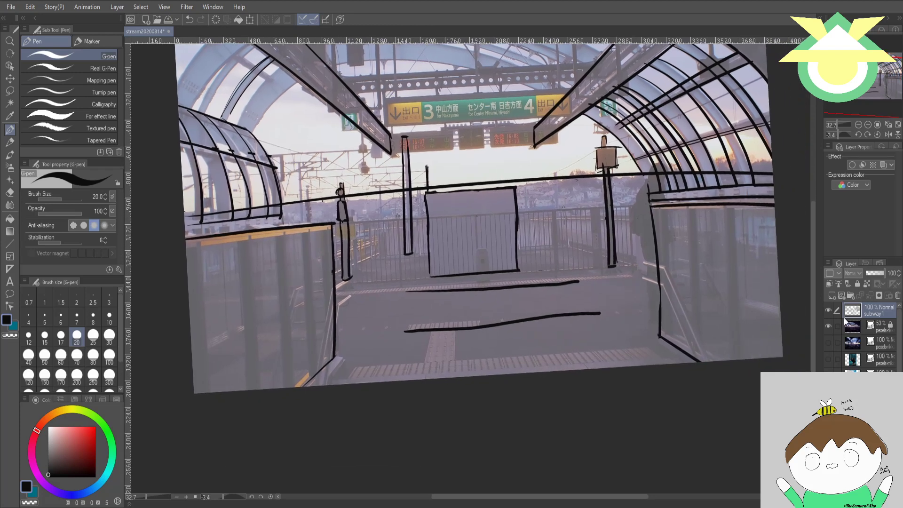
- Check the subway1 line art with and without the station photo, leaving the photo layer hidden
left_click(828, 312)
left_click(828, 311)
left_click(828, 326)
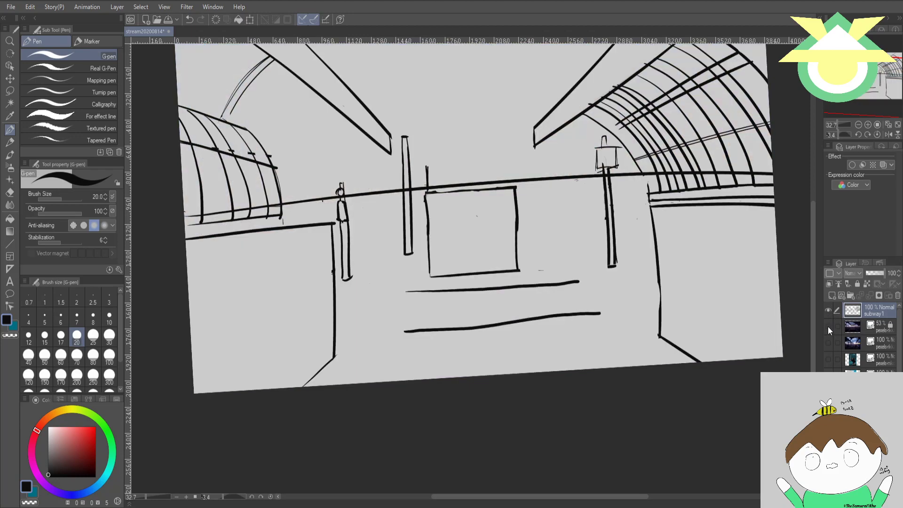
left_click(828, 326)
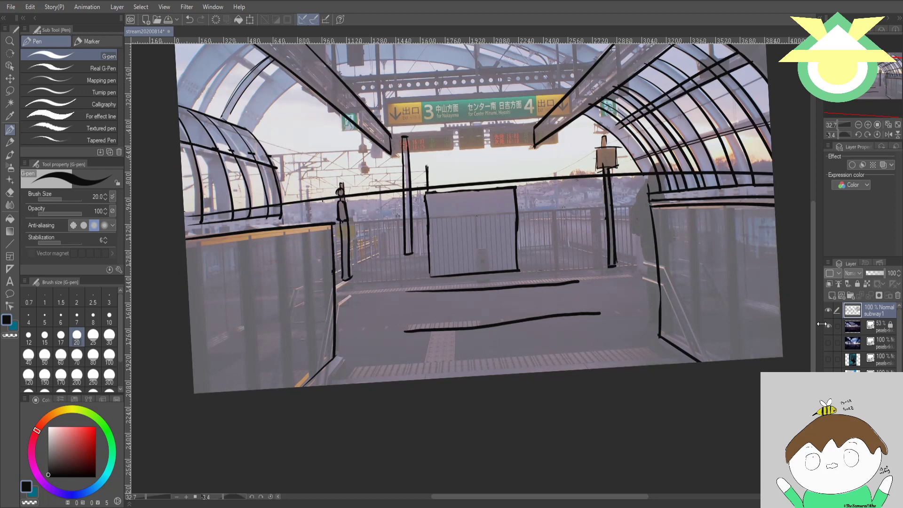
left_click(828, 327)
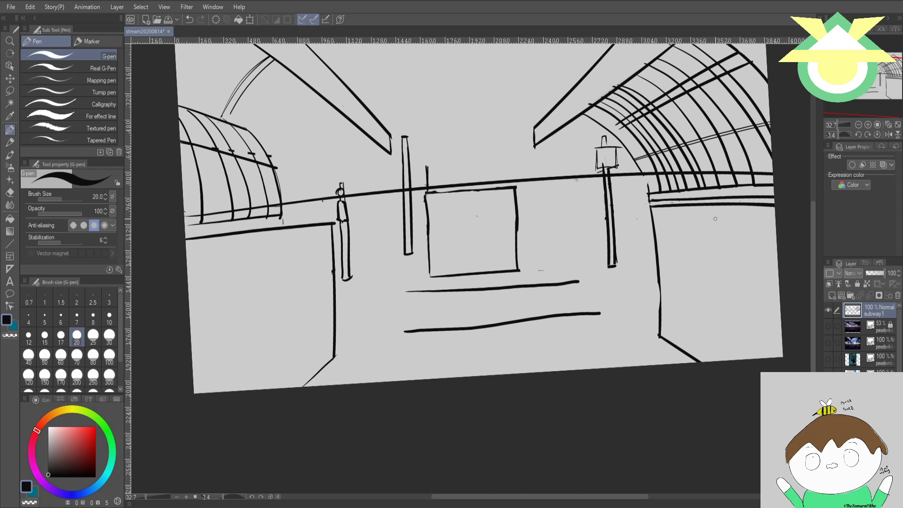
- Erase the piece of the horizon line between the base of the right arch and the right partition's corner
left_click_drag(643, 170, 651, 177)
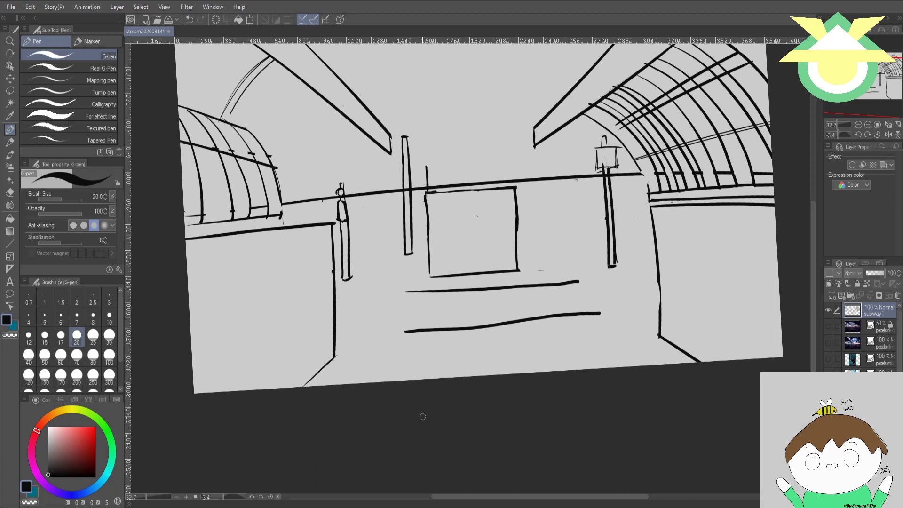
- Undo the latest test strokes on subway1, save the file and hide the line art
key("ctrl+z")
key("ctrl+z")
left_click_drag(237, 212, 273, 203)
key("ctrl+z")
left_click_drag(405, 189, 406, 189)
key("ctrl+s")
left_click(829, 311)
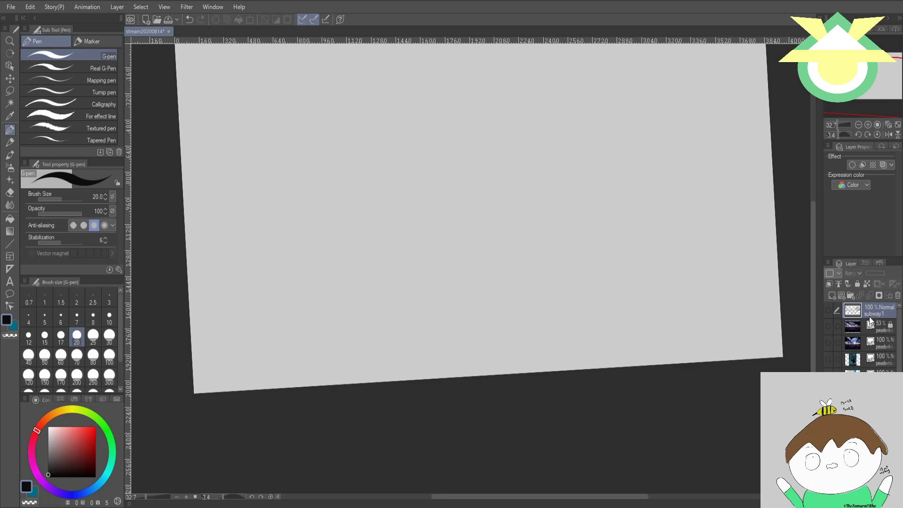
- Add a raster layer named sub2 above the second station photo and make that photo visible
left_click(871, 342)
left_click(841, 295)
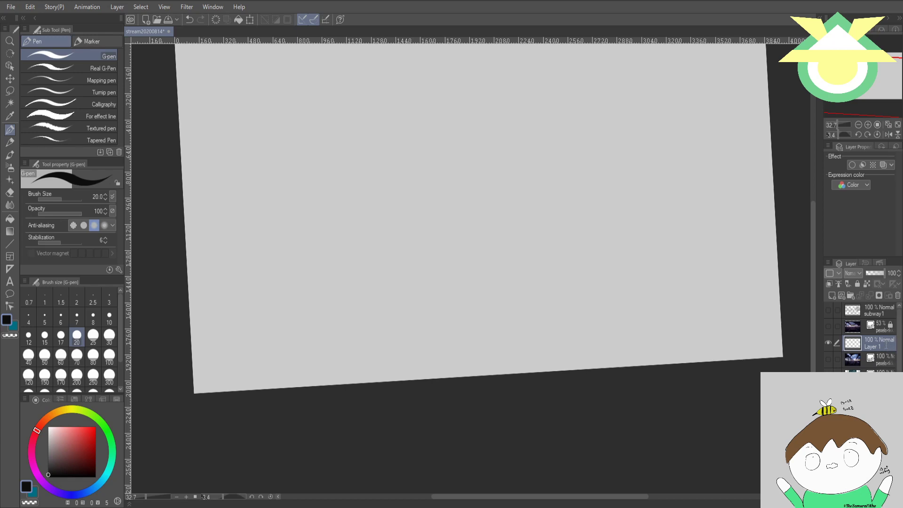
type("sub2")
key("Return")
left_click(828, 360)
left_click_drag(662, 231, 661, 282)
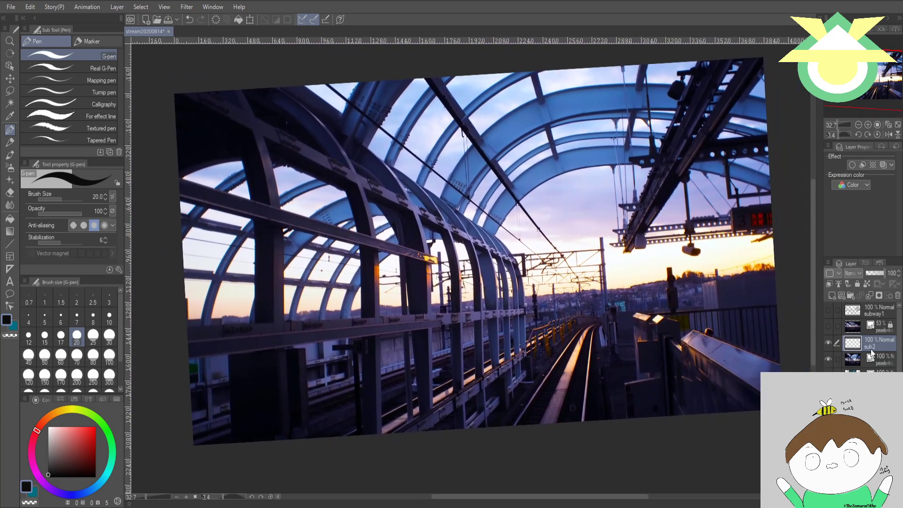
- Lower the second station photo's opacity to 58% and lock its layer
left_click(882, 361)
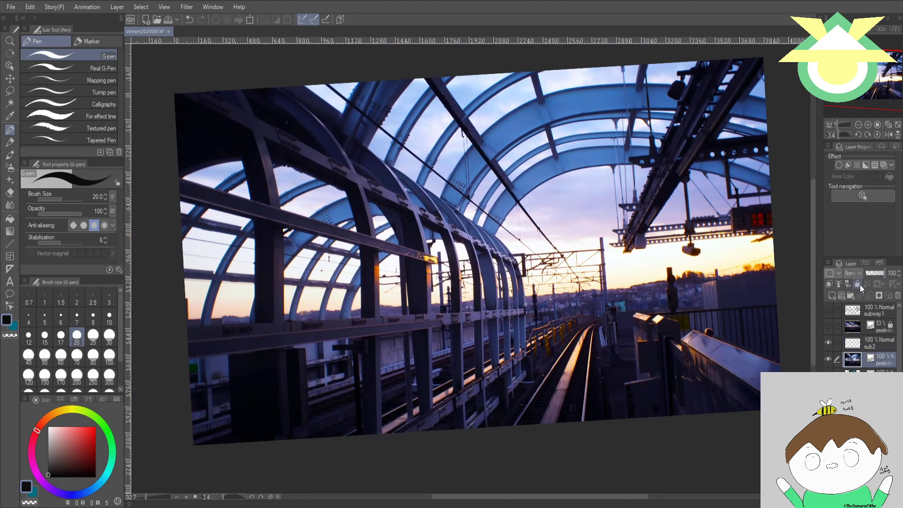
left_click_drag(882, 276, 877, 274)
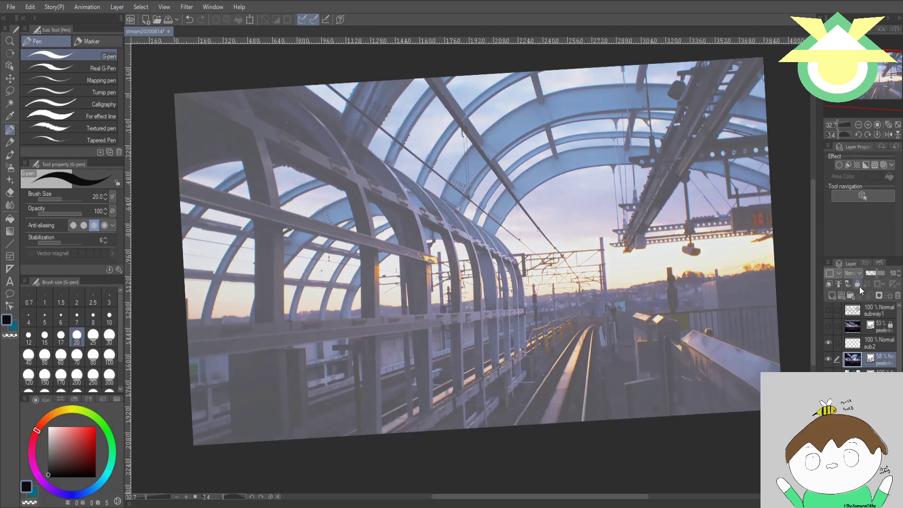
left_click(857, 285)
left_click_drag(533, 272, 544, 298)
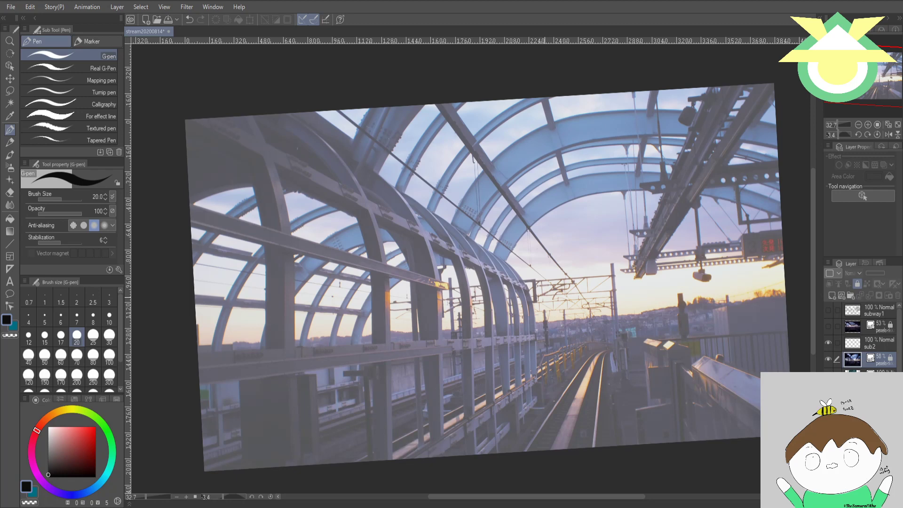
left_click_drag(634, 333, 568, 310)
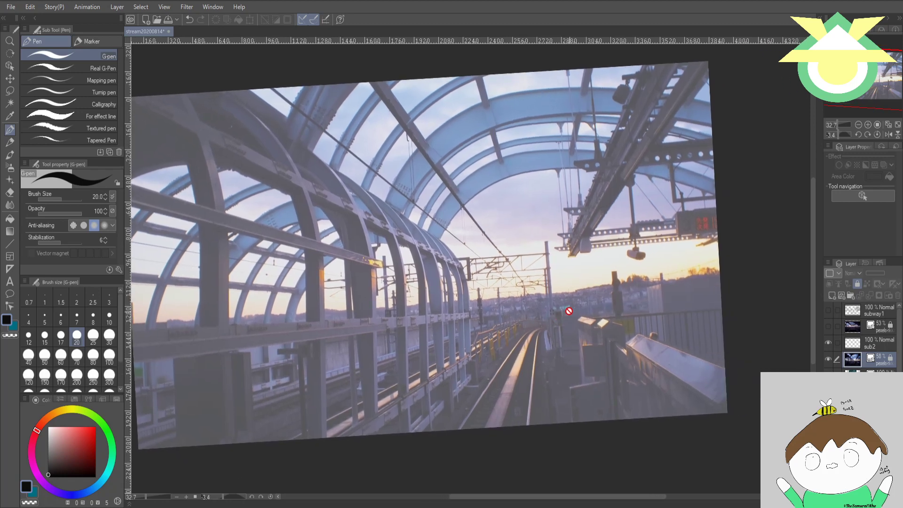
- On sub2, outline the stepped barrier block beside the tracks and the sloping upper edge of the wall behind it
left_click(858, 338)
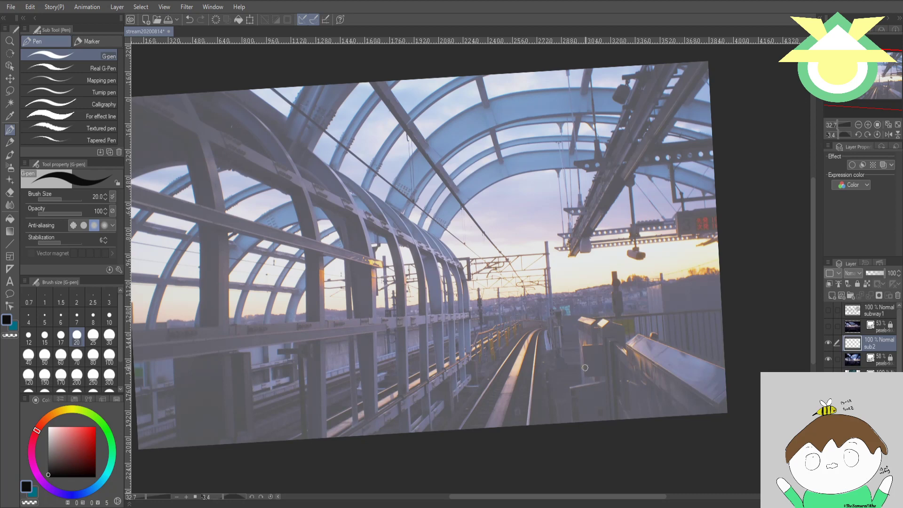
mouse_move(578, 344)
left_mouse_down()
mouse_move(578, 321)
mouse_move(583, 399)
left_mouse_up()
mouse_move(574, 321)
left_mouse_down()
mouse_move(624, 327)
mouse_move(626, 349)
mouse_move(645, 333)
mouse_move(710, 374)
left_mouse_up()
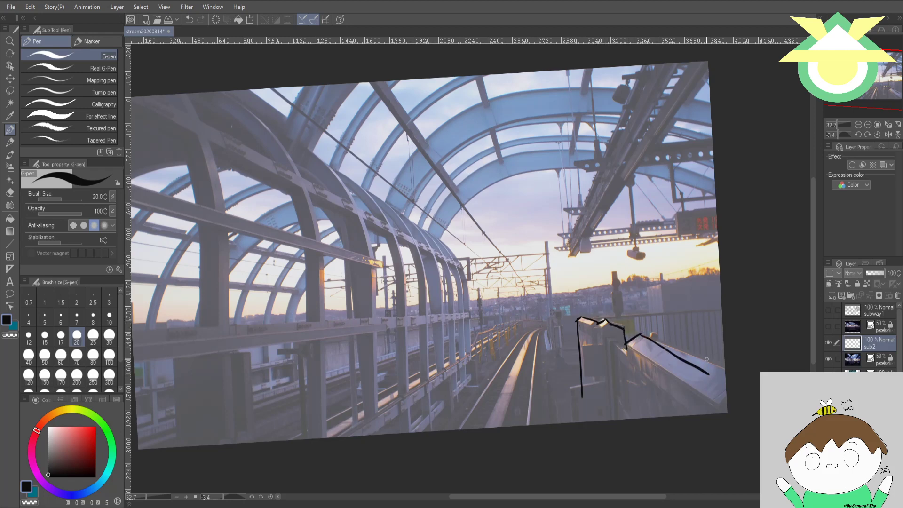
key("ctrl+z")
key("ctrl+z")
key("ctrl+z")
key("ctrl+z")
key("ctrl+z")
key("ctrl+z")
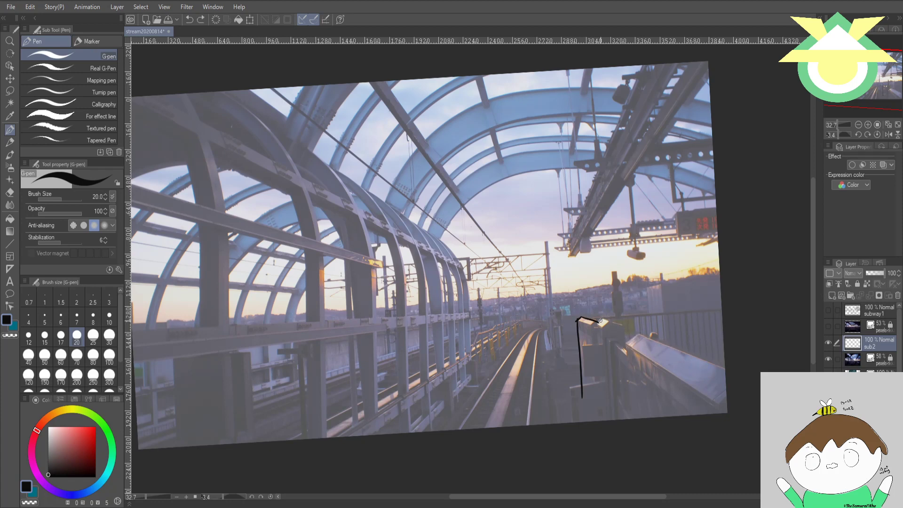
mouse_move(598, 323)
left_mouse_down()
mouse_move(629, 325)
mouse_move(625, 343)
mouse_move(659, 376)
mouse_move(678, 253)
mouse_move(612, 311)
mouse_move(629, 341)
left_mouse_up()
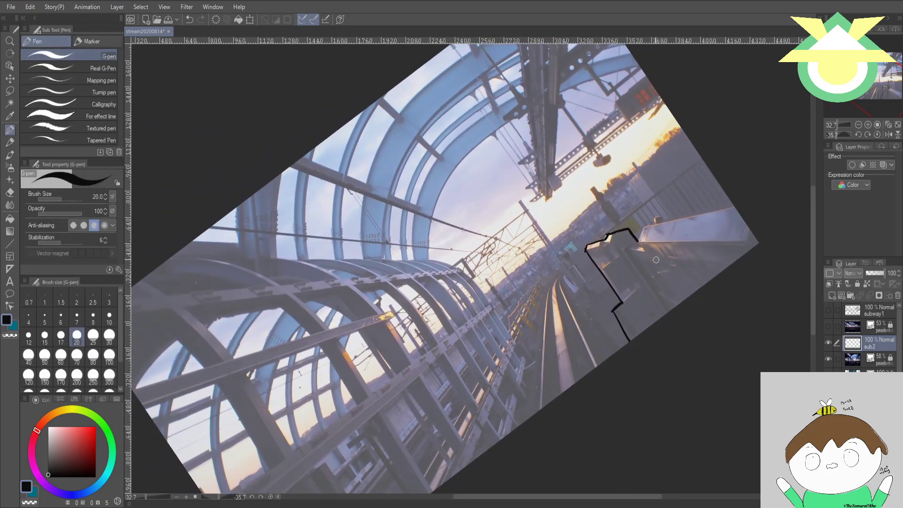
mouse_move(637, 241)
left_mouse_down()
mouse_move(660, 215)
mouse_move(737, 210)
left_mouse_up()
- Turn the canvas back to nearly level and trace the far end arch of the left tunnel frame down to its base
mouse_move(653, 134)
left_mouse_down()
mouse_move(678, 162)
mouse_move(691, 157)
mouse_move(688, 174)
mouse_move(607, 317)
mouse_move(677, 328)
left_mouse_up()
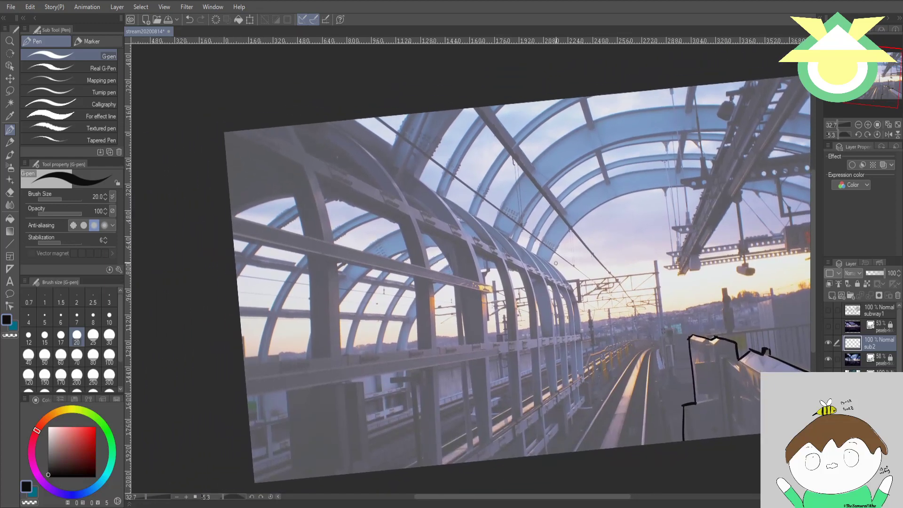
mouse_move(544, 258)
left_mouse_down()
mouse_move(583, 313)
mouse_move(587, 367)
left_mouse_up()
key("ctrl+z")
left_click_drag(539, 258, 587, 381)
key("ctrl+z")
mouse_move(541, 257)
left_mouse_down()
mouse_move(573, 304)
mouse_move(582, 368)
left_mouse_up()
key("ctrl+z")
mouse_move(543, 258)
left_mouse_down()
mouse_move(574, 287)
mouse_move(584, 376)
left_mouse_up()
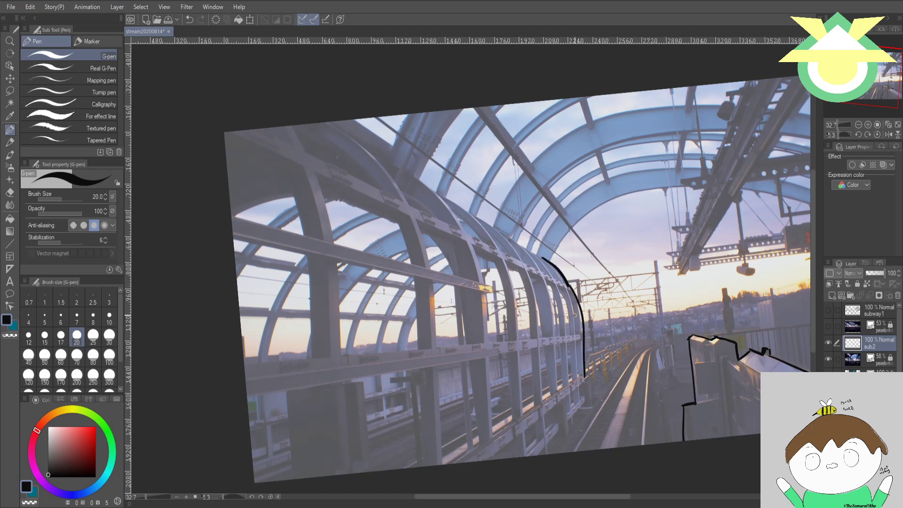
key("ctrl+z")
left_click_drag(568, 284, 585, 376)
key("ctrl+z")
left_click_drag(568, 285, 582, 386)
key("c")
key("c")
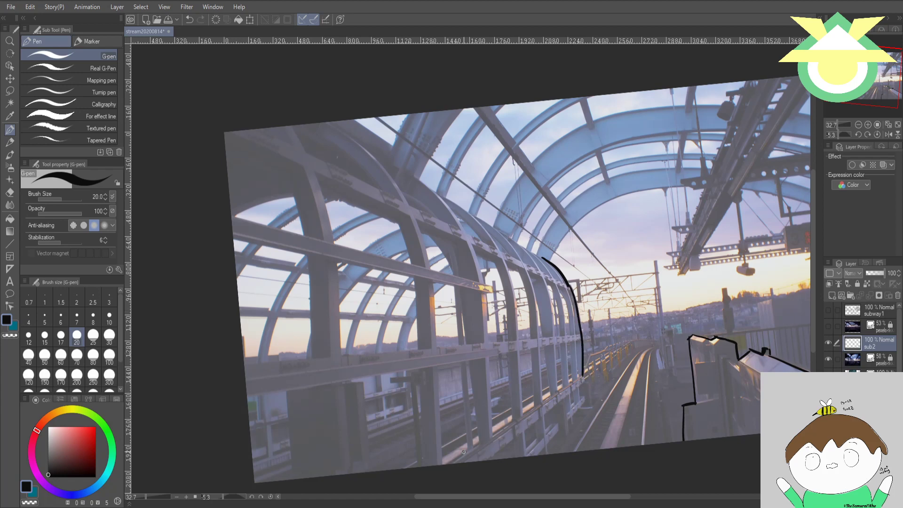
- Trace two parallel base lines from the foot of the end arch to the photo's lower edge
left_click_drag(453, 463, 588, 368)
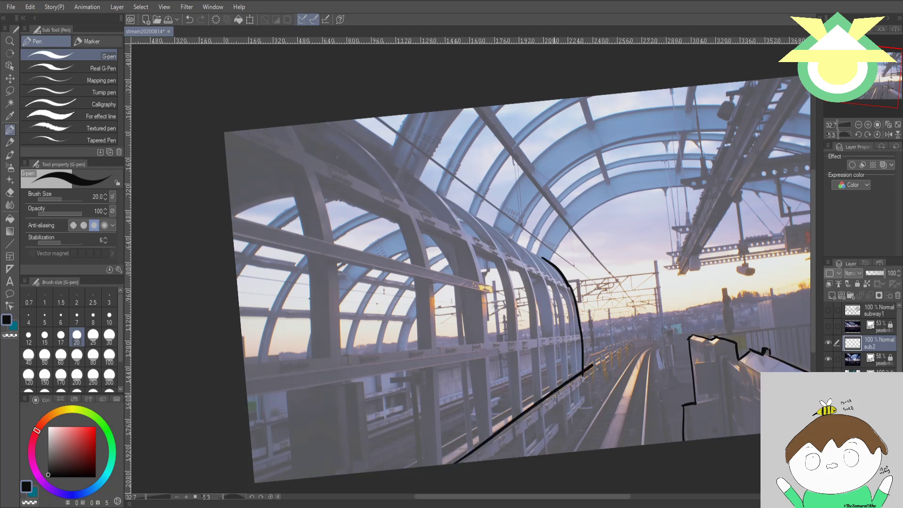
left_click_drag(489, 457, 585, 370)
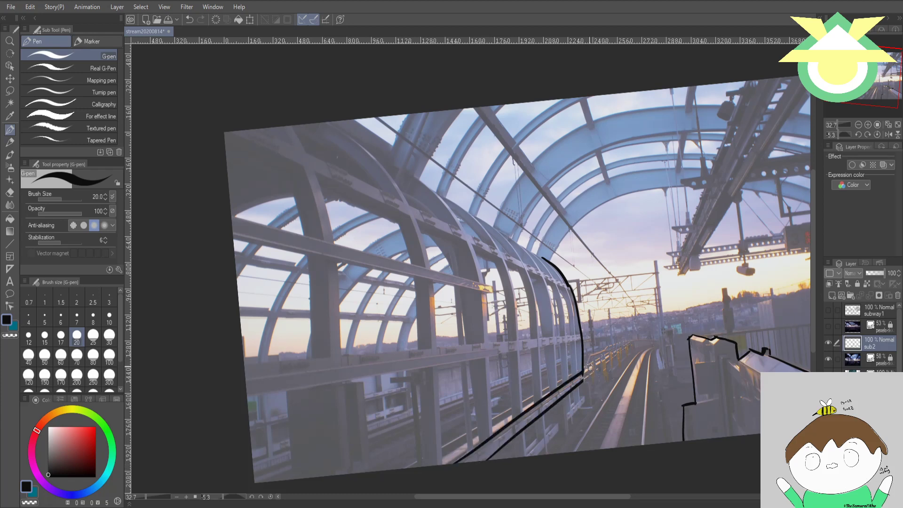
- Rotate the canvas to about -40.7° and trace the tunnel roof's outer edge from the photo's border to the end arch
mouse_move(611, 337)
left_mouse_down()
mouse_move(704, 330)
mouse_move(663, 319)
left_mouse_up()
key("r")
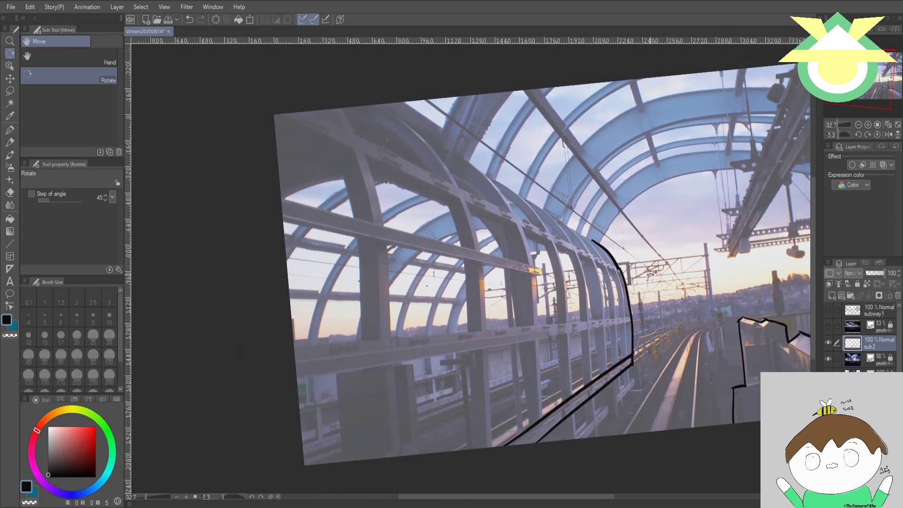
left_click_drag(642, 268, 608, 172)
key("p")
left_click_drag(493, 262, 557, 386)
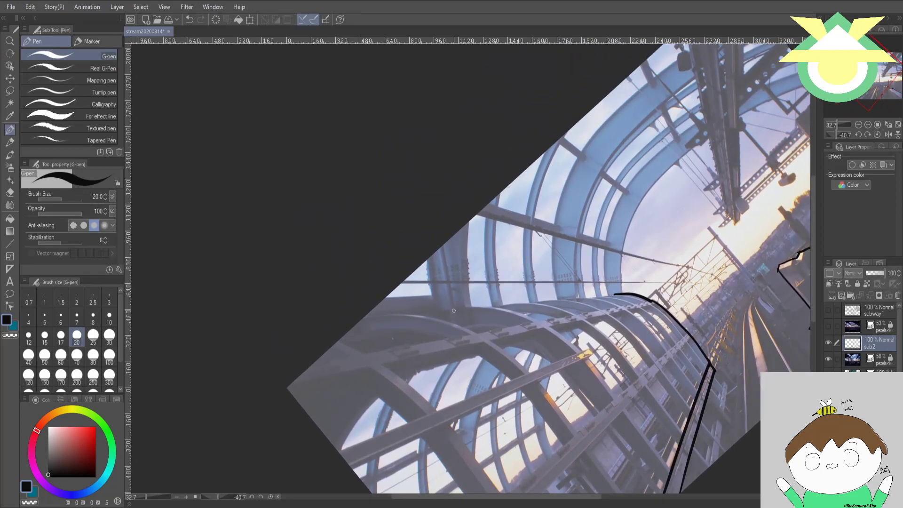
left_click_drag(365, 319, 641, 286)
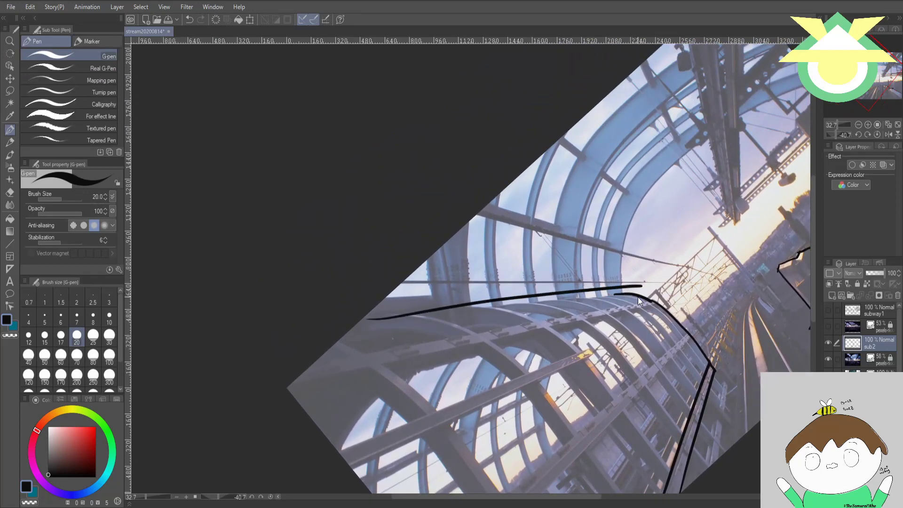
key("ctrl+z")
left_click_drag(372, 316, 641, 286)
key("ctrl+z")
left_click_drag(374, 319, 656, 296)
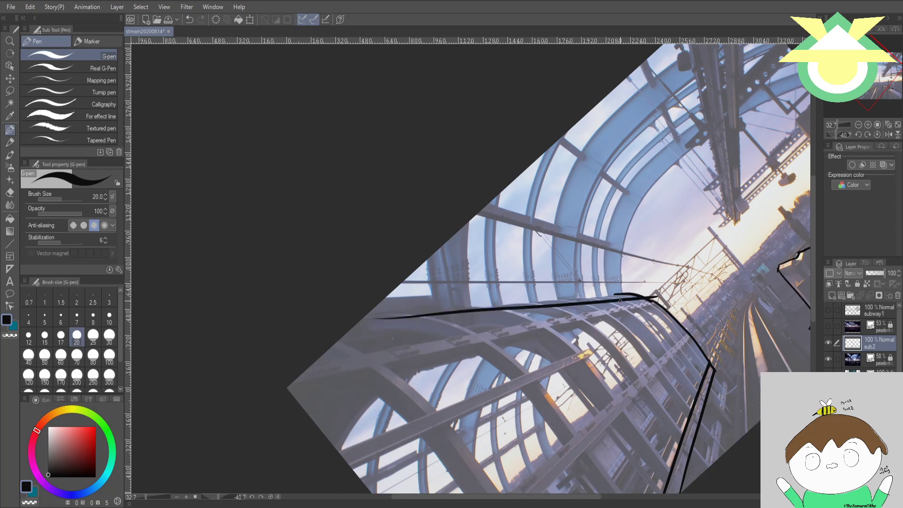
key("ctrl+z")
left_click_drag(365, 317, 640, 293)
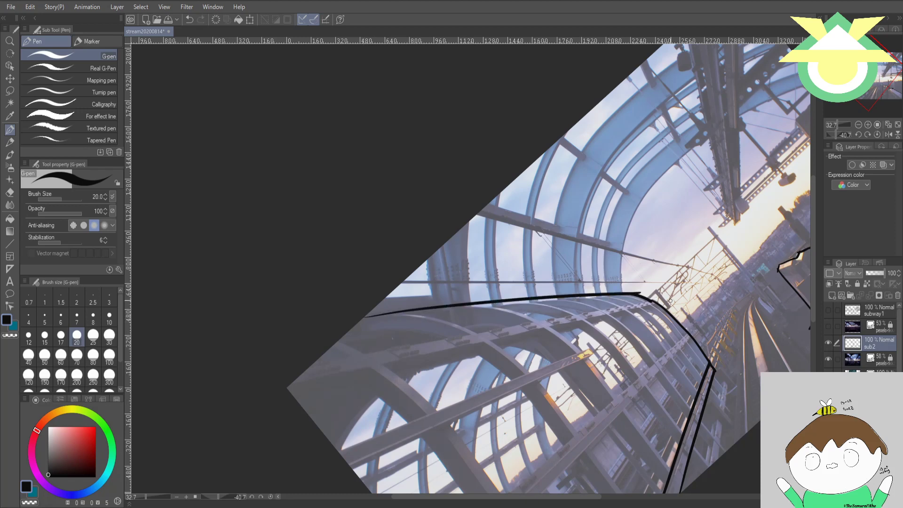
- Rotate the canvas to about -19.7° and try to trace the lower edge of the tunnel frame's long horizontal beam
mouse_move(670, 333)
left_mouse_down()
mouse_move(658, 286)
mouse_move(602, 267)
mouse_move(625, 260)
mouse_move(620, 307)
left_mouse_up()
left_click_drag(338, 402, 441, 407)
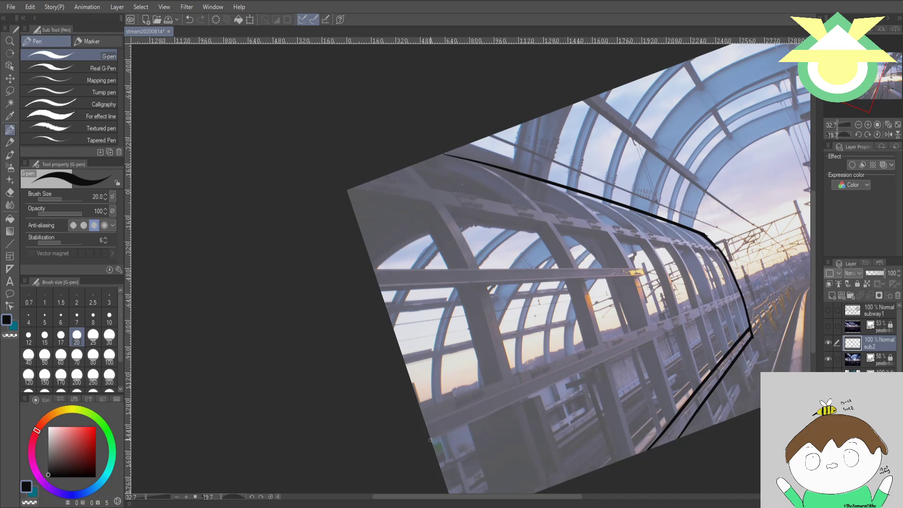
left_click_drag(430, 439, 776, 292)
key("ctrl+z")
left_click_drag(431, 440, 755, 300)
key("ctrl+z")
left_click_drag(430, 437, 752, 291)
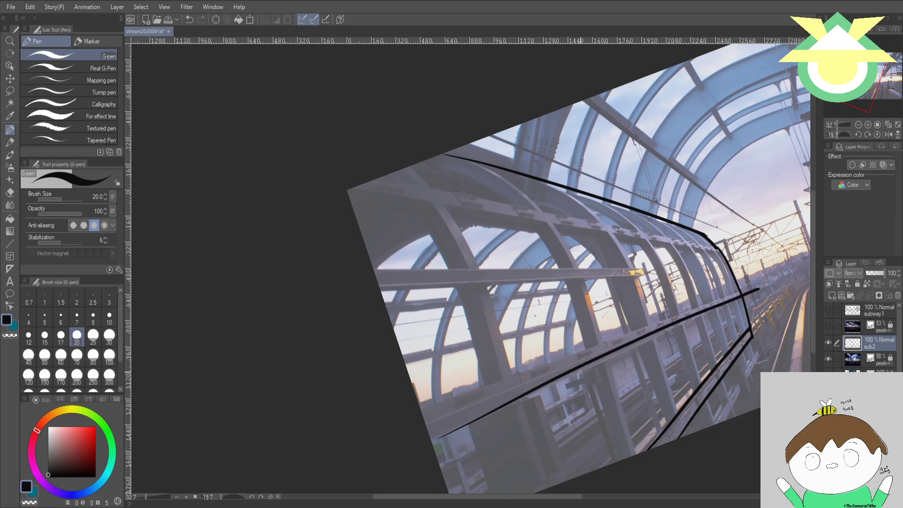
key("ctrl+z")
left_click_drag(433, 438, 748, 298)
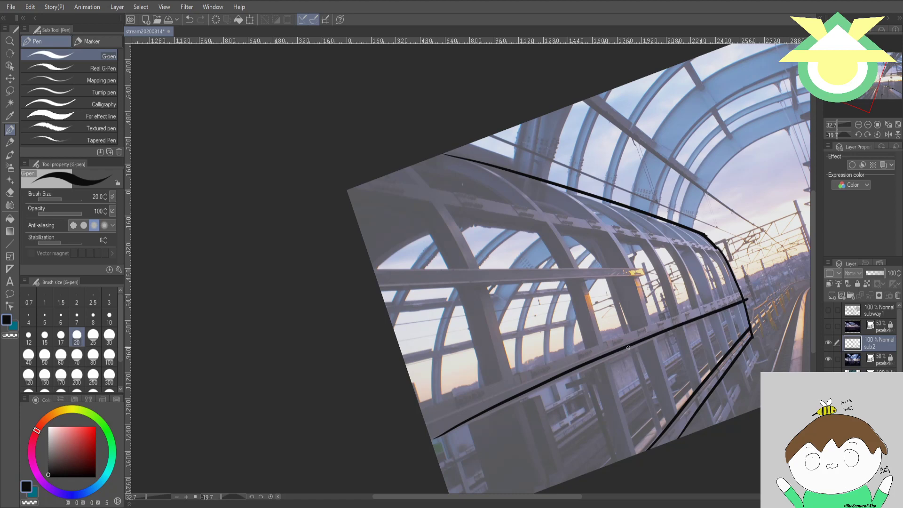
key("ctrl+z")
left_click_drag(432, 440, 759, 301)
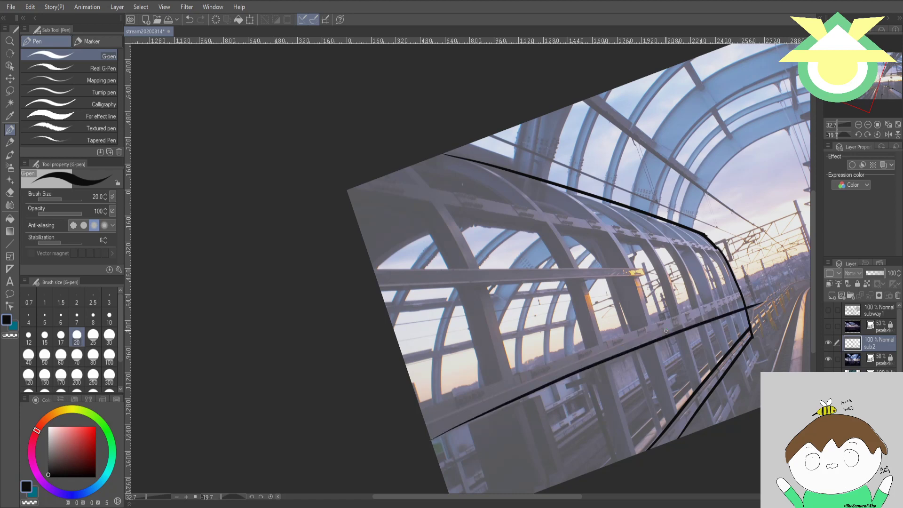
key("ctrl+z")
left_click_drag(432, 441, 757, 295)
key("ctrl+z")
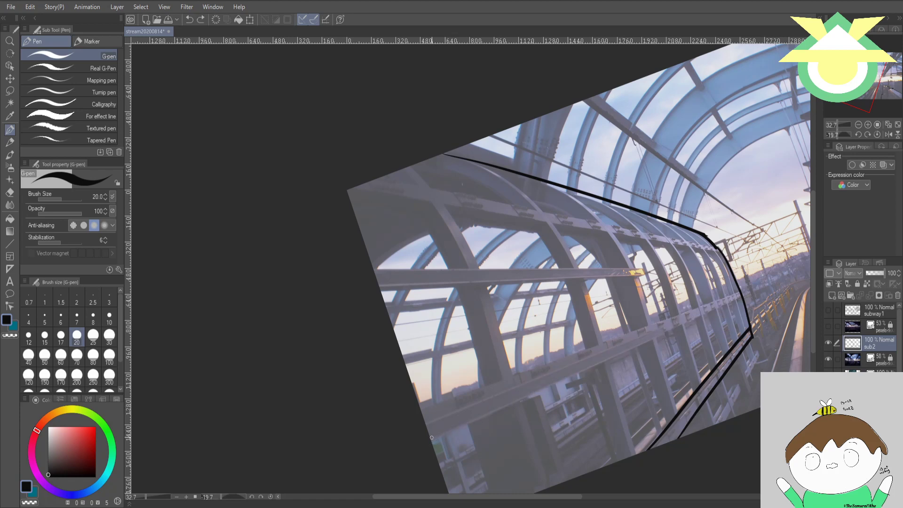
mouse_move(428, 441)
left_mouse_down()
mouse_move(700, 311)
mouse_move(788, 284)
left_mouse_up()
key("ctrl+z")
mouse_move(430, 441)
left_mouse_down()
mouse_move(659, 326)
mouse_move(775, 285)
left_mouse_up()
key("ctrl+z")
left_click_drag(430, 440, 745, 299)
key("ctrl+z")
mouse_move(431, 440)
left_mouse_down()
mouse_move(684, 320)
mouse_move(712, 314)
left_mouse_up()
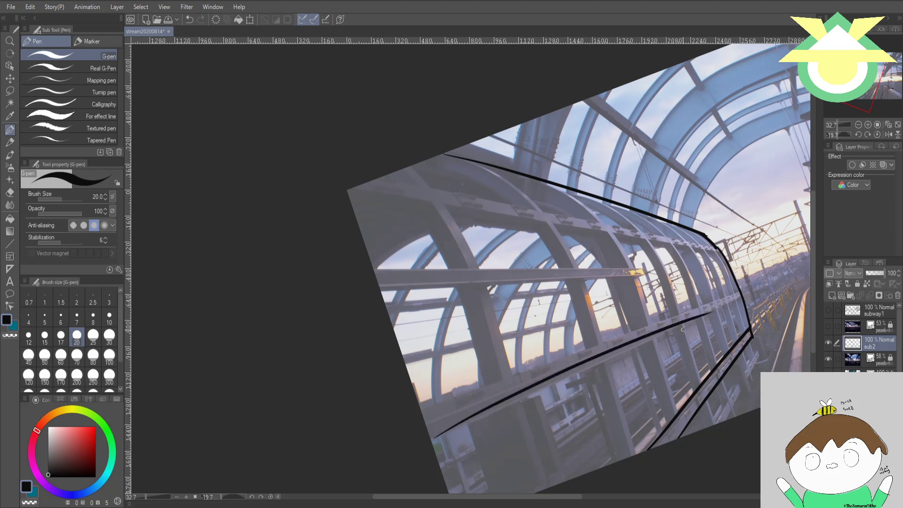
key("ctrl+z")
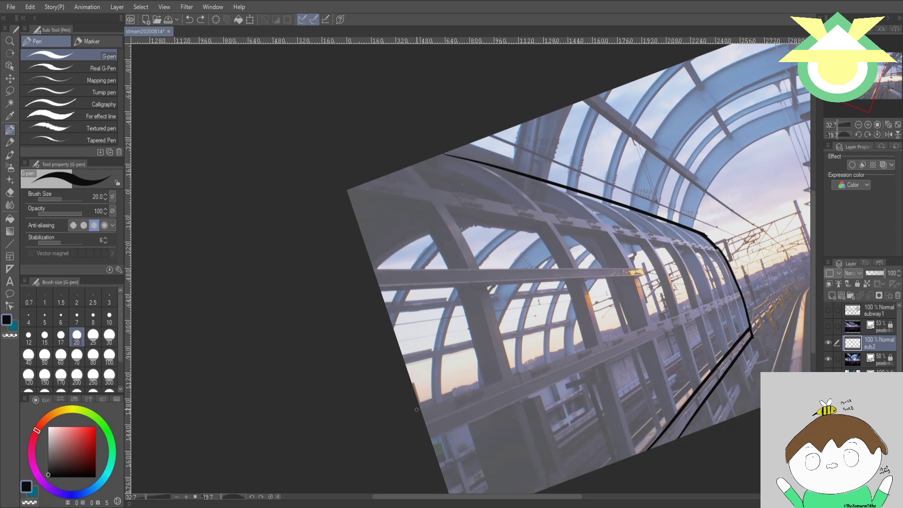
- Try to trace the upper edge of the long horizontal beam from the photo's border to the end arch
mouse_move(416, 409)
left_mouse_down()
mouse_move(528, 361)
mouse_move(771, 278)
left_mouse_up()
key("ctrl+z")
left_click_drag(420, 408, 741, 296)
key("ctrl+z")
left_click_drag(421, 409, 788, 283)
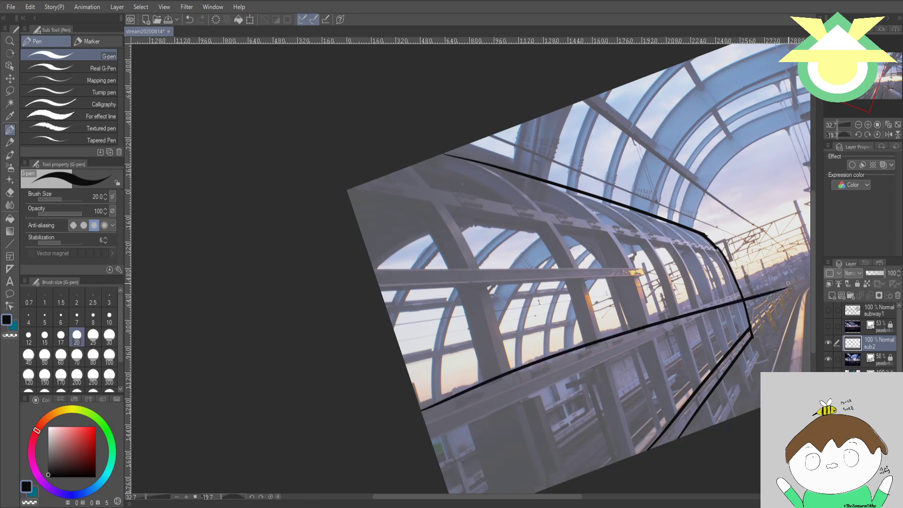
key("ctrl+z")
left_click_drag(420, 409, 758, 288)
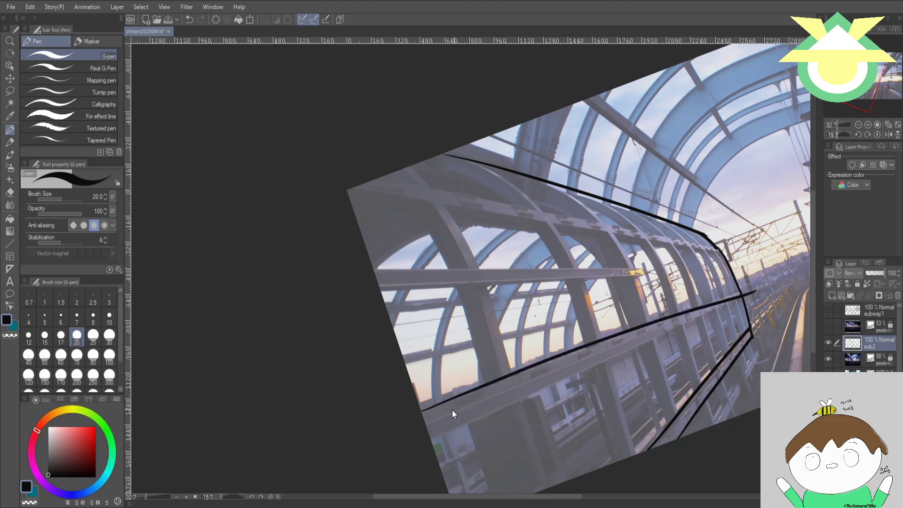
key("ctrl+z")
left_click_drag(417, 412, 733, 291)
key("ctrl+z")
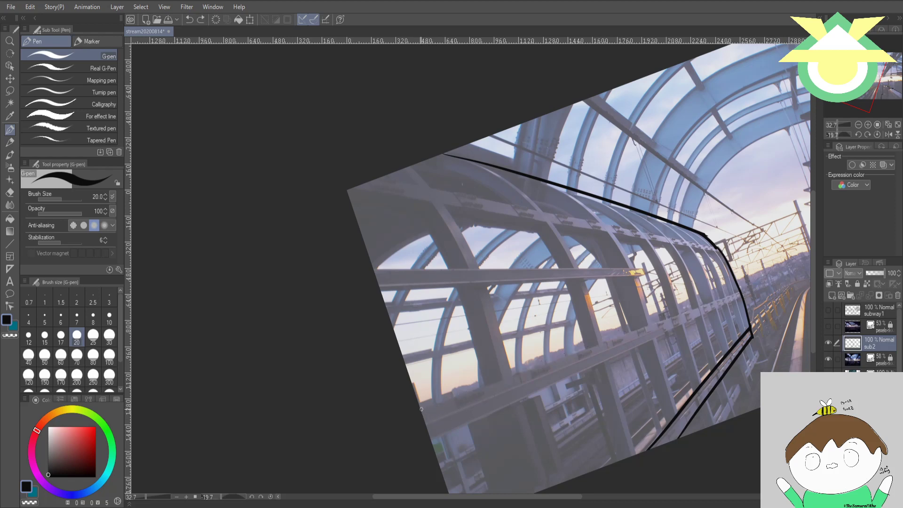
left_click_drag(421, 409, 741, 294)
key("ctrl+z")
- Try shorter strokes along the beam's upper and lower edges, and undo the extra strokes below the beam
left_click_drag(421, 409, 642, 323)
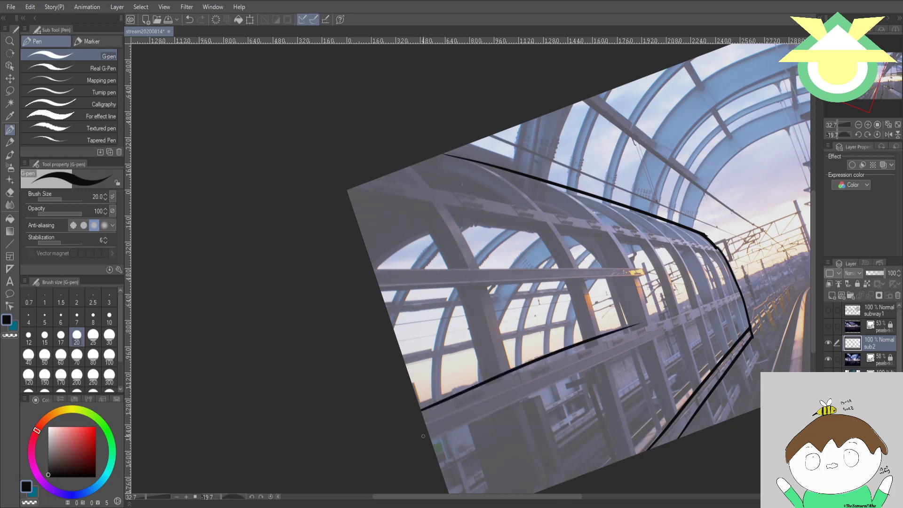
left_click_drag(426, 433, 667, 339)
mouse_move(446, 445)
left_mouse_down()
mouse_move(680, 348)
mouse_move(480, 446)
mouse_move(684, 371)
left_mouse_up()
left_click_drag(480, 466, 658, 377)
left_click_drag(451, 446, 692, 348)
key("ctrl+z")
key("ctrl+z")
key("ctrl+z")
key("ctrl+z")
key("ctrl+z")
key("ctrl+z")
key("ctrl+z")
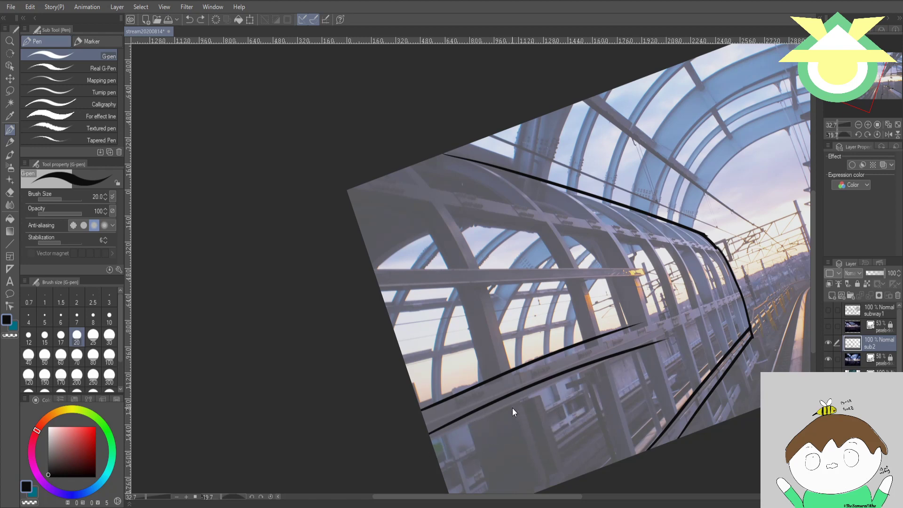
- Try repeatedly to trace the upper edge of the long horizontal beam from the photo's border to past the end arch
left_click_drag(422, 409, 753, 289)
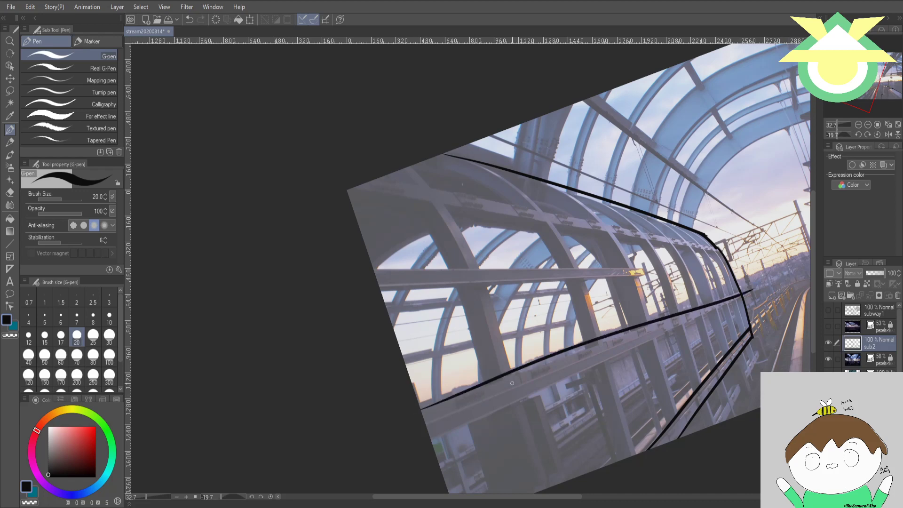
key("ctrl+z")
left_click_drag(422, 409, 774, 290)
key("ctrl+z")
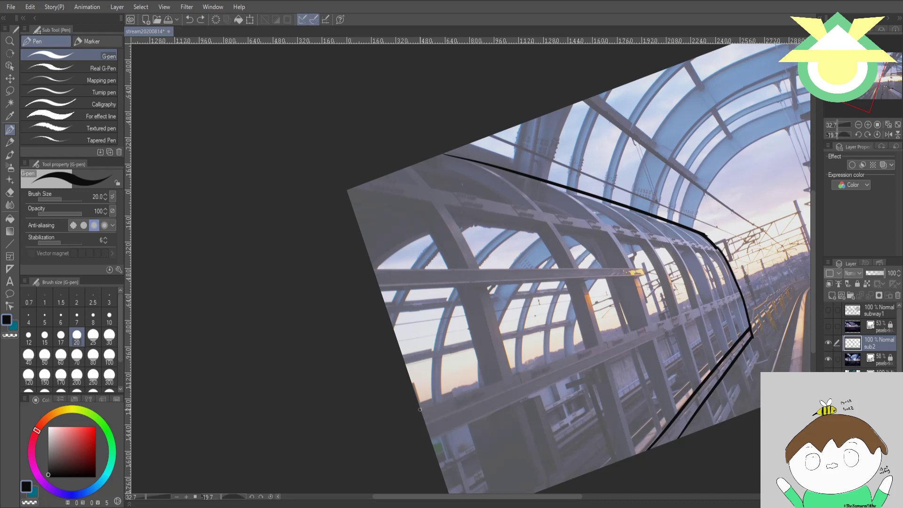
left_click_drag(421, 409, 776, 288)
key("ctrl+z")
left_click_drag(422, 408, 741, 295)
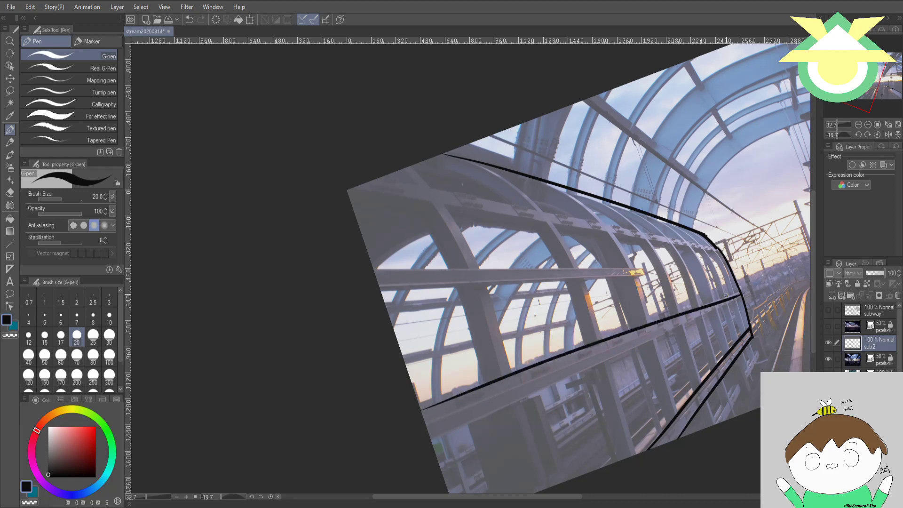
key("ctrl+z")
left_click_drag(421, 408, 748, 288)
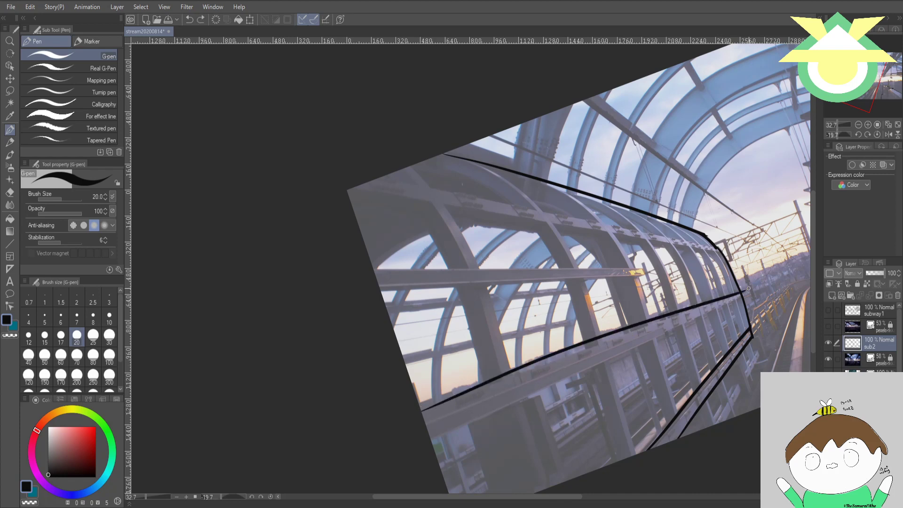
key("ctrl+z")
left_click_drag(422, 408, 767, 287)
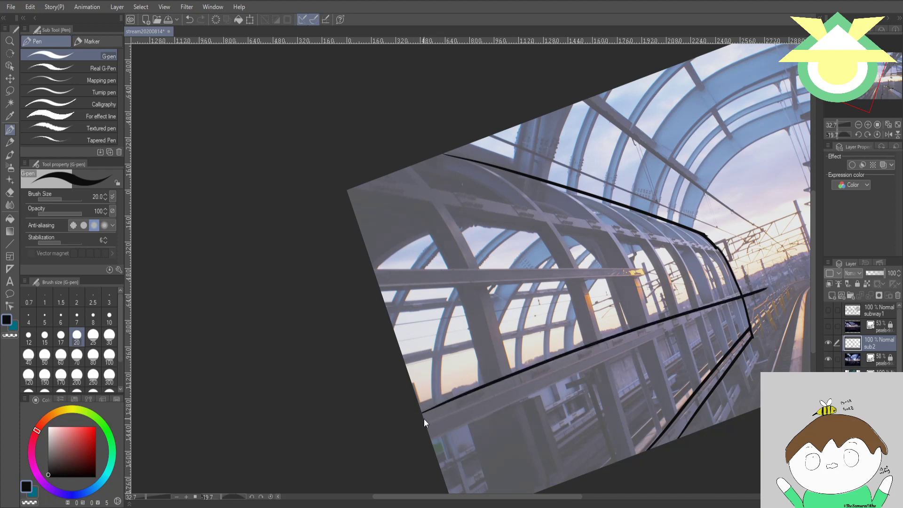
key("ctrl+z")
left_click_drag(422, 413, 769, 287)
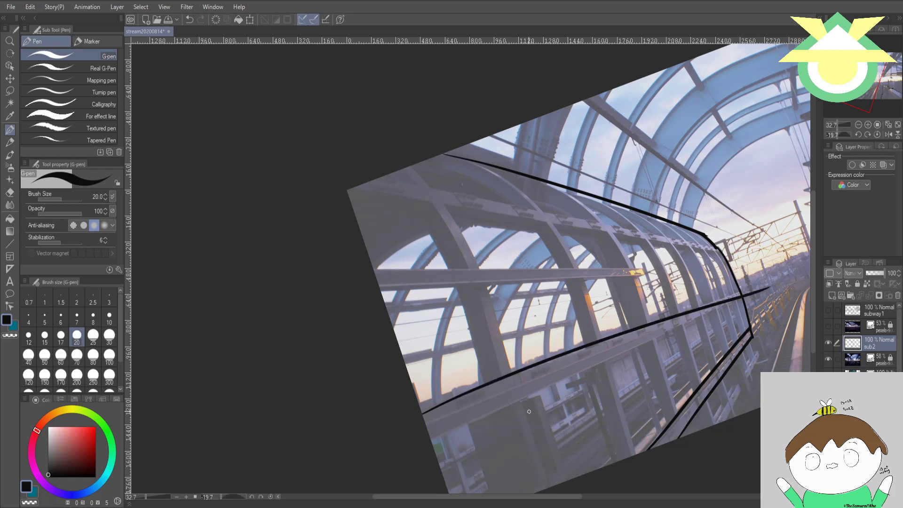
key("ctrl+z")
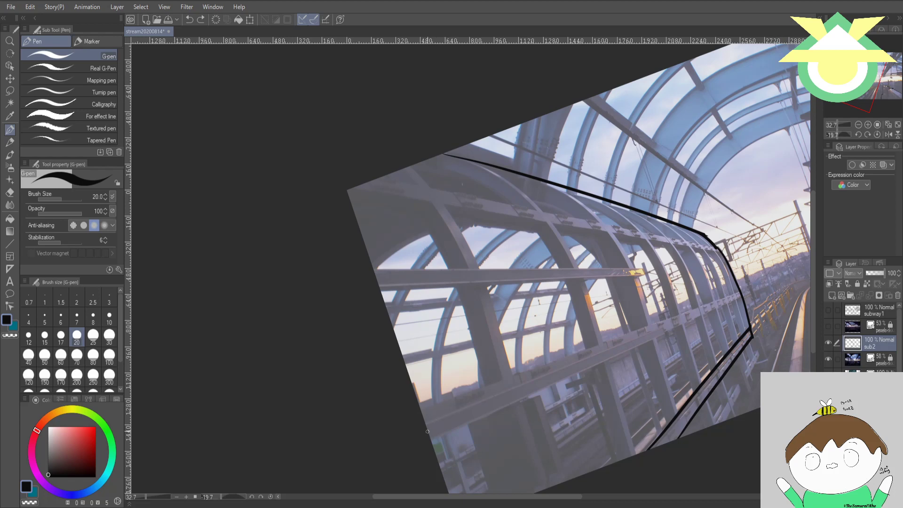
- Try repeatedly to trace the lower edge of the long horizontal beam from the photo's border to past the end arch
left_click_drag(428, 445, 797, 287)
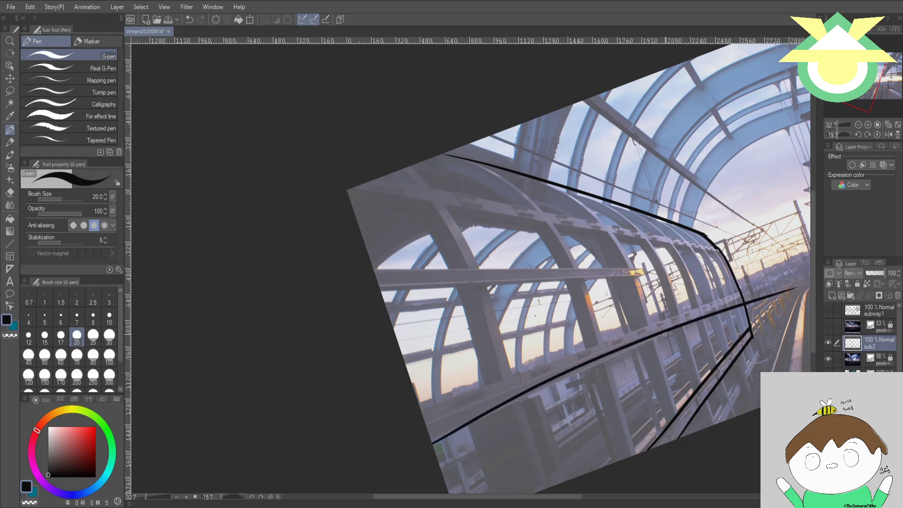
key("ctrl+z")
left_click_drag(429, 441, 809, 281)
key("ctrl+z")
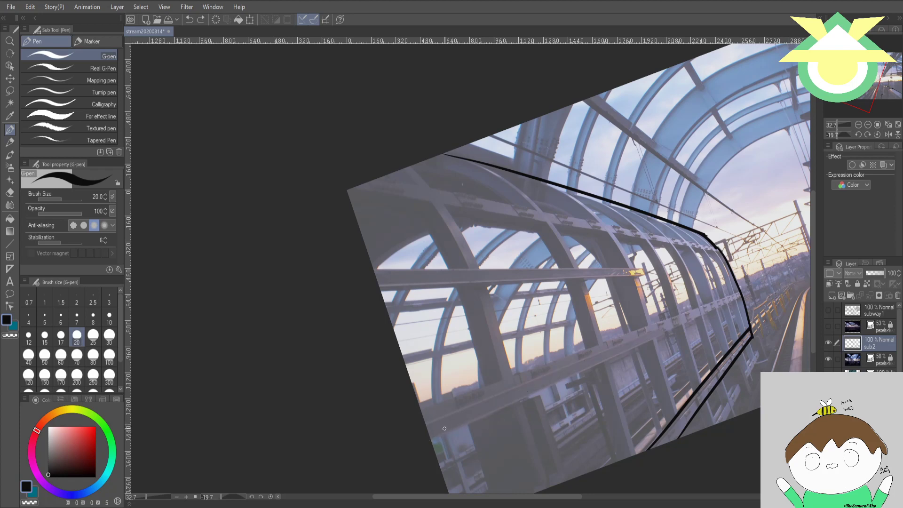
left_click_drag(427, 435, 768, 294)
key("ctrl+z")
left_click_drag(429, 433, 779, 287)
key("ctrl+z")
left_click_drag(429, 434, 718, 307)
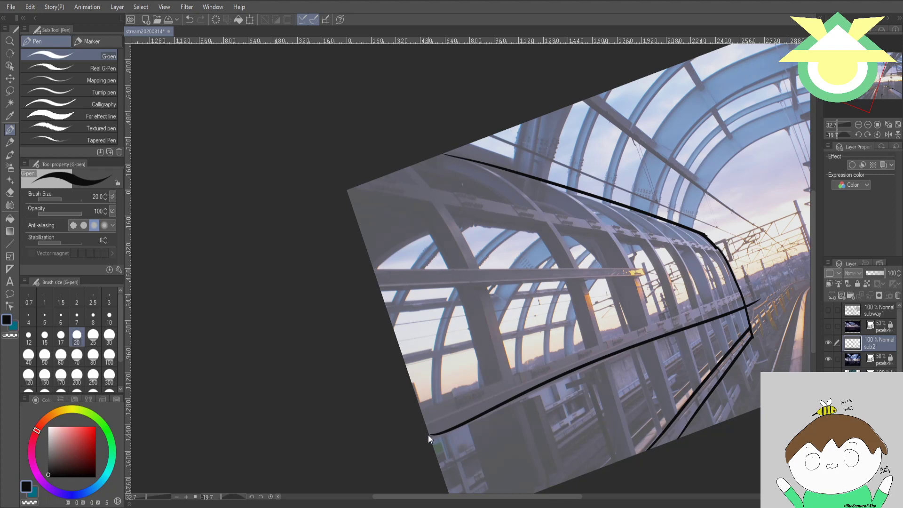
key("ctrl+z")
left_click_drag(430, 434, 776, 303)
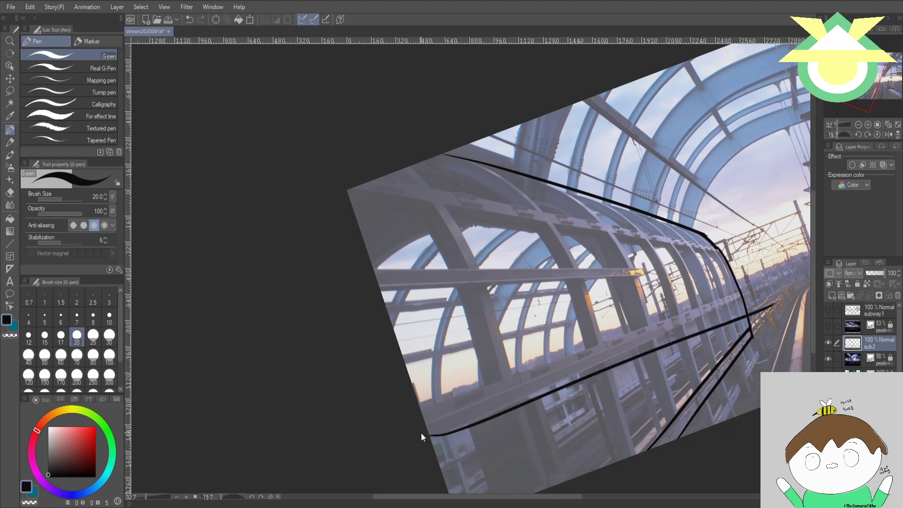
key("ctrl+z")
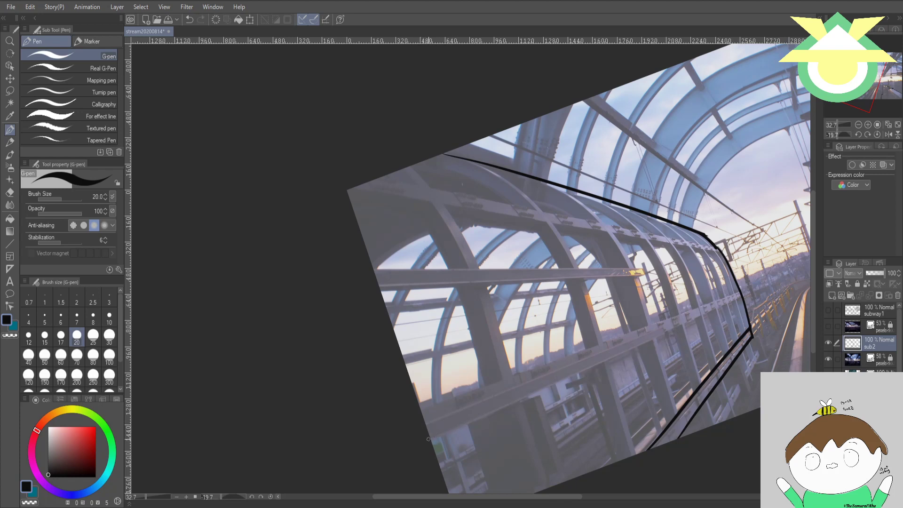
left_click_drag(428, 439, 744, 292)
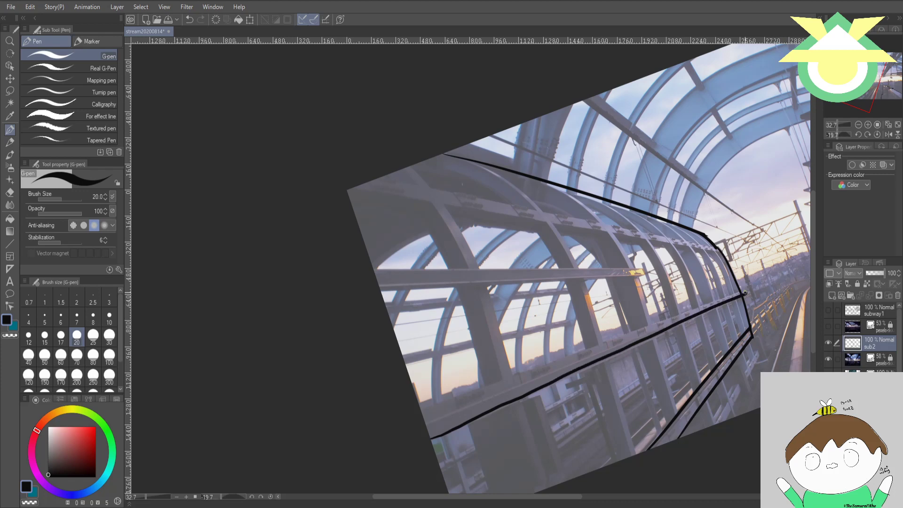
key("ctrl+z")
left_click_drag(430, 438, 750, 298)
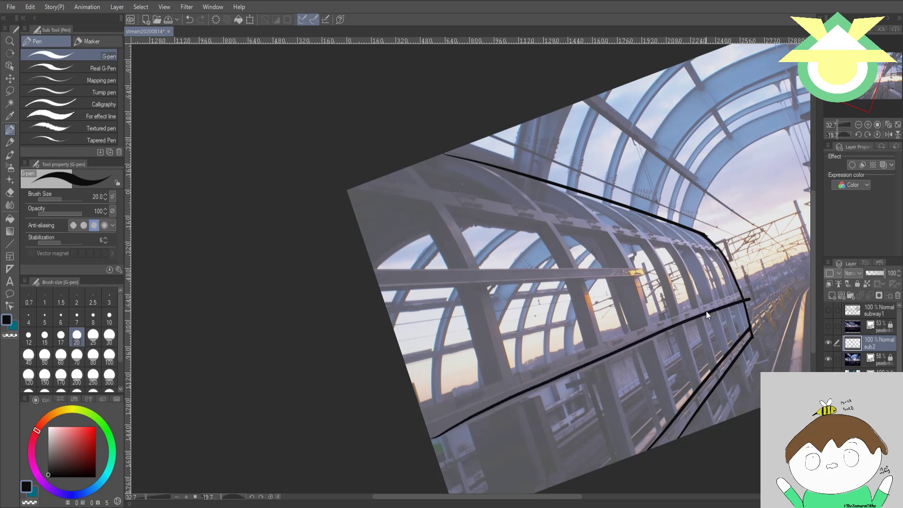
key("ctrl+z")
left_click_drag(430, 438, 757, 295)
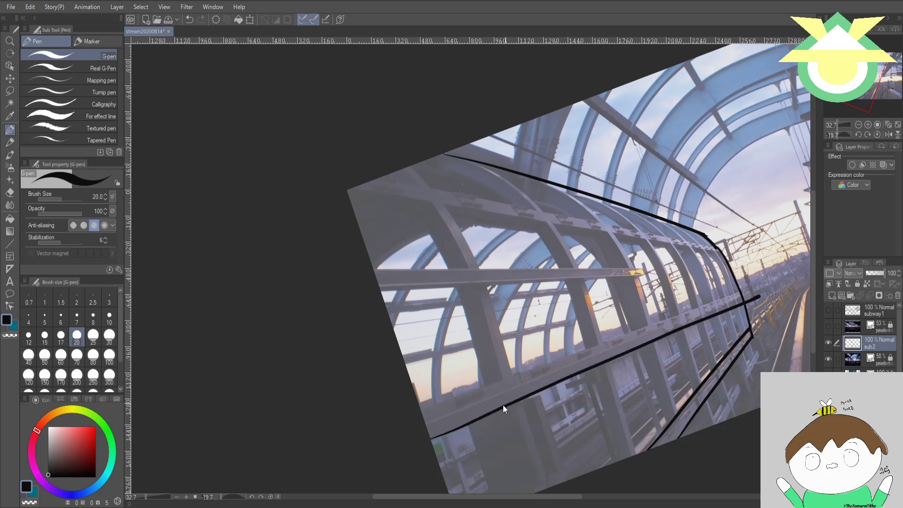
key("ctrl+z")
left_click_drag(429, 440, 771, 285)
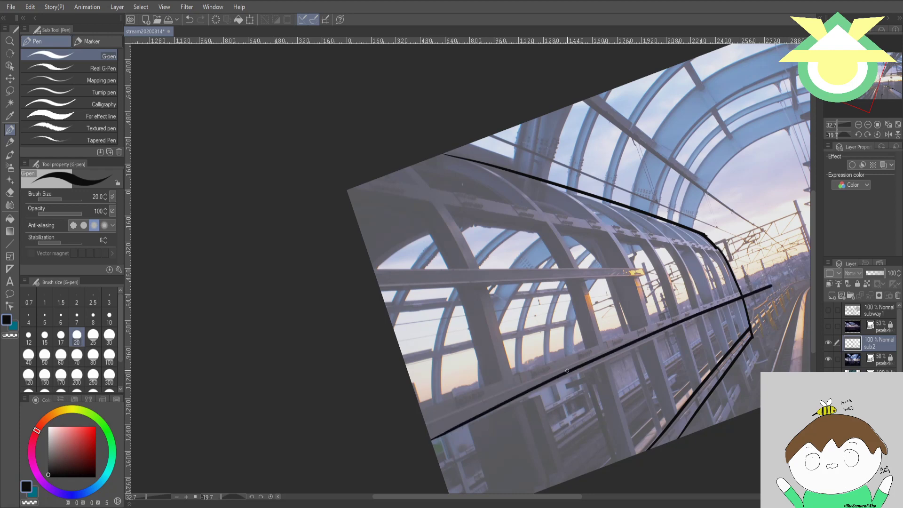
key("ctrl+z")
mouse_move(430, 440)
left_mouse_down()
mouse_move(526, 386)
mouse_move(773, 284)
left_mouse_up()
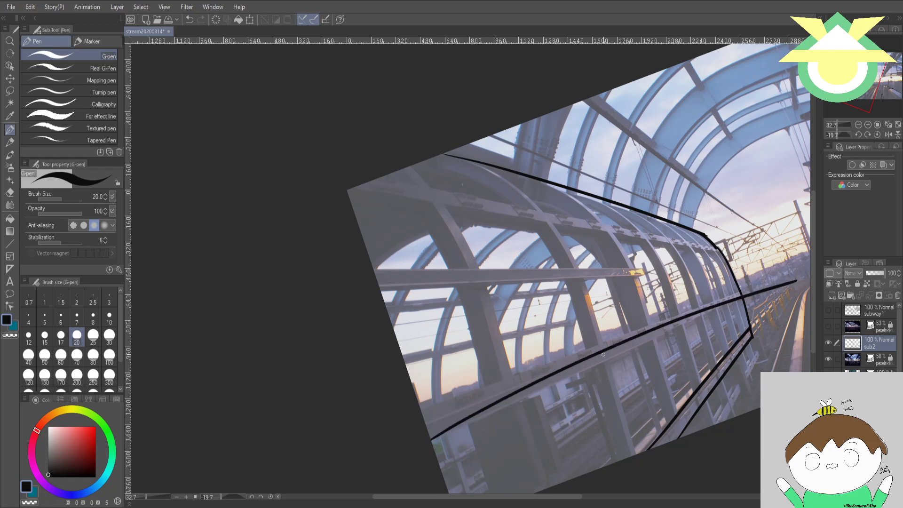
key("ctrl+z")
left_click_drag(435, 440, 785, 285)
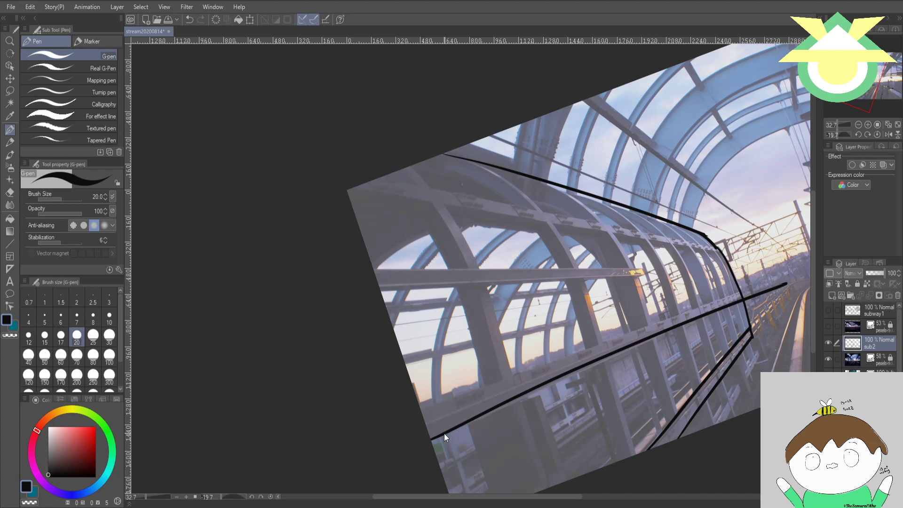
key("ctrl+z")
left_click_drag(428, 440, 800, 273)
key("ctrl+z")
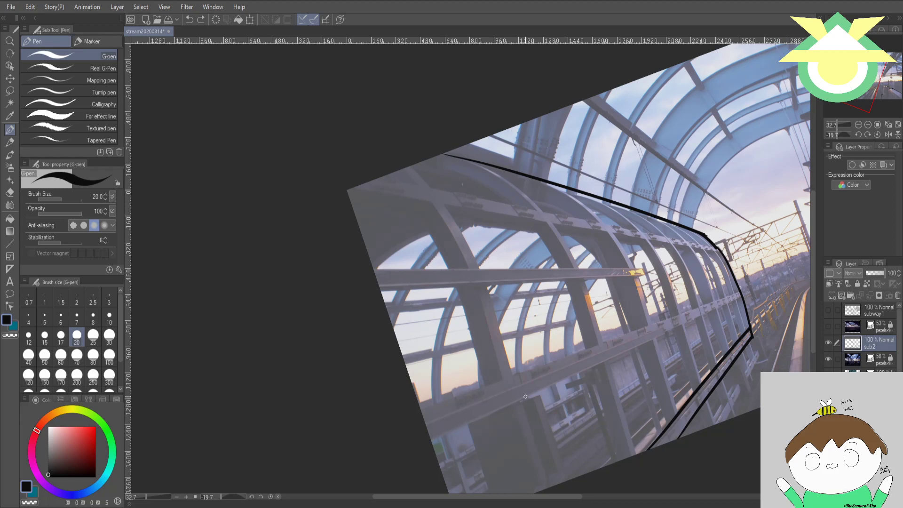
- Trace the long horizontal beam's lower and upper edges as full-length strokes from the photo's border to the end arch
left_click_drag(429, 440, 484, 417)
left_click_drag(428, 443, 768, 288)
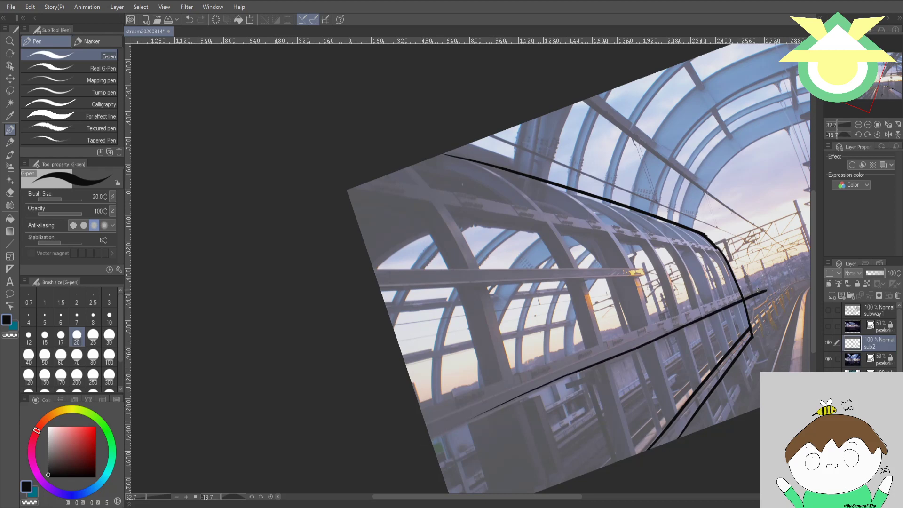
key("ctrl+z")
left_click_drag(432, 438, 773, 291)
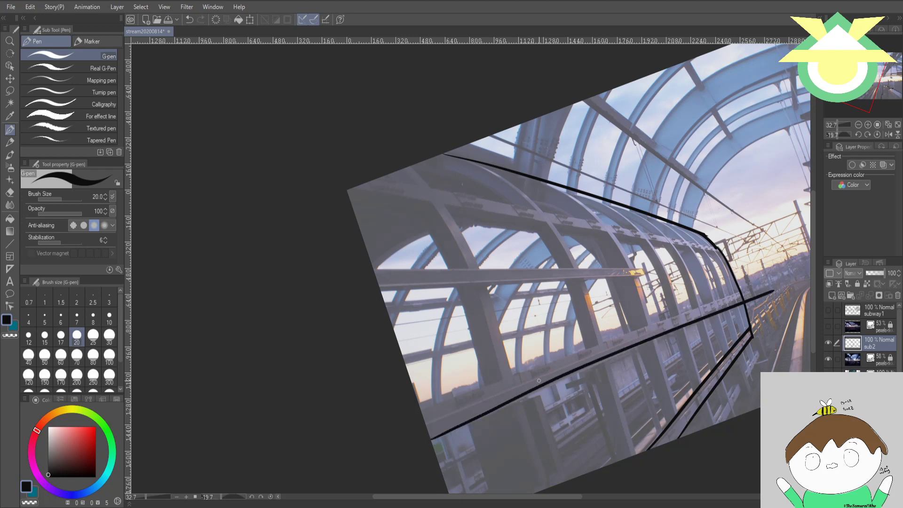
mouse_move(423, 413)
left_mouse_down()
mouse_move(764, 290)
mouse_move(745, 290)
mouse_move(770, 296)
left_mouse_up()
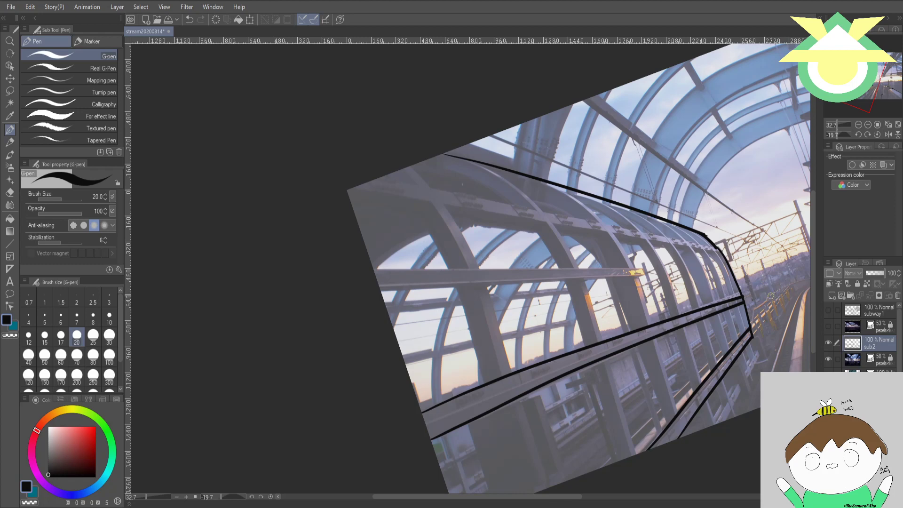
- Trace the inner edge of the far blue roof arch across to the photo's border, plus a short line on the nearest arch
left_click_drag(720, 249, 555, 401)
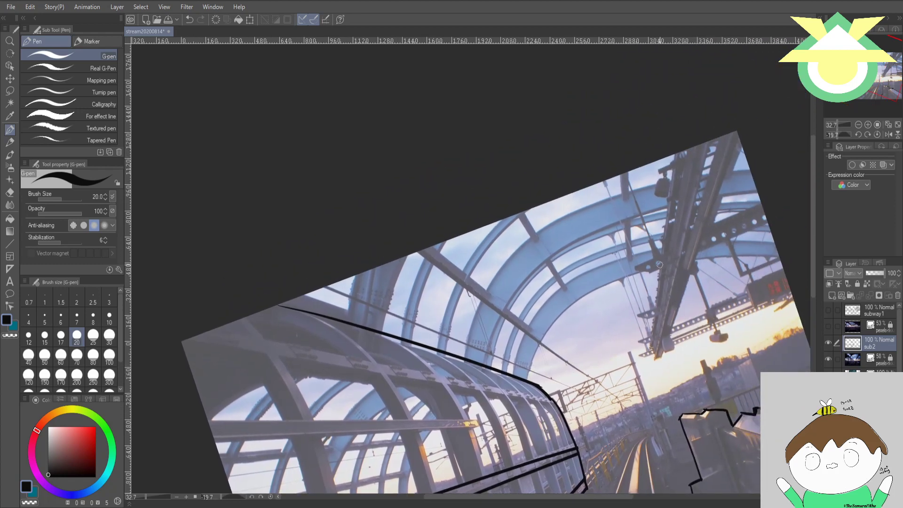
mouse_move(528, 375)
left_mouse_down()
mouse_move(542, 347)
mouse_move(673, 260)
left_mouse_up()
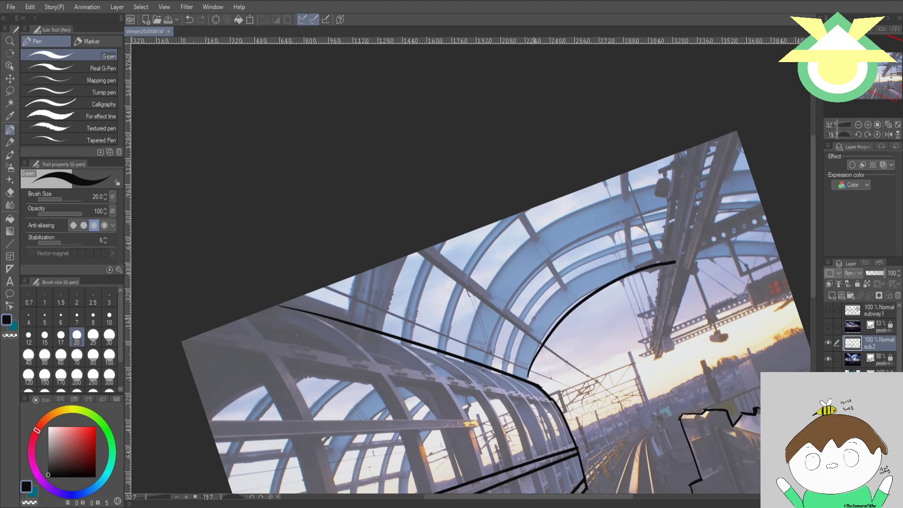
left_click_drag(347, 314, 361, 273)
mouse_move(728, 278)
left_mouse_down()
mouse_move(597, 312)
mouse_move(526, 303)
left_mouse_up()
left_click_drag(468, 288, 606, 286)
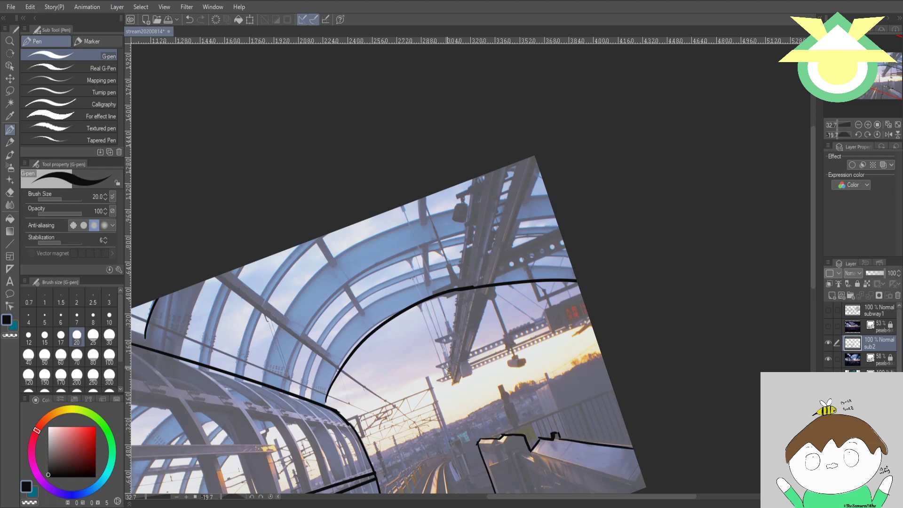
- Rotate the canvas to about 30.8° and outline the overhead beam with its two long edges and short end
mouse_move(519, 242)
left_mouse_down()
mouse_move(558, 257)
mouse_move(599, 233)
mouse_move(589, 237)
mouse_move(592, 217)
mouse_move(619, 222)
mouse_move(594, 292)
mouse_move(562, 322)
left_mouse_up()
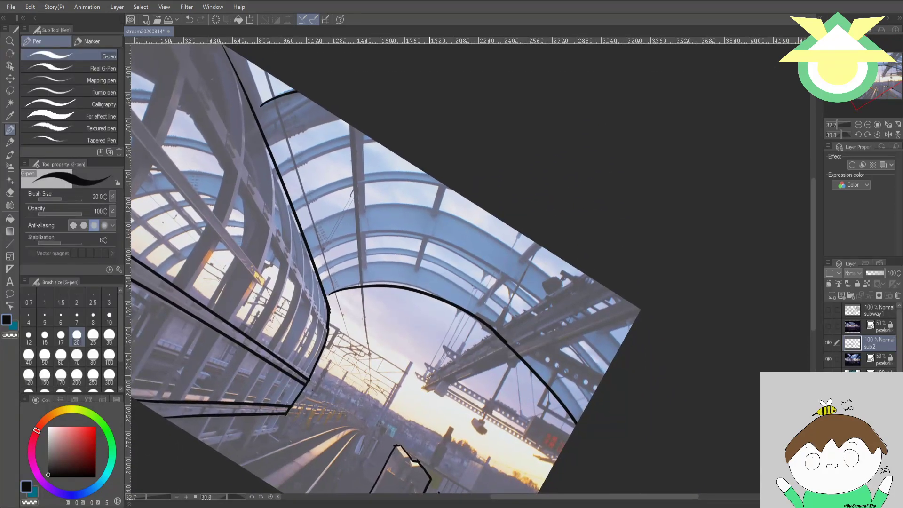
left_click_drag(430, 374, 594, 280)
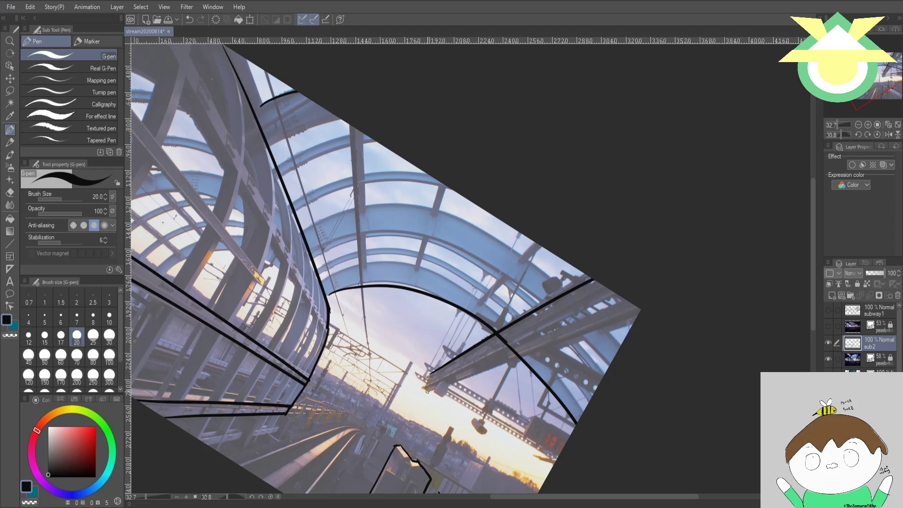
left_click_drag(427, 391, 640, 308)
left_click_drag(429, 372, 427, 386)
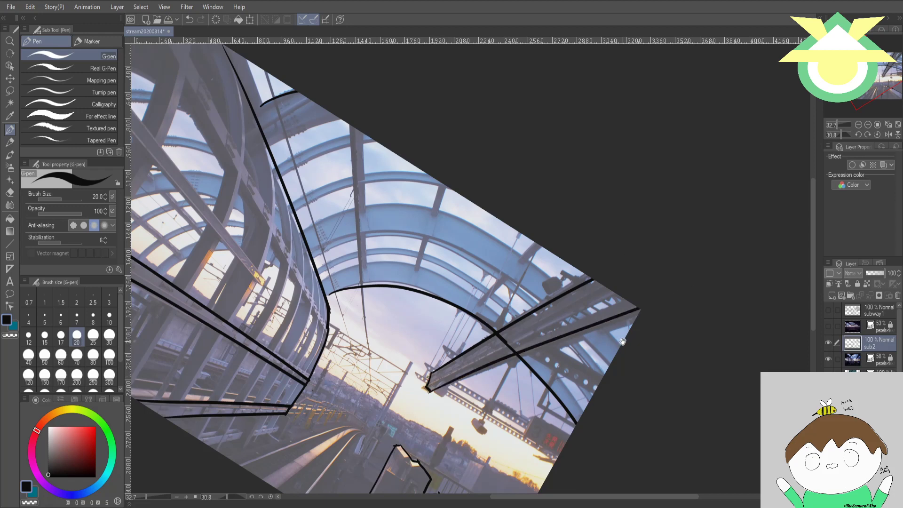
- Rotate the canvas to about -20.0° and trace the horizon from the tunnel's end arch to the photo's border
left_click_drag(621, 335, 626, 268)
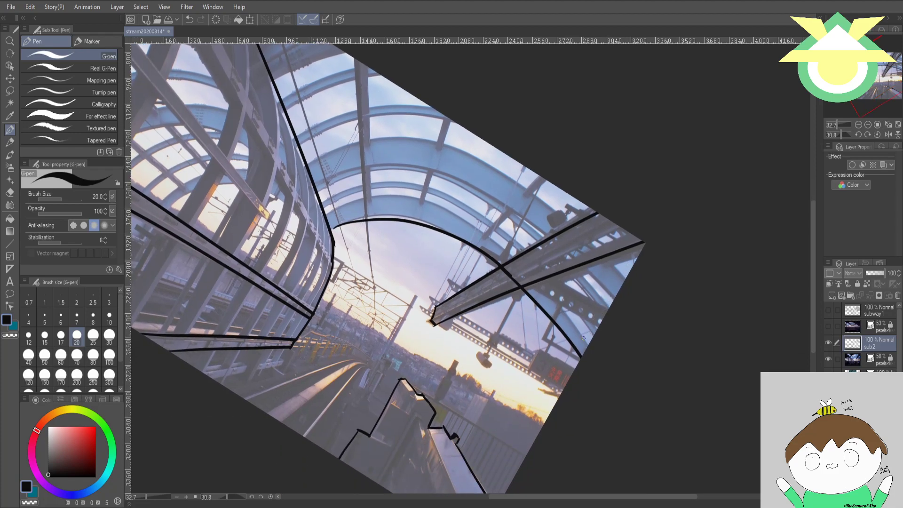
left_click_drag(533, 355, 667, 311)
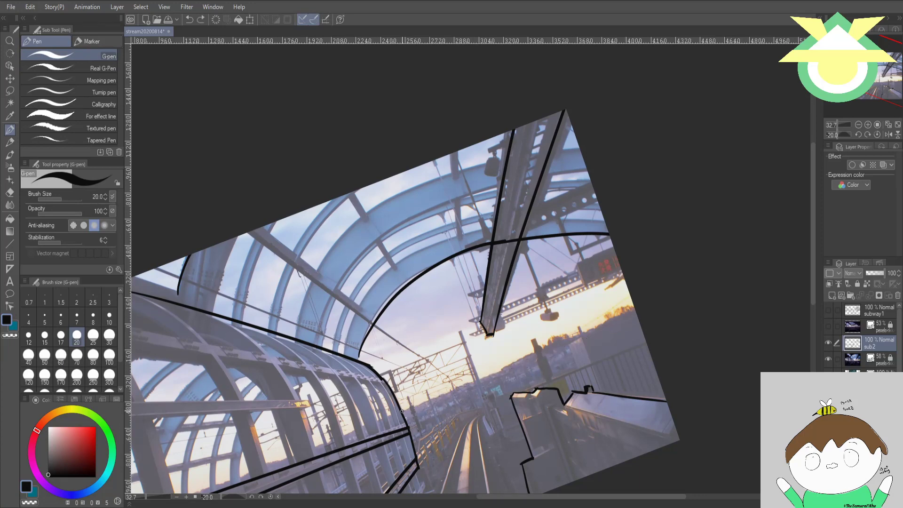
left_click_drag(401, 411, 634, 306)
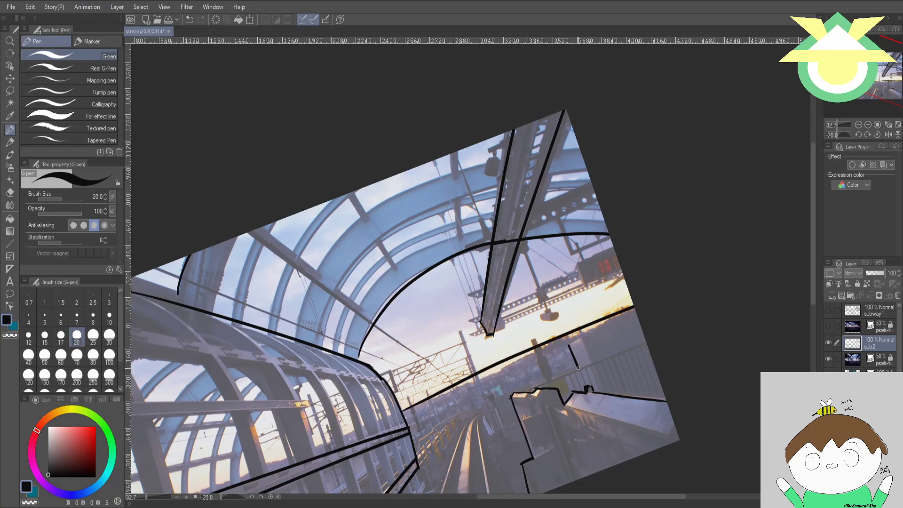
- Undo the stray short stroke, then outline the fence post above the barrier and trace the fence's top edge to the photo's border
key("ctrl+z")
left_click_drag(568, 344, 587, 390)
mouse_move(567, 342)
left_mouse_down()
mouse_move(584, 339)
mouse_move(606, 395)
left_mouse_up()
left_click_drag(579, 338, 636, 315)
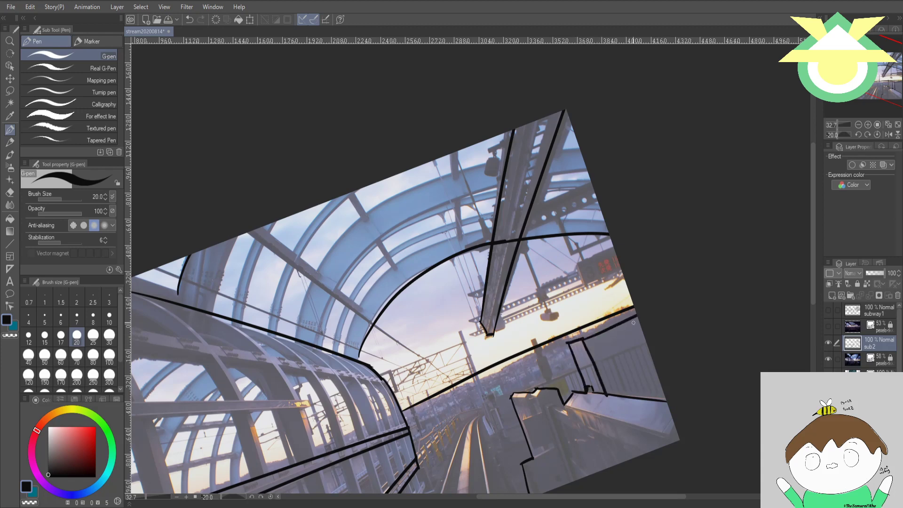
- Hide the reference photo layer to check the line art alone, and show it again
mouse_move(633, 322)
left_mouse_down()
mouse_move(727, 292)
mouse_move(684, 317)
mouse_move(604, 250)
left_mouse_up()
left_click(828, 359)
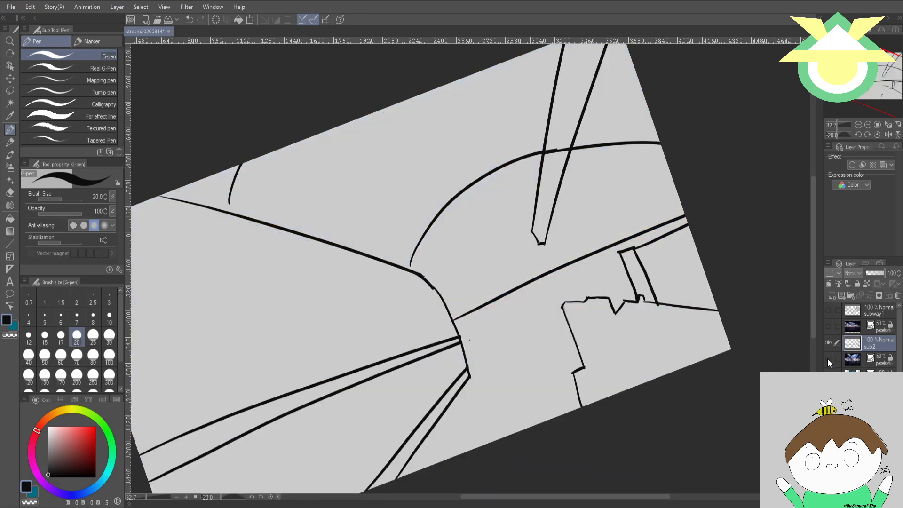
left_click(828, 358)
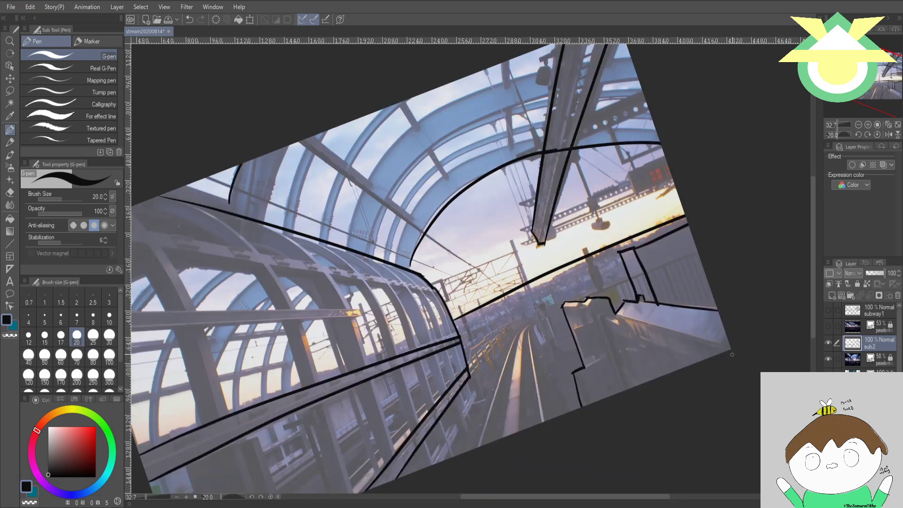
- Rotate the canvas to about 5.8° and trace the railway track's outer edge on the tunnel side, from the photo's border toward the horizon
key("r")
mouse_move(729, 217)
left_mouse_down()
mouse_move(733, 290)
mouse_move(756, 291)
mouse_move(734, 301)
mouse_move(730, 328)
left_mouse_up()
key("r")
key("p")
mouse_move(403, 472)
left_mouse_down()
mouse_move(495, 380)
mouse_move(525, 365)
left_mouse_up()
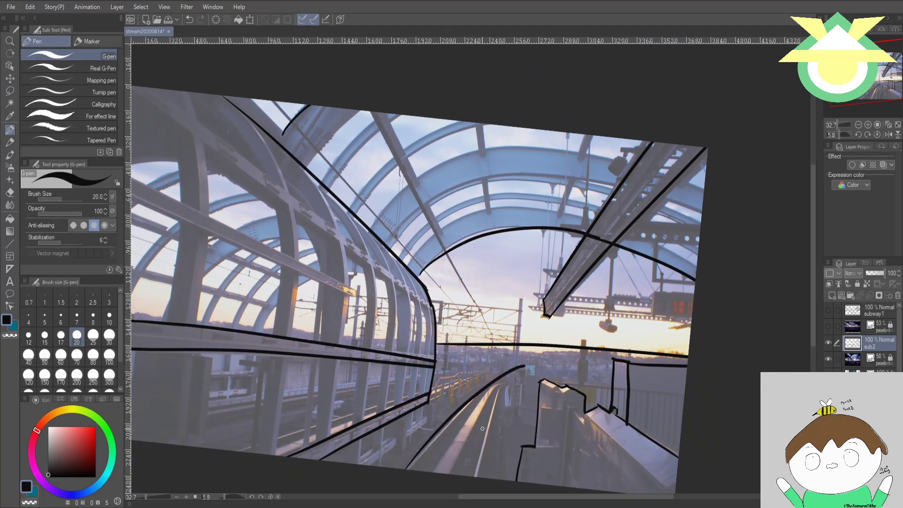
- Undo and redraw the railway track's outer edge as a smooth curve from the photo's border toward the horizon
key("ctrl+z")
left_click_drag(407, 468, 505, 381)
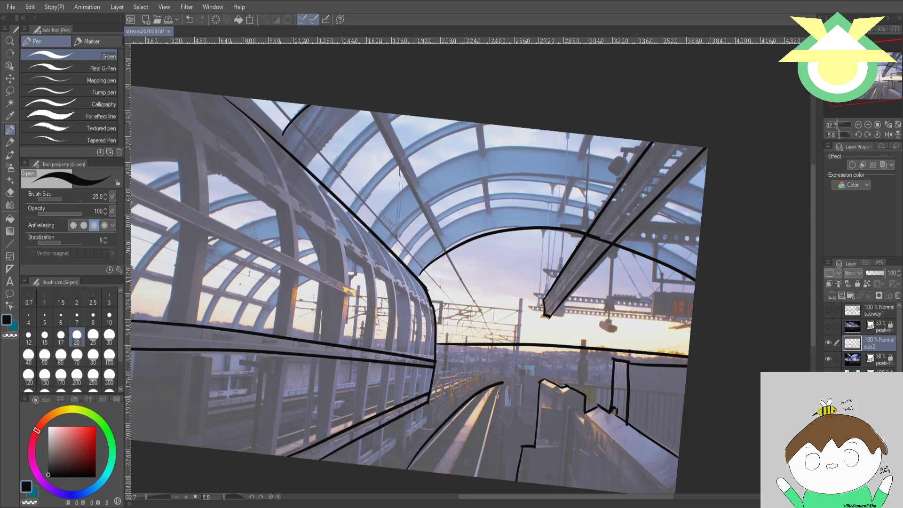
key("ctrl+z")
mouse_move(408, 469)
left_mouse_down()
mouse_move(456, 414)
mouse_move(506, 380)
left_mouse_up()
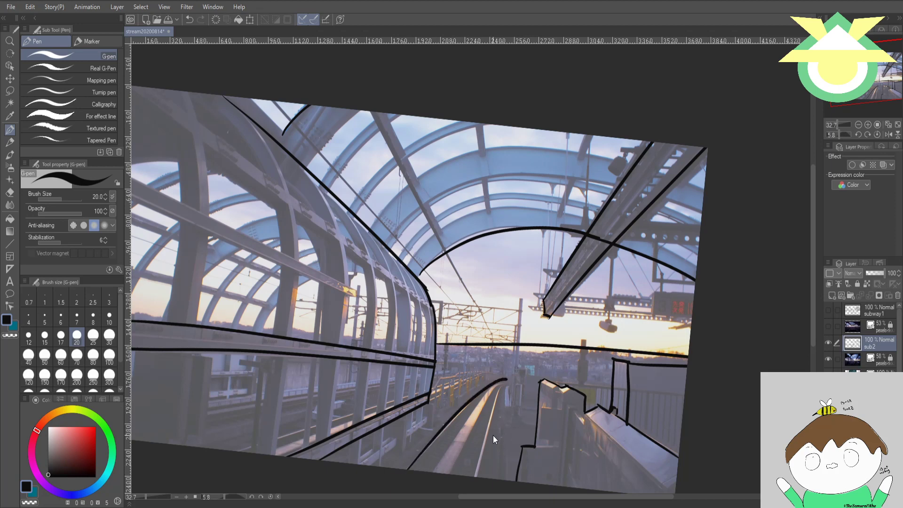
key("ctrl+z")
mouse_move(407, 469)
left_mouse_down()
mouse_move(442, 427)
mouse_move(505, 381)
left_mouse_up()
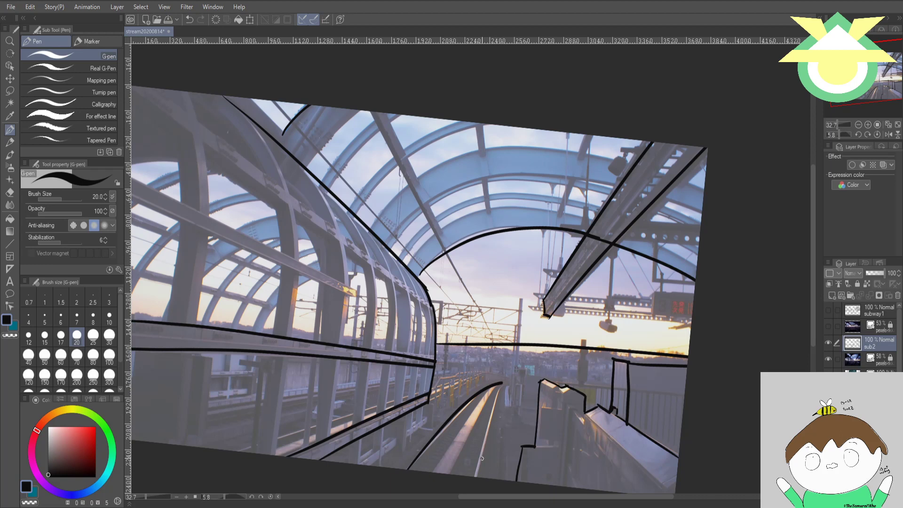
- Trace the track's inner edge from the photo's border to the vanishing end, and extend the tunnel's base lines past its end arch
left_click_drag(475, 471, 506, 381)
key("ctrl+z")
left_click_drag(476, 476, 506, 380)
left_click_drag(428, 401, 489, 371)
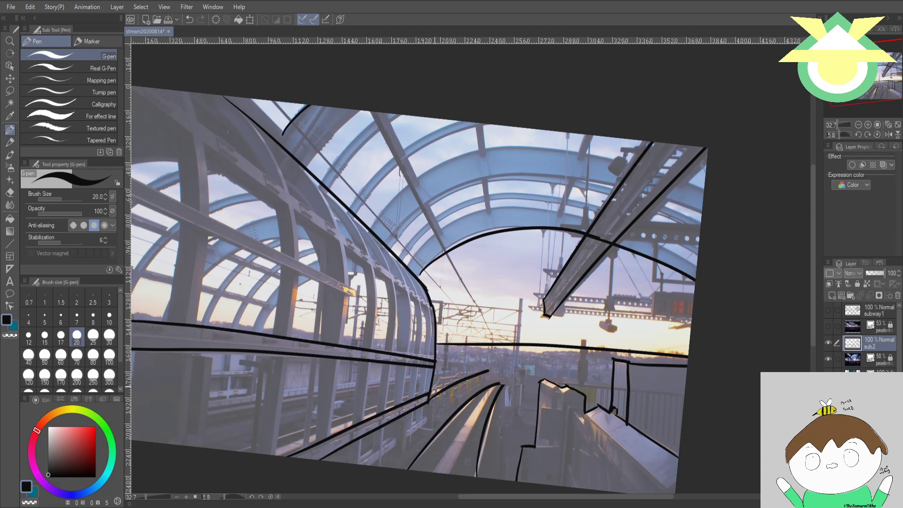
left_click_drag(435, 385, 486, 369)
key("ctrl+z")
- Toggle the reference photo layer off and on to compare it with the line art alone
left_click(828, 357)
left_click(828, 357)
left_click(827, 357)
left_click(827, 358)
- Trace the distant vertical utility poles along the horizon between the tunnel's end arch and the barrier
mouse_move(446, 332)
left_mouse_down()
mouse_move(445, 380)
mouse_move(466, 347)
mouse_move(464, 376)
left_mouse_up()
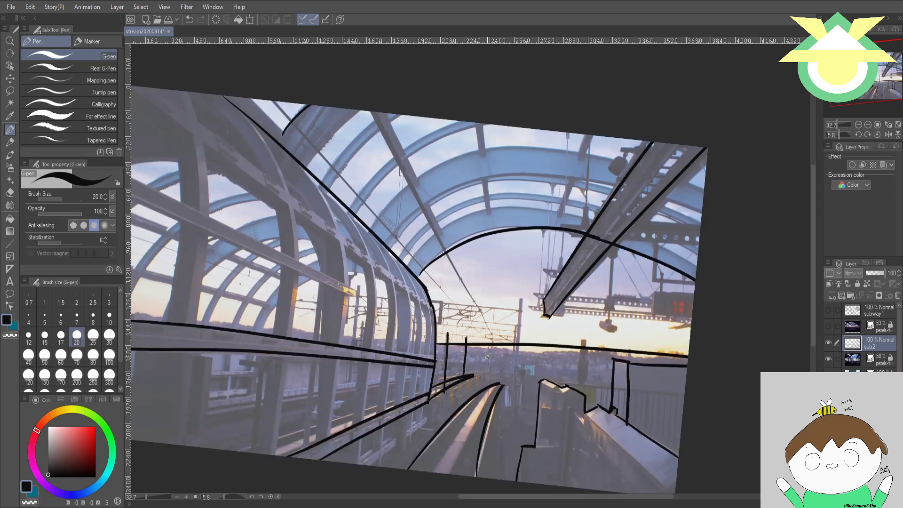
left_click_drag(521, 297, 514, 401)
mouse_move(515, 322)
left_mouse_down()
mouse_move(511, 378)
mouse_move(492, 348)
mouse_move(491, 376)
left_mouse_up()
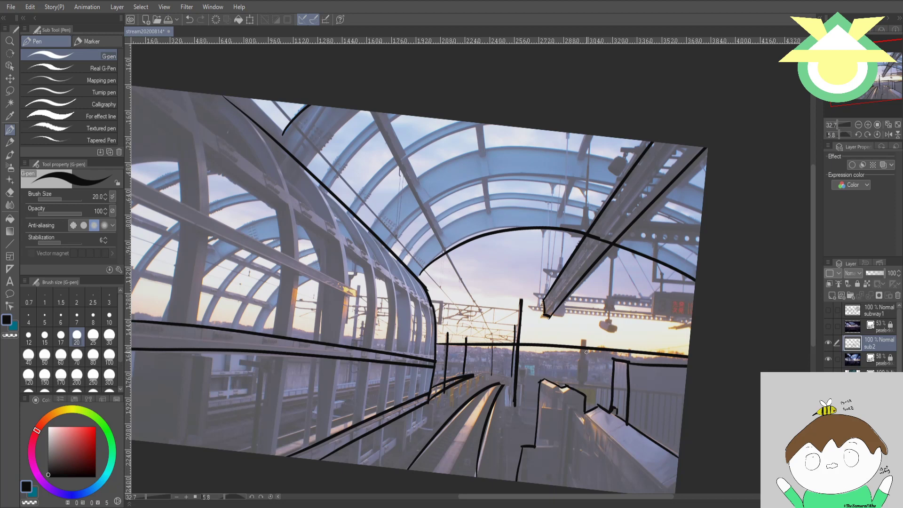
- Outline the signal post on the horizon and trace the horizontal edge behind the barrier toward the fence post
mouse_move(582, 338)
left_mouse_down()
mouse_move(590, 360)
mouse_move(581, 350)
mouse_move(579, 382)
mouse_move(587, 356)
mouse_move(578, 375)
mouse_move(586, 379)
mouse_move(579, 379)
left_mouse_up()
left_click_drag(581, 380, 587, 374)
left_click_drag(557, 382, 611, 387)
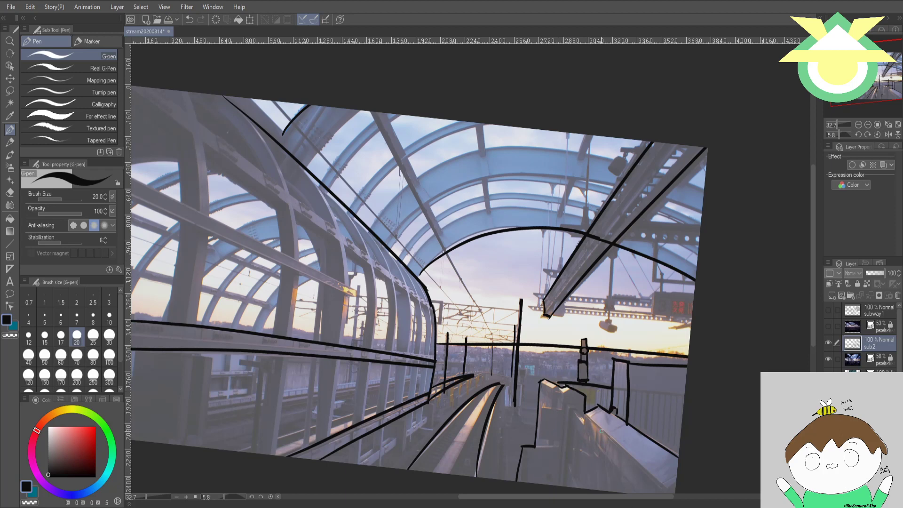
- Hide the reference photo, rotate the canvas to about 2.5°, and erase the arch segment crossing inside the overhead beam
left_click_drag(490, 395, 516, 439)
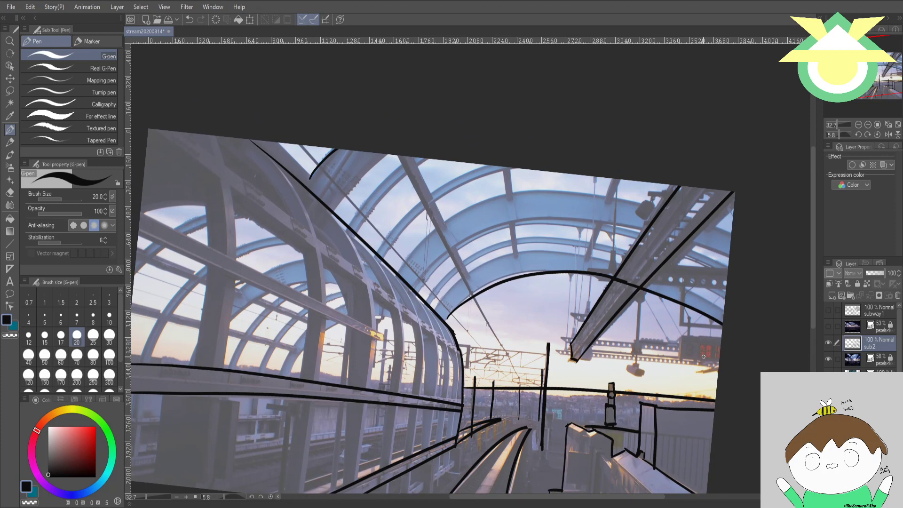
left_click(828, 359)
key("r")
left_click_drag(689, 366, 686, 347)
key("p")
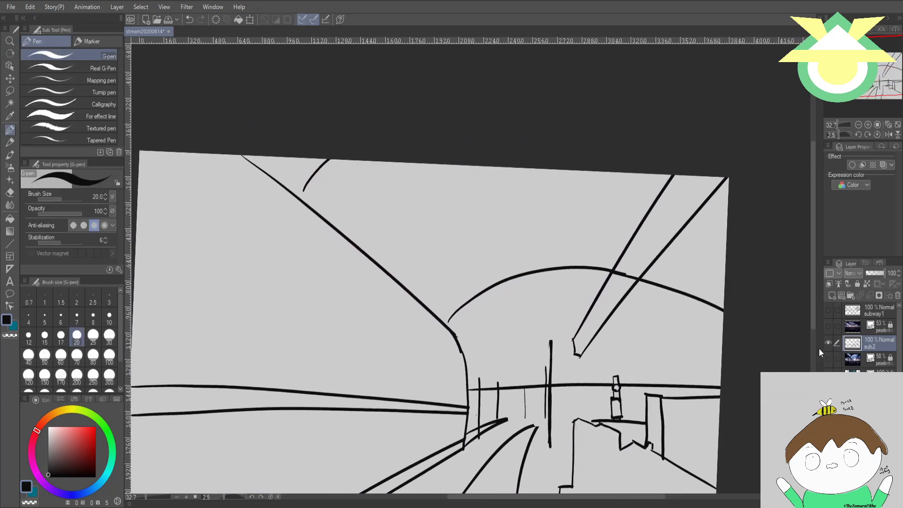
left_click_drag(647, 376, 642, 291)
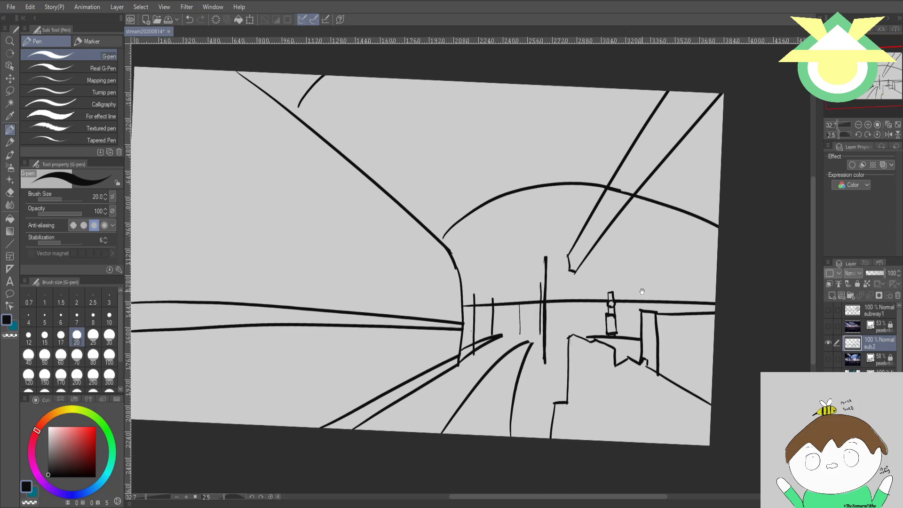
mouse_move(616, 185)
left_mouse_down()
mouse_move(606, 195)
mouse_move(631, 194)
left_mouse_up()
- Hide the sub2 layer, save the file, and lock the subway1 and sub2 line layers
left_click(829, 344)
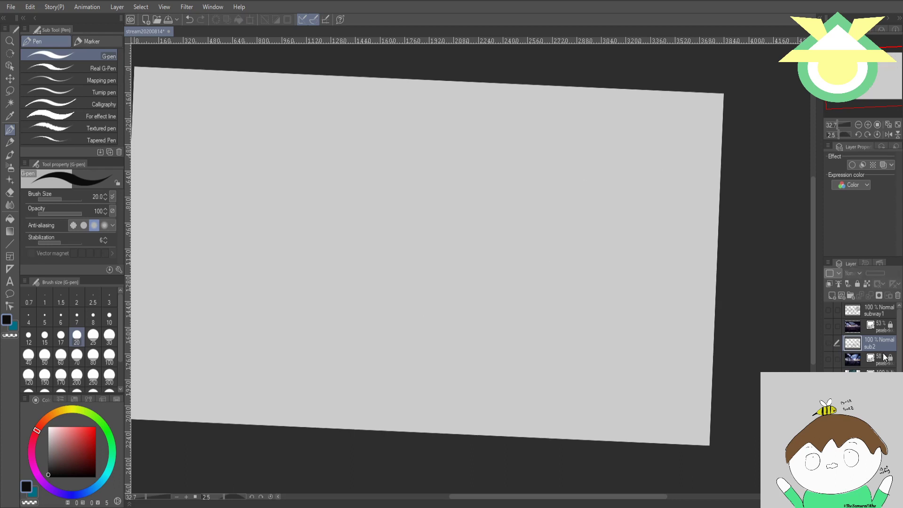
key("ctrl+s")
left_click(873, 326)
left_click(872, 311)
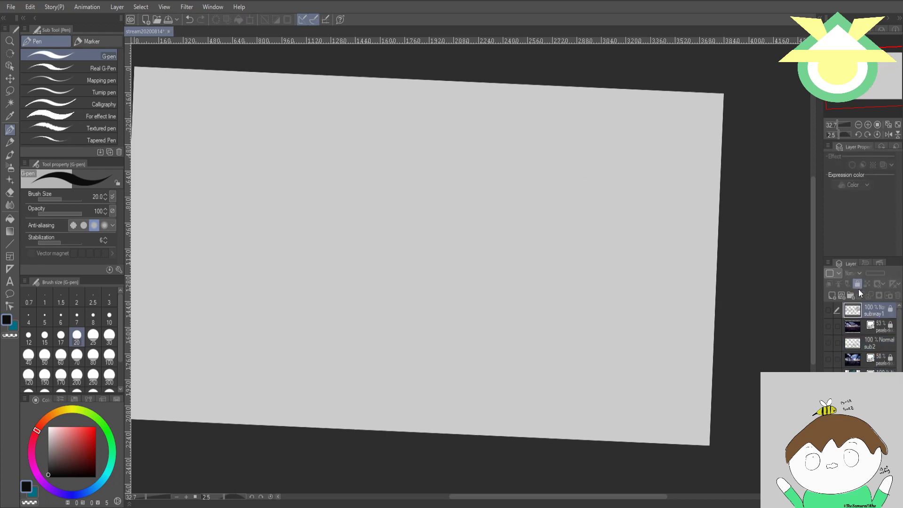
left_click(873, 343)
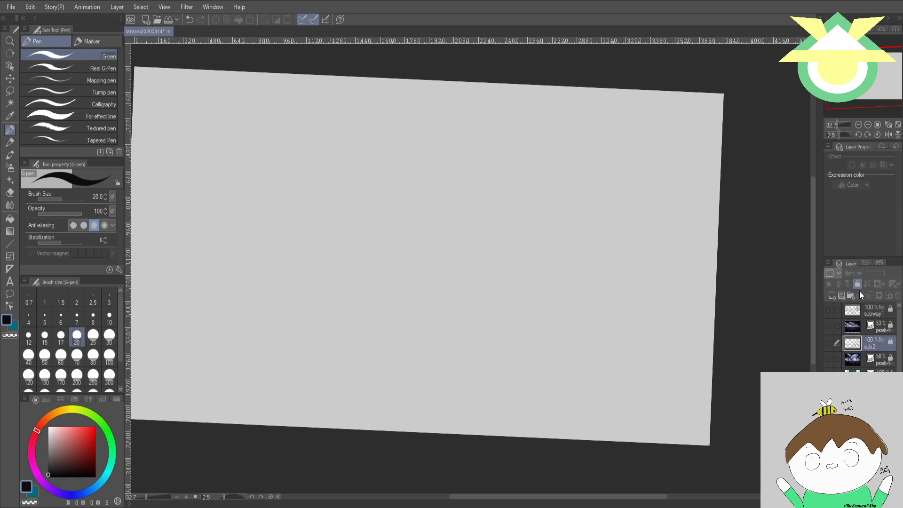
- Show the subway1 and sub2 line drawings one after the other to review them, hiding each again
left_click(828, 310)
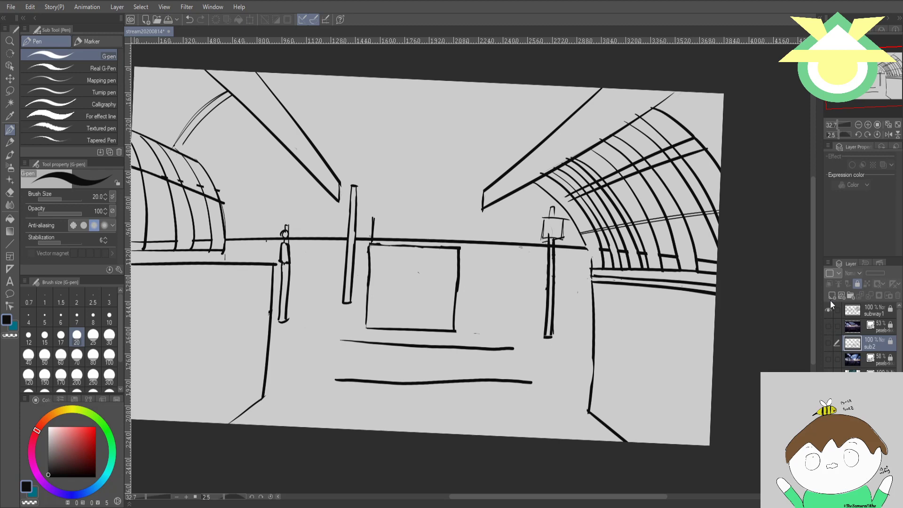
left_click(829, 310)
left_click(828, 343)
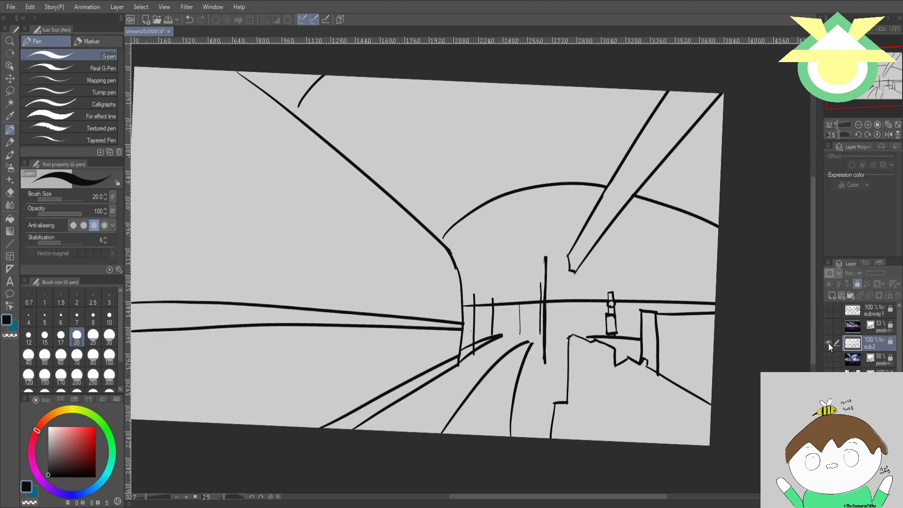
left_click(828, 343)
- Show the third reference photo of the woman crouching in the forest and save the file
left_click(829, 375)
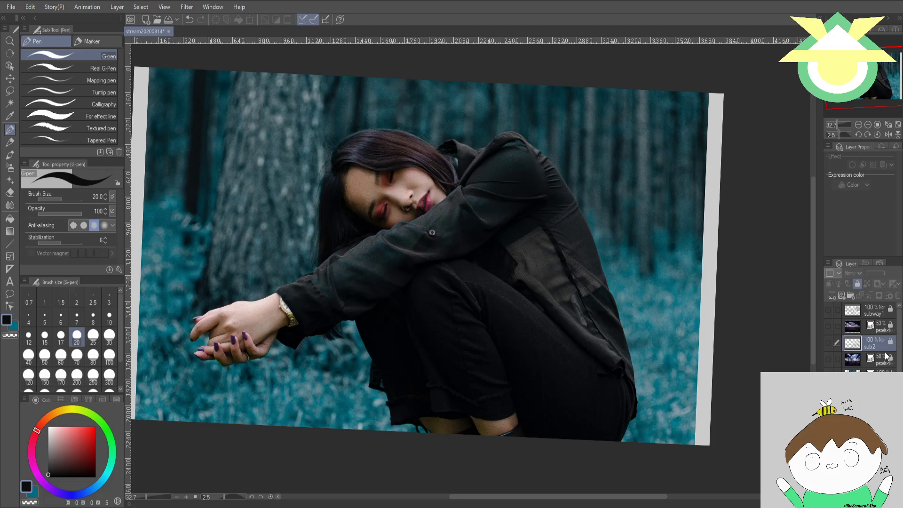
scroll(569, 298, "down", 4)
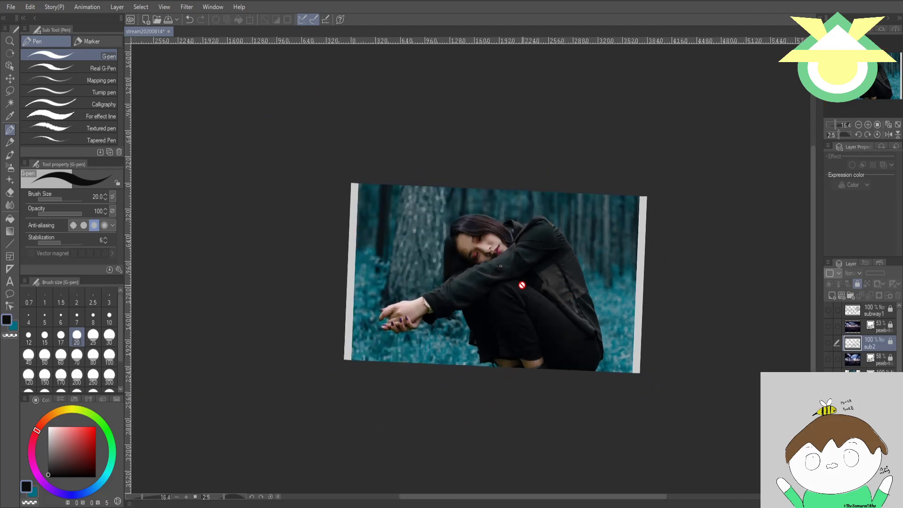
scroll(362, 186, "up", 2)
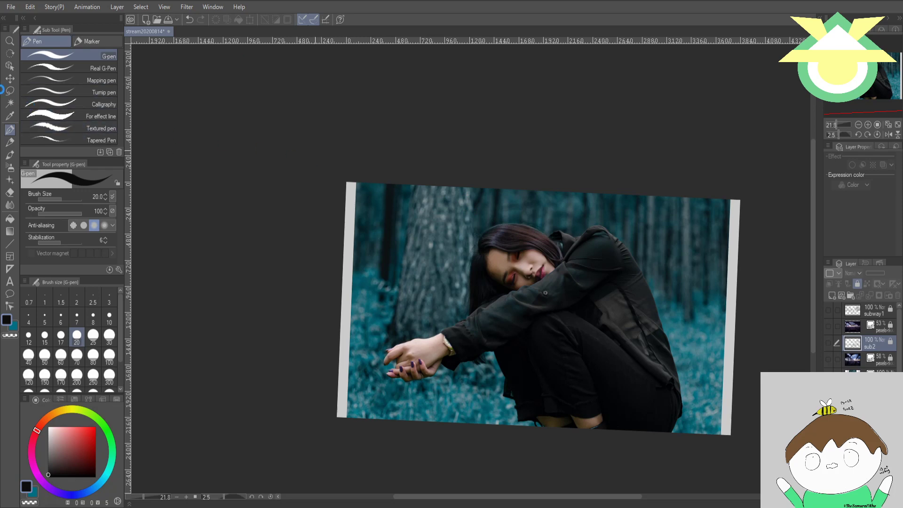
key("ctrl+s")
- Scale the forest photo to 72% about its center and shift it upward so the whole figure fits the canvas
left_click(878, 371)
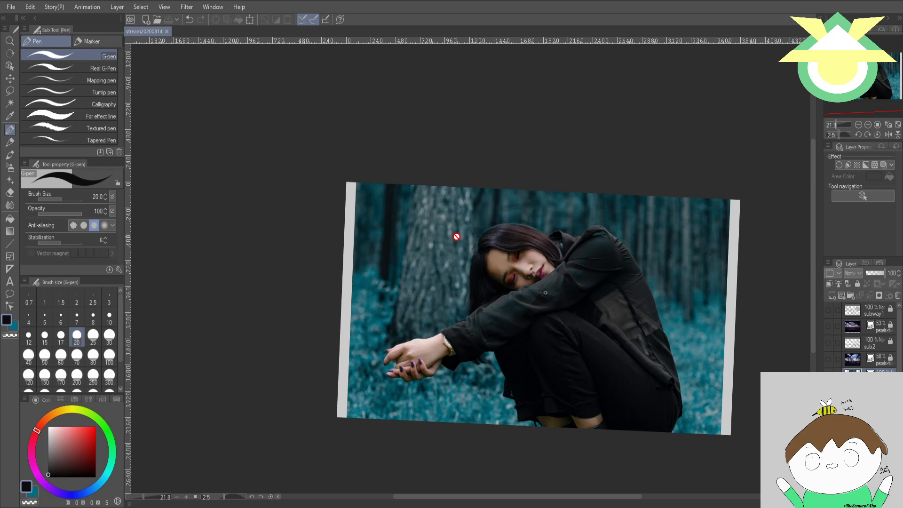
key("ctrl+t")
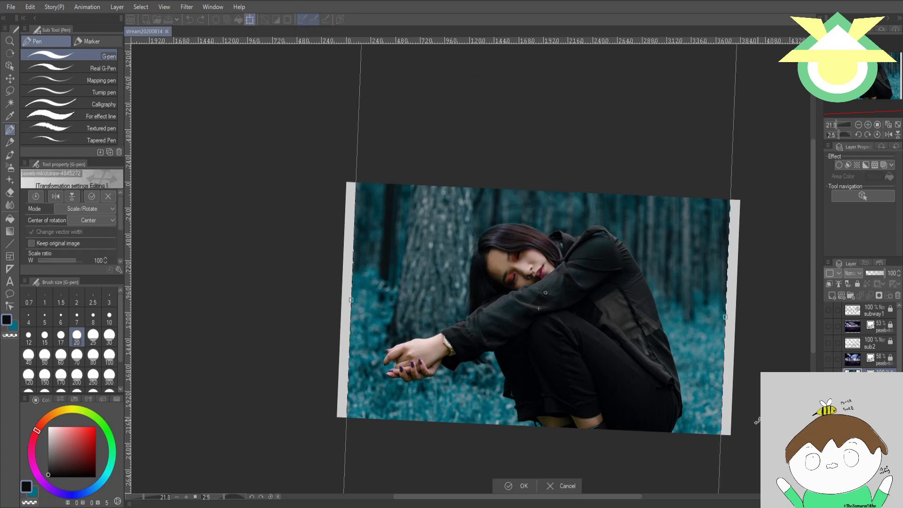
scroll(728, 421, "down", 3)
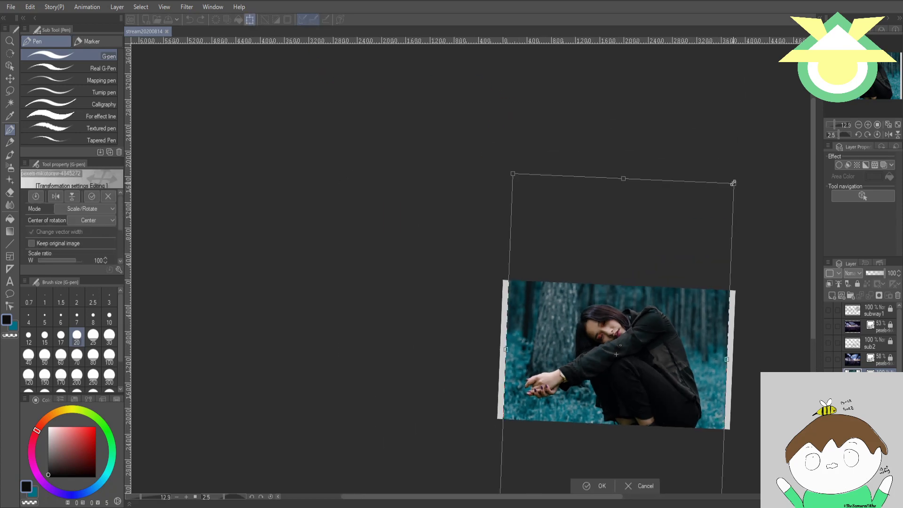
left_click_drag(732, 186, 670, 323)
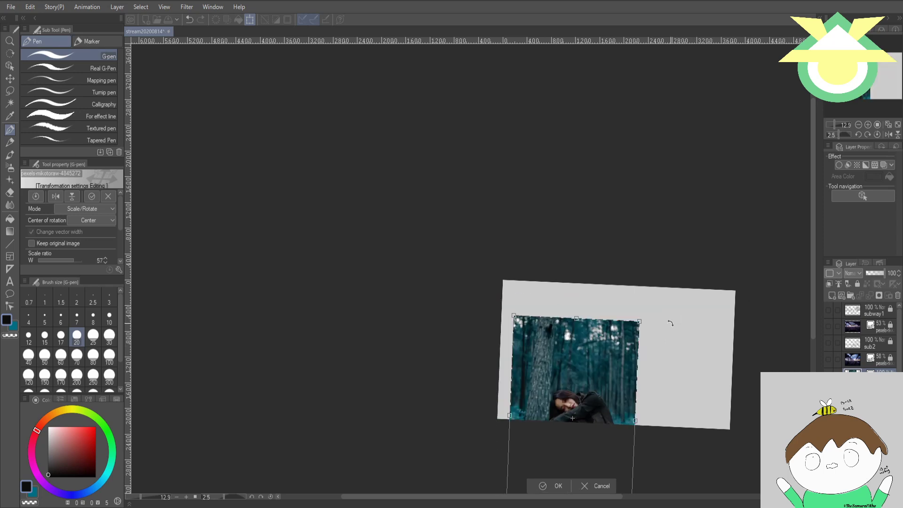
key("ctrl+z")
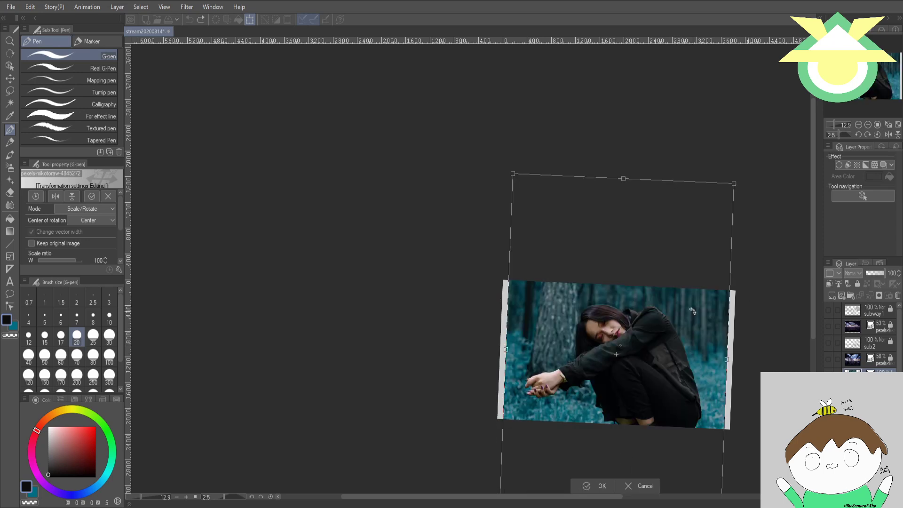
scroll(736, 272, "down", 2)
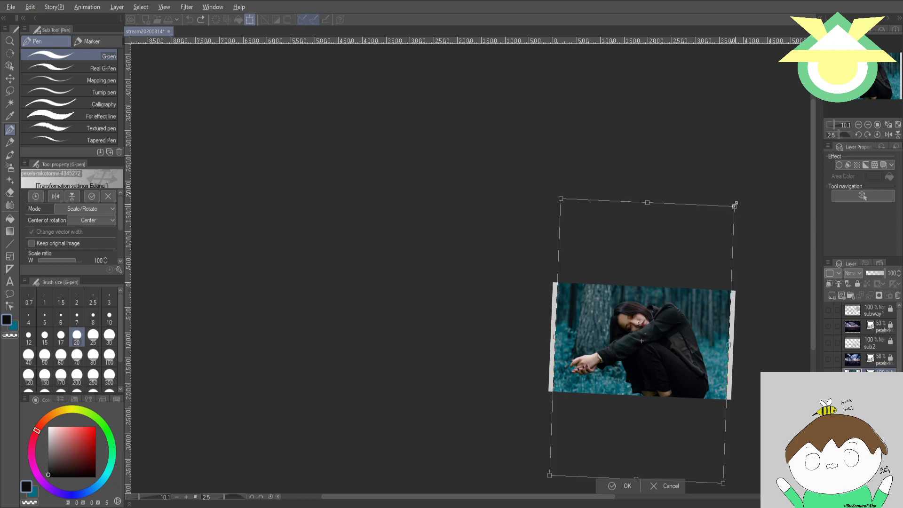
left_click_drag(735, 204, 757, 247)
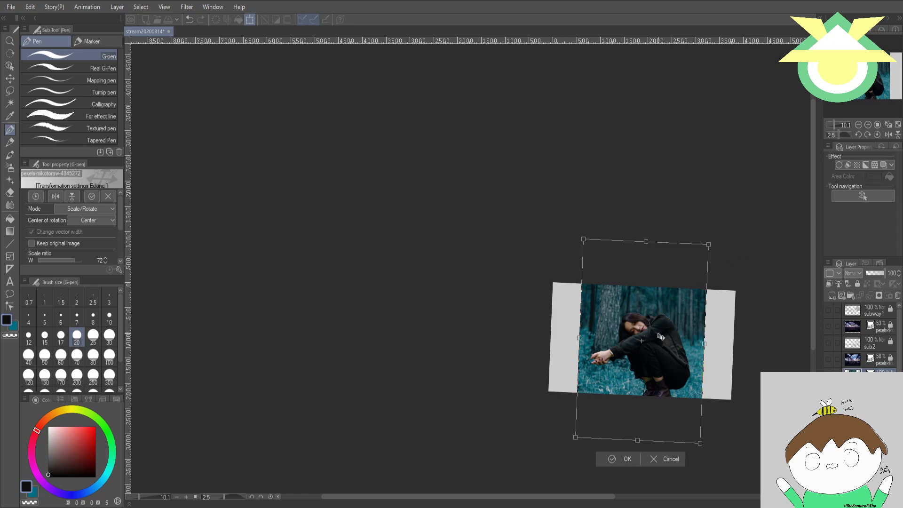
left_click_drag(660, 338, 659, 321)
left_click(625, 444)
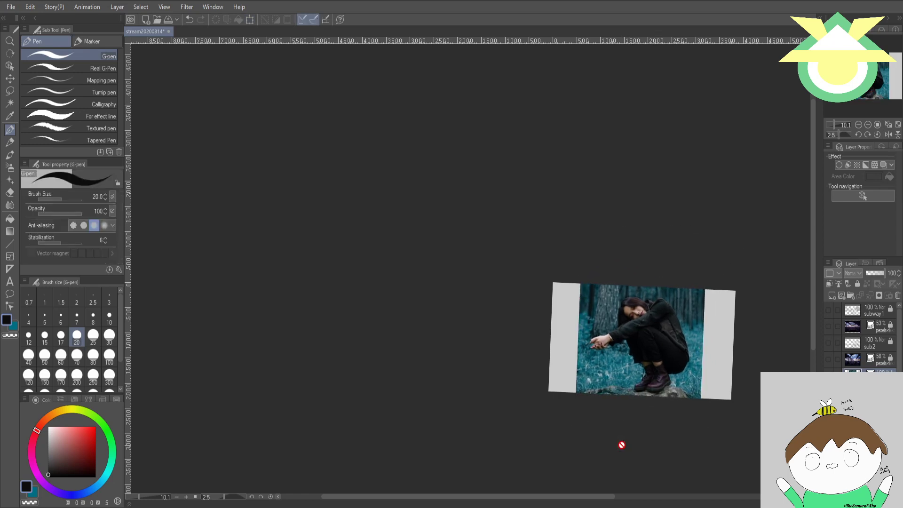
- Lower the forest photo layer's opacity to 60% and lock the layer
scroll(607, 303, "up", 2)
scroll(607, 303, "up", 3)
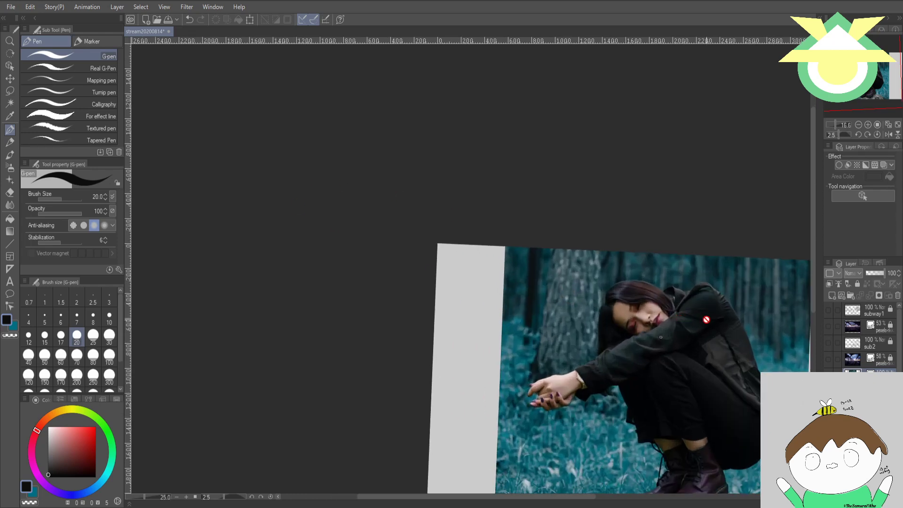
left_click_drag(731, 324, 559, 267)
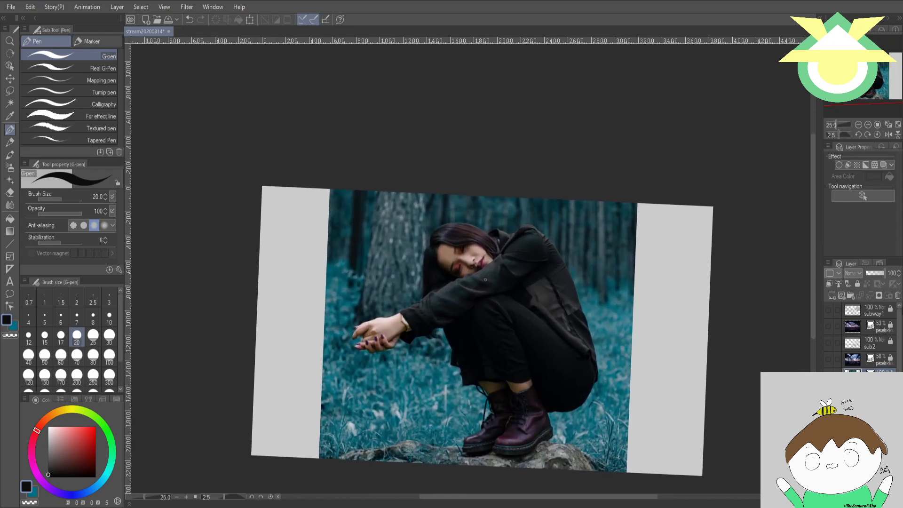
left_click(875, 273)
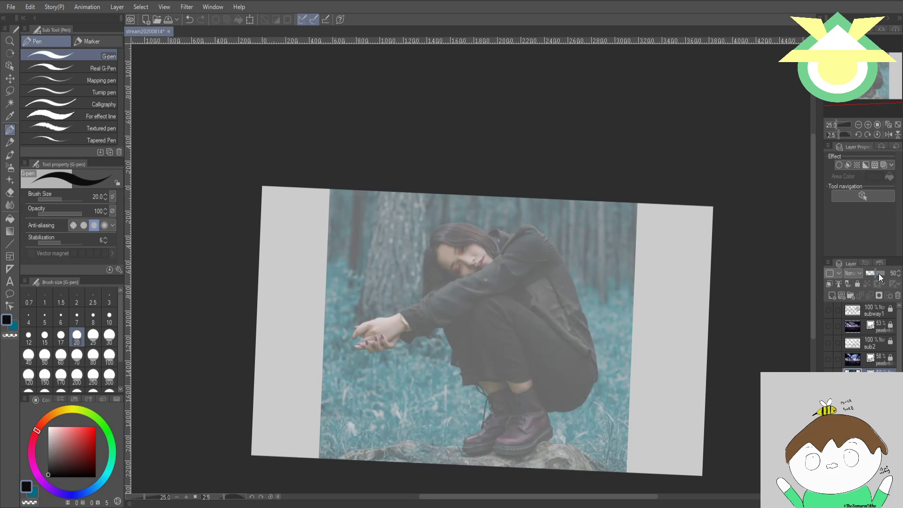
left_click_drag(879, 272, 873, 276)
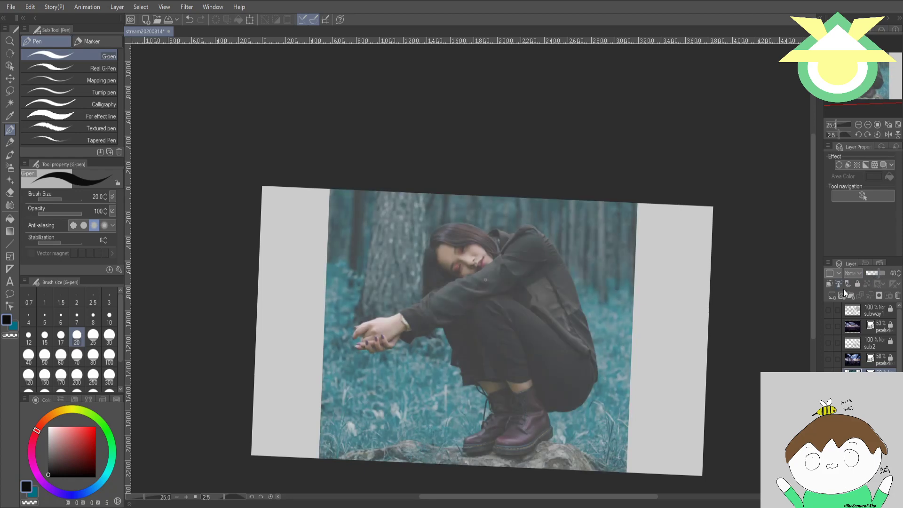
left_click(857, 284)
- Add a new raster layer above the forest photo, save the file, and choose a red drawing color (HSV 0, 79, 81)
scroll(504, 311, "up", 1)
scroll(440, 290, "down", 1)
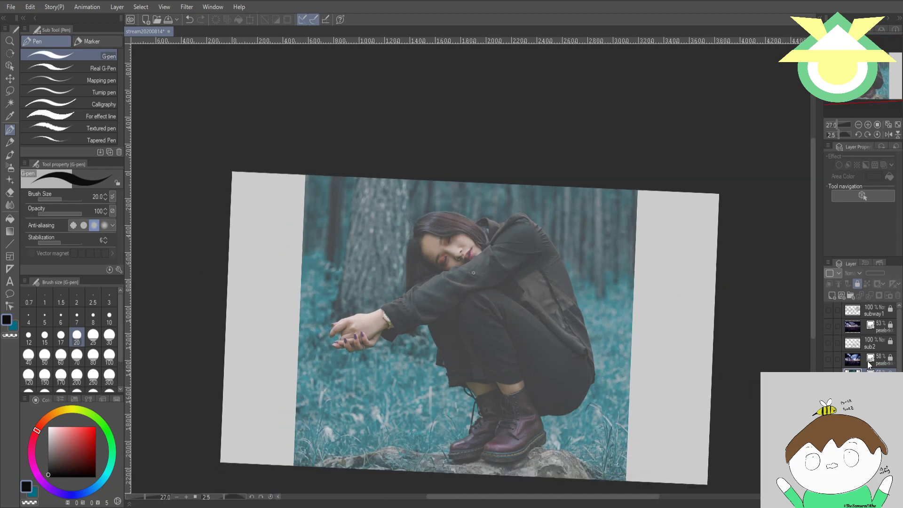
left_click(832, 296)
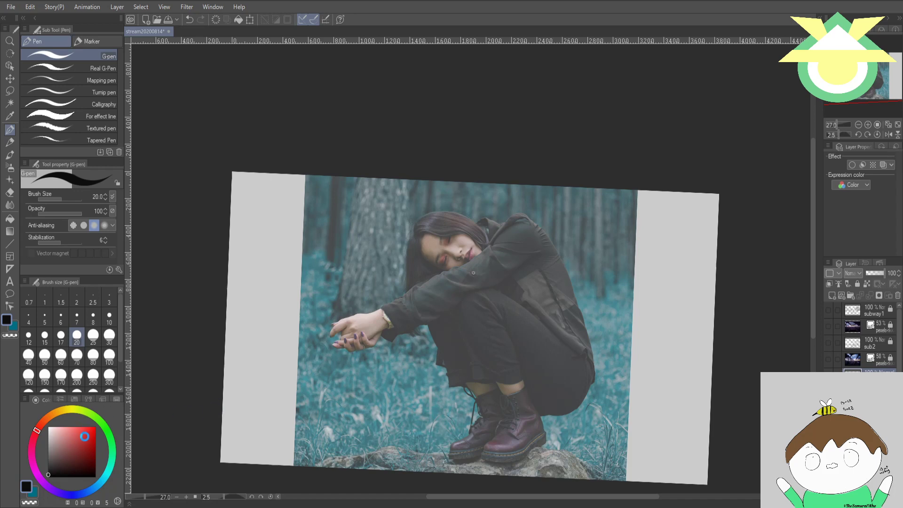
key("ctrl+s")
left_click(91, 432)
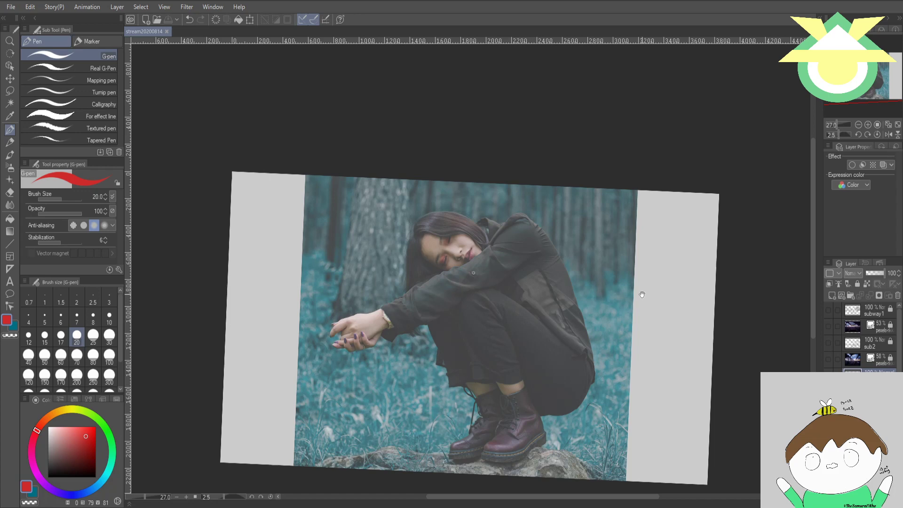
- Try to outline the woman's head with red strokes over the forest photo, then undo them
left_click_drag(642, 288, 603, 281)
key("shift+space")
mouse_move(659, 277)
left_mouse_down()
mouse_move(650, 254)
mouse_move(655, 263)
left_mouse_up()
scroll(471, 305, "up", 4)
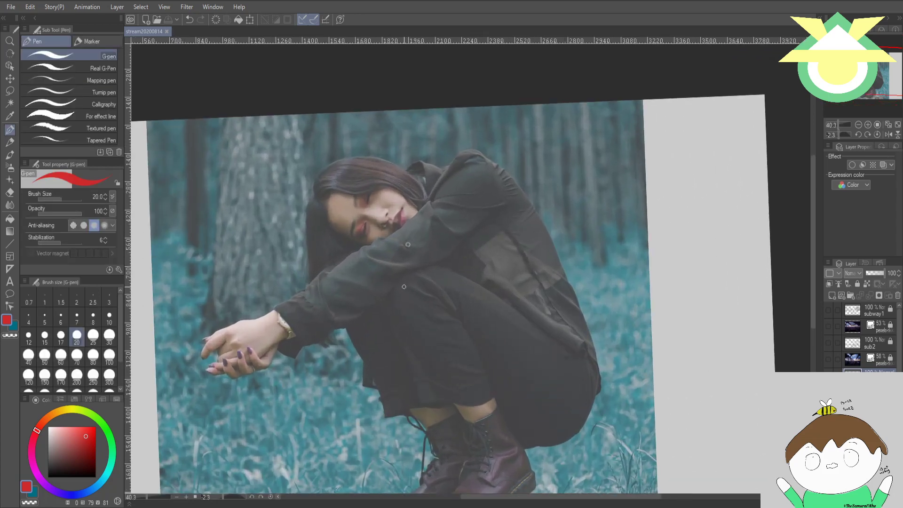
left_click_drag(347, 285, 452, 282)
scroll(451, 281, "down", 2)
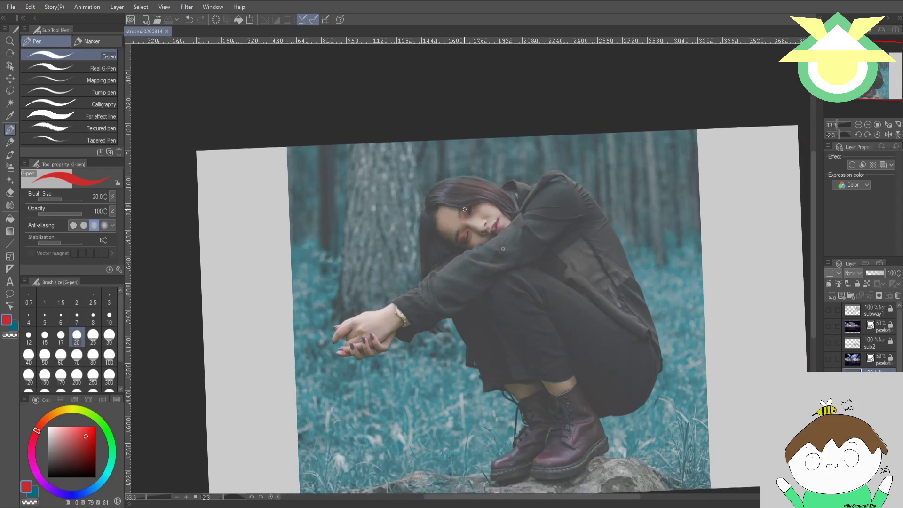
left_click(463, 190)
mouse_move(441, 196)
left_mouse_down()
mouse_move(487, 206)
mouse_move(459, 245)
mouse_move(508, 163)
mouse_move(543, 173)
mouse_move(568, 237)
left_mouse_up()
key("ctrl+z")
key("shift+space")
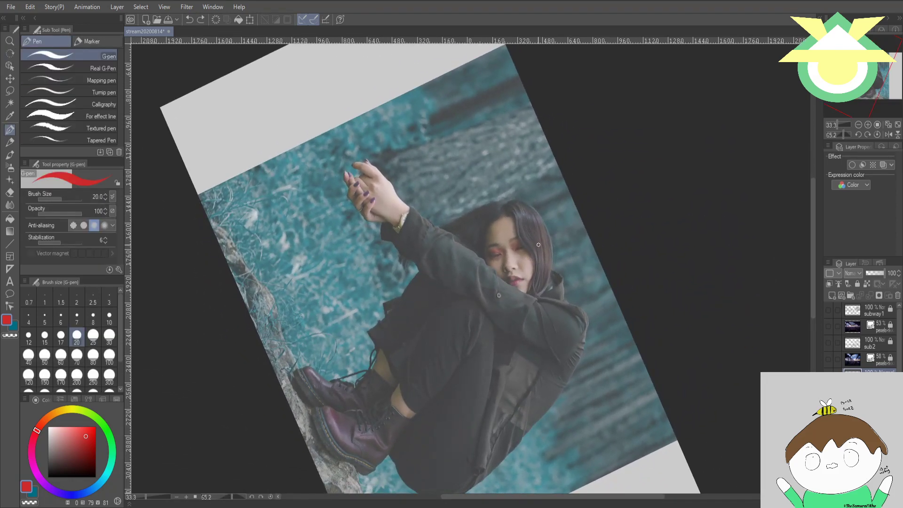
mouse_move(489, 256)
left_mouse_down()
mouse_move(536, 257)
mouse_move(488, 249)
left_mouse_up()
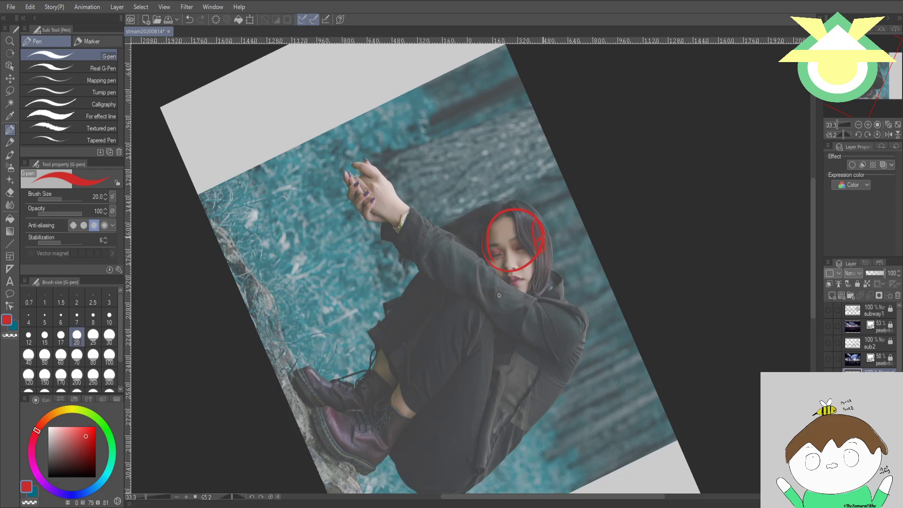
left_click_drag(542, 236, 484, 258)
key("ctrl+z")
key("ctrl+z")
key("ctrl+z")
key("ctrl+z")
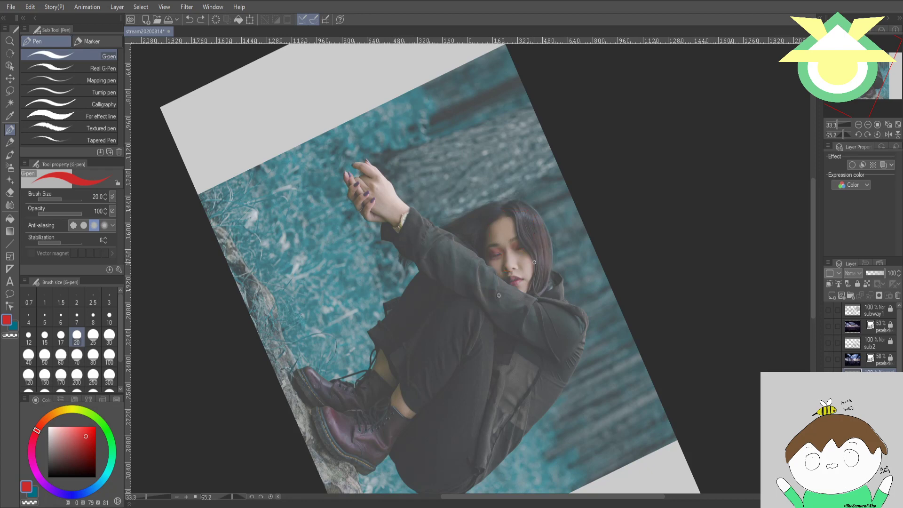
- Sketch the woman's head in red as a circle with jaw and curved face guidelines, and save the file
left_click_drag(483, 241, 483, 242)
key("ctrl+s")
mouse_move(534, 230)
left_mouse_down()
mouse_move(531, 265)
mouse_move(497, 216)
mouse_move(541, 257)
left_mouse_up()
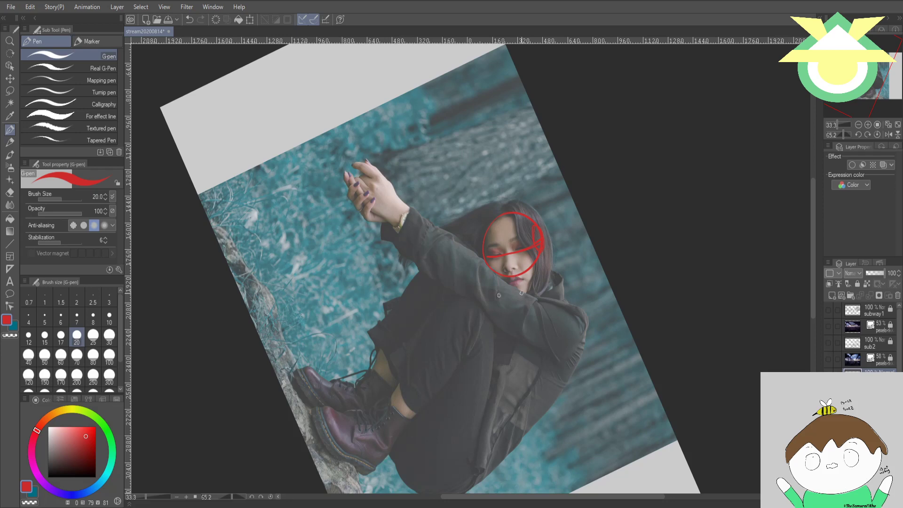
left_click_drag(522, 293, 525, 292)
left_click_drag(541, 254, 542, 269)
mouse_move(534, 241)
left_mouse_down()
mouse_move(533, 287)
mouse_move(499, 286)
left_mouse_up()
- Trace the shoulder line and the curve of the back from the neck down to the hip in red
key("shift+space")
left_click_drag(622, 266, 534, 146)
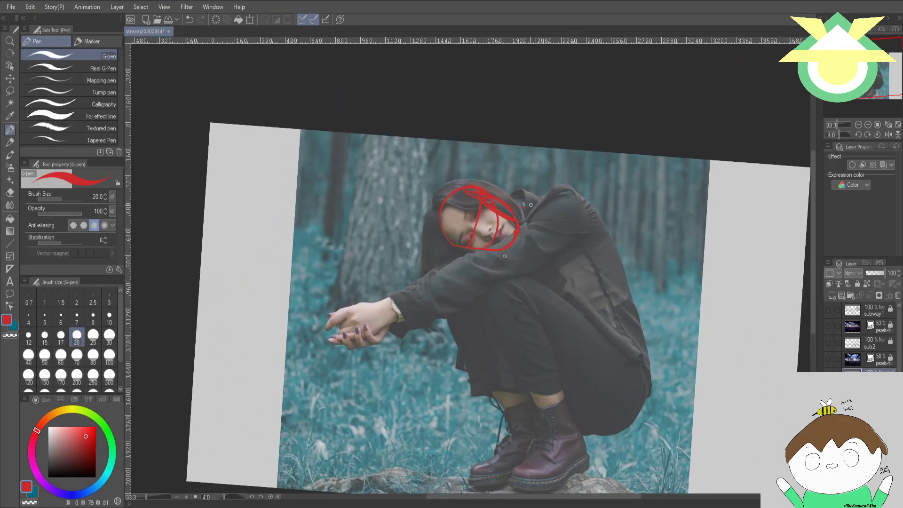
mouse_move(521, 210)
left_mouse_down()
mouse_move(558, 205)
mouse_move(551, 209)
mouse_move(574, 219)
mouse_move(638, 325)
left_mouse_up()
left_click_drag(603, 244, 645, 356)
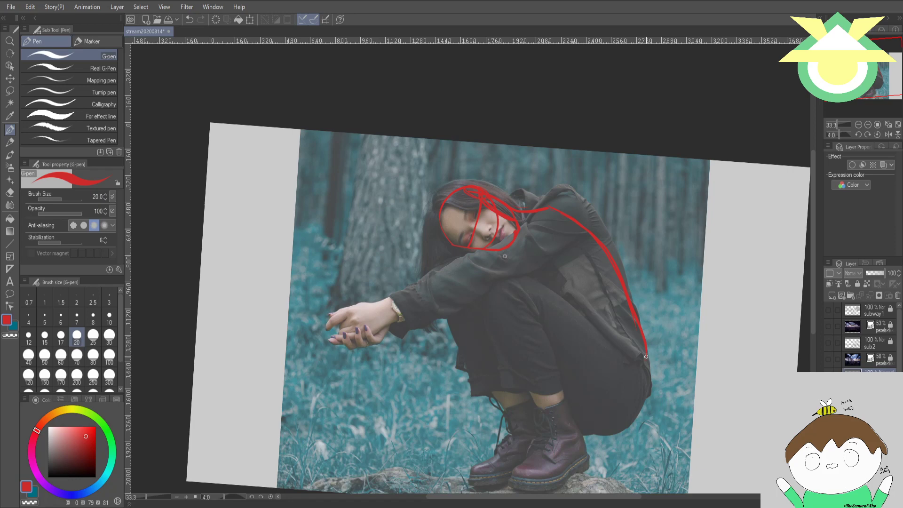
mouse_move(548, 207)
left_mouse_down()
mouse_move(615, 275)
mouse_move(653, 403)
left_mouse_up()
key("ctrl+z")
key("ctrl+z")
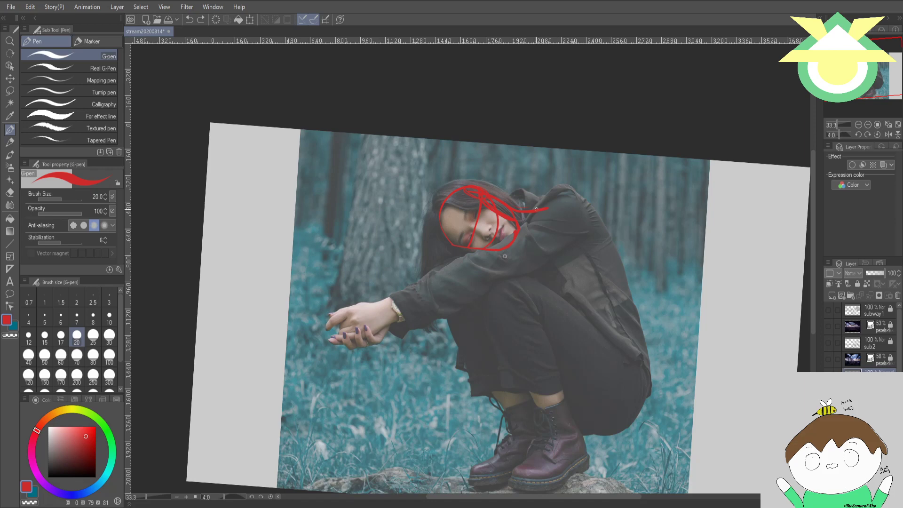
key("ctrl+z")
mouse_move(509, 208)
left_mouse_down()
mouse_move(563, 206)
mouse_move(549, 208)
mouse_move(562, 213)
mouse_move(643, 375)
left_mouse_up()
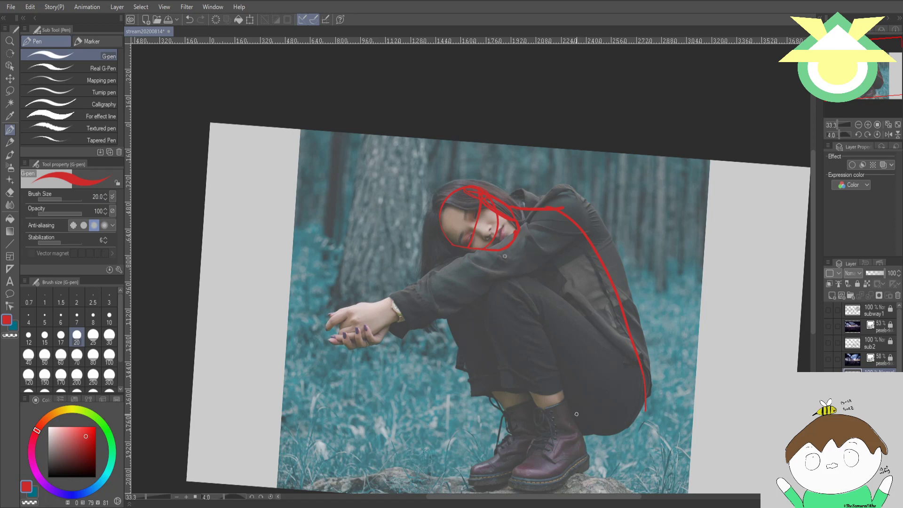
- Block in the woman's pelvis at the base of the back with rounded contour lines and side planes
left_click_drag(597, 432, 580, 419)
mouse_move(625, 356)
left_mouse_down()
mouse_move(607, 411)
mouse_move(633, 427)
mouse_move(654, 369)
left_mouse_up()
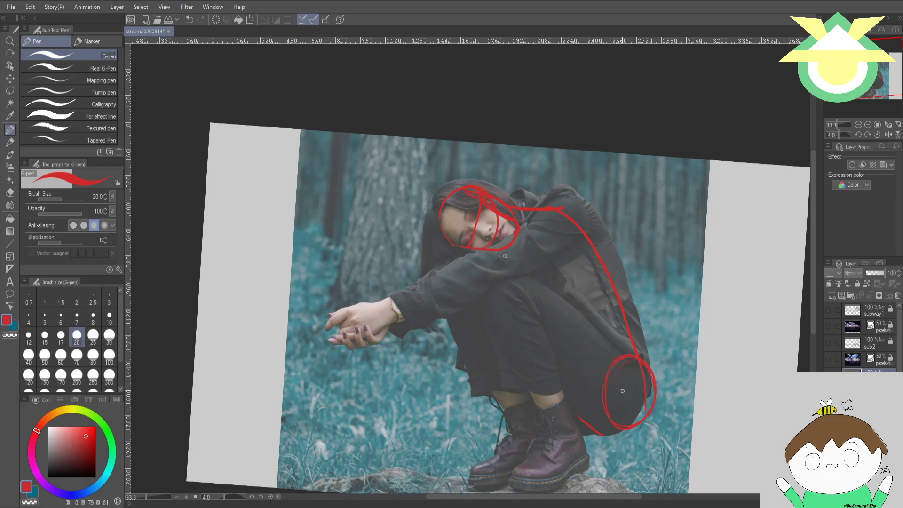
mouse_move(593, 426)
left_mouse_down()
mouse_move(601, 381)
mouse_move(584, 365)
mouse_move(632, 361)
left_mouse_up()
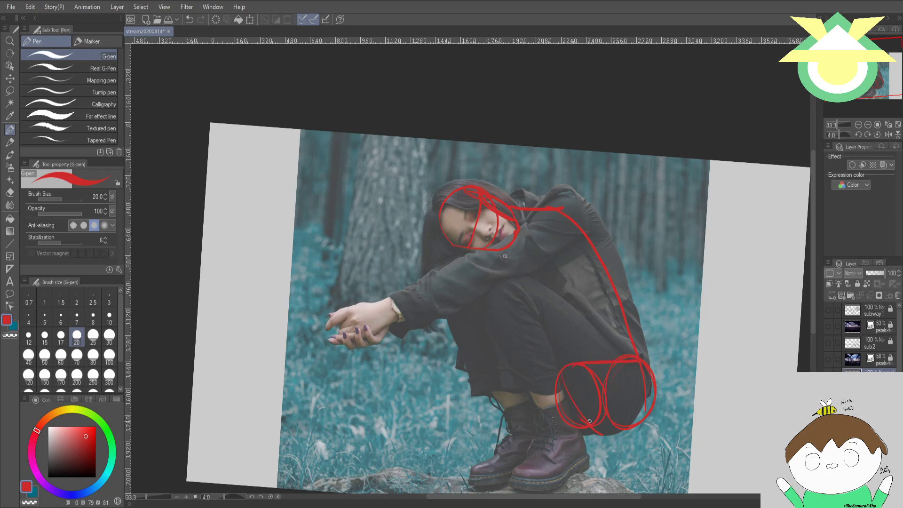
mouse_move(563, 377)
left_mouse_down()
mouse_move(594, 431)
mouse_move(615, 419)
mouse_move(597, 429)
mouse_move(611, 415)
mouse_move(603, 421)
mouse_move(603, 413)
mouse_move(614, 430)
left_mouse_up()
left_click_drag(632, 365, 612, 426)
mouse_move(558, 382)
left_mouse_down()
mouse_move(567, 425)
mouse_move(558, 378)
left_mouse_up()
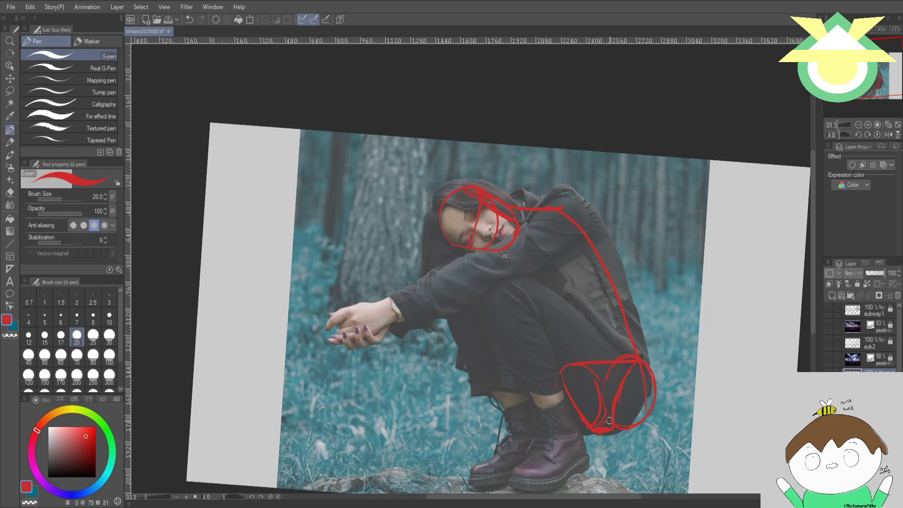
mouse_move(645, 405)
left_mouse_down()
mouse_move(648, 374)
mouse_move(634, 371)
mouse_move(621, 413)
mouse_move(639, 424)
left_mouse_up()
key("ctrl+z")
- Trace the near leg's thigh and lower leg, and outline its boot with sole and cuff
mouse_move(510, 273)
left_mouse_down()
mouse_move(601, 327)
mouse_move(638, 373)
left_mouse_up()
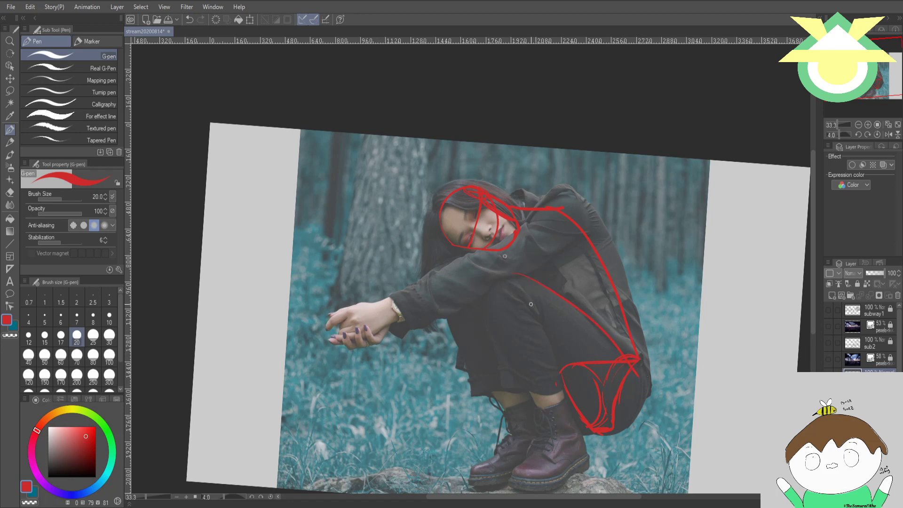
mouse_move(522, 303)
left_mouse_down()
mouse_move(551, 344)
mouse_move(563, 412)
left_mouse_up()
left_click_drag(535, 412, 540, 440)
left_click_drag(569, 407, 588, 454)
left_click_drag(585, 442, 587, 446)
mouse_move(511, 478)
left_mouse_down()
mouse_move(530, 491)
mouse_move(567, 474)
mouse_move(553, 490)
mouse_move(578, 474)
left_mouse_up()
key("ctrl+z")
mouse_move(508, 480)
left_mouse_down()
mouse_move(518, 490)
mouse_move(586, 470)
left_mouse_up()
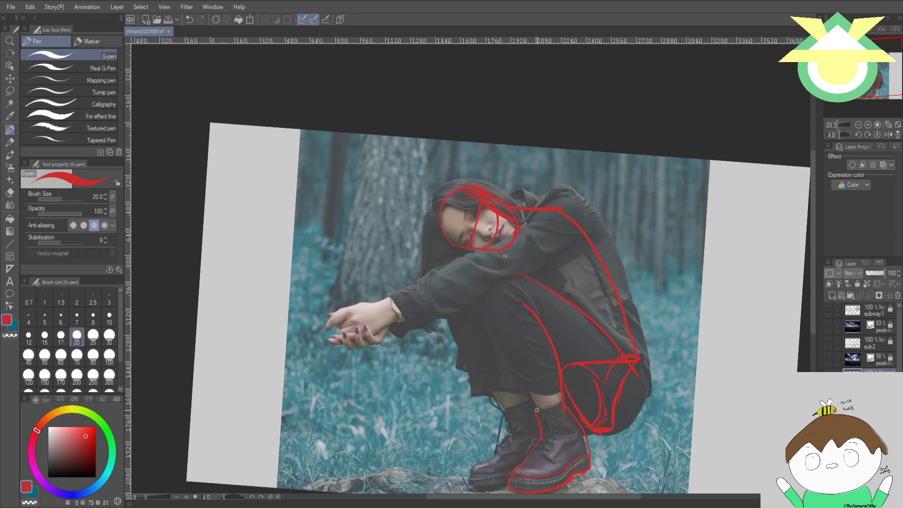
left_click_drag(535, 408, 567, 403)
- Outline the far boot with its sole and trace the front of the far leg from knee to ankle
mouse_move(504, 408)
left_mouse_down()
mouse_move(516, 435)
mouse_move(473, 467)
left_mouse_up()
left_click_drag(470, 483, 508, 481)
left_click_drag(447, 321, 500, 404)
- Trace the underside of the outstretched arm to the wrist and block in the hand with boxy planes
mouse_move(562, 195)
left_mouse_down()
mouse_move(491, 246)
mouse_move(460, 310)
mouse_move(397, 323)
mouse_move(367, 308)
mouse_move(331, 315)
mouse_move(358, 339)
left_mouse_up()
left_click_drag(368, 305, 379, 331)
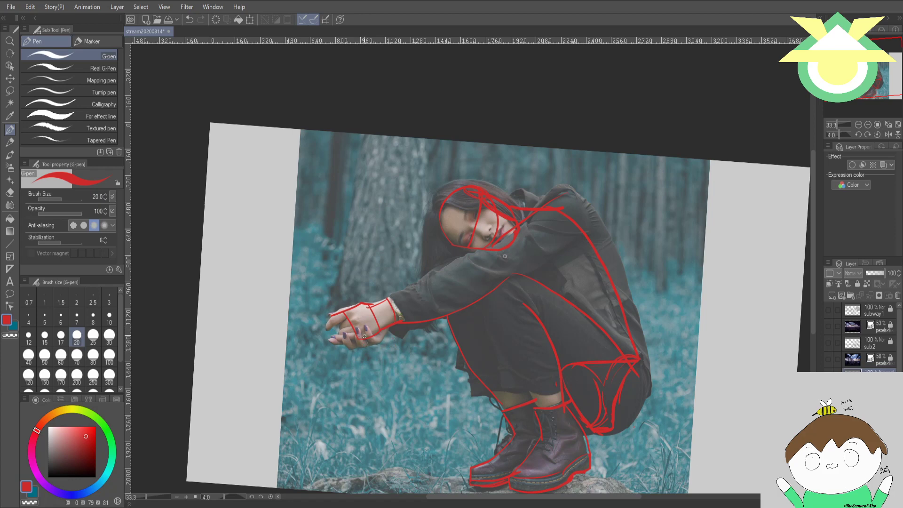
mouse_move(351, 335)
left_mouse_down()
mouse_move(371, 314)
mouse_move(394, 314)
mouse_move(380, 339)
mouse_move(352, 335)
mouse_move(381, 341)
left_mouse_up()
mouse_move(345, 311)
left_mouse_down()
mouse_move(354, 335)
mouse_move(360, 310)
mouse_move(365, 340)
mouse_move(382, 327)
mouse_move(370, 332)
mouse_move(371, 312)
mouse_move(377, 321)
mouse_move(360, 302)
mouse_move(395, 309)
left_mouse_up()
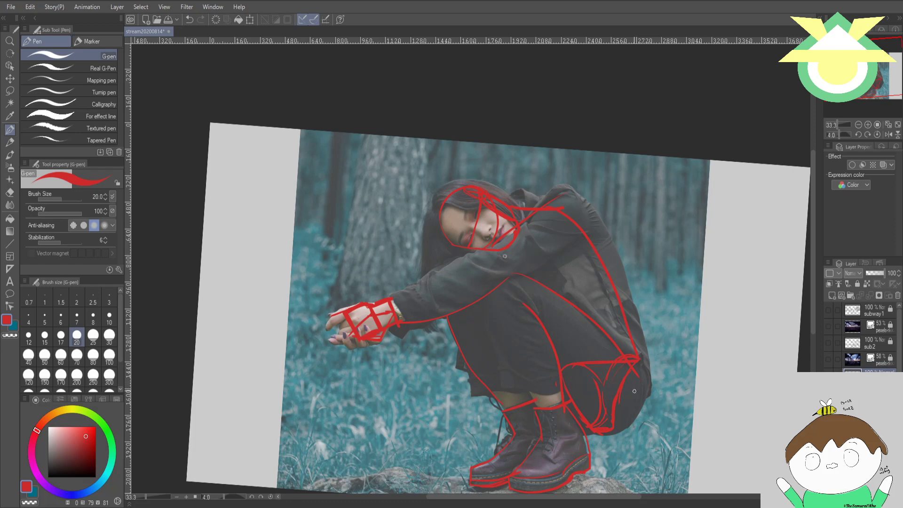
- Add the outer contour of the jacket from the neck over the shoulder and down the back to the hip
mouse_move(565, 216)
left_mouse_down()
mouse_move(550, 206)
mouse_move(568, 220)
left_mouse_up()
key("ctrl+z")
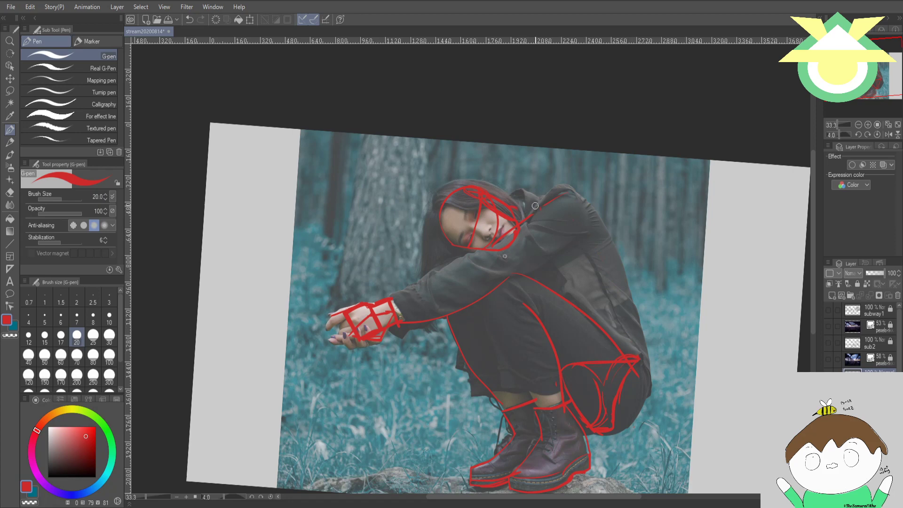
mouse_move(516, 207)
left_mouse_down()
mouse_move(553, 188)
mouse_move(619, 239)
mouse_move(645, 339)
left_mouse_up()
mouse_move(581, 194)
left_mouse_down()
mouse_move(626, 268)
mouse_move(661, 396)
left_mouse_up()
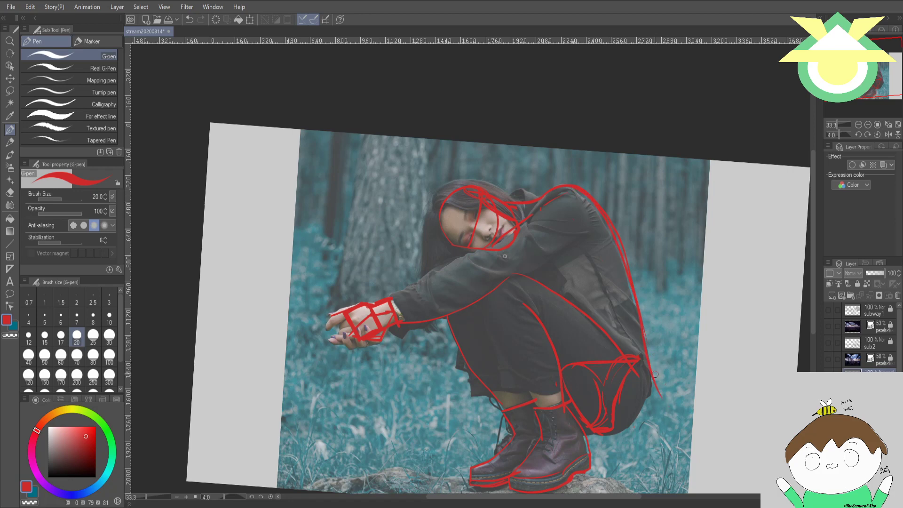
key("ctrl+z")
left_click_drag(650, 346, 651, 408)
- Hide the forest photo to check the red sketch alone, and hide the sketch layer too
left_click_drag(696, 318, 637, 292)
key("r")
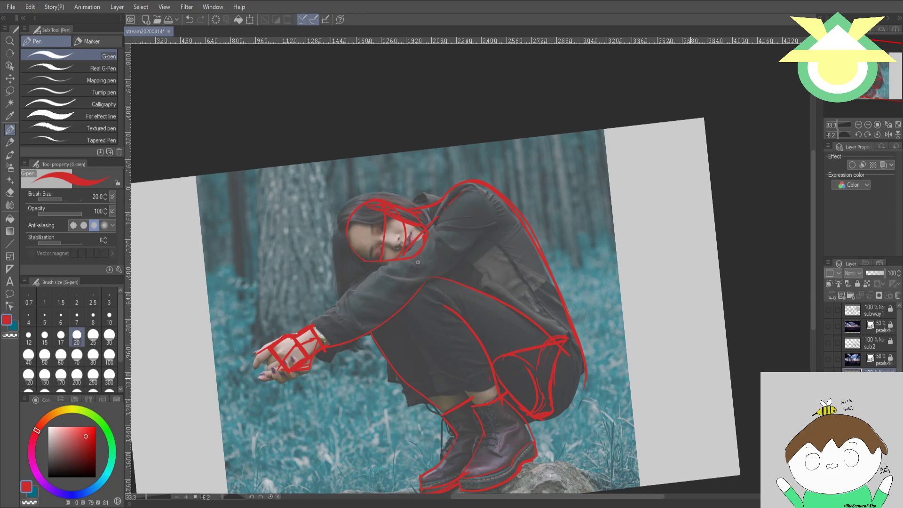
left_click(828, 392)
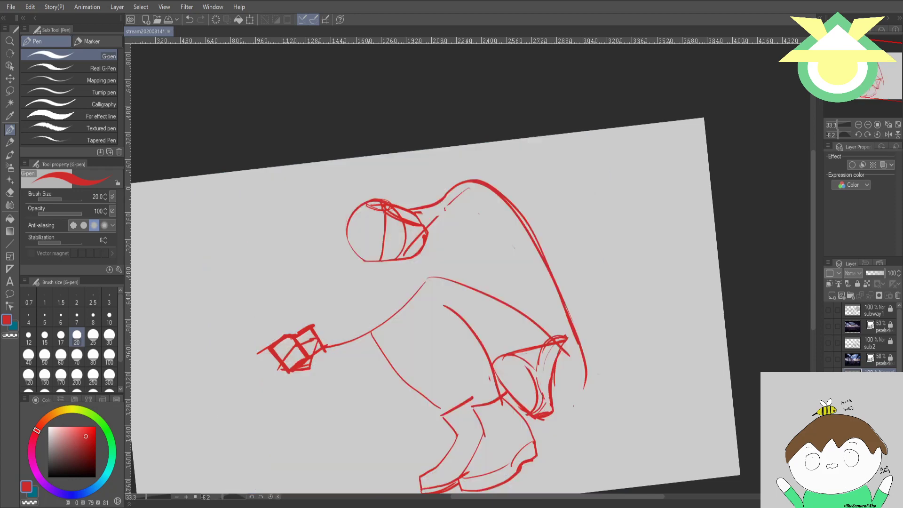
left_click(829, 376)
left_click(828, 376)
left_click(828, 375)
- Add a new raster layer and show the reference photo of the woman crouching by the claw machines
left_click(875, 391)
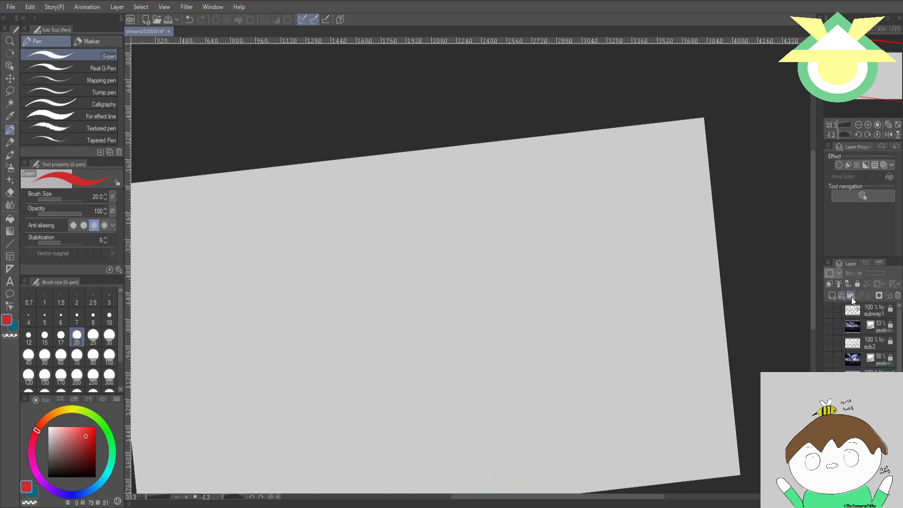
left_click(834, 296)
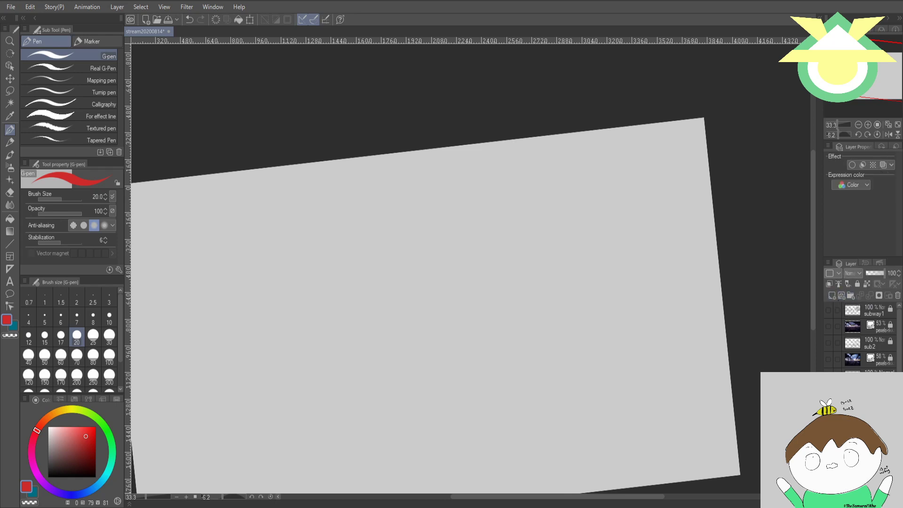
left_click(874, 392)
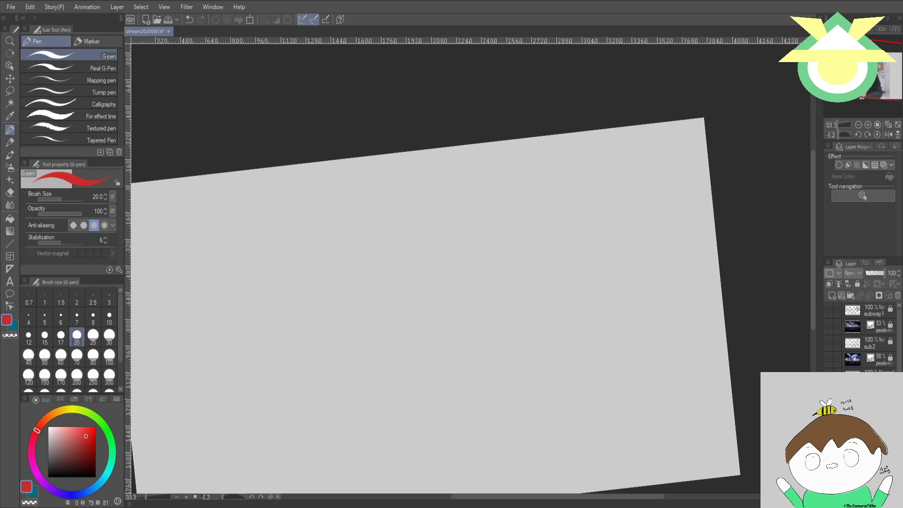
mouse_move(659, 389)
left_mouse_down()
mouse_move(638, 307)
mouse_move(677, 340)
left_mouse_up()
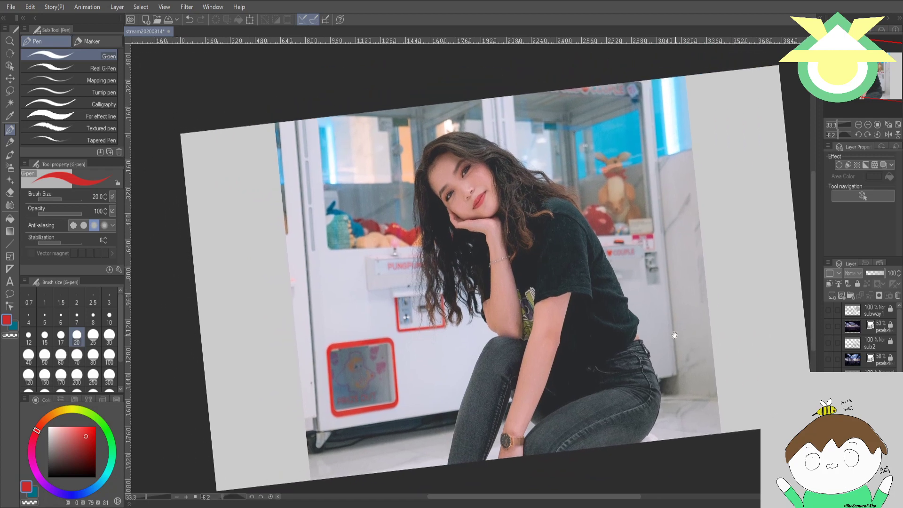
- Scale the claw machine photo to 55% about its center and shift it slightly upward on the canvas
left_click(250, 20)
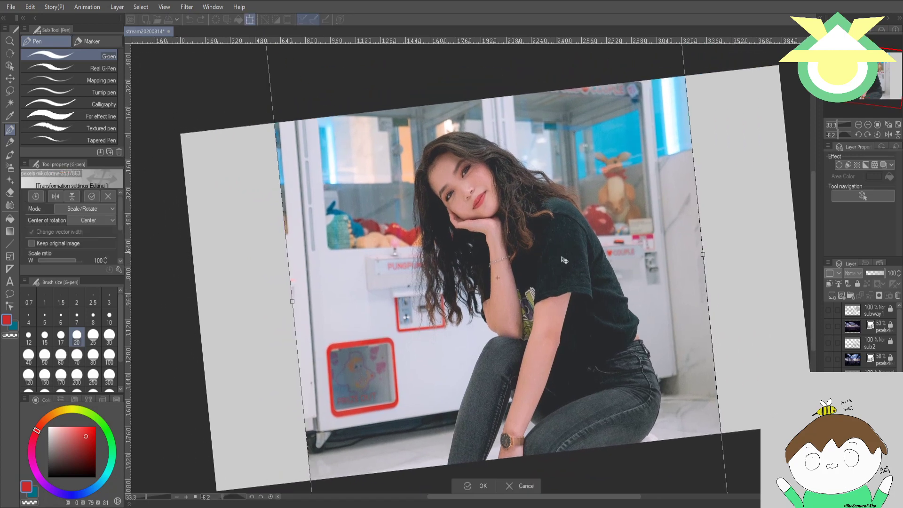
left_click_drag(748, 401, 703, 335)
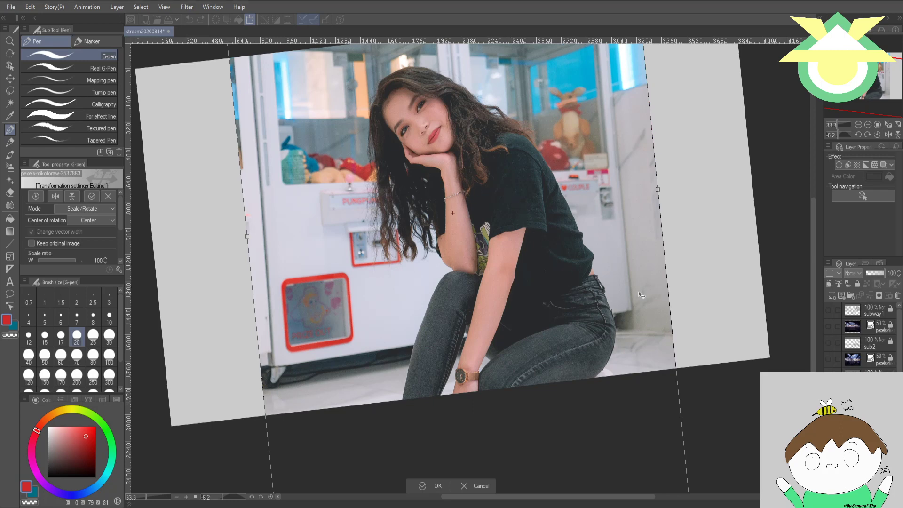
left_click_drag(644, 270, 675, 343)
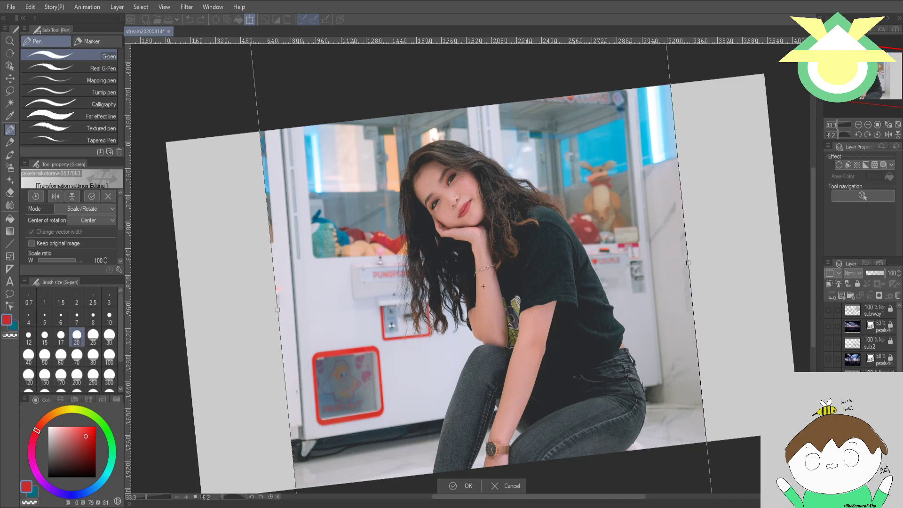
scroll(579, 221, "down", 4)
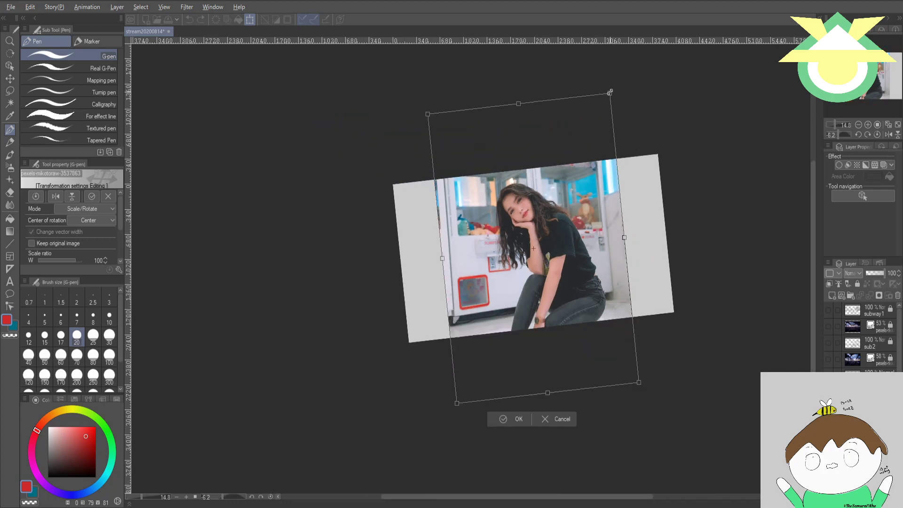
left_click_drag(610, 94, 597, 161)
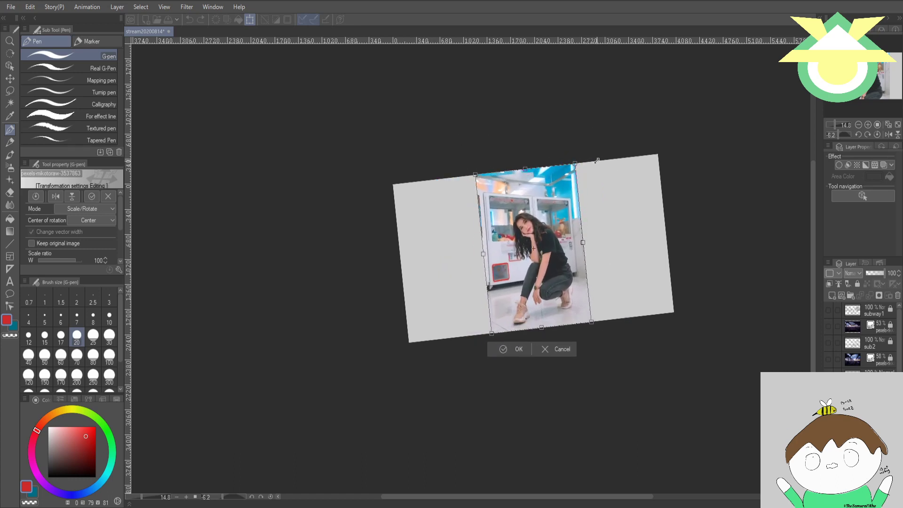
left_click_drag(529, 267, 522, 253)
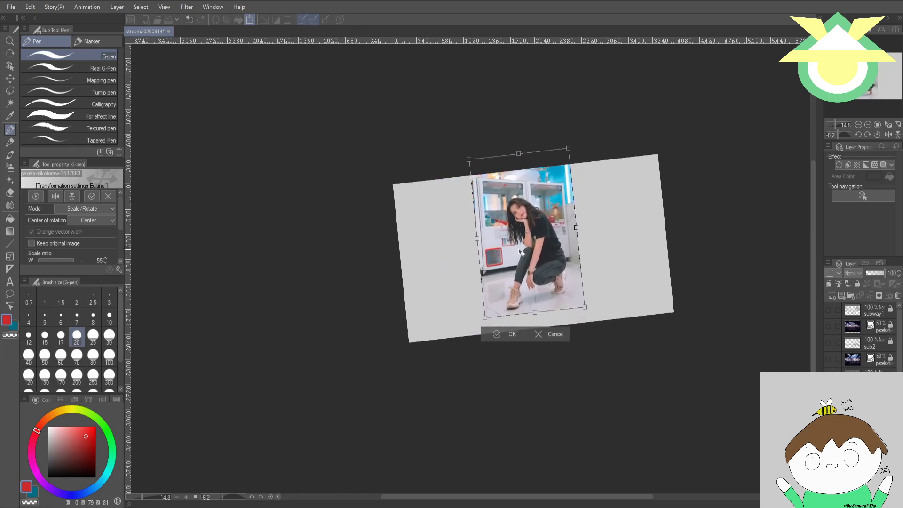
left_click(515, 334)
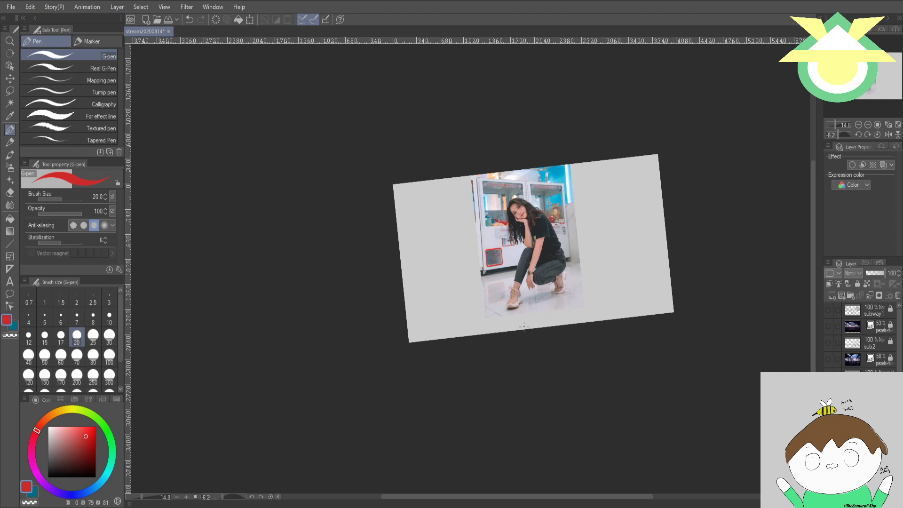
- Save the file and select the reference photo's layer in the layer stack
key("ctrl+s")
scroll(545, 270, "up", 3)
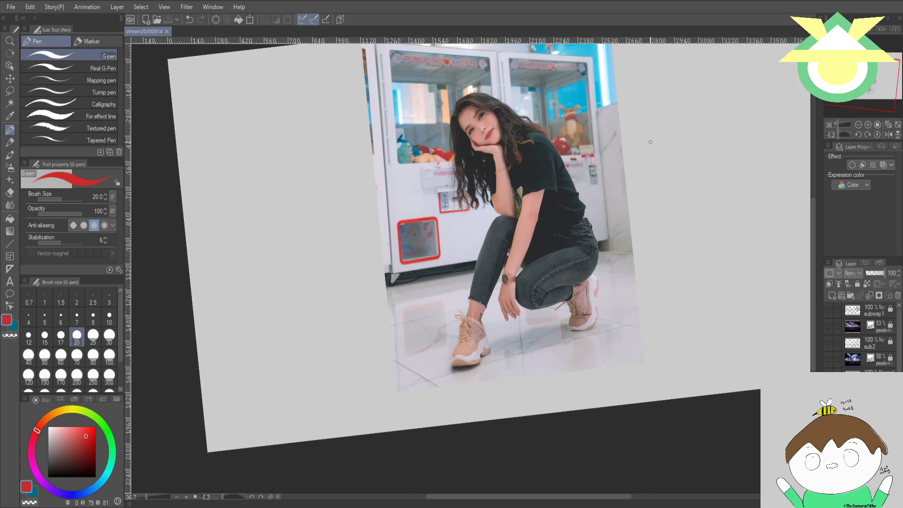
scroll(681, 142, "up", 3)
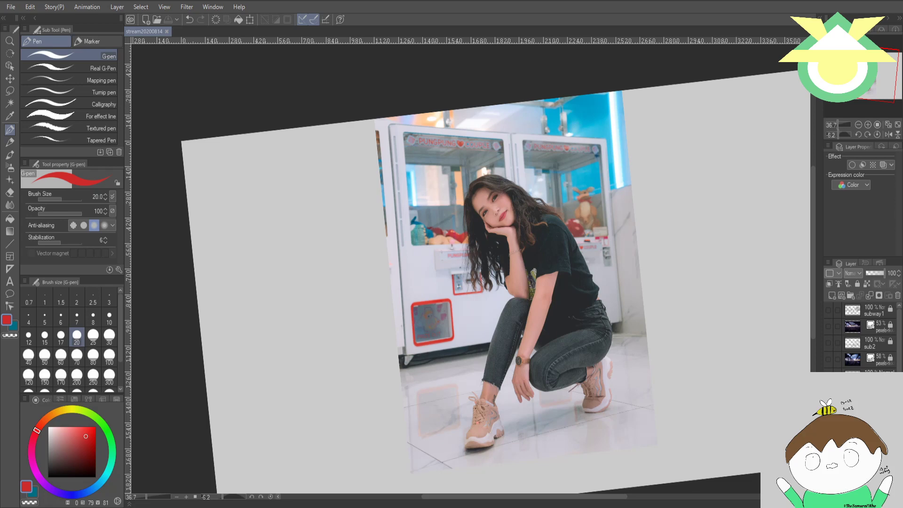
left_click(874, 451)
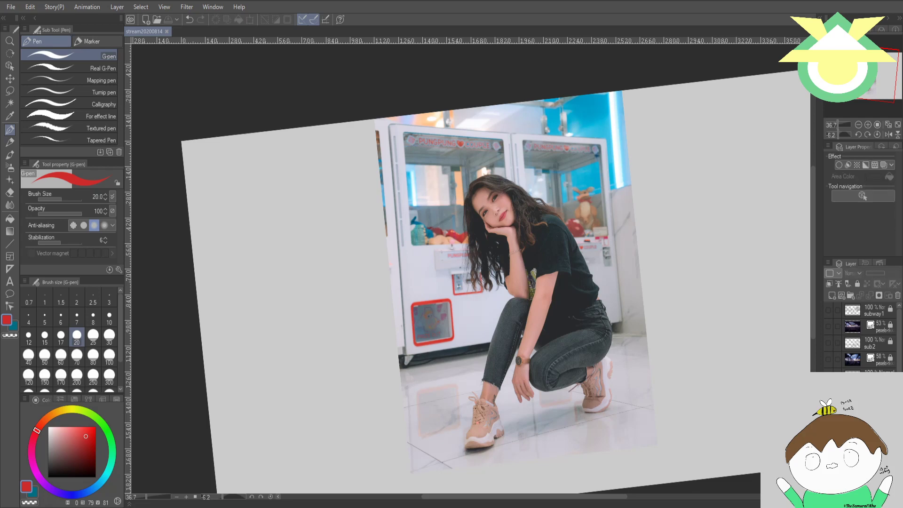
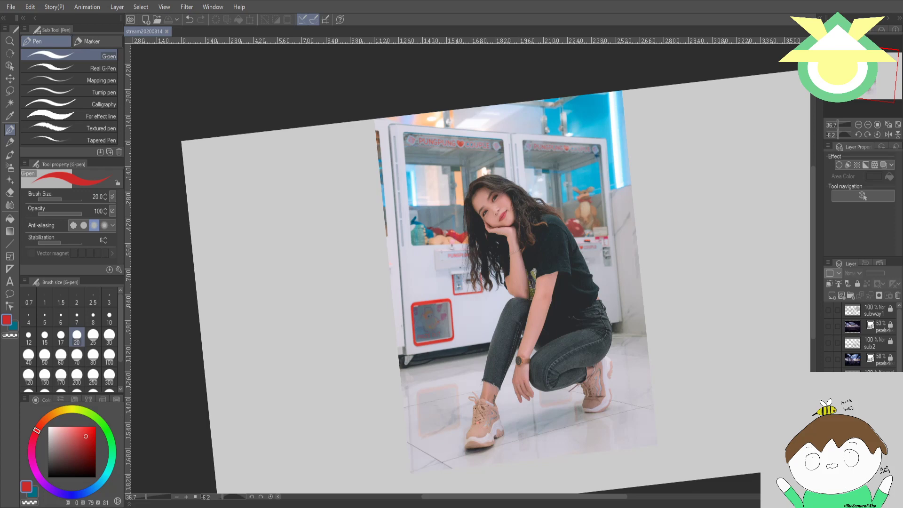
- Lower the opacity of the claw machine photo's layer and lock that layer against drawing
scroll(733, 334, "down", 2)
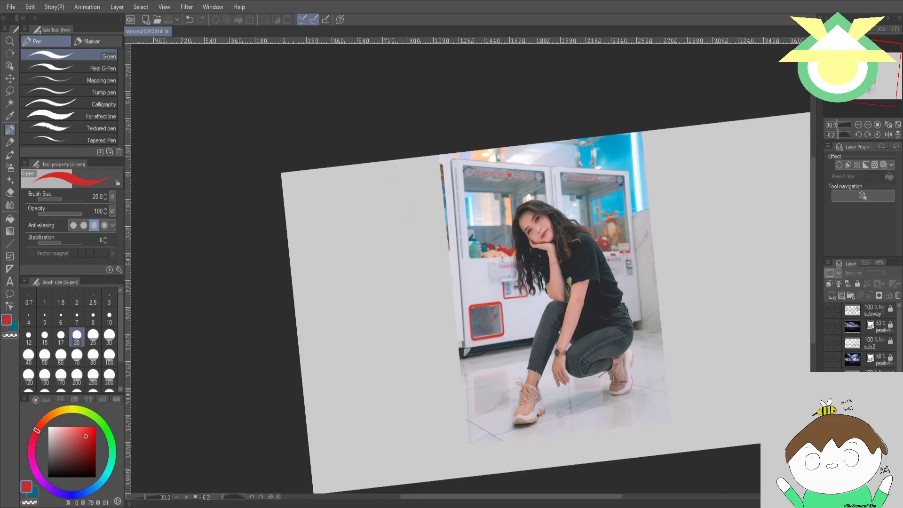
scroll(654, 371, "up", 5)
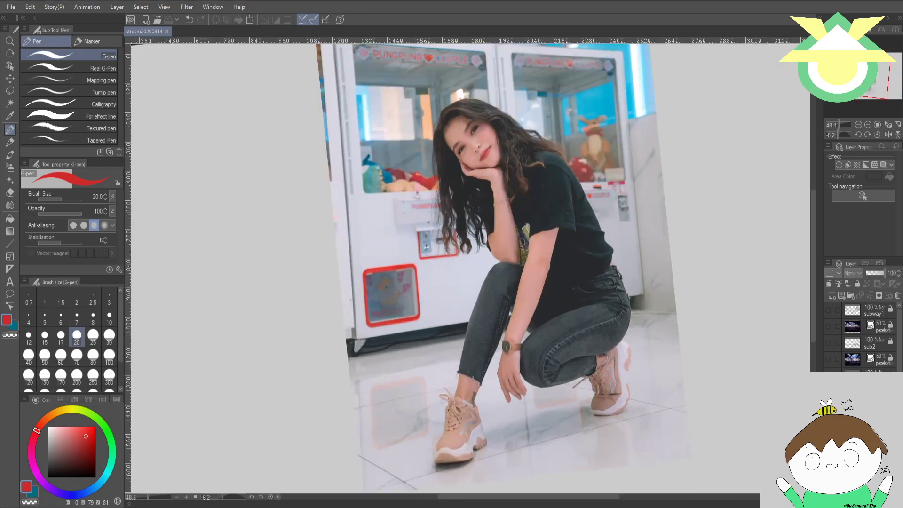
left_click(870, 414)
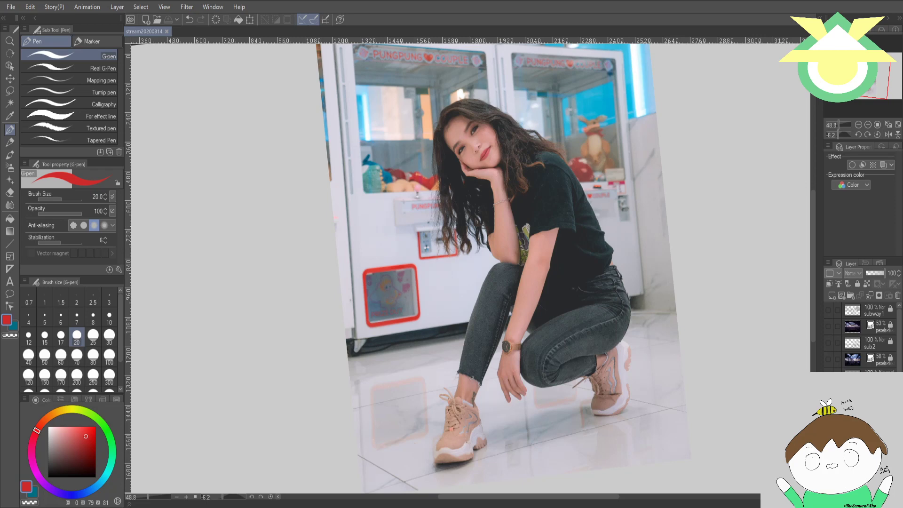
left_click(865, 423)
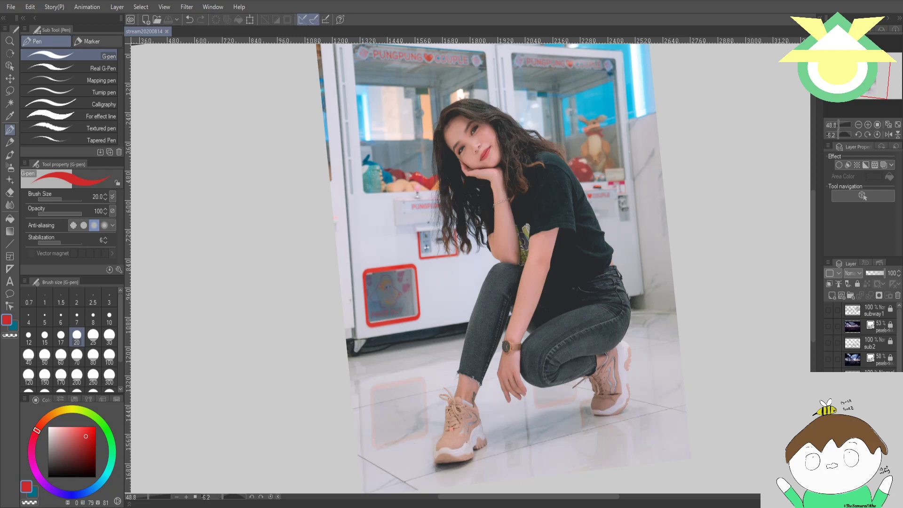
left_click(877, 273)
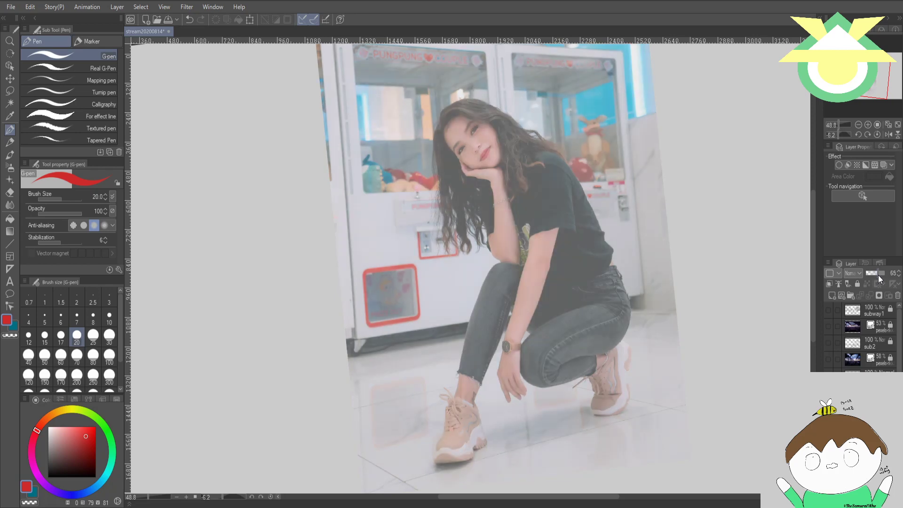
left_click(859, 285)
- Add a new raster layer for tracing the crouching woman and bring her whole figure into view
scroll(532, 189, "up", 2)
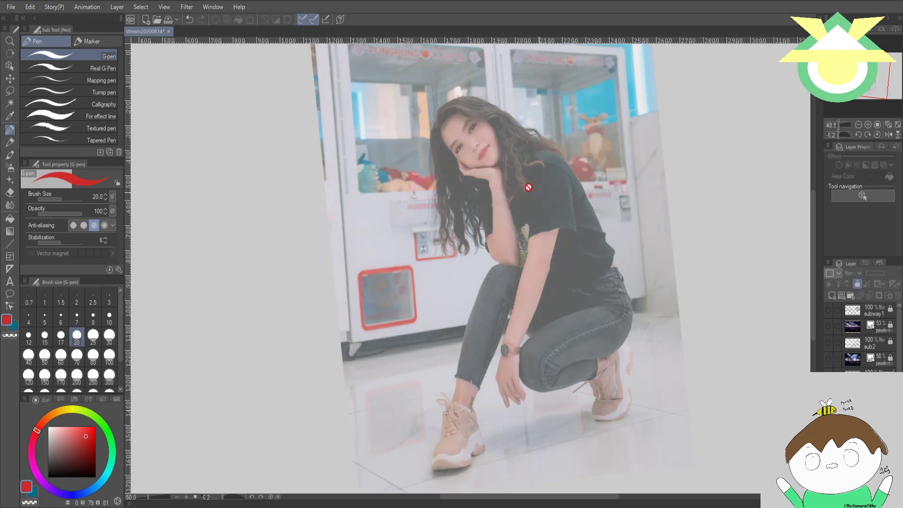
key("ctrl+shift+n")
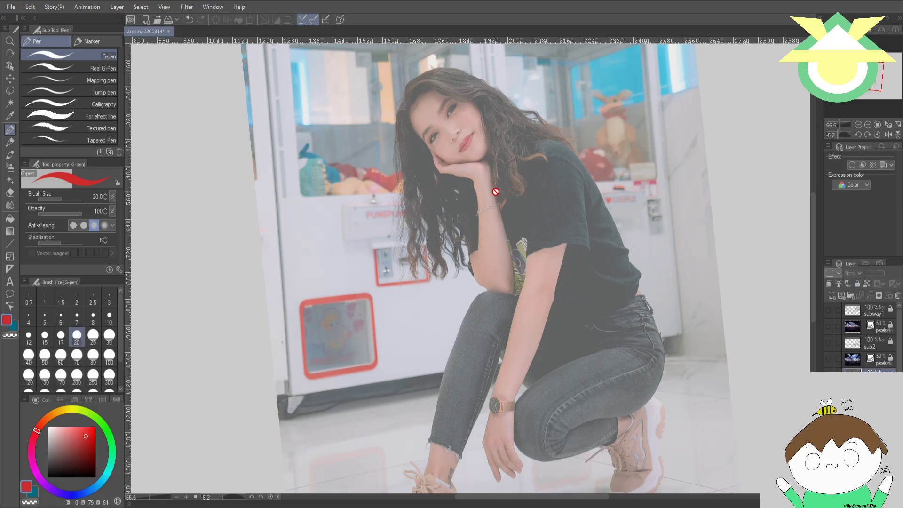
scroll(495, 192, "up", 1)
scroll(495, 192, "down", 3)
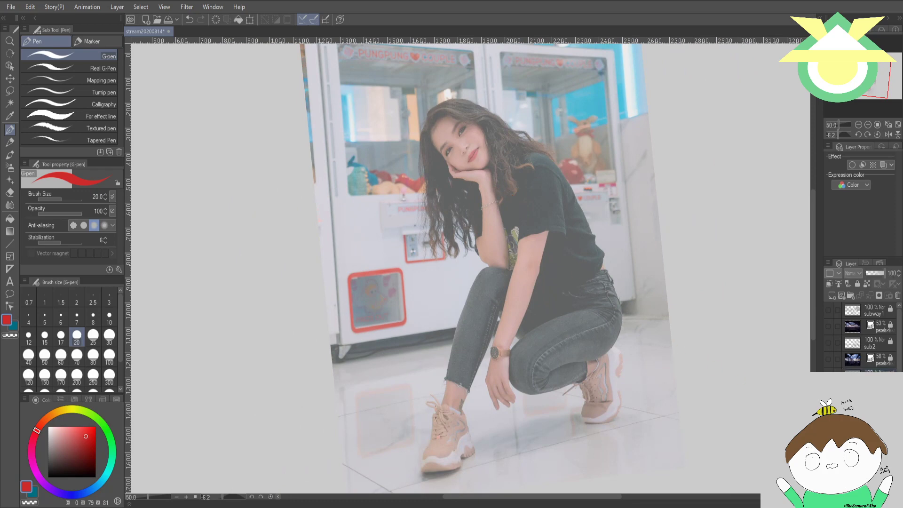
left_click_drag(653, 199, 690, 208)
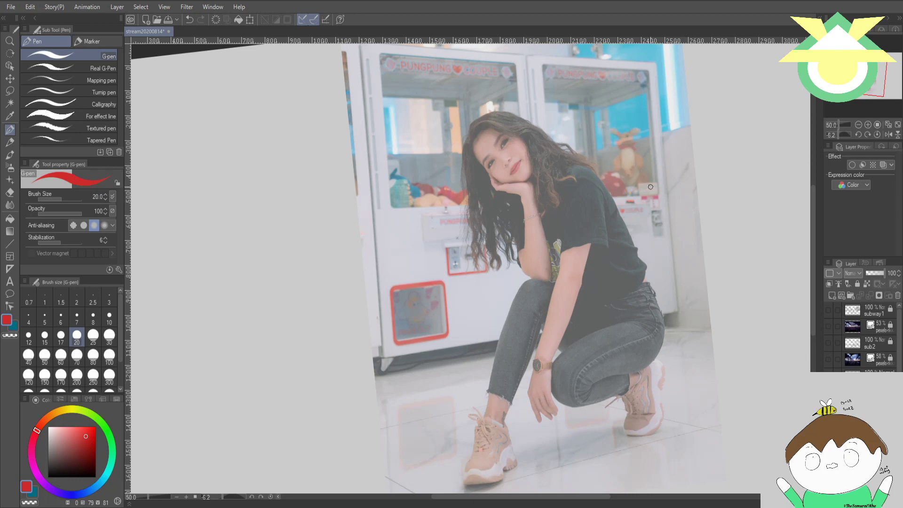
left_click_drag(620, 187, 573, 144)
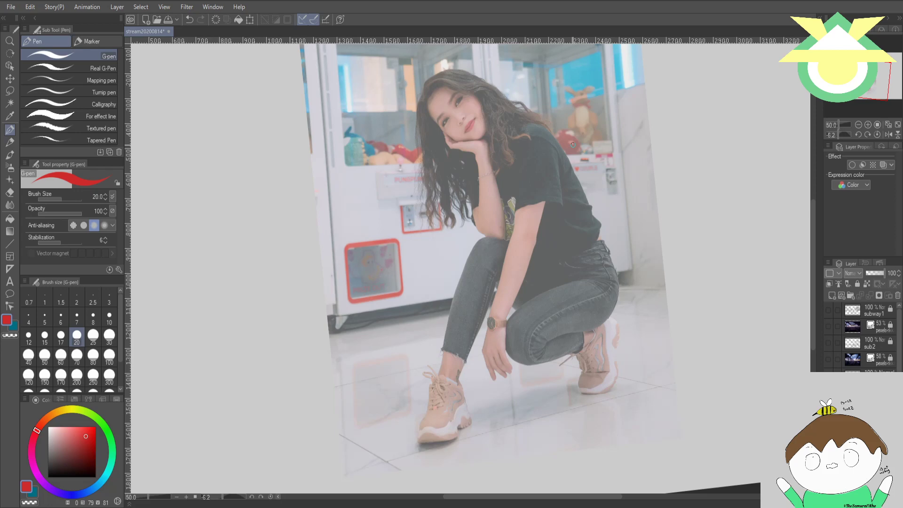
mouse_move(465, 85)
left_mouse_down()
mouse_move(447, 132)
mouse_move(462, 89)
left_mouse_up()
key("ctrl+z")
left_click_drag(426, 94, 470, 80)
key("ctrl+z")
mouse_move(452, 129)
left_mouse_down()
mouse_move(430, 85)
mouse_move(468, 87)
left_mouse_up()
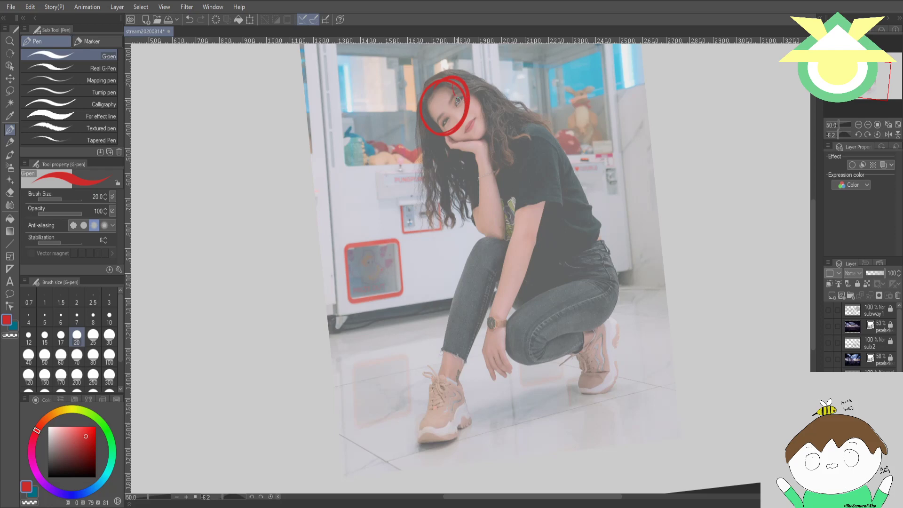
left_click_drag(458, 100, 471, 85)
key("ctrl+z")
key("ctrl+z")
key("ctrl+z")
- Sketch the woman's tilted head as a circle with a side-plane oval, a jaw outline and crossed face guidelines
mouse_move(432, 107)
left_mouse_down()
mouse_move(466, 80)
mouse_move(448, 126)
mouse_move(436, 86)
mouse_move(467, 103)
mouse_move(465, 78)
mouse_move(474, 101)
left_mouse_up()
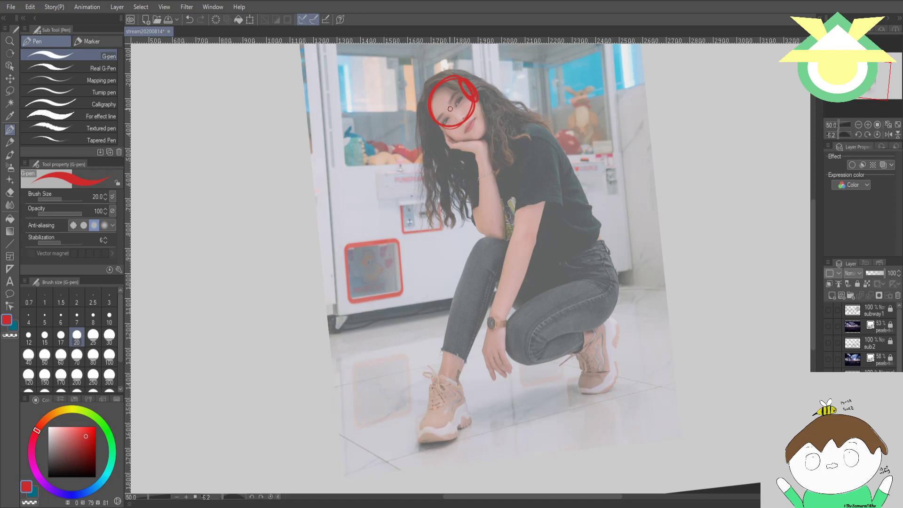
mouse_move(466, 93)
left_mouse_down()
mouse_move(443, 125)
mouse_move(465, 96)
left_mouse_up()
left_click_drag(480, 136, 485, 131)
mouse_move(437, 125)
left_mouse_down()
mouse_move(459, 141)
mouse_move(487, 131)
left_mouse_up()
left_click_drag(479, 101, 487, 129)
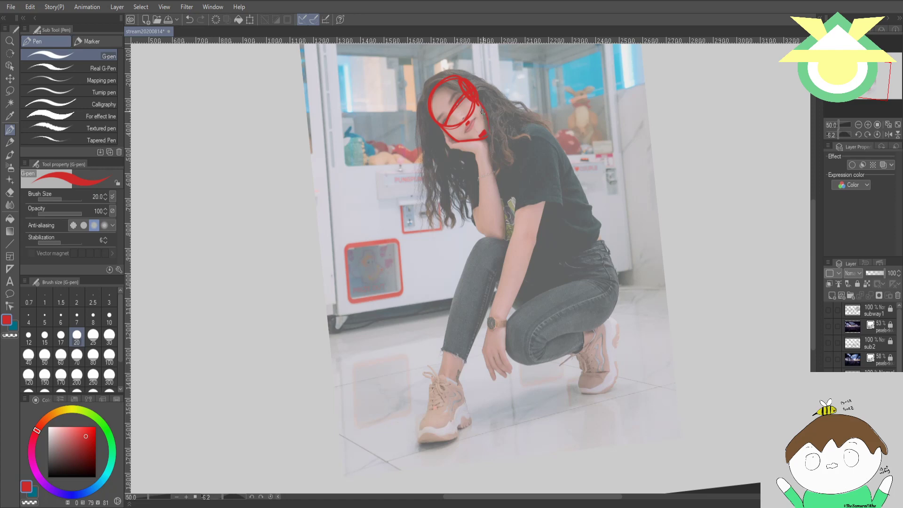
mouse_move(475, 96)
left_mouse_down()
mouse_move(491, 119)
mouse_move(492, 134)
mouse_move(480, 101)
mouse_move(486, 138)
mouse_move(469, 89)
mouse_move(484, 134)
left_mouse_up()
left_click_drag(435, 92, 485, 135)
- Trace the curve of the woman's back from the neck down to the buttocks
mouse_move(510, 115)
left_mouse_down()
mouse_move(554, 135)
mouse_move(604, 218)
left_mouse_up()
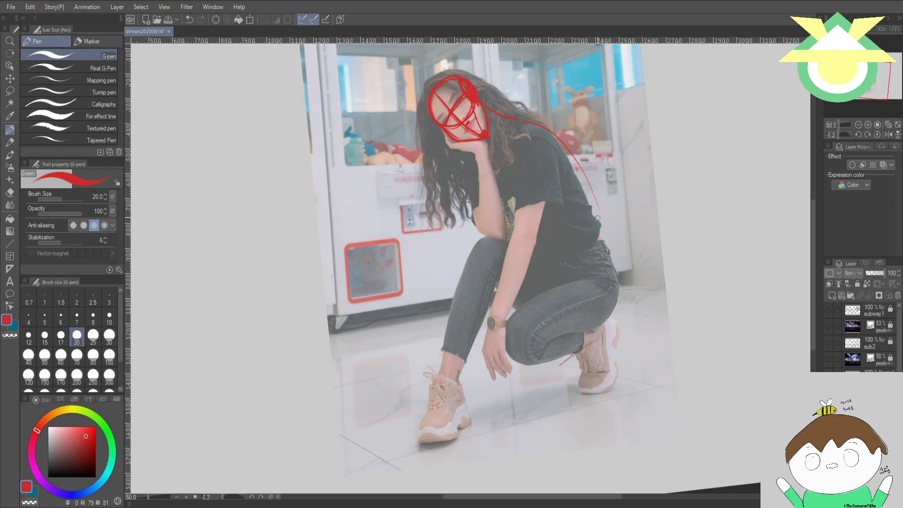
key("ctrl+z")
mouse_move(530, 122)
left_mouse_down()
mouse_move(619, 260)
mouse_move(600, 237)
mouse_move(616, 311)
left_mouse_up()
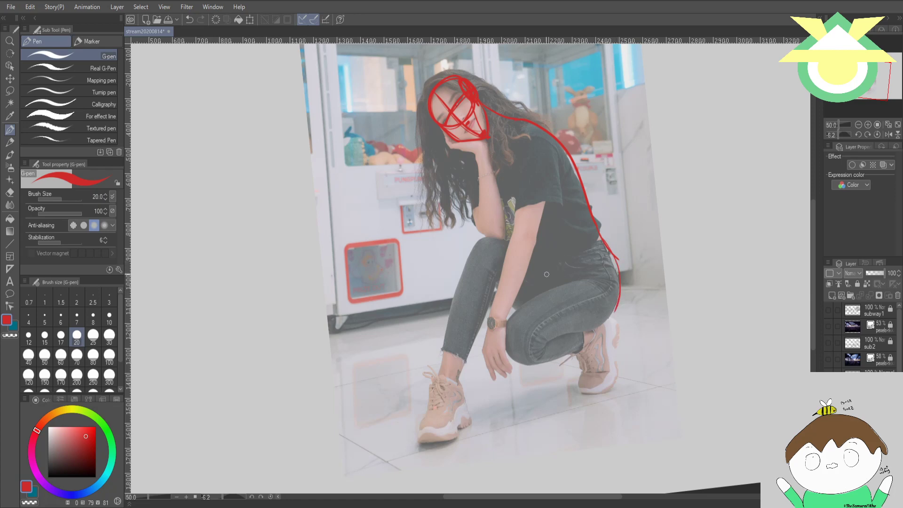
- Block in the woman's pelvis as a brief-shaped form with a waistline, side edge and leg opening
left_click_drag(535, 259, 557, 294)
left_click_drag(535, 258, 614, 268)
left_click_drag(553, 260, 624, 252)
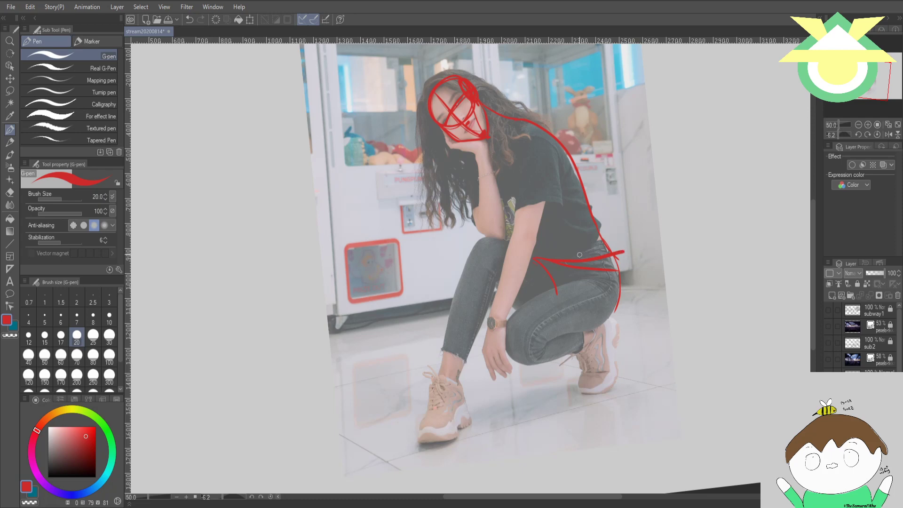
key("ctrl+z")
key("ctrl+z")
left_click_drag(532, 258, 608, 246)
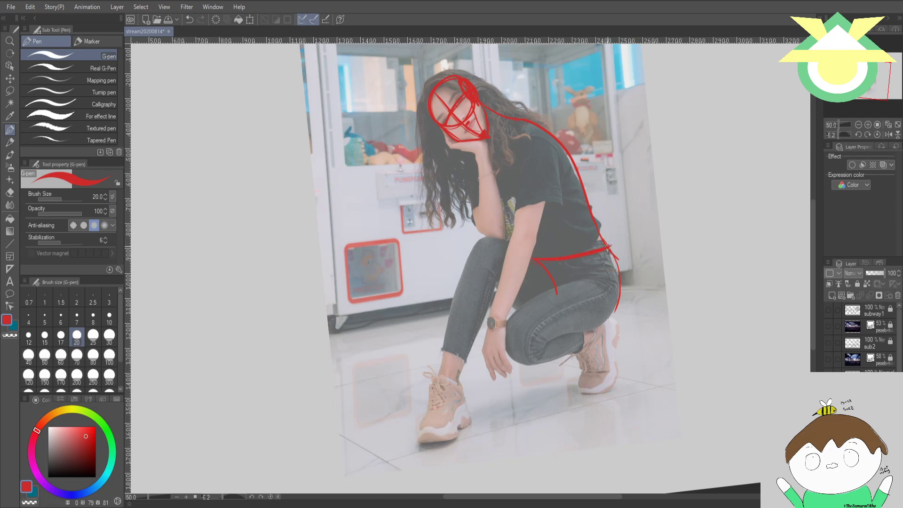
mouse_move(557, 295)
left_mouse_down()
mouse_move(570, 295)
mouse_move(606, 254)
left_mouse_up()
left_click_drag(576, 285, 609, 251)
left_click_drag(570, 295, 590, 285)
left_click_drag(551, 288, 553, 310)
mouse_move(556, 294)
left_mouse_down()
mouse_move(598, 278)
mouse_move(623, 290)
left_mouse_up()
left_click_drag(544, 260, 616, 273)
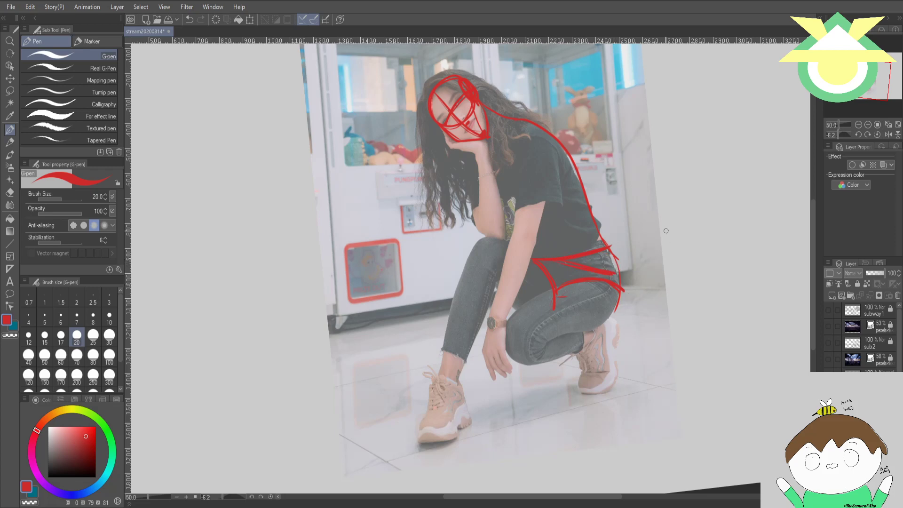
- Draw a front-view pelvis diagram in the empty area beside the photo, with a circle at each hip joint
mouse_move(672, 249)
left_mouse_down()
mouse_move(673, 277)
mouse_move(672, 249)
mouse_move(759, 248)
left_mouse_up()
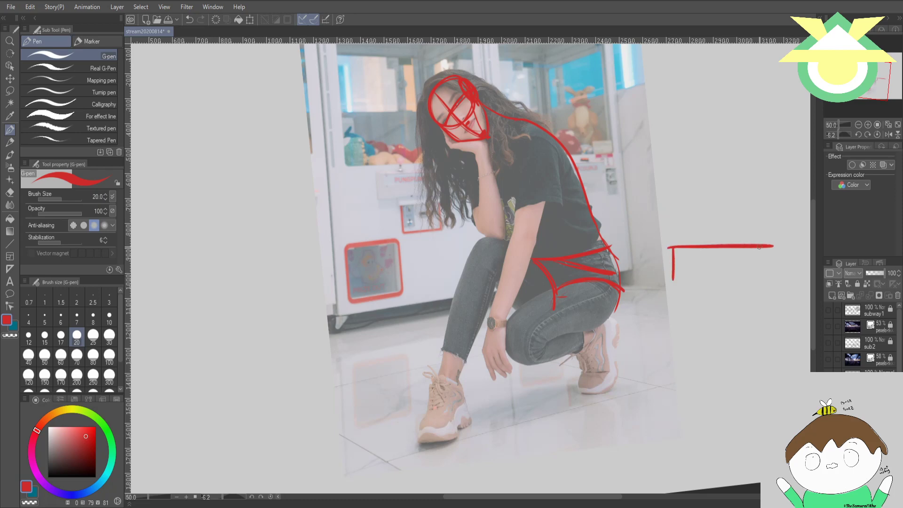
left_click_drag(673, 278, 717, 326)
mouse_move(768, 247)
left_mouse_down()
mouse_move(770, 281)
mouse_move(735, 318)
mouse_move(737, 310)
left_mouse_up()
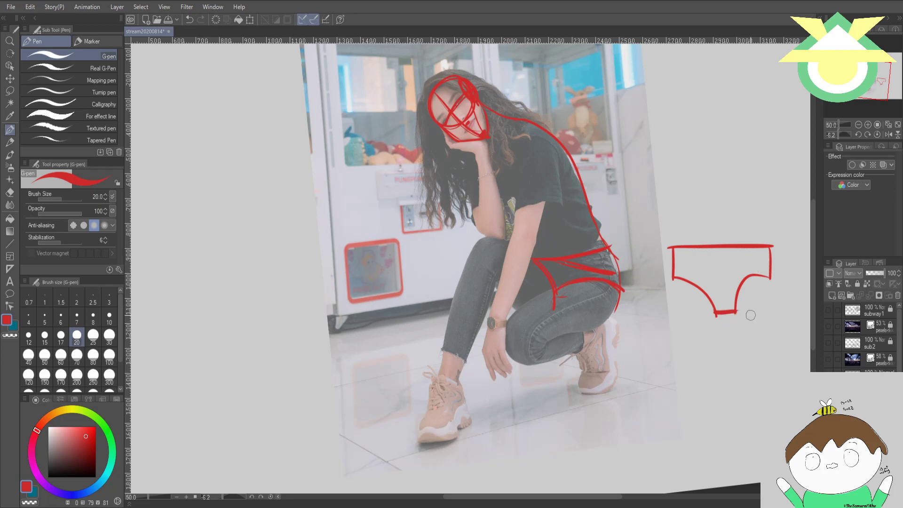
mouse_move(732, 308)
left_mouse_down()
mouse_move(658, 261)
mouse_move(597, 288)
mouse_move(613, 256)
left_mouse_up()
mouse_move(679, 248)
left_mouse_down()
mouse_move(694, 266)
mouse_move(678, 282)
left_mouse_up()
- Draw both legs under the pelvis diagram as straight thigh and shin lines with small knee joints
left_click_drag(599, 305, 602, 382)
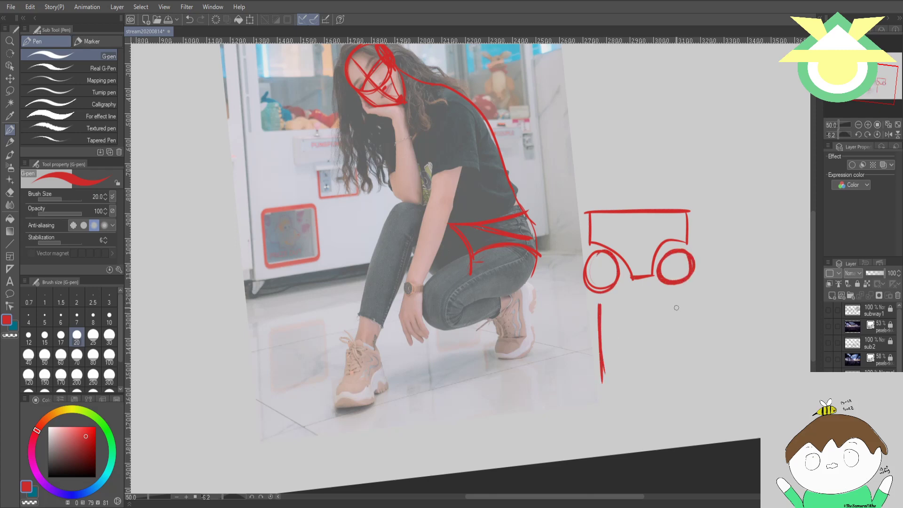
left_click_drag(677, 293, 677, 379)
left_click_drag(601, 395, 606, 454)
left_click_drag(602, 385, 597, 390)
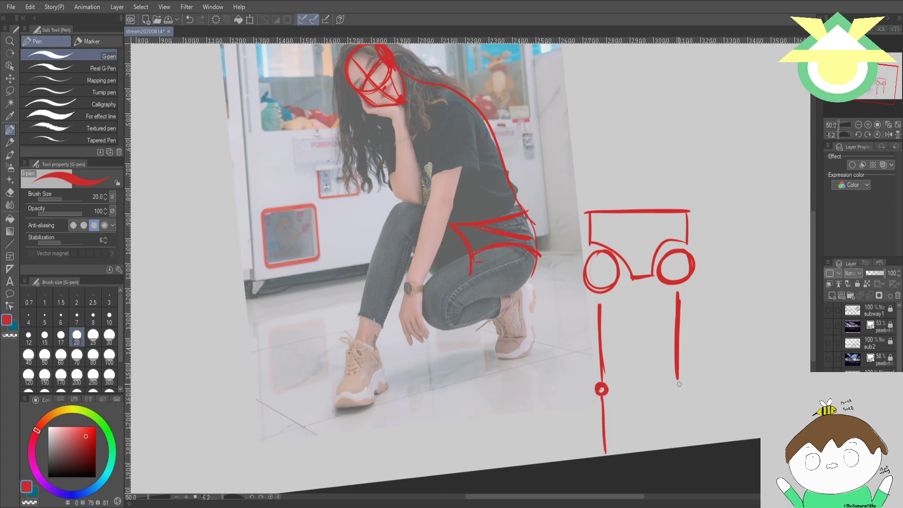
left_click_drag(677, 380, 676, 443)
- Draw a long vertical spine line rising from the top of the pelvis diagram
scroll(689, 320, "up", 5)
left_click_drag(624, 329, 625, 243)
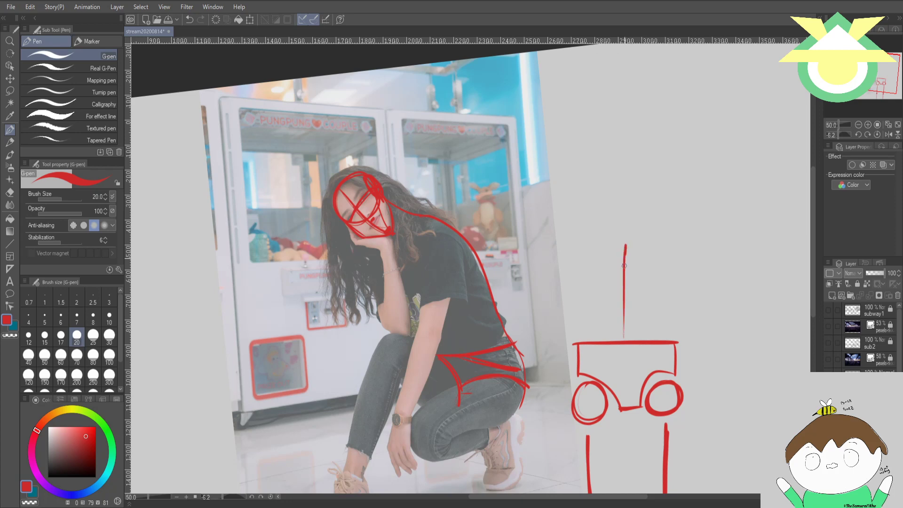
left_click_drag(624, 350, 629, 185)
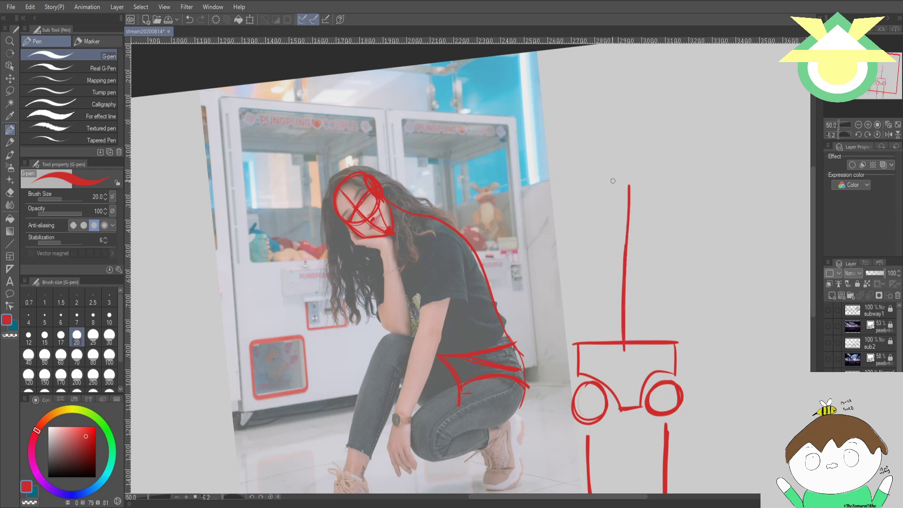
mouse_move(629, 164)
left_mouse_down()
mouse_move(640, 166)
mouse_move(596, 272)
left_mouse_up()
mouse_move(652, 175)
left_mouse_down()
mouse_move(660, 233)
mouse_move(655, 271)
left_mouse_up()
left_click_drag(594, 267, 602, 280)
key("ctrl+z")
key("ctrl+z")
key("ctrl+z")
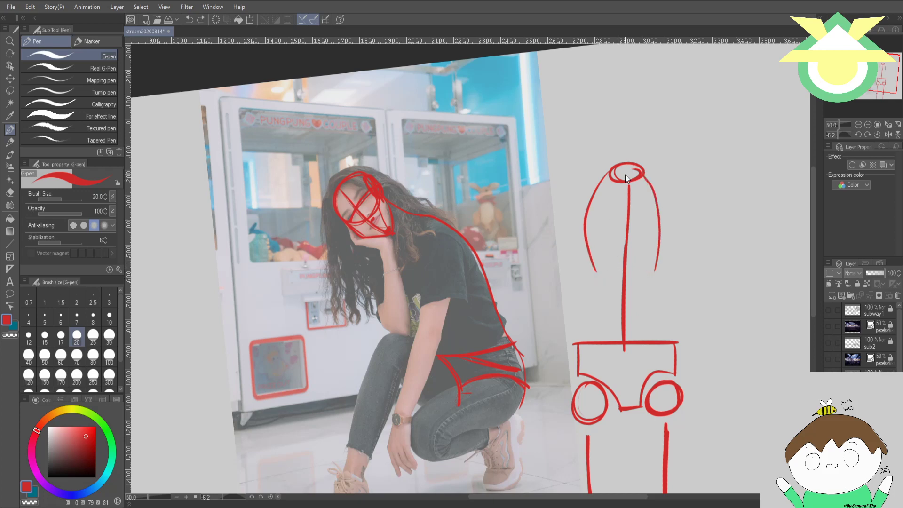
- Draw a wide rib cage with a neck ring and arched lower edge, and mark a short crossbar on the spine
mouse_move(627, 203)
left_mouse_down()
mouse_move(628, 161)
mouse_move(614, 155)
mouse_move(581, 182)
mouse_move(577, 271)
left_mouse_up()
left_click_drag(645, 152, 673, 269)
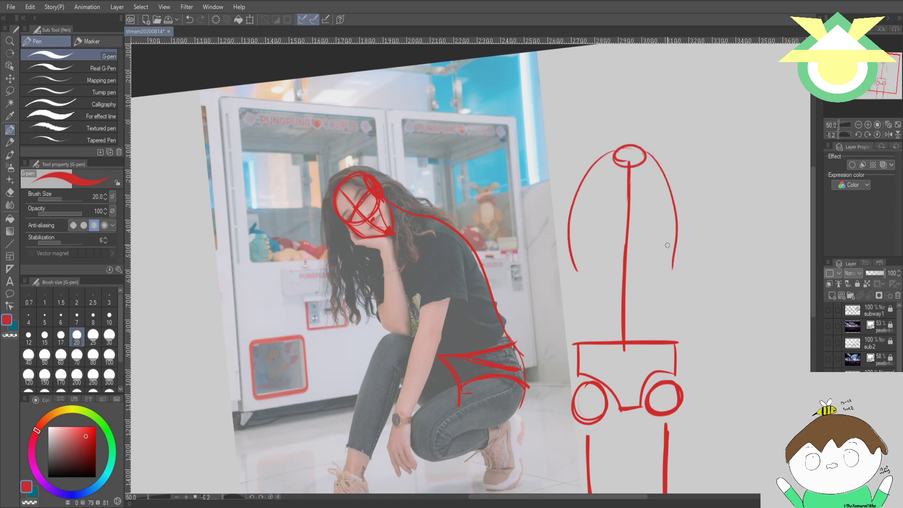
mouse_move(579, 271)
left_mouse_down()
mouse_move(615, 239)
mouse_move(655, 257)
mouse_move(665, 275)
left_mouse_up()
left_click_drag(609, 294, 636, 294)
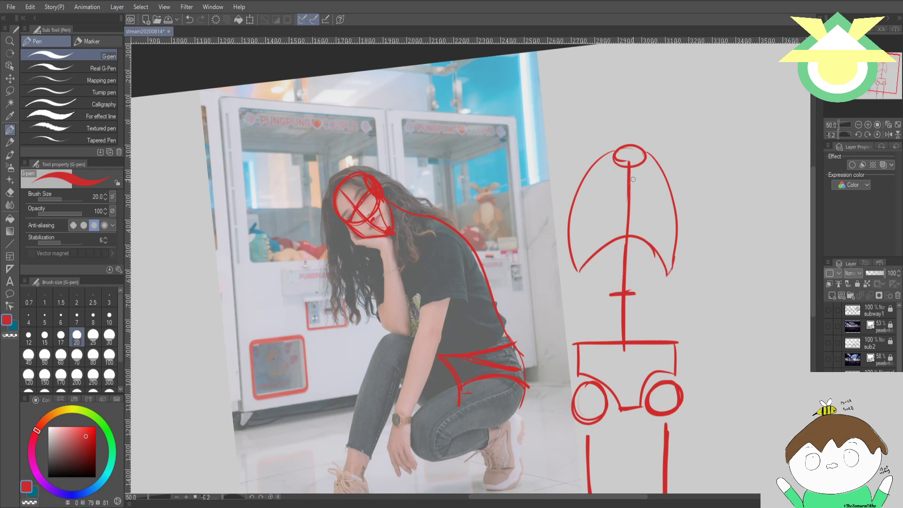
- Add a neck line and a large rounded head above the diagram's rib cage
mouse_move(629, 144)
left_mouse_down()
mouse_move(635, 114)
mouse_move(634, 136)
left_mouse_up()
key("ctrl+z")
mouse_move(629, 85)
left_mouse_down()
mouse_move(630, 77)
mouse_move(629, 121)
left_mouse_up()
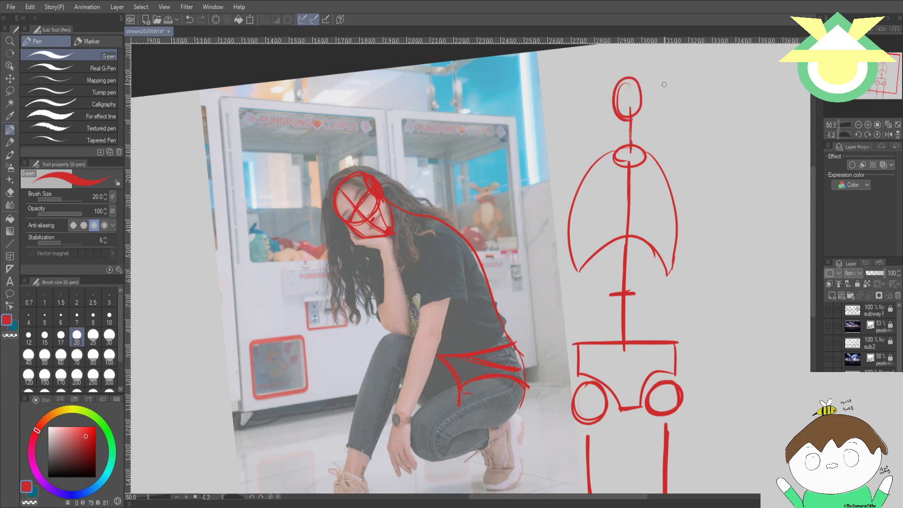
key("ctrl+z")
mouse_move(650, 91)
left_mouse_down()
mouse_move(655, 79)
mouse_move(611, 96)
left_mouse_up()
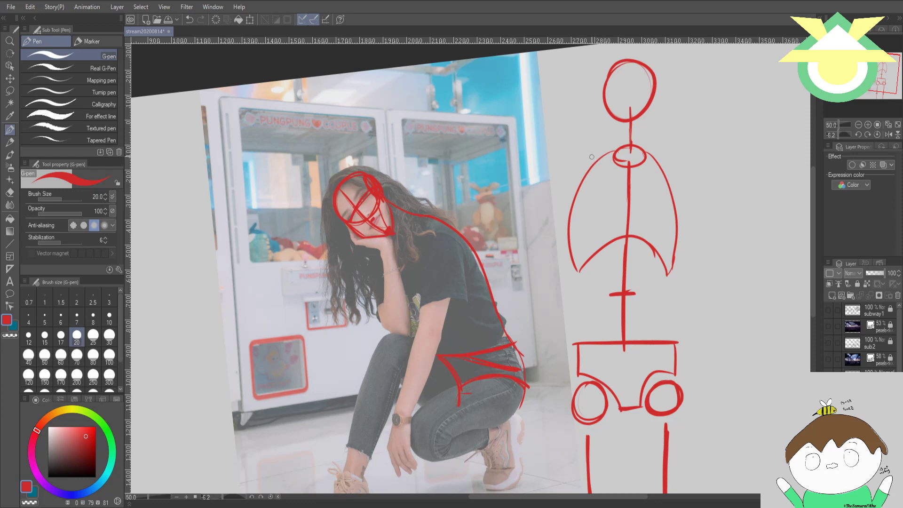
- Add angular shoulder shapes to both sides of the diagram's rib cage, with an oval joint at each shoulder
mouse_move(601, 153)
left_mouse_down()
mouse_move(614, 148)
mouse_move(570, 151)
mouse_move(579, 184)
left_mouse_up()
mouse_move(641, 143)
left_mouse_down()
mouse_move(701, 150)
mouse_move(673, 188)
left_mouse_up()
key("ctrl+z")
left_click_drag(693, 153, 668, 185)
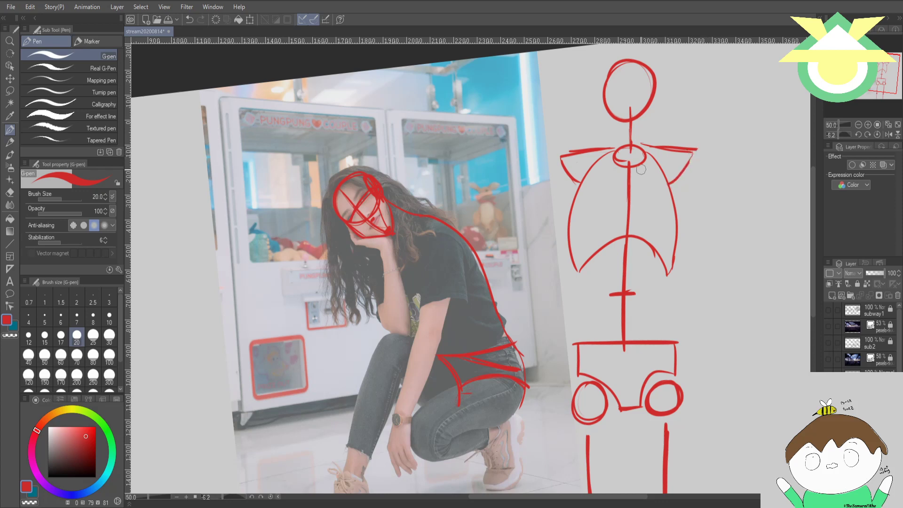
mouse_move(560, 159)
left_mouse_down()
mouse_move(555, 178)
mouse_move(572, 164)
mouse_move(566, 159)
left_mouse_up()
left_click_drag(690, 154, 685, 173)
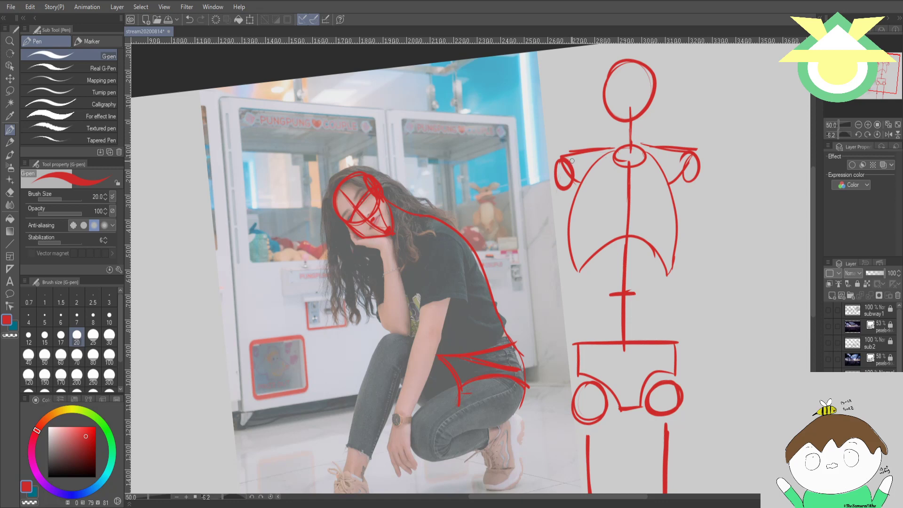
- Draw thick collarbone lines across the skeleton diagram, joining both shoulder joints through the neck ring
mouse_move(564, 159)
left_mouse_down()
mouse_move(608, 154)
mouse_move(591, 153)
mouse_move(708, 164)
left_mouse_up()
mouse_move(571, 167)
left_mouse_down()
mouse_move(682, 154)
mouse_move(652, 161)
mouse_move(697, 160)
left_mouse_up()
left_click_drag(631, 154, 684, 150)
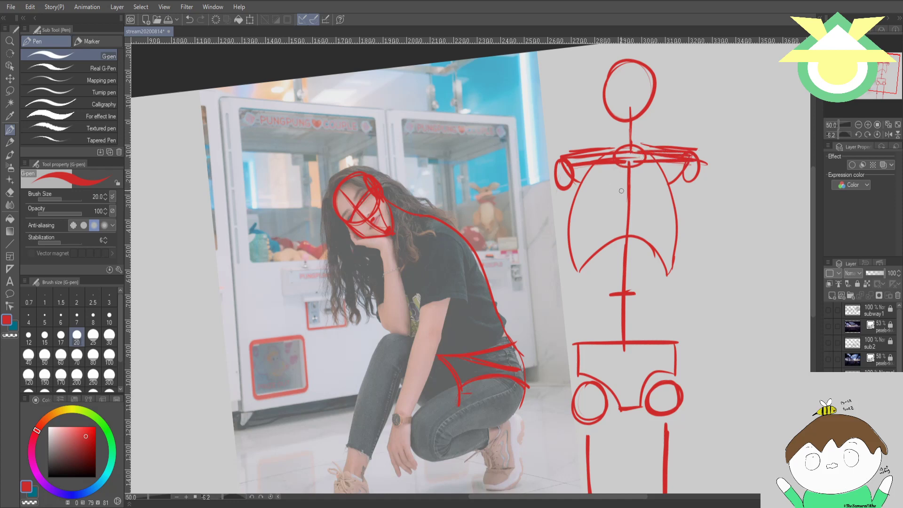
- Draw a narrow sternum and curved ribs on both sides inside the diagram's rib cage
mouse_move(624, 168)
left_mouse_down()
mouse_move(623, 215)
mouse_move(634, 207)
left_mouse_up()
left_click_drag(636, 198, 624, 208)
mouse_move(613, 172)
left_mouse_down()
mouse_move(585, 189)
mouse_move(578, 232)
left_mouse_up()
mouse_move(643, 166)
left_mouse_down()
mouse_move(666, 185)
mouse_move(670, 241)
left_mouse_up()
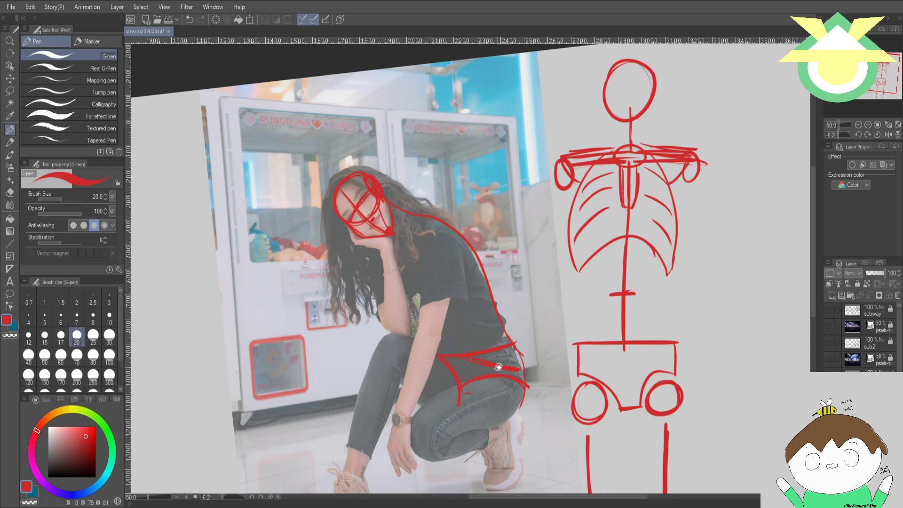
- Rework the woman's pelvis with a new waistline and two hip-joint circles, and trace the buttock curve into the thigh's underside
scroll(499, 367, "down", 3)
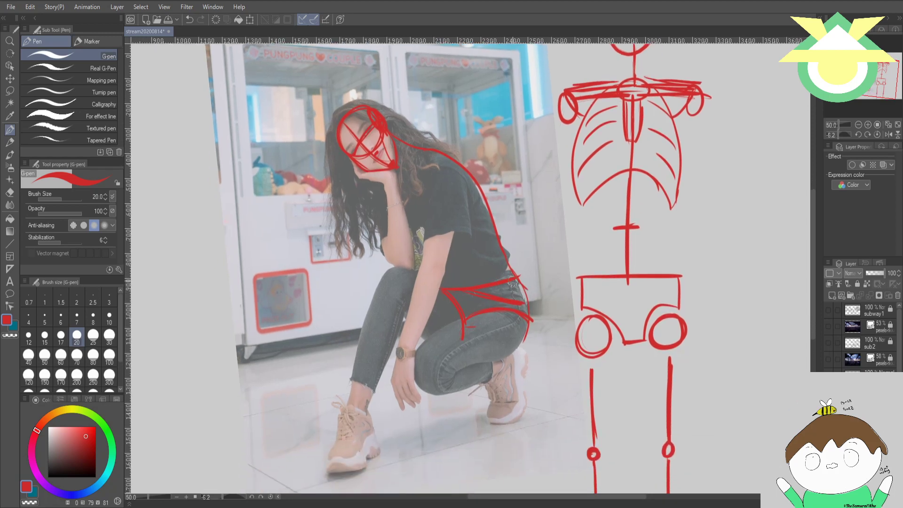
mouse_move(498, 285)
left_mouse_down()
mouse_move(473, 292)
mouse_move(517, 300)
left_mouse_up()
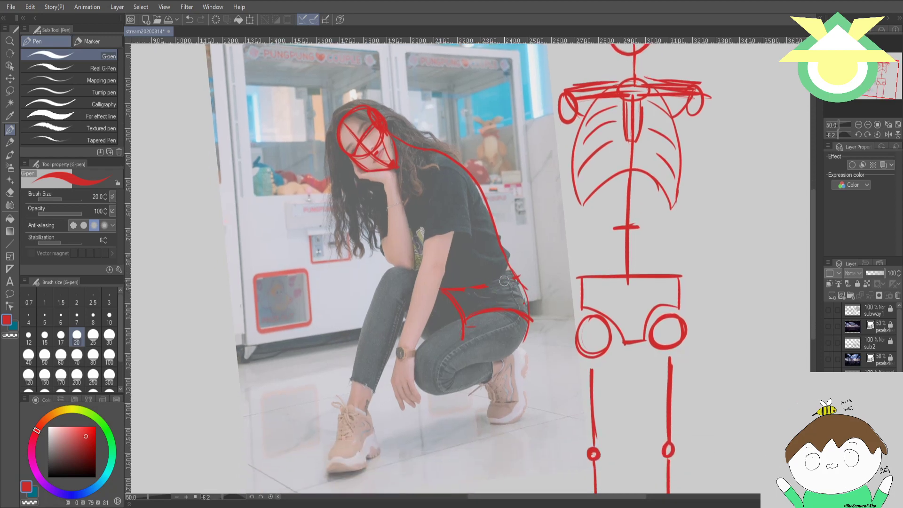
key("ctrl+z")
left_click_drag(423, 277, 511, 272)
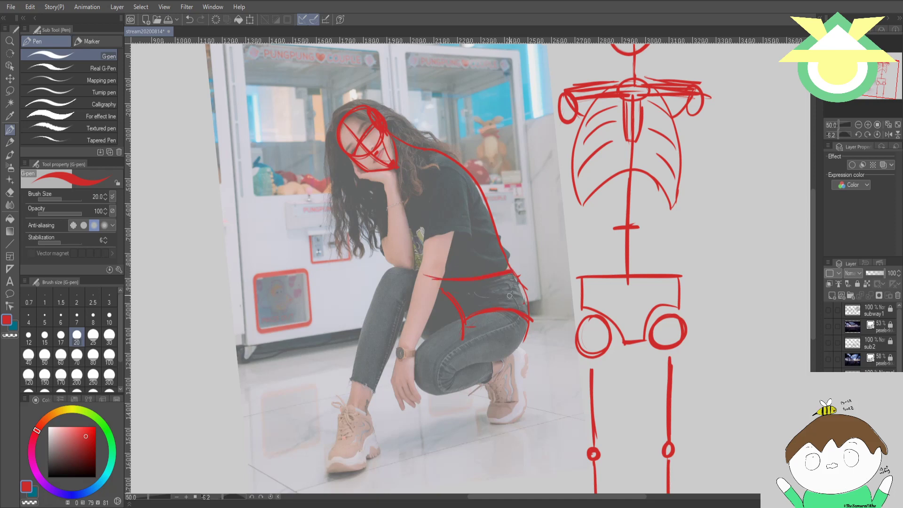
mouse_move(501, 300)
left_mouse_down()
mouse_move(522, 310)
mouse_move(489, 325)
mouse_move(517, 327)
left_mouse_up()
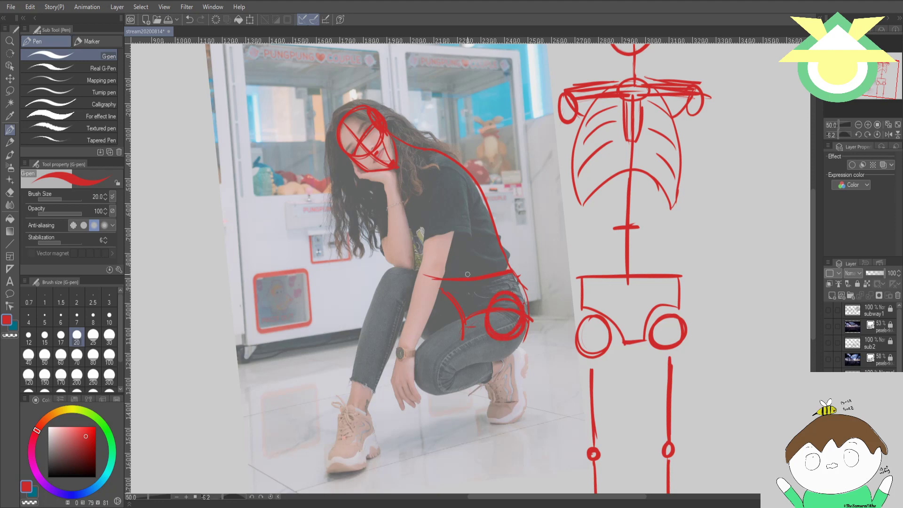
mouse_move(430, 309)
left_mouse_down()
mouse_move(449, 338)
mouse_move(459, 325)
left_mouse_up()
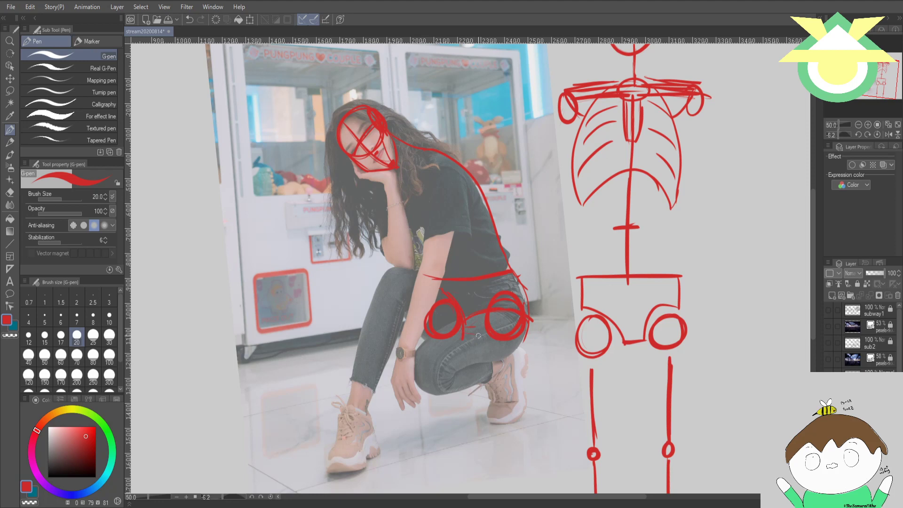
mouse_move(463, 338)
left_mouse_down()
mouse_move(482, 338)
mouse_move(485, 320)
left_mouse_up()
mouse_move(430, 289)
left_mouse_down()
mouse_move(444, 291)
mouse_move(424, 276)
mouse_move(432, 288)
left_mouse_up()
left_click_drag(530, 322, 453, 370)
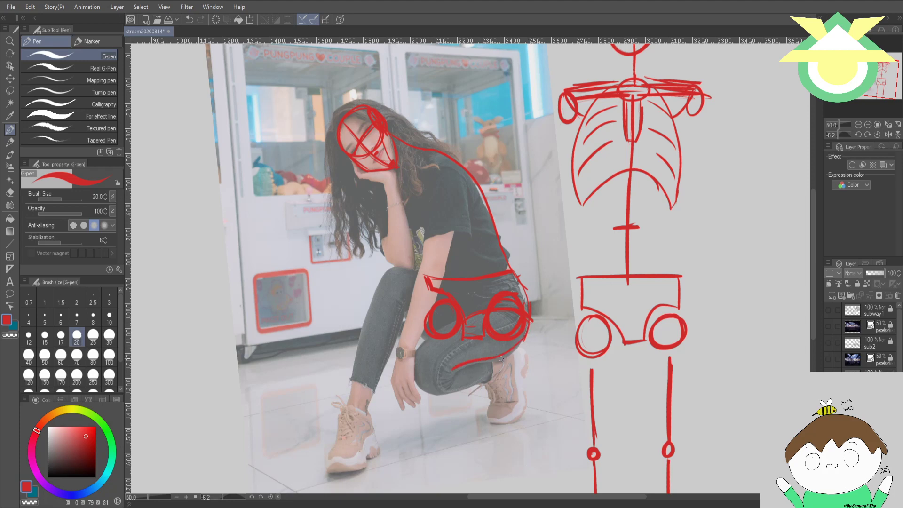
- Write "CSI" in large red letters beside the skeleton diagram's torso
left_click_drag(741, 184, 736, 248)
mouse_move(769, 191)
left_mouse_down()
mouse_move(737, 243)
mouse_move(782, 237)
mouse_move(795, 191)
left_mouse_up()
left_click_drag(764, 238, 793, 237)
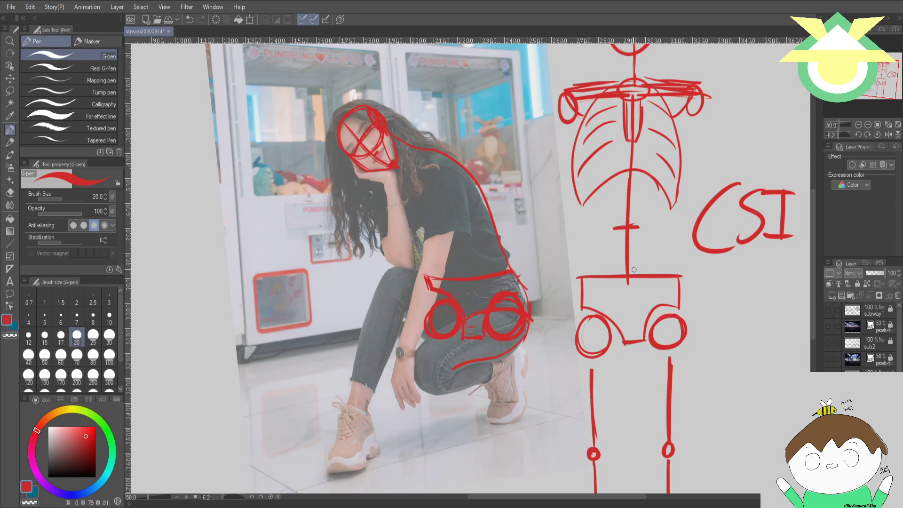
- Trace the kneeling leg's underside from the knee to the heel, and outline the woman's rear shoe with its raised heel
mouse_move(432, 392)
left_mouse_down()
mouse_move(502, 412)
mouse_move(487, 420)
mouse_move(516, 412)
mouse_move(505, 403)
mouse_move(520, 398)
left_mouse_up()
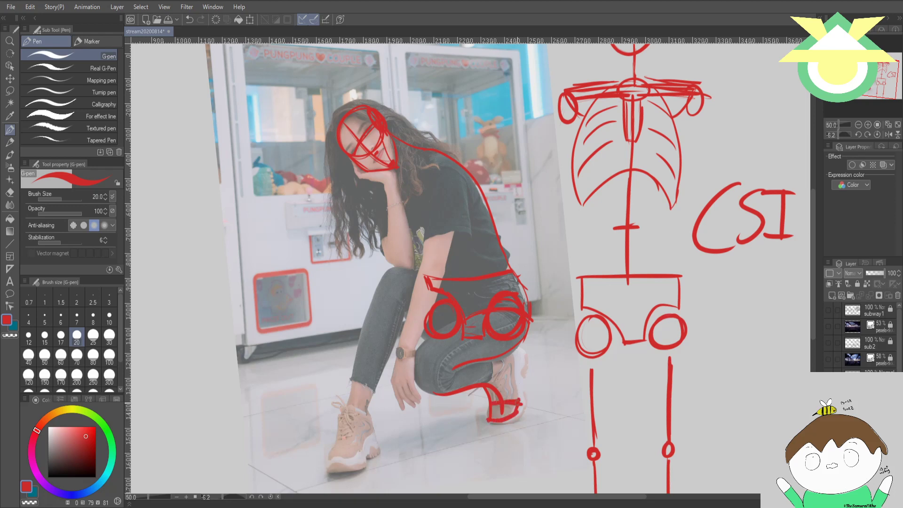
mouse_move(519, 401)
left_mouse_down()
mouse_move(511, 352)
mouse_move(484, 382)
mouse_move(501, 410)
mouse_move(526, 408)
mouse_move(519, 347)
mouse_move(527, 393)
left_mouse_up()
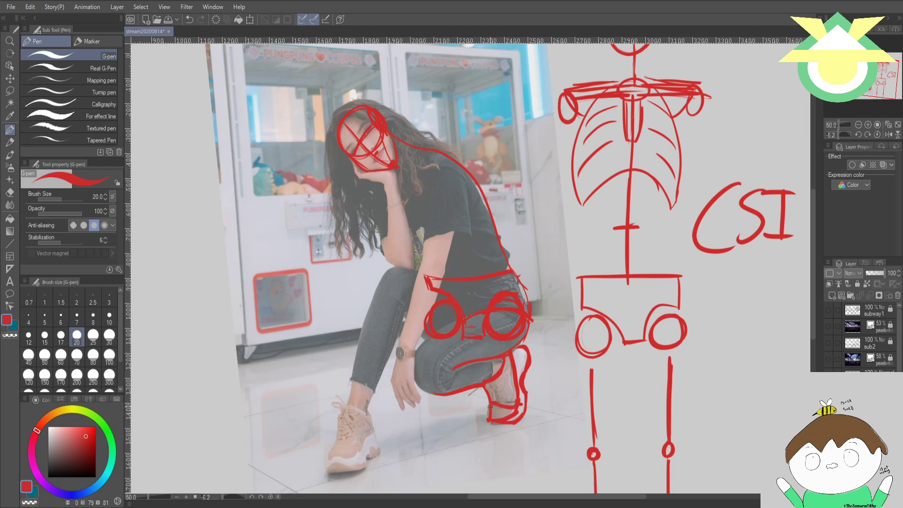
mouse_move(491, 406)
left_mouse_down()
mouse_move(489, 424)
mouse_move(511, 402)
left_mouse_up()
key("ctrl+z")
- Trace the inner thigh edge near the hanging wrist and the front leg's shin contour from knee to ankle
mouse_move(413, 310)
left_mouse_down()
mouse_move(477, 308)
mouse_move(488, 336)
left_mouse_up()
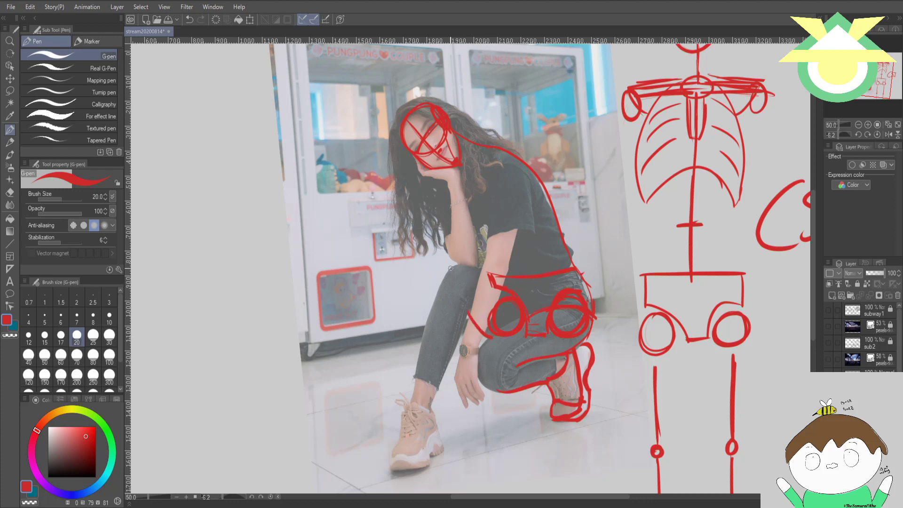
mouse_move(457, 265)
left_mouse_down()
mouse_move(433, 303)
mouse_move(416, 389)
left_mouse_up()
key("ctrl+z")
mouse_move(456, 265)
left_mouse_down()
mouse_move(421, 326)
mouse_move(415, 410)
left_mouse_up()
key("ctrl+z")
mouse_move(452, 266)
left_mouse_down()
mouse_move(421, 328)
mouse_move(406, 410)
left_mouse_up()
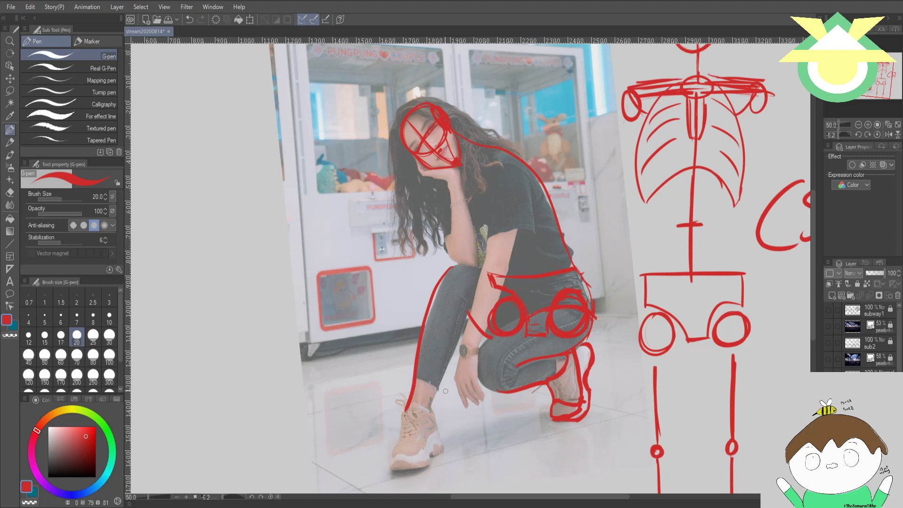
- Outline the woman's front shoe, with its upper and thick sole as separate shapes
mouse_move(407, 407)
left_mouse_down()
mouse_move(430, 415)
mouse_move(436, 430)
mouse_move(400, 457)
left_mouse_up()
mouse_move(404, 413)
left_mouse_down()
mouse_move(390, 459)
mouse_move(410, 455)
left_mouse_up()
key("ctrl+z")
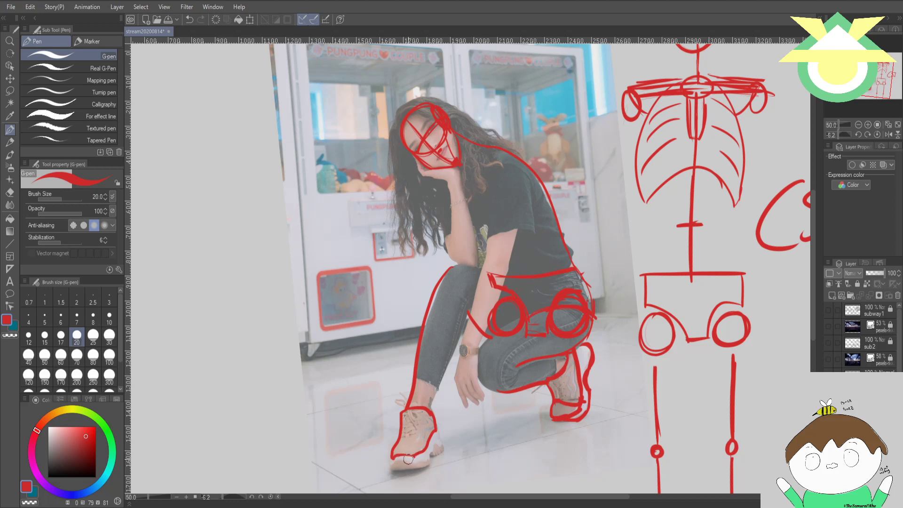
mouse_move(437, 431)
left_mouse_down()
mouse_move(427, 465)
mouse_move(387, 462)
mouse_move(423, 467)
mouse_move(439, 437)
mouse_move(428, 467)
mouse_move(441, 428)
mouse_move(442, 451)
mouse_move(430, 463)
mouse_move(390, 455)
left_mouse_up()
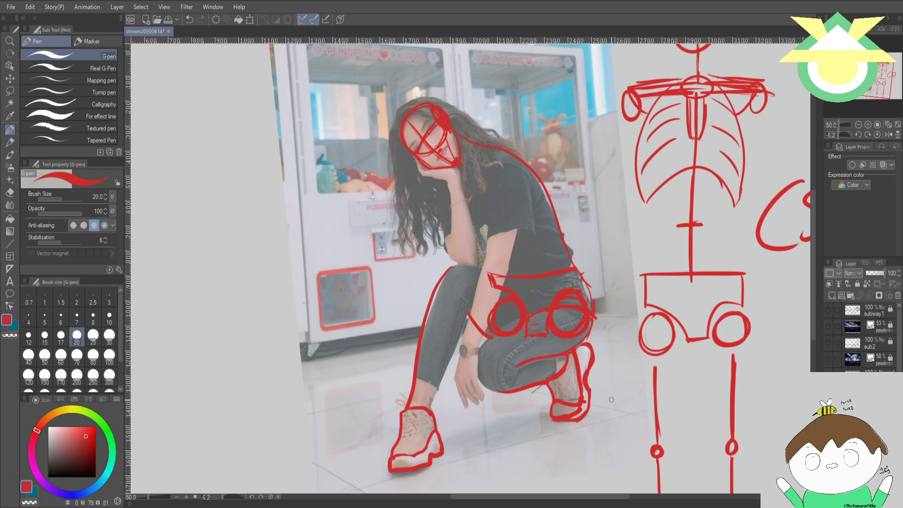
- Switch the pen to green and fill a small oval swatch on the blank canvas beside the photo
left_click(111, 433)
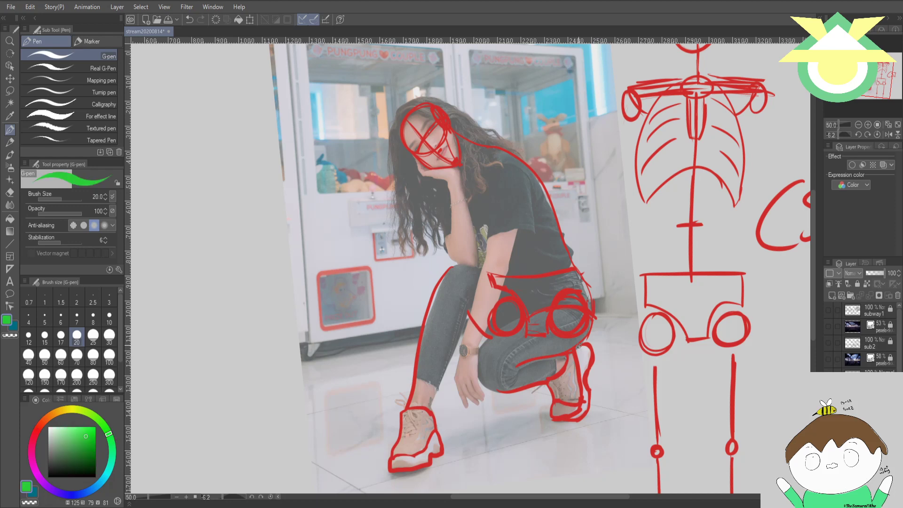
left_click_drag(564, 306, 492, 345)
key("ctrl+z")
left_click_drag(563, 306, 478, 347)
key("ctrl+z")
mouse_move(238, 299)
left_mouse_down()
mouse_move(227, 329)
mouse_move(235, 301)
left_mouse_up()
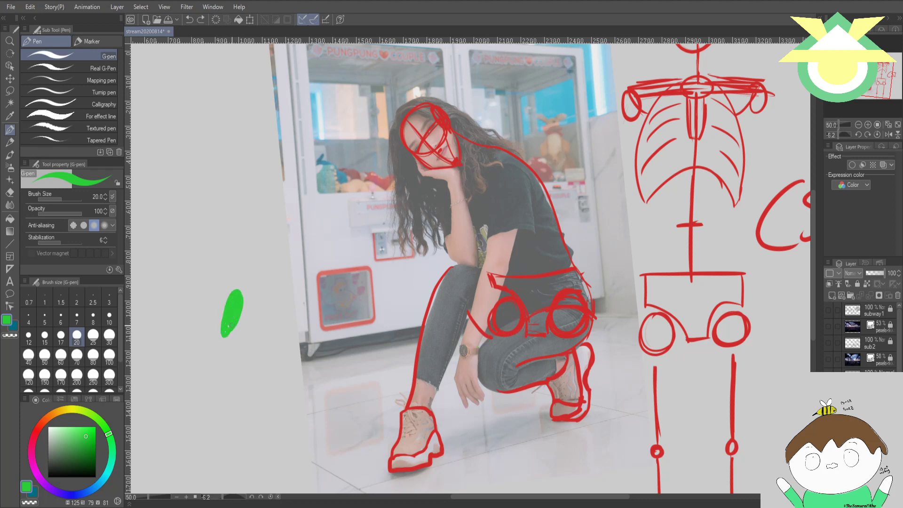
- Sample red from the sketch and trace the woman's shoulder line and the outline of her raised forearm
left_click(447, 121, "alt")
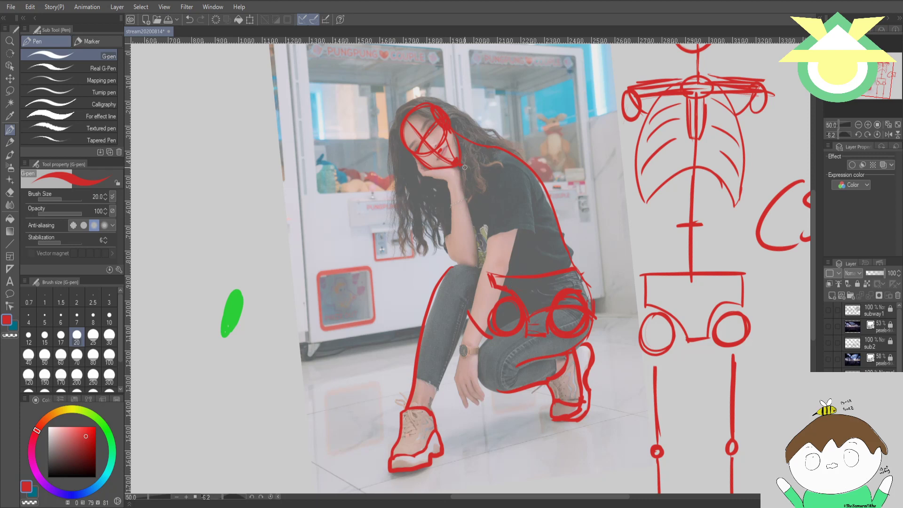
mouse_move(438, 186)
left_mouse_down()
mouse_move(509, 165)
mouse_move(531, 173)
left_mouse_up()
key("ctrl+z")
left_click(523, 175)
mouse_move(521, 173)
left_mouse_down()
mouse_move(486, 156)
mouse_move(465, 159)
mouse_move(436, 203)
left_mouse_up()
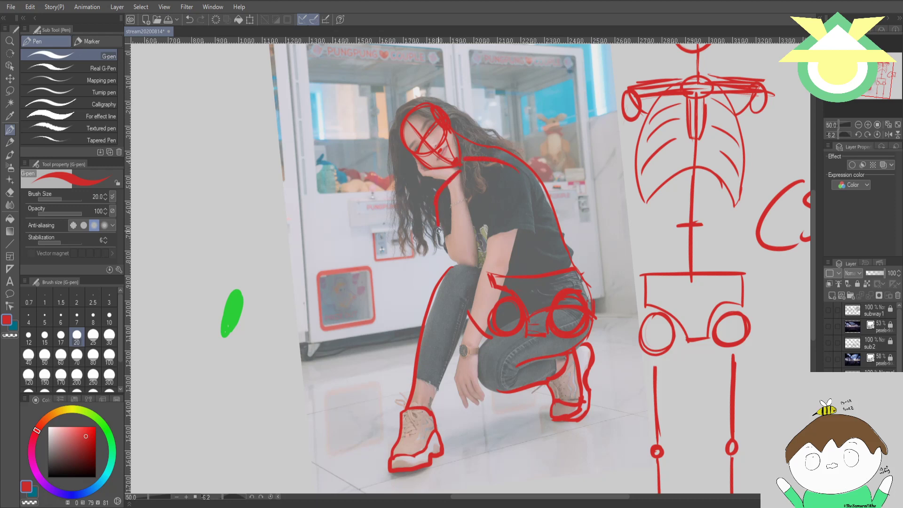
mouse_move(437, 207)
left_mouse_down()
mouse_move(473, 263)
mouse_move(451, 186)
left_mouse_up()
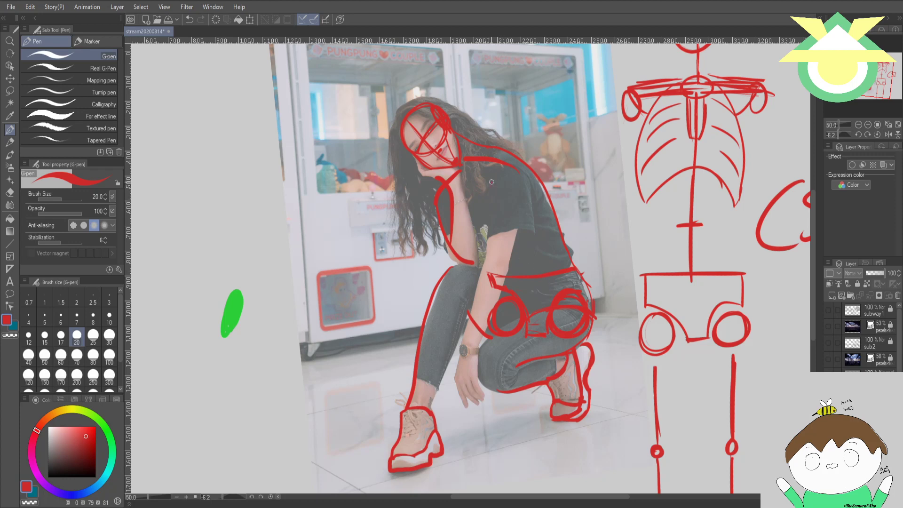
- Trace the line down the front of the torso, and block in the hanging hand with wrist and finger divisions
left_click_drag(491, 182, 485, 257)
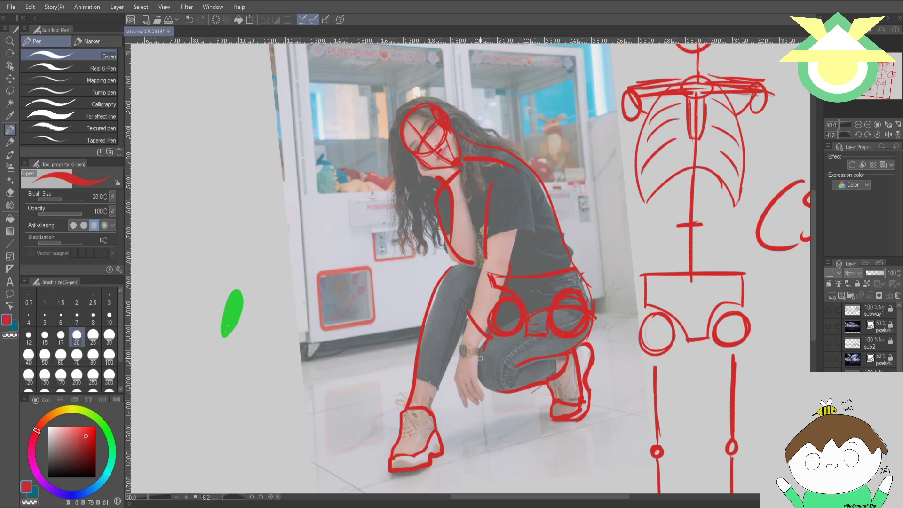
left_click_drag(483, 352, 473, 405)
key("ctrl+z")
mouse_move(486, 323)
left_mouse_down()
mouse_move(479, 353)
mouse_move(454, 376)
mouse_move(473, 379)
mouse_move(479, 357)
mouse_move(463, 343)
left_mouse_up()
mouse_move(455, 379)
left_mouse_down()
mouse_move(462, 403)
mouse_move(460, 393)
mouse_move(478, 385)
left_mouse_up()
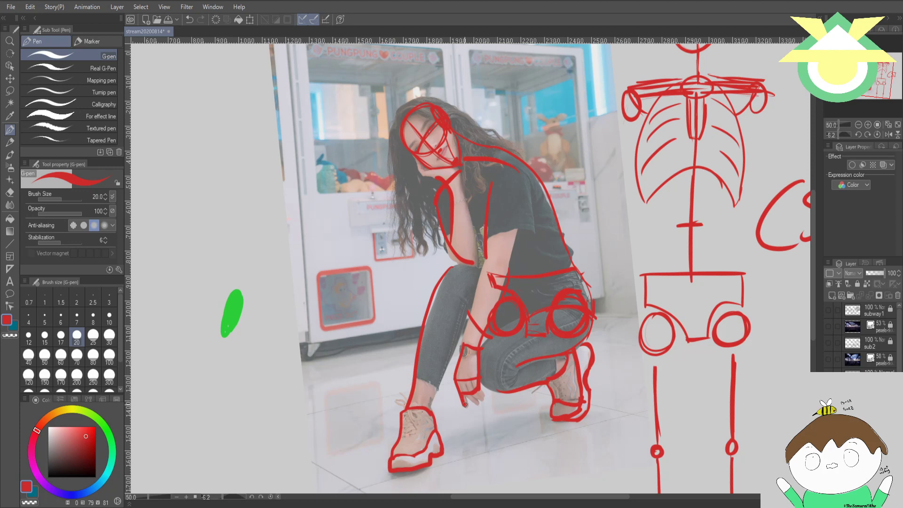
left_click_drag(465, 405, 482, 391)
- Block in the hand under the chin and close the raised arm's outline at the elbow
mouse_move(443, 179)
left_mouse_down()
mouse_move(460, 167)
mouse_move(429, 169)
mouse_move(414, 155)
left_mouse_up()
mouse_move(460, 256)
left_mouse_down()
mouse_move(469, 264)
mouse_move(435, 209)
mouse_move(453, 259)
mouse_move(483, 256)
left_mouse_up()
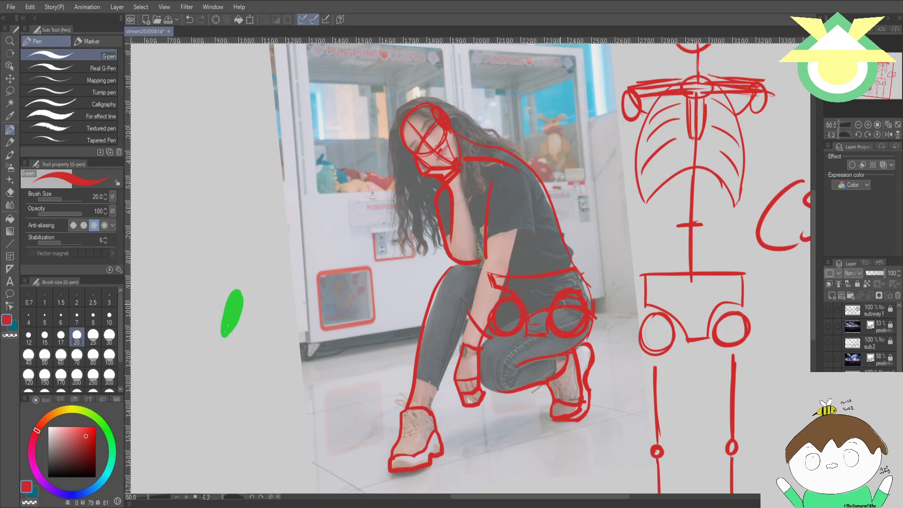
- Hide the reference photo to check the red sketch on its own, and show the photo again
left_click_drag(518, 357, 473, 350)
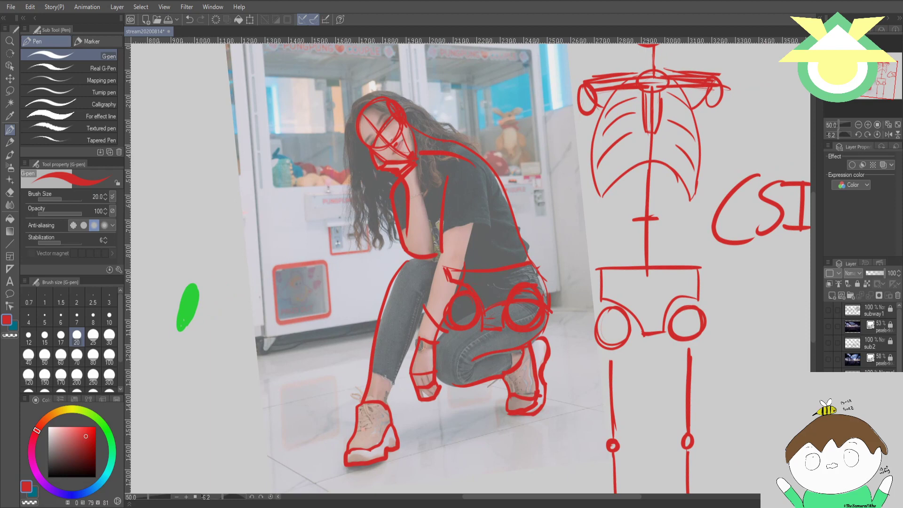
left_click(828, 425)
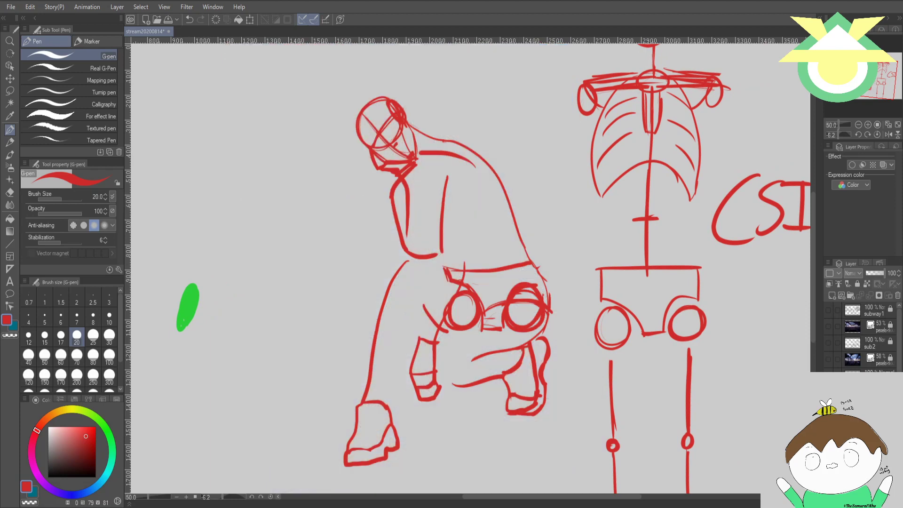
left_click(828, 425)
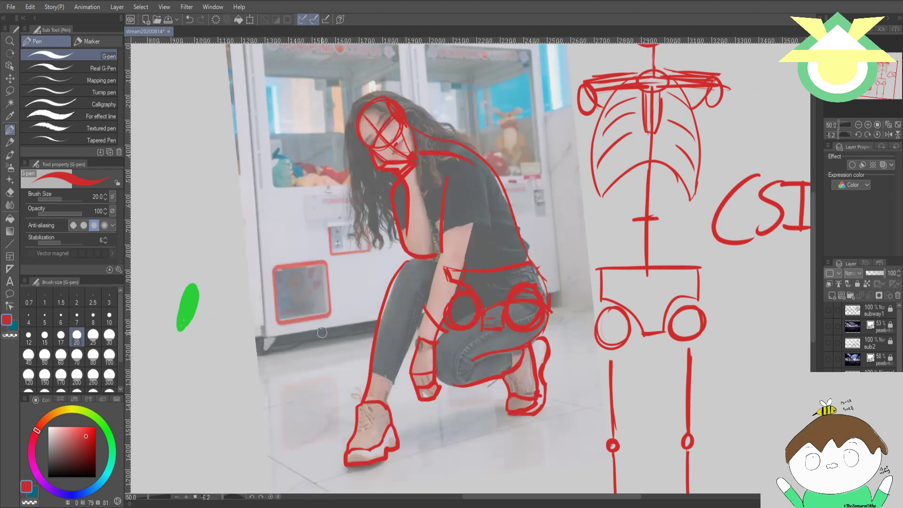
- Sample the green swatch and draw a head circle with a small ear oval and curved face guideline on the blank canvas
left_click(193, 296, "alt")
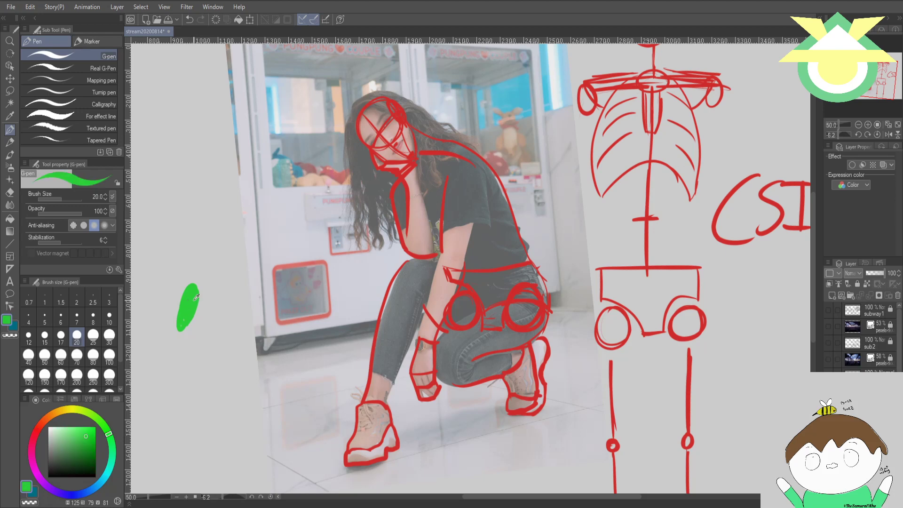
left_click_drag(401, 286, 607, 321)
left_click_drag(410, 254, 494, 235)
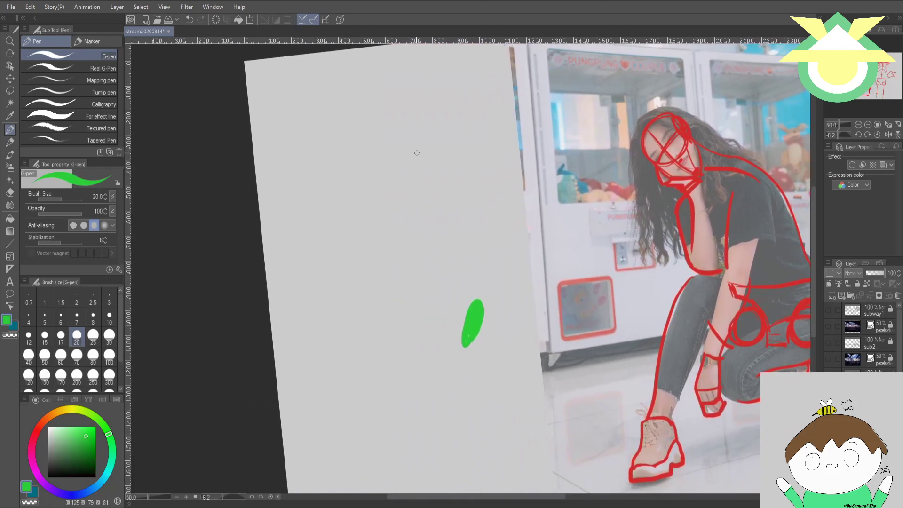
mouse_move(445, 149)
left_mouse_down()
mouse_move(416, 182)
mouse_move(448, 155)
mouse_move(455, 177)
left_mouse_up()
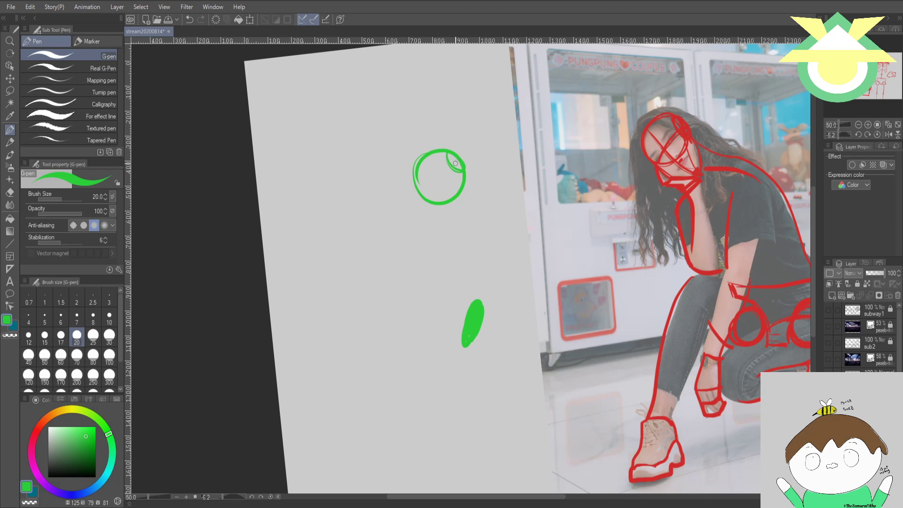
left_click_drag(454, 163, 416, 191)
left_click_drag(453, 166, 416, 199)
key("ctrl+z")
key("ctrl+z")
left_click_drag(453, 165, 423, 199)
left_click_drag(453, 159, 450, 159)
- Add the tapering jaw and chin to the green head, with a second guideline crossing the face
left_click_drag(469, 211, 475, 214)
left_click_drag(426, 201, 479, 214)
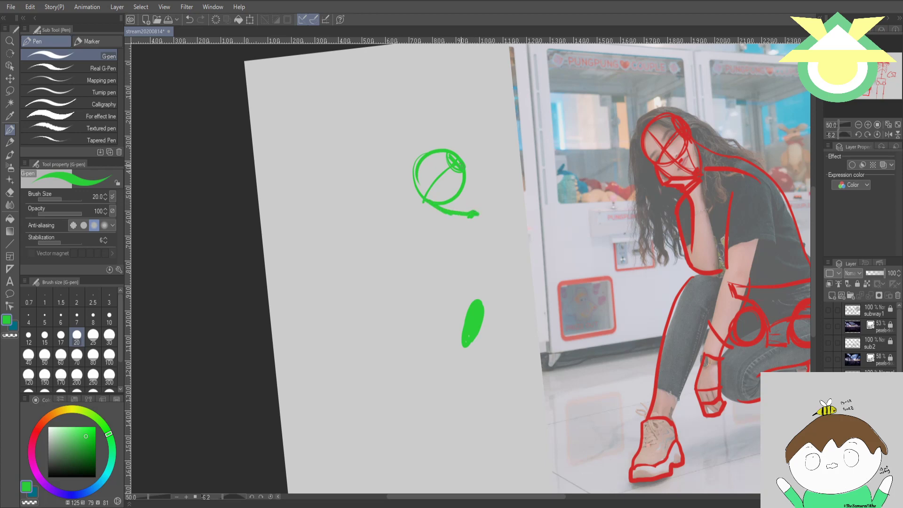
mouse_move(463, 172)
left_mouse_down()
mouse_move(475, 187)
mouse_move(469, 212)
left_mouse_up()
left_click_drag(455, 169, 472, 202)
left_click_drag(424, 164, 466, 209)
left_click_drag(424, 164, 472, 210)
- Draw the green figure's arched back from the neck down to the waist, continuing into the rounded buttock
mouse_move(472, 186)
left_mouse_down()
mouse_move(554, 206)
mouse_move(613, 295)
left_mouse_up()
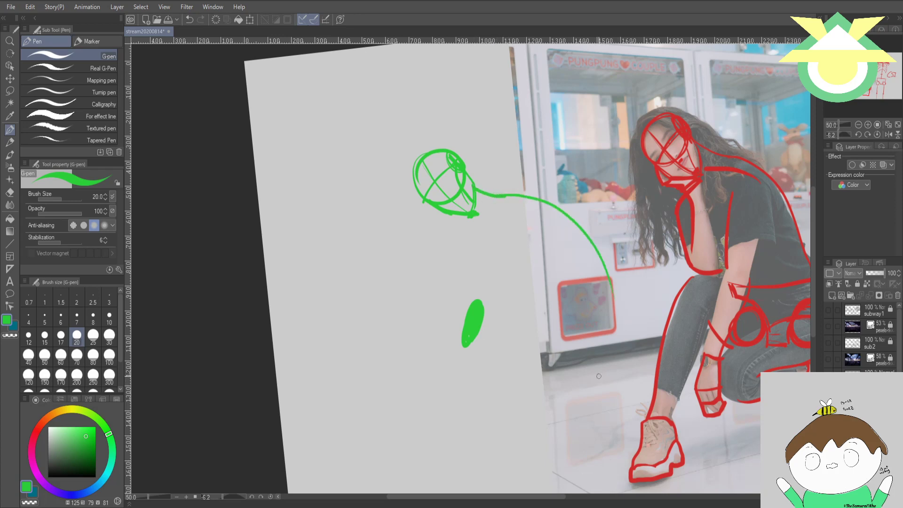
mouse_move(604, 364)
left_mouse_down()
mouse_move(558, 323)
mouse_move(471, 302)
left_mouse_up()
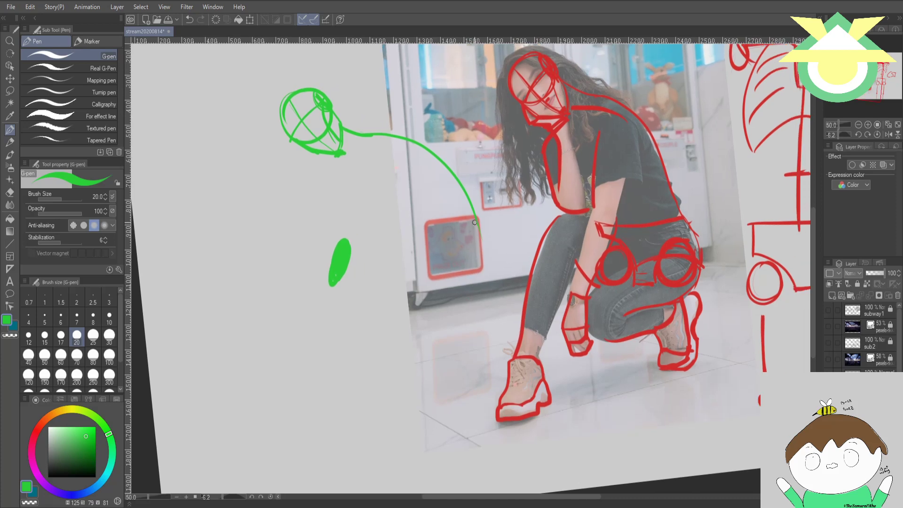
mouse_move(482, 238)
left_mouse_down()
mouse_move(512, 268)
mouse_move(513, 308)
mouse_move(484, 358)
mouse_move(429, 397)
left_mouse_up()
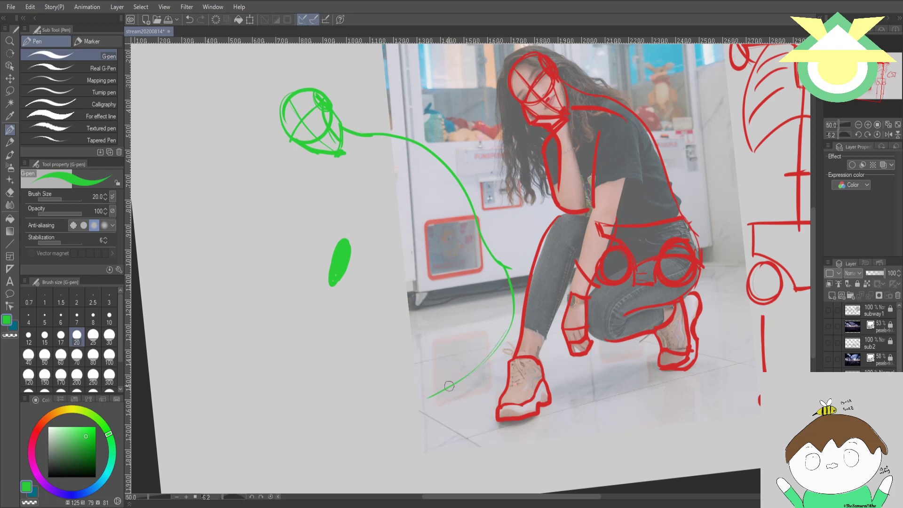
key("ctrl+z")
- Draw the green figure's kneeling thigh with its rounded knee, inner fold line and lower-leg edge
mouse_move(487, 303)
left_mouse_down()
mouse_move(446, 339)
mouse_move(460, 320)
mouse_move(424, 379)
mouse_move(424, 365)
mouse_move(416, 408)
mouse_move(414, 398)
mouse_move(435, 440)
left_mouse_up()
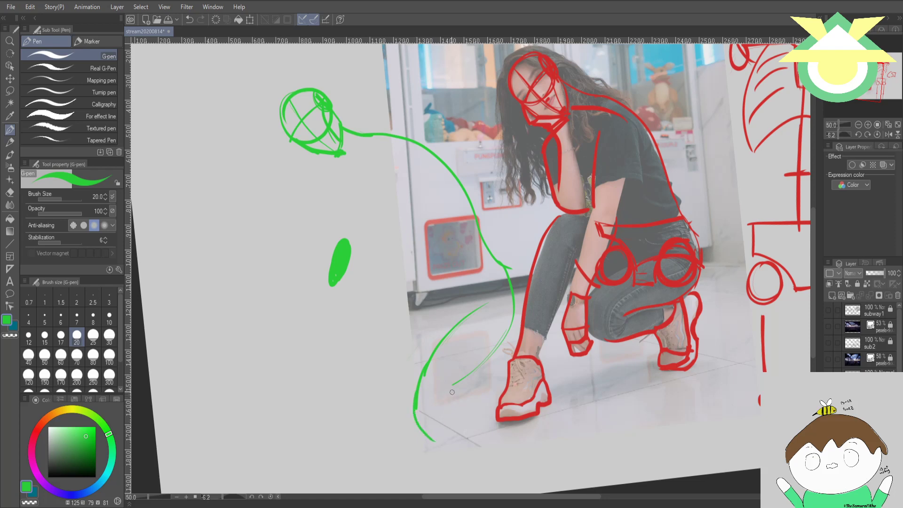
left_click_drag(450, 389, 501, 358)
mouse_move(427, 434)
left_mouse_down()
mouse_move(437, 442)
mouse_move(479, 400)
left_mouse_up()
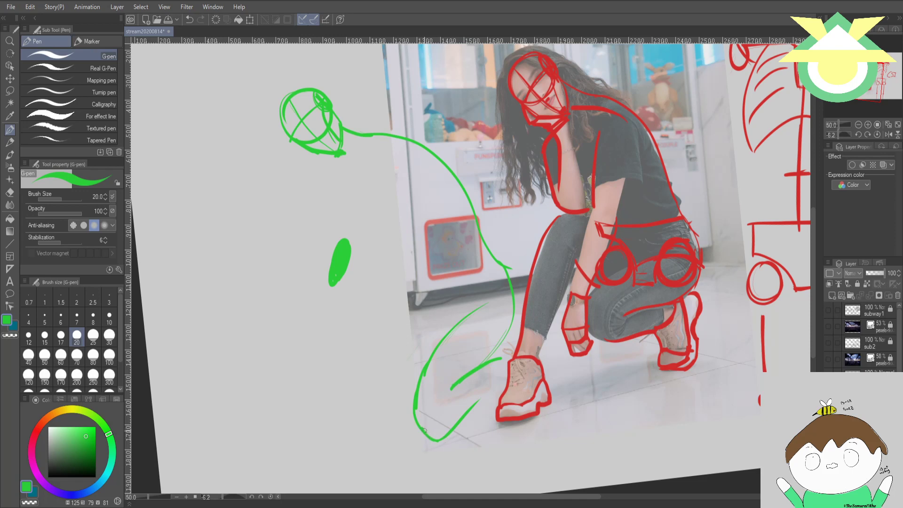
left_click_drag(424, 430, 500, 392)
- Draw the underside of the green figure's front thigh and its shin contour from knee to ankle
mouse_move(342, 369)
left_mouse_down()
mouse_move(378, 394)
mouse_move(429, 387)
left_mouse_up()
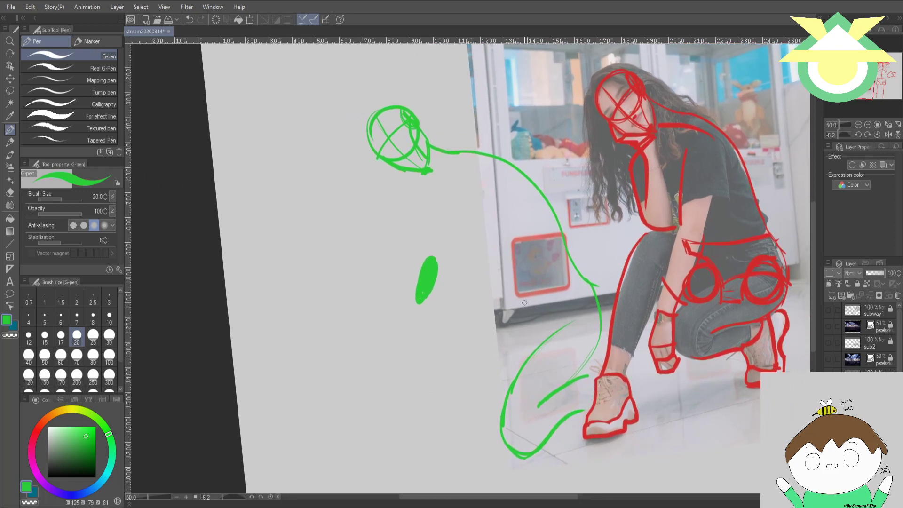
left_click_drag(519, 306, 467, 298)
key("ctrl+z")
key("ctrl+z")
left_click_drag(524, 340, 479, 330)
left_click_drag(450, 298, 416, 448)
key("ctrl+z")
mouse_move(452, 298)
left_mouse_down()
mouse_move(426, 329)
mouse_move(404, 435)
mouse_move(430, 429)
mouse_move(474, 352)
left_mouse_up()
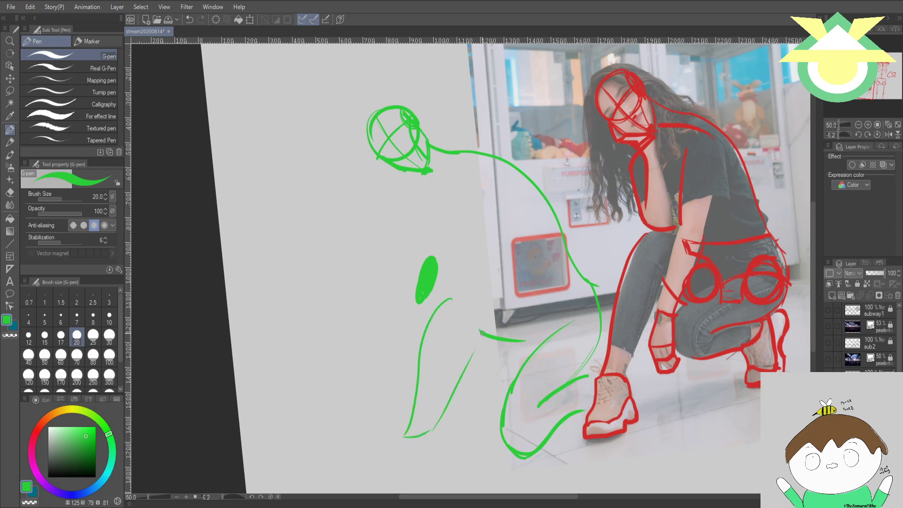
left_click_drag(447, 406, 485, 320)
mouse_move(428, 431)
left_mouse_down()
mouse_move(478, 324)
mouse_move(454, 399)
left_mouse_up()
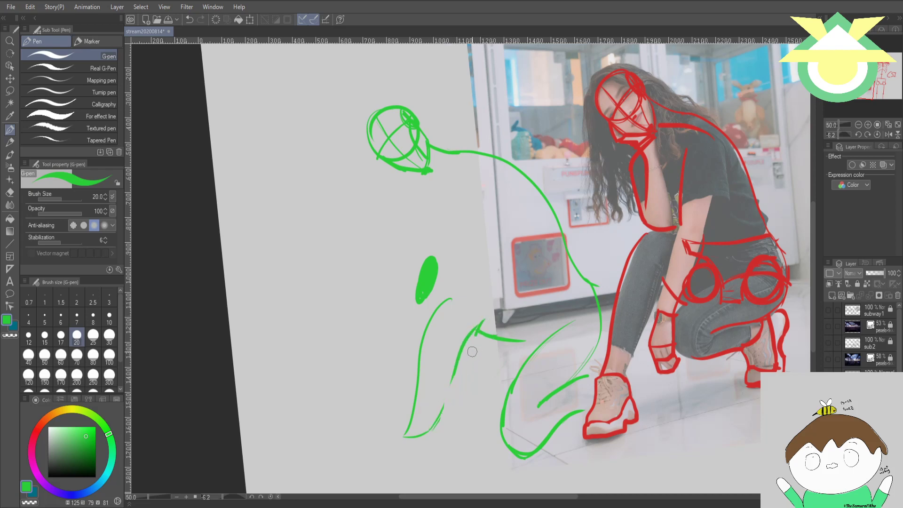
left_click_drag(483, 323, 455, 359)
mouse_move(443, 406)
left_mouse_down()
mouse_move(422, 433)
mouse_move(433, 428)
left_mouse_up()
key("ctrl+z")
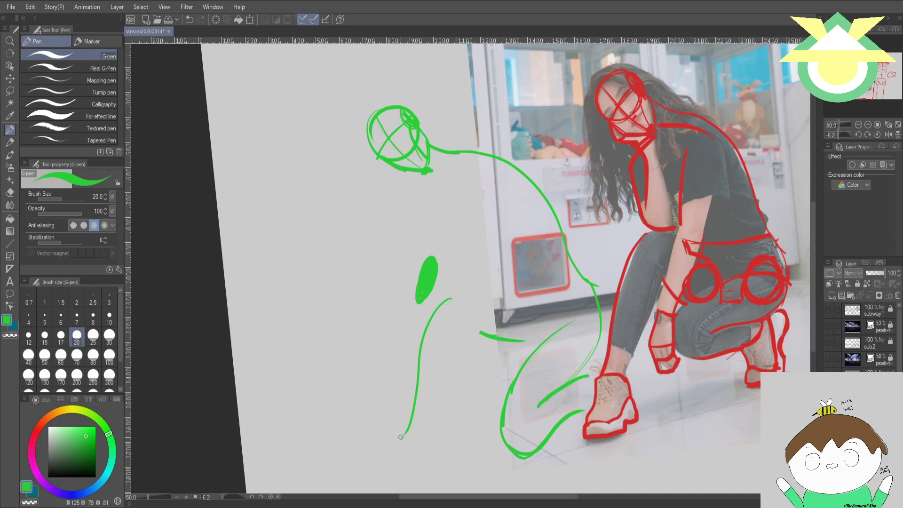
- Complete the green front leg with ankle, calf and upper-thigh contours, and add the waistline and hip curves
left_click_drag(400, 437, 429, 435)
mouse_move(429, 433)
left_mouse_down()
mouse_move(472, 325)
mouse_move(489, 336)
left_mouse_up()
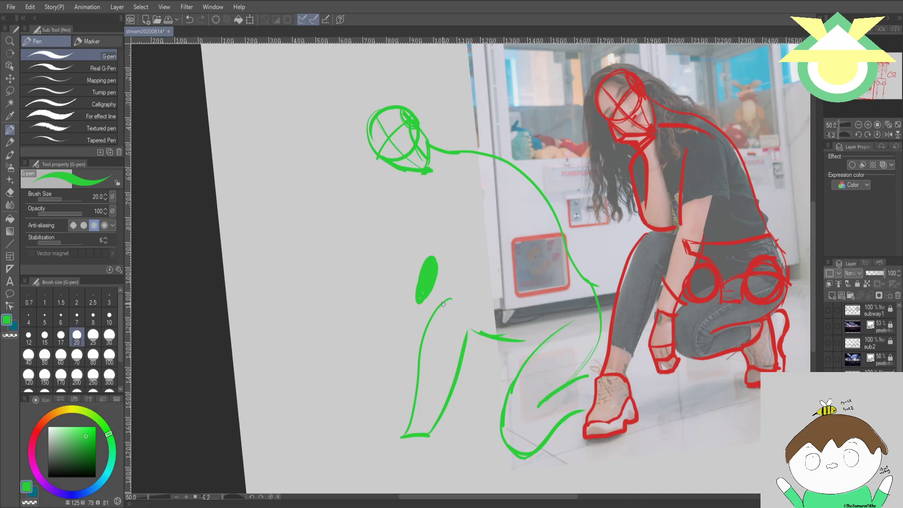
left_click_drag(450, 299, 513, 307)
key("ctrl+z")
mouse_move(424, 326)
left_mouse_down()
mouse_move(488, 287)
mouse_move(533, 296)
mouse_move(595, 286)
left_mouse_up()
mouse_move(524, 301)
left_mouse_down()
mouse_move(528, 347)
mouse_move(521, 341)
mouse_move(597, 315)
mouse_move(597, 353)
left_mouse_up()
left_click_drag(418, 424, 478, 353)
left_click_drag(522, 326, 451, 445)
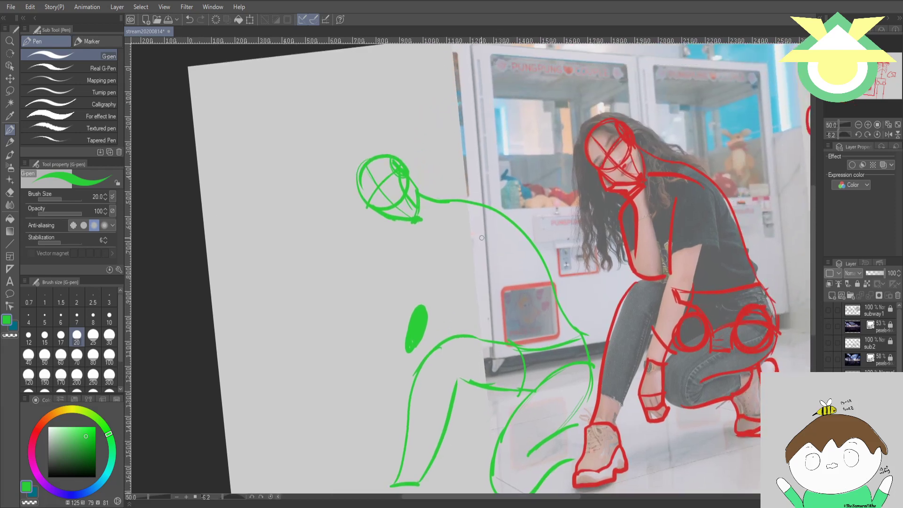
- Draw the green figure's shoulder line below the neck and the line down the front of the torso
left_click_drag(439, 232, 448, 139)
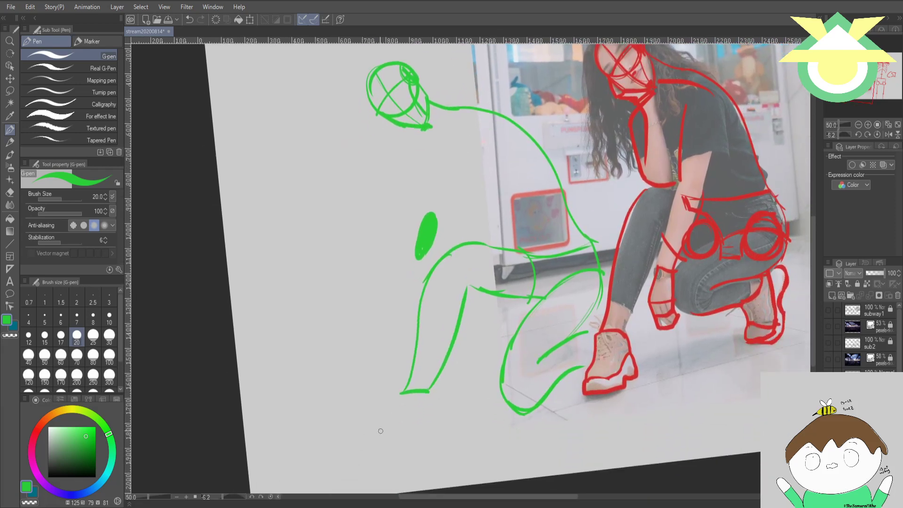
left_click_drag(492, 236, 523, 353)
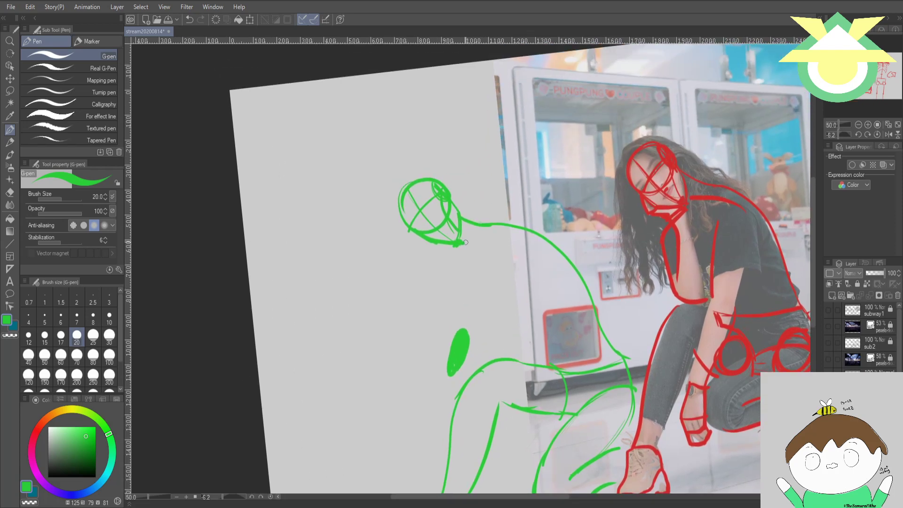
left_click_drag(472, 249, 537, 251)
mouse_move(477, 245)
left_mouse_down()
mouse_move(536, 262)
mouse_move(502, 280)
mouse_move(511, 343)
left_mouse_up()
left_click_drag(545, 387, 528, 266)
- Draw the green figure's hanging forearm between the legs, and block in its hand with wrist and finger divisions
mouse_move(523, 226)
left_mouse_down()
mouse_move(524, 296)
mouse_move(512, 356)
left_mouse_up()
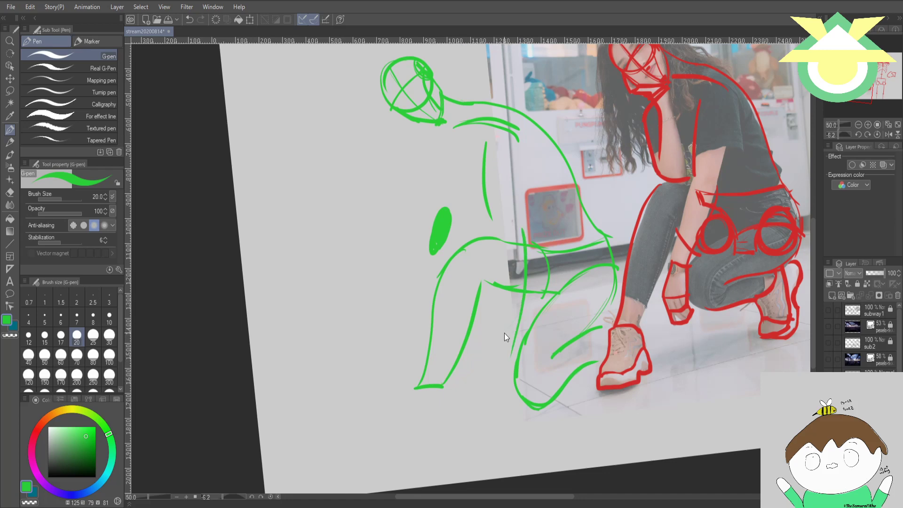
key("ctrl+z")
mouse_move(518, 220)
left_mouse_down()
mouse_move(505, 347)
mouse_move(488, 343)
mouse_move(483, 357)
mouse_move(506, 359)
left_mouse_up()
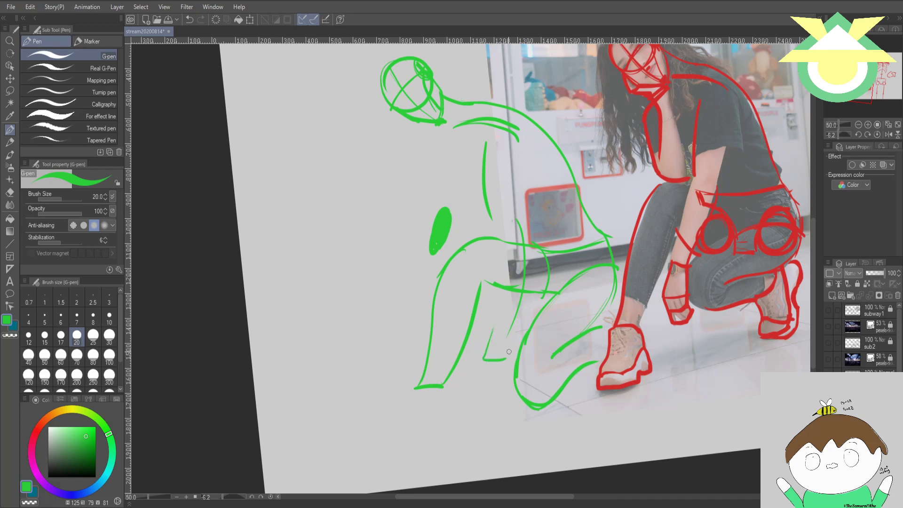
mouse_move(510, 327)
left_mouse_down()
mouse_move(507, 358)
mouse_move(512, 328)
left_mouse_up()
key("ctrl+z")
left_click_drag(494, 327, 512, 328)
mouse_move(483, 360)
left_mouse_down()
mouse_move(488, 375)
mouse_move(508, 367)
mouse_move(501, 393)
left_mouse_up()
left_click_drag(499, 266, 526, 379)
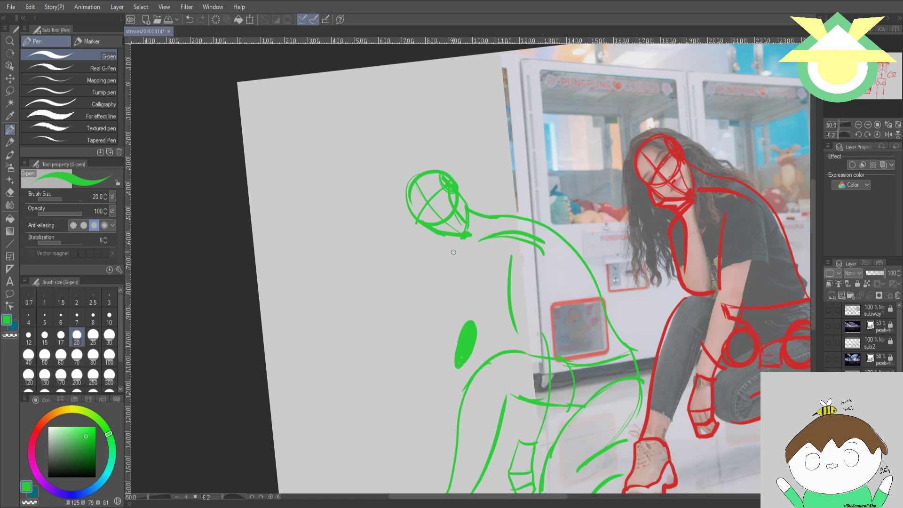
- Draw the green figure's propping forearm from the chin down to the front knee, with its inner and outer contours
mouse_move(461, 247)
left_mouse_down()
mouse_move(447, 264)
mouse_move(476, 331)
mouse_move(465, 359)
mouse_move(481, 314)
mouse_move(456, 328)
mouse_move(452, 290)
left_mouse_up()
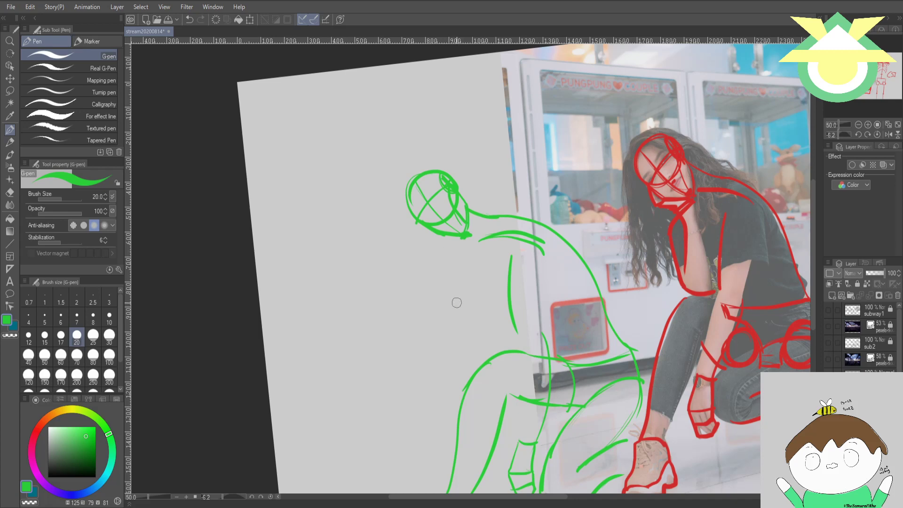
left_click_drag(460, 245, 474, 314)
key("ctrl+z")
left_click_drag(459, 245, 481, 338)
key("ctrl+z")
mouse_move(454, 245)
left_mouse_down()
mouse_move(448, 254)
mouse_move(494, 350)
left_mouse_up()
mouse_move(473, 329)
left_mouse_down()
mouse_move(461, 241)
mouse_move(439, 243)
mouse_move(468, 246)
mouse_move(470, 230)
mouse_move(433, 230)
left_mouse_up()
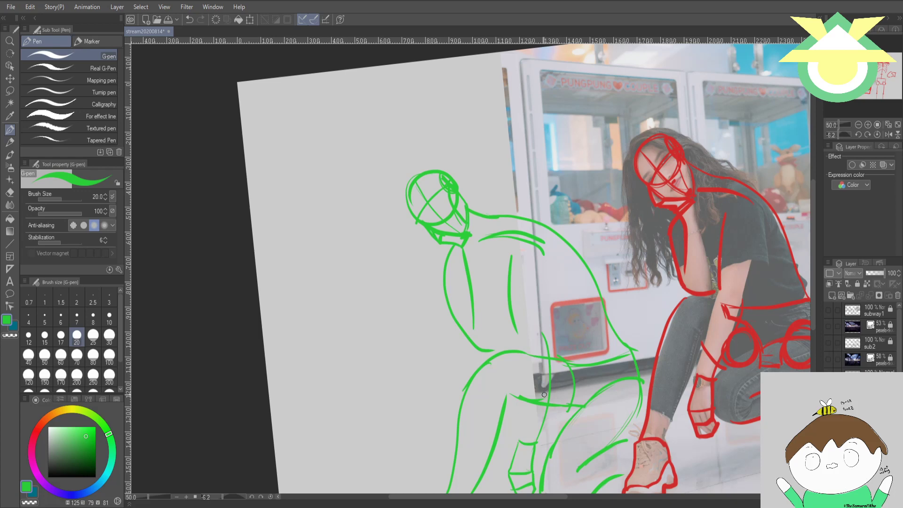
left_click_drag(536, 273, 433, 168)
mouse_move(637, 290)
left_mouse_down()
mouse_move(566, 315)
mouse_move(599, 345)
left_mouse_up()
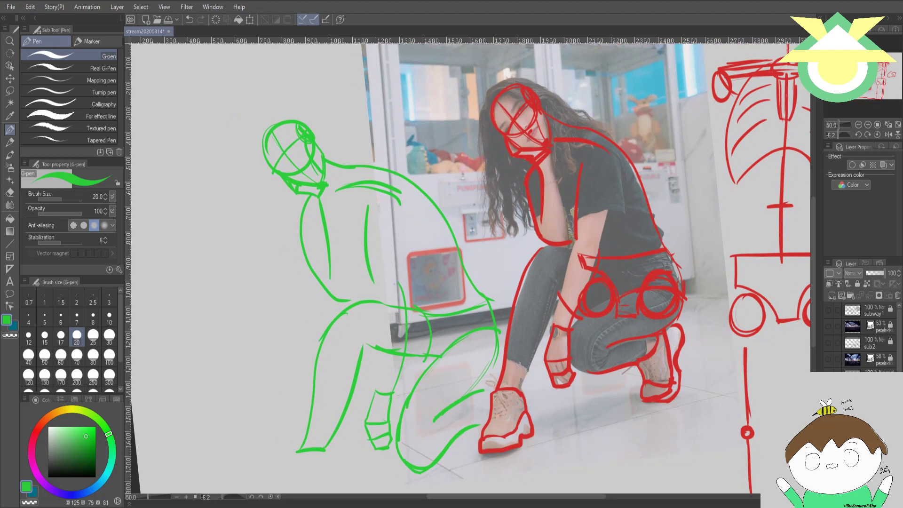
- Save the drawing and hide the crouching woman's photo together with the girl crane games sketch layer
left_click(828, 425)
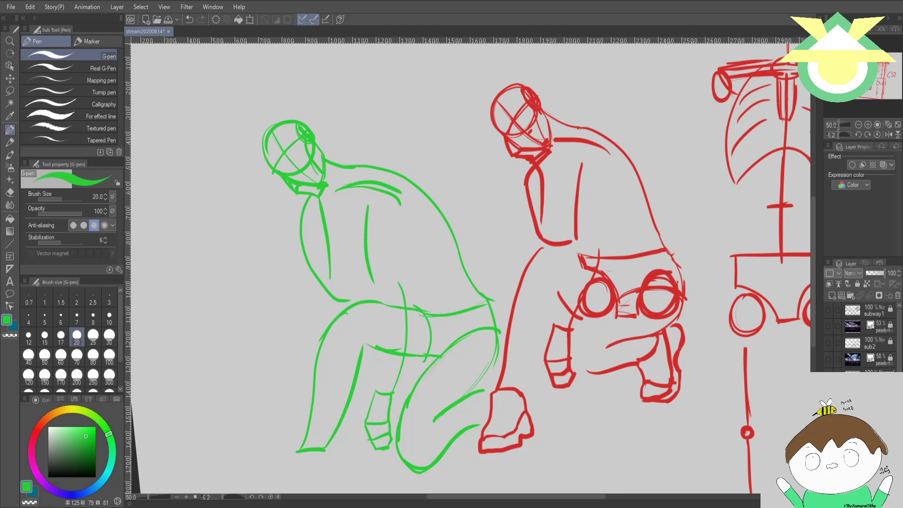
key("ctrl+s")
left_click(828, 425)
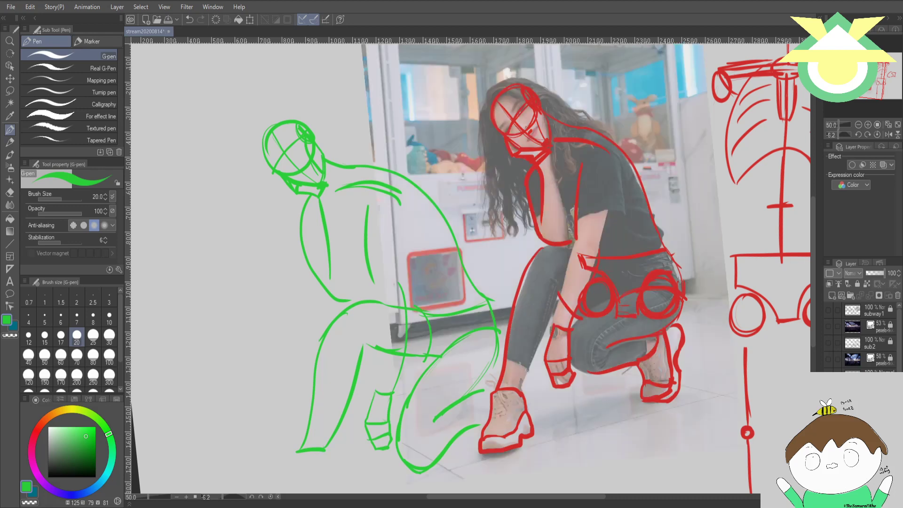
left_click(828, 409)
left_click(828, 425)
left_click_drag(830, 427, 778, 334)
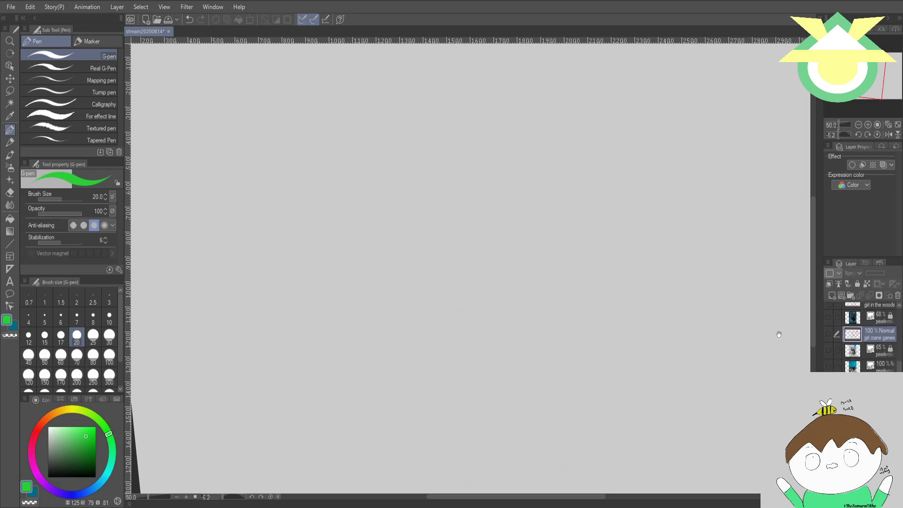
- Show the photo of the two seated guys and add a layer above it named "guys on a ledge"
left_click(865, 368)
left_click(828, 366)
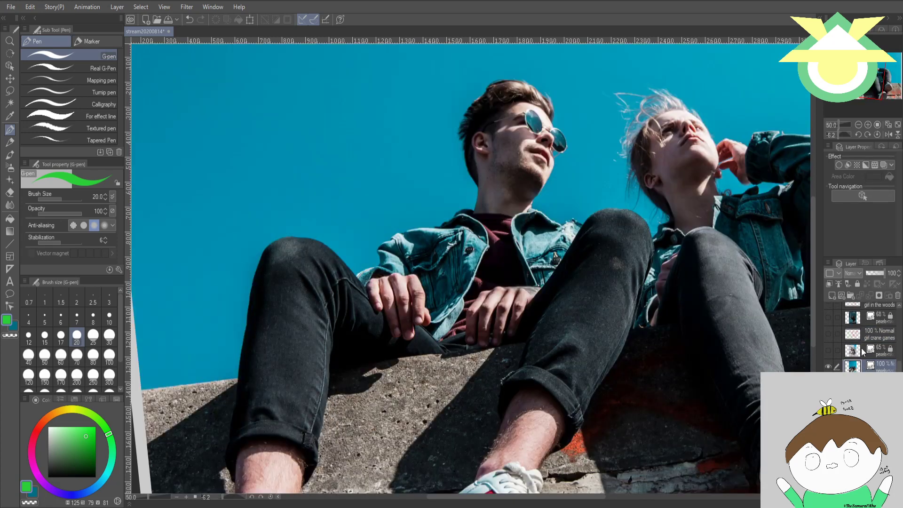
left_click(832, 296)
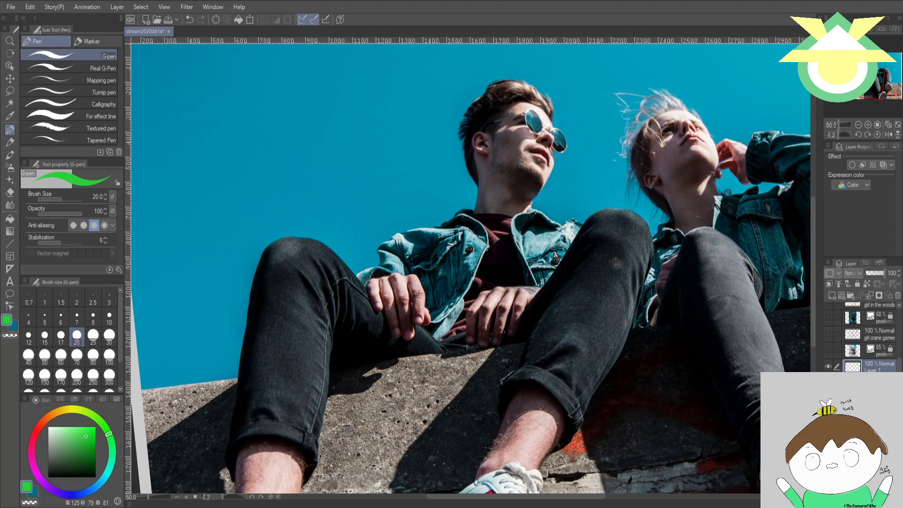
type("guys on a ledge")
key("Return")
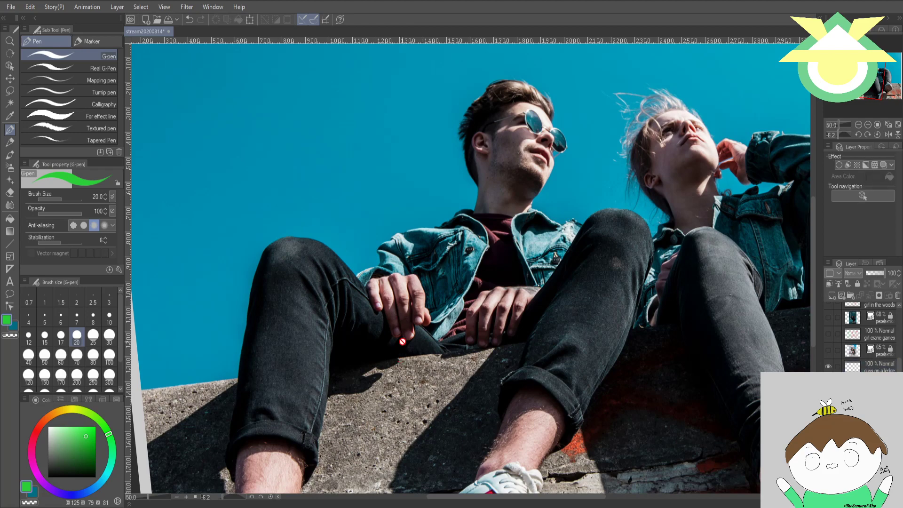
- Scale the photo of the two guys down to fit the canvas height, leaving blank margins on both sides
left_click(248, 22)
scroll(642, 182, "down", 2)
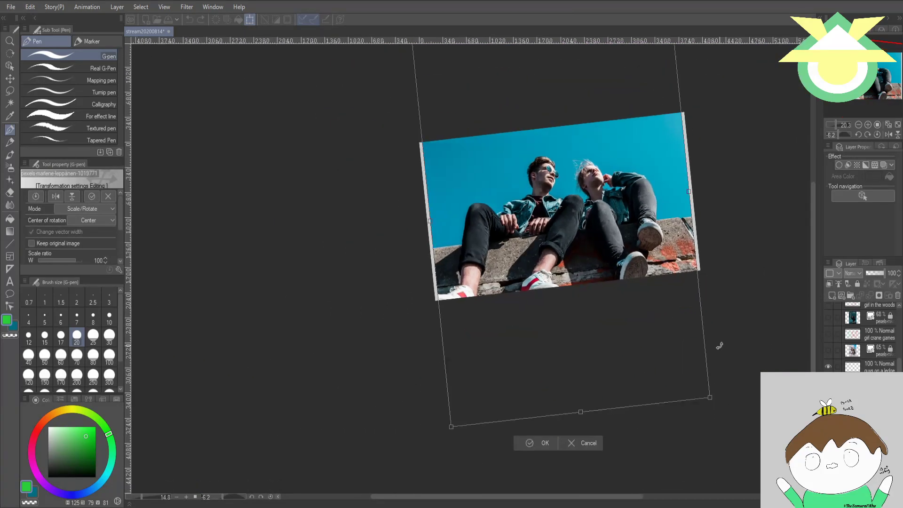
left_click_drag(708, 398, 615, 311)
left_click(545, 340)
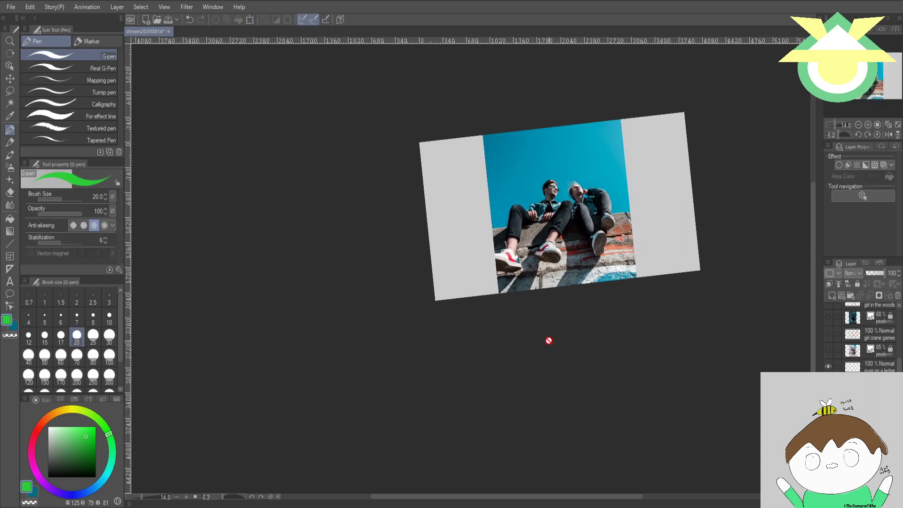
- Reduce the opacity of the two guys' photo layer and lock it against editing
left_click(879, 273)
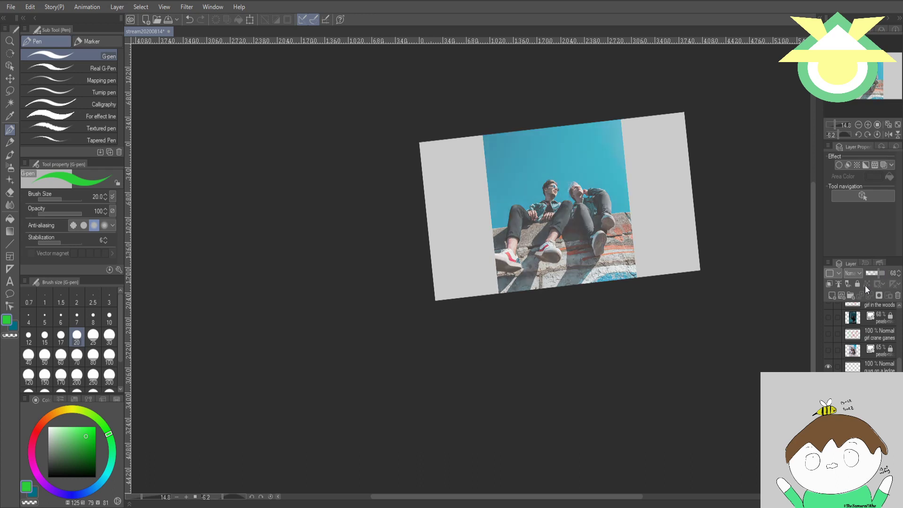
left_click(881, 274)
left_click(857, 285)
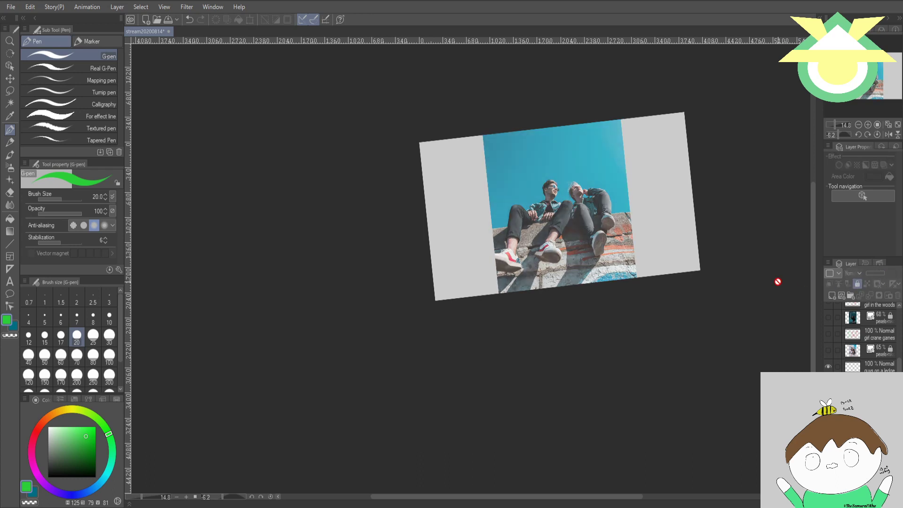
- Paint a green color swatch in the canvas's upper-left corner on the guys on a ledge layer
scroll(647, 204, "up", 4)
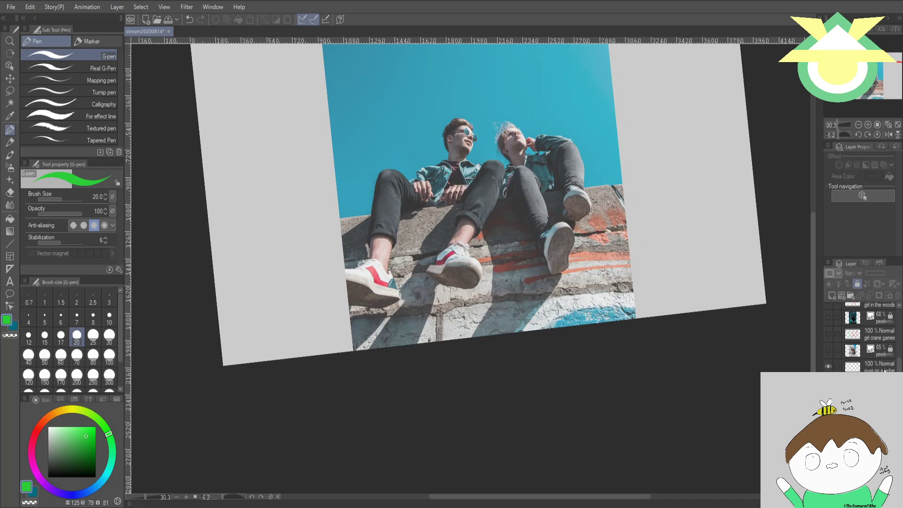
scroll(670, 254, "up", 4)
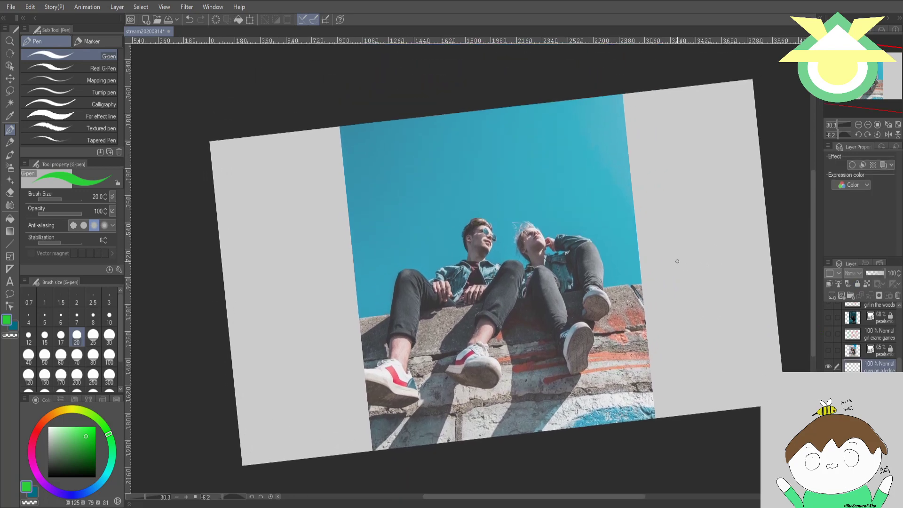
scroll(553, 244, "up", 3)
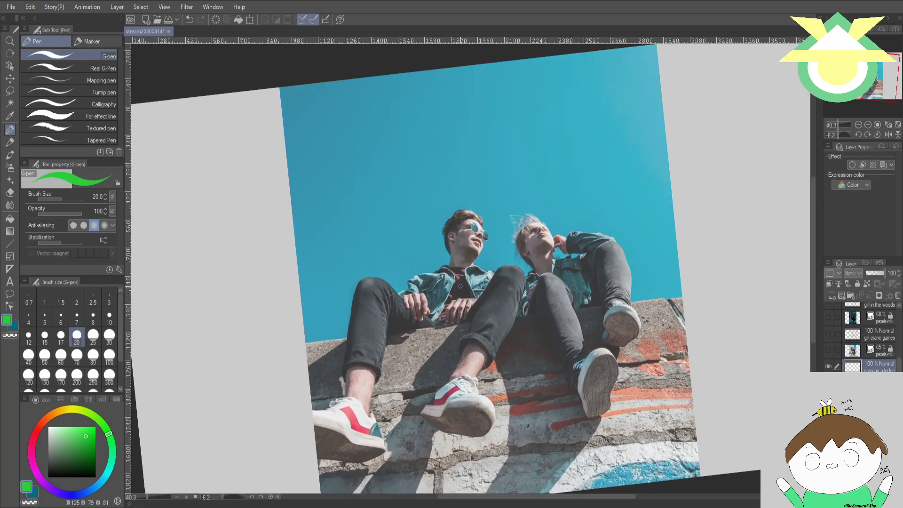
left_click_drag(444, 322, 535, 308)
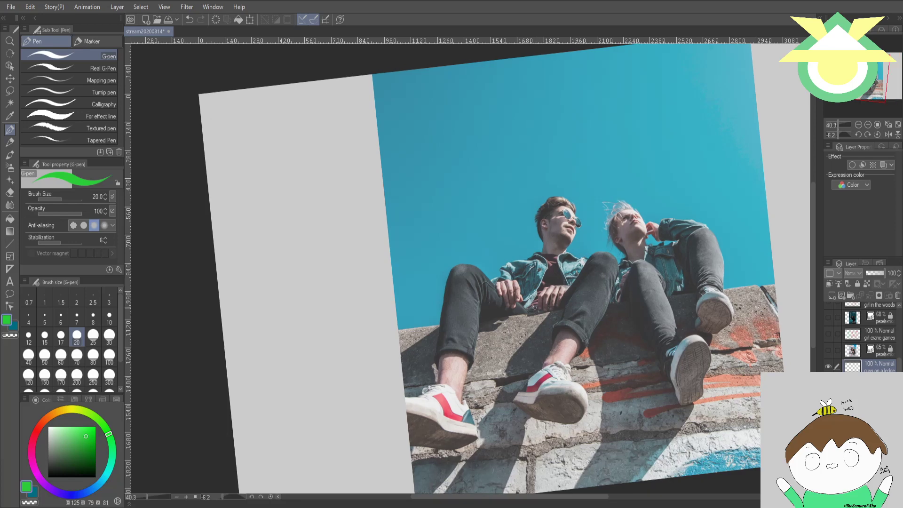
scroll(512, 273, "up", 4)
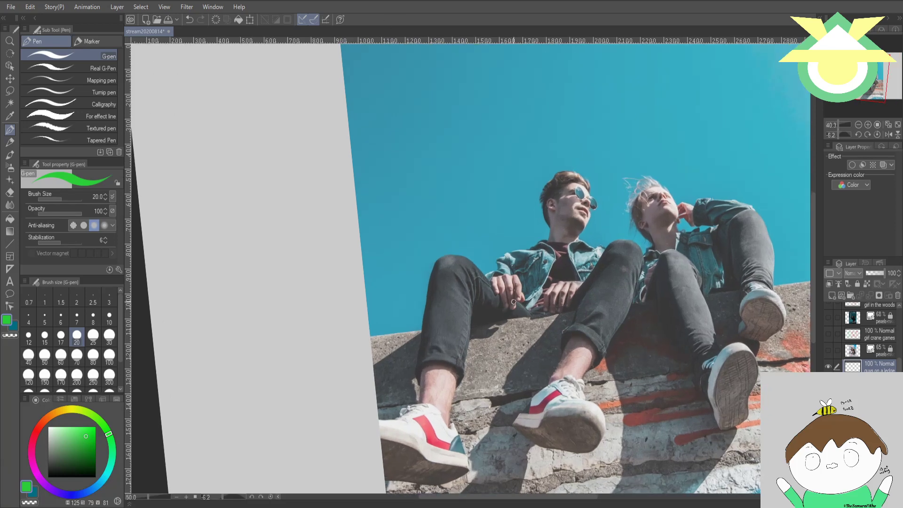
scroll(596, 249, "down", 1)
left_click_drag(667, 214, 552, 306)
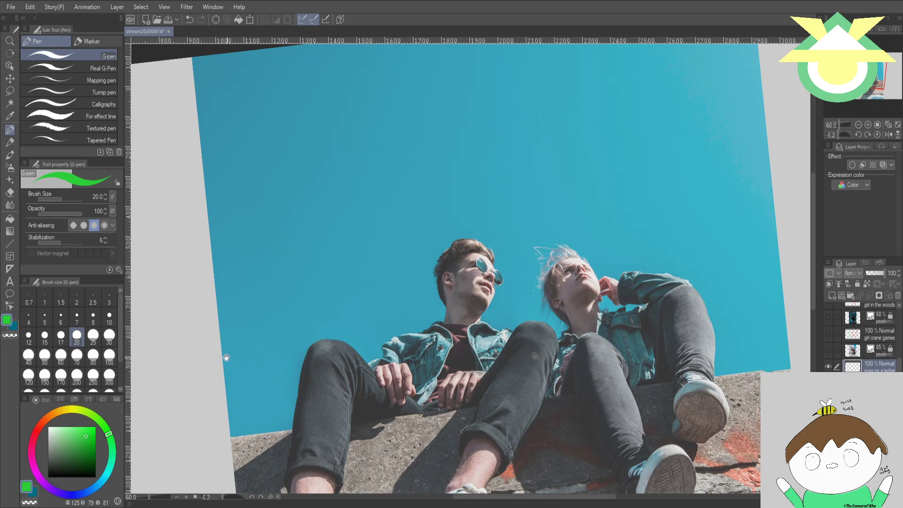
mouse_move(226, 357)
left_mouse_down()
mouse_move(245, 330)
mouse_move(424, 270)
mouse_move(470, 332)
left_mouse_up()
left_click_drag(188, 113, 196, 130)
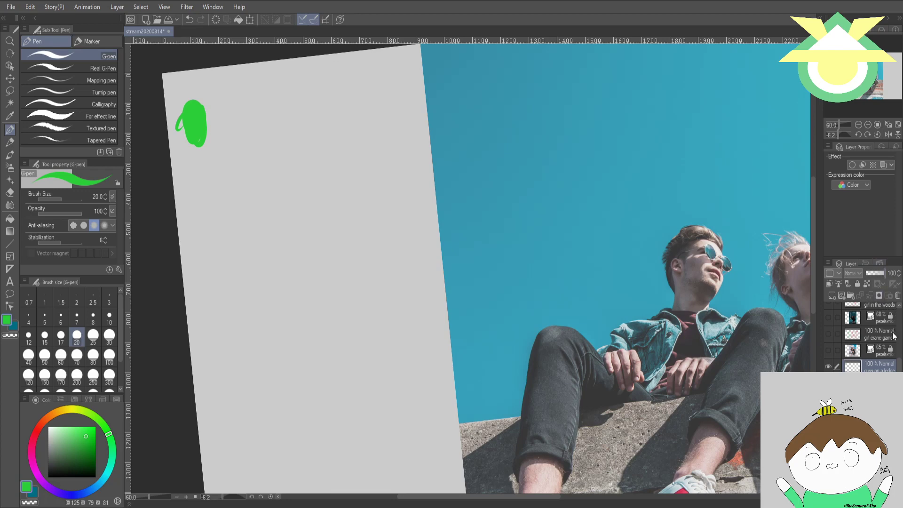
- Sample the red from the girl crane games sketch and paint a red swatch beside the green one on the guys on a ledge layer
left_click(870, 333)
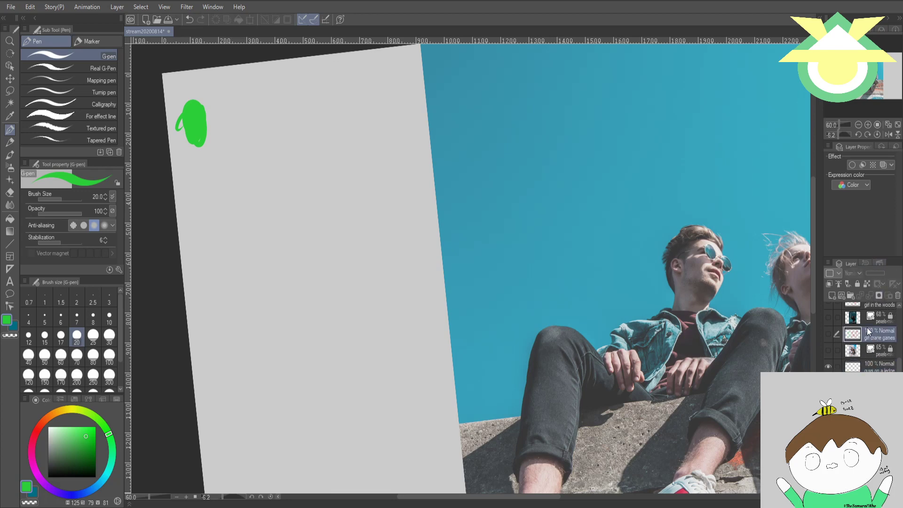
left_click(829, 334)
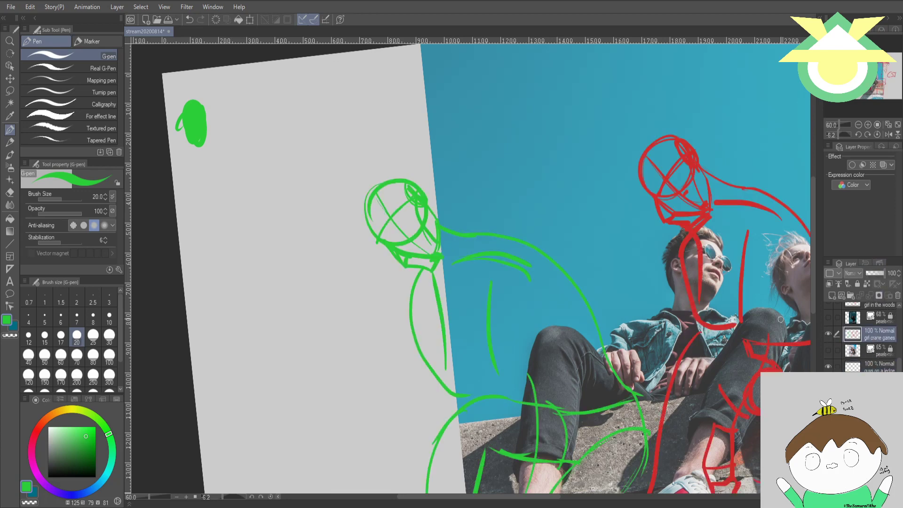
left_click(660, 196, "alt")
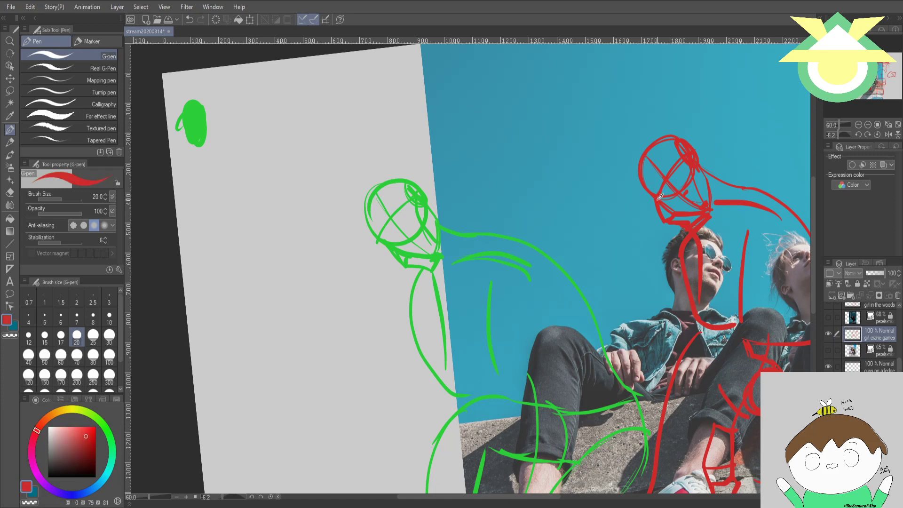
left_click(828, 333)
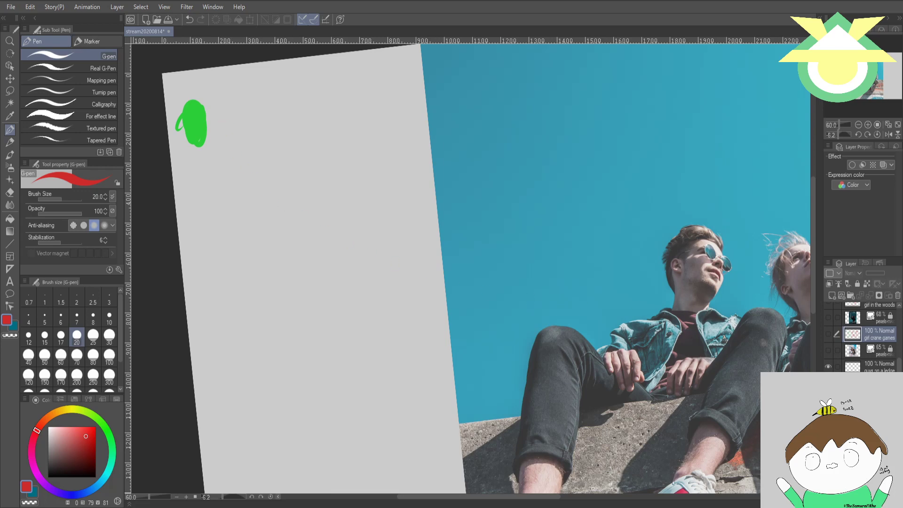
left_click(875, 366)
mouse_move(254, 123)
left_mouse_down()
mouse_move(245, 149)
mouse_move(250, 118)
left_mouse_up()
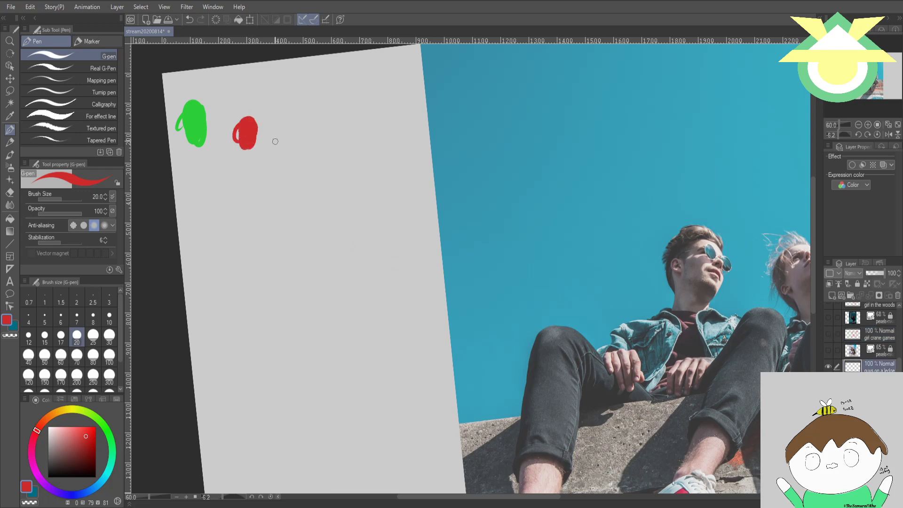
- Draw the red head circle with its facial guide curves over the face of the guy wearing sunglasses
left_click_drag(658, 297, 447, 273)
left_click_drag(583, 267, 562, 342)
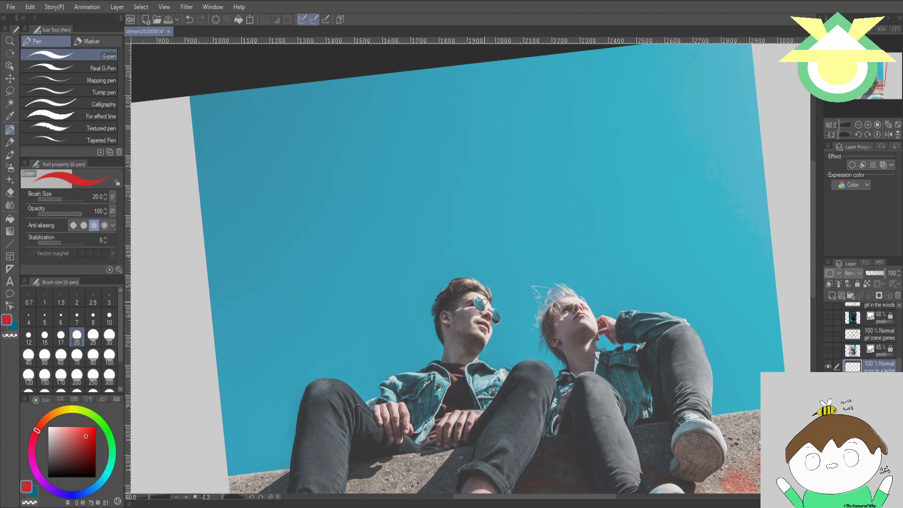
mouse_move(484, 301)
left_mouse_down()
mouse_move(475, 328)
mouse_move(489, 301)
left_mouse_up()
key("ctrl+y")
mouse_move(464, 312)
left_mouse_down()
mouse_move(443, 310)
mouse_move(489, 311)
left_mouse_up()
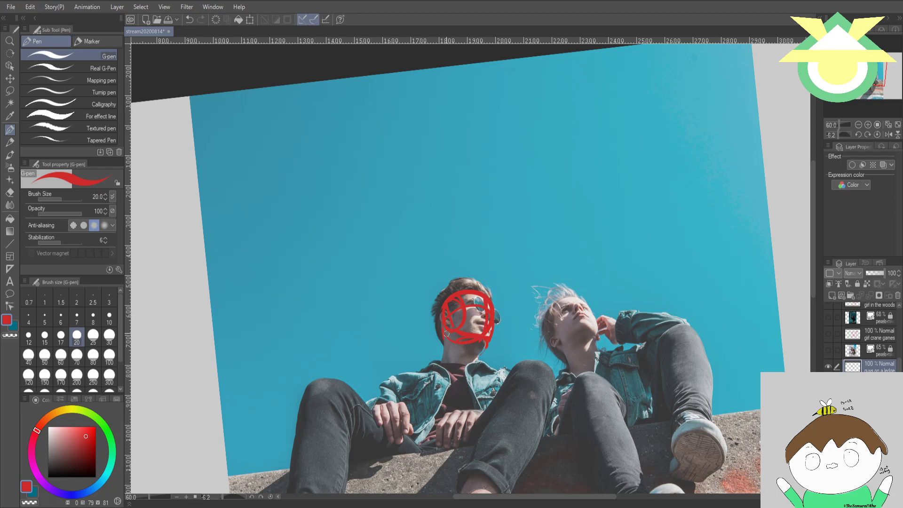
- Draw the sunglasses guy's spine line from the head to the ledge, and block in his pelvis with waist and crotch lines
mouse_move(444, 335)
left_mouse_down()
mouse_move(438, 368)
mouse_move(492, 338)
mouse_move(519, 265)
mouse_move(468, 274)
mouse_move(478, 358)
left_mouse_up()
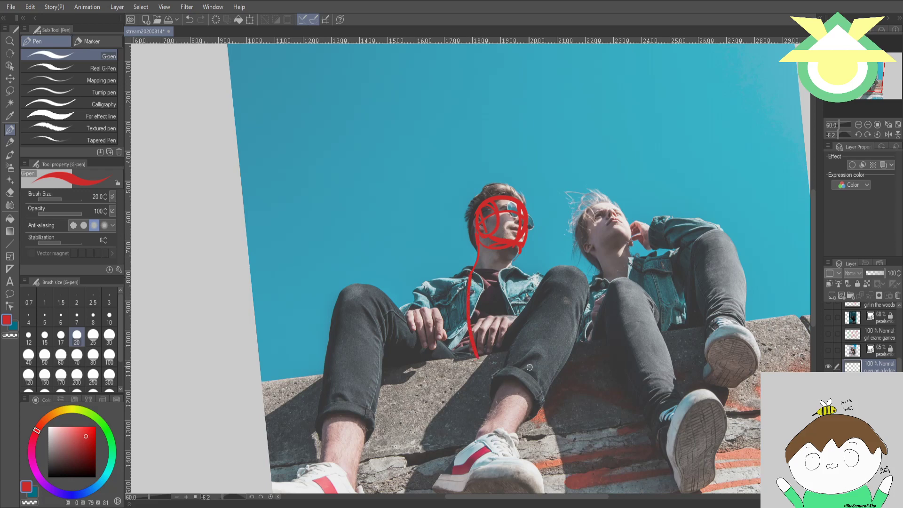
left_click_drag(527, 305, 540, 253)
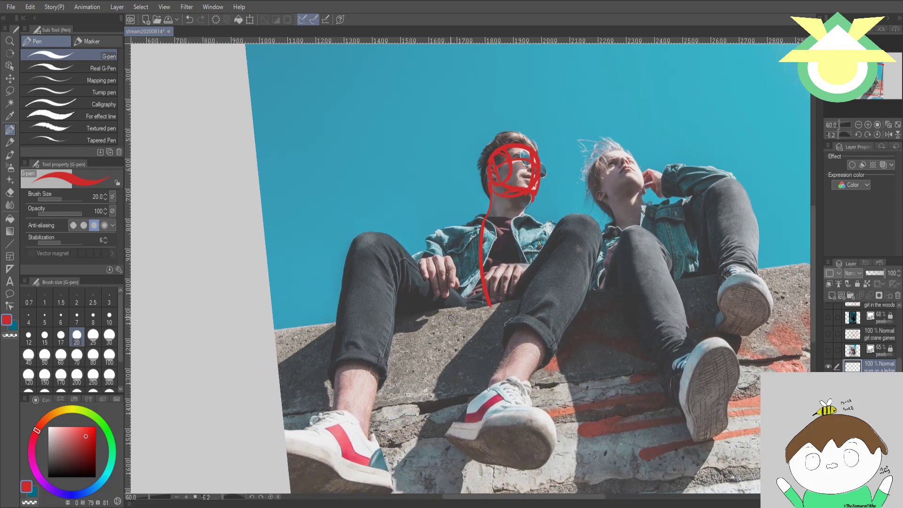
left_click_drag(465, 296, 480, 343)
mouse_move(510, 298)
left_mouse_down()
mouse_move(501, 329)
mouse_move(481, 331)
left_mouse_up()
left_click_drag(461, 297, 520, 286)
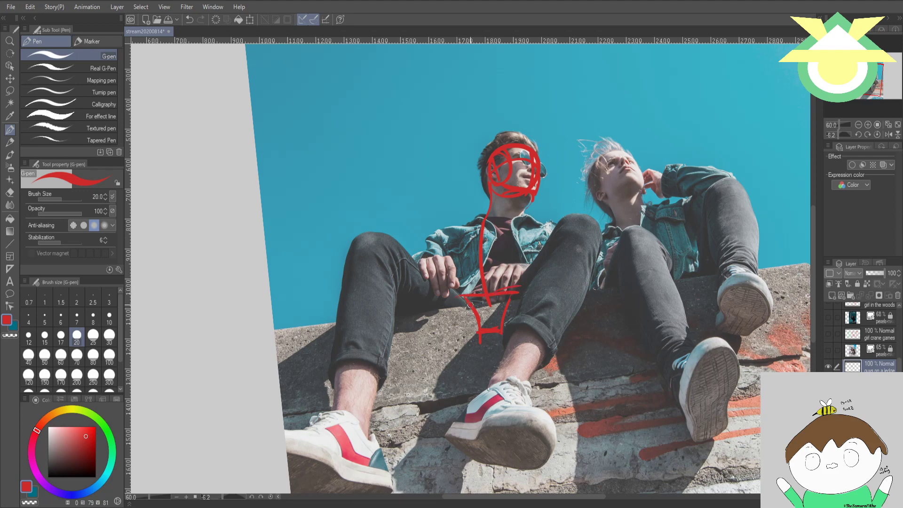
- Draw the upper thigh line from the pelvis over the left-hand knee, and the inner calf line down to the shoe
left_click_drag(467, 305, 398, 242)
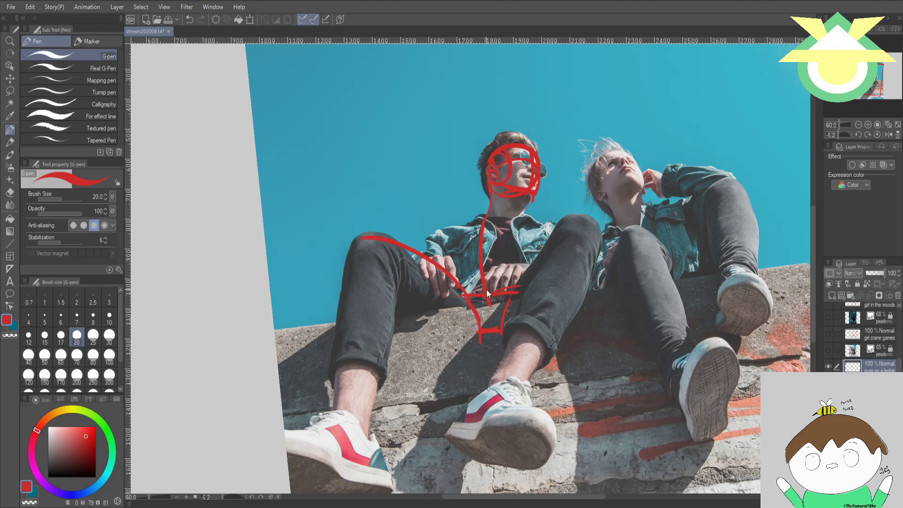
key("ctrl+z")
mouse_move(466, 303)
left_mouse_down()
mouse_move(382, 230)
mouse_move(479, 301)
left_mouse_up()
key("ctrl+z")
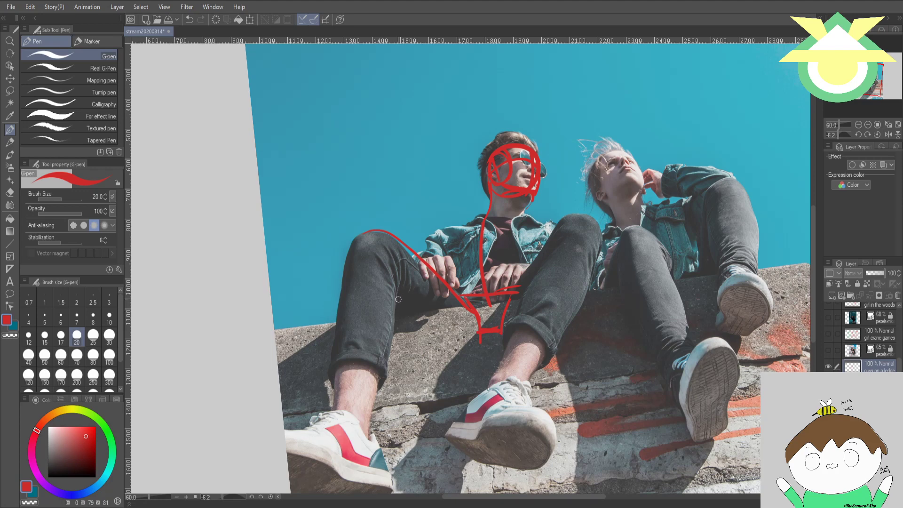
left_click_drag(399, 308, 359, 450)
key("ctrl+z")
left_click_drag(399, 285, 371, 443)
- Draw the sunglasses guy's right-hand leg with a thigh line over the knee and a shin line down to the ankle
mouse_move(540, 243)
left_mouse_down()
mouse_move(516, 287)
mouse_move(605, 245)
left_mouse_up()
key("ctrl+z")
mouse_move(516, 283)
left_mouse_down()
mouse_move(526, 262)
mouse_move(591, 219)
mouse_move(521, 303)
mouse_move(488, 385)
mouse_move(586, 334)
left_mouse_up()
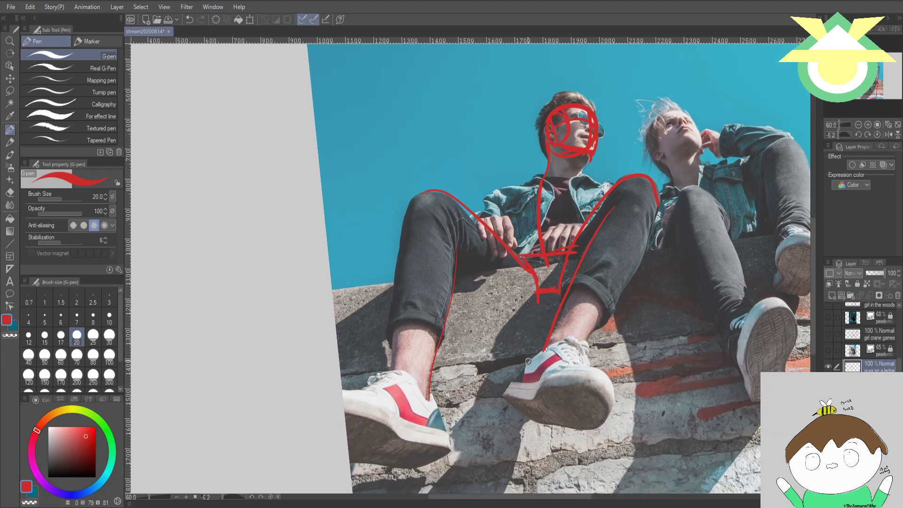
- Outline the ankle opening and upper of the shoe on the right-hand leg
mouse_move(525, 361)
left_mouse_down()
mouse_move(578, 339)
mouse_move(570, 340)
mouse_move(589, 371)
left_mouse_up()
mouse_move(550, 348)
left_mouse_down()
mouse_move(570, 366)
mouse_move(597, 372)
left_mouse_up()
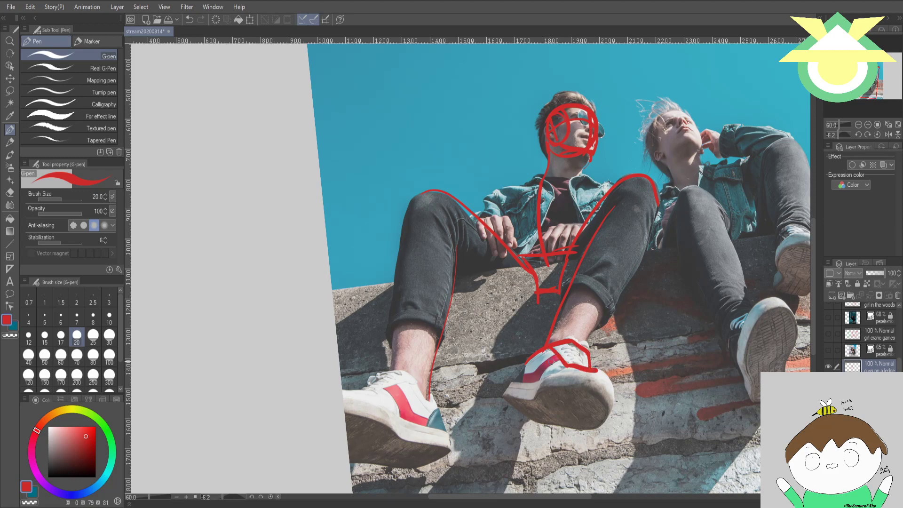
mouse_move(525, 364)
left_mouse_down()
mouse_move(516, 381)
mouse_move(576, 368)
left_mouse_up()
- Draw the right-hand shoe's sole, with its front edge and the closing curve around the underside
mouse_move(507, 385)
left_mouse_down()
mouse_move(532, 401)
mouse_move(565, 373)
mouse_move(611, 397)
left_mouse_up()
key("ctrl+z")
mouse_move(537, 401)
left_mouse_down()
mouse_move(608, 400)
mouse_move(614, 417)
left_mouse_up()
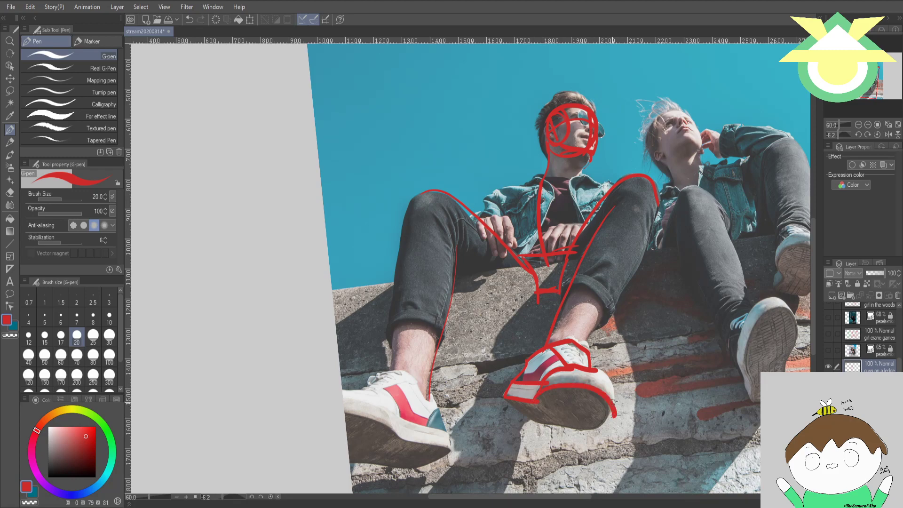
mouse_move(595, 369)
left_mouse_down()
mouse_move(612, 389)
mouse_move(601, 424)
mouse_move(560, 428)
mouse_move(515, 413)
mouse_move(552, 427)
mouse_move(599, 424)
left_mouse_up()
key("ctrl+z")
mouse_move(502, 397)
left_mouse_down()
mouse_move(522, 414)
mouse_move(565, 424)
mouse_move(612, 416)
left_mouse_up()
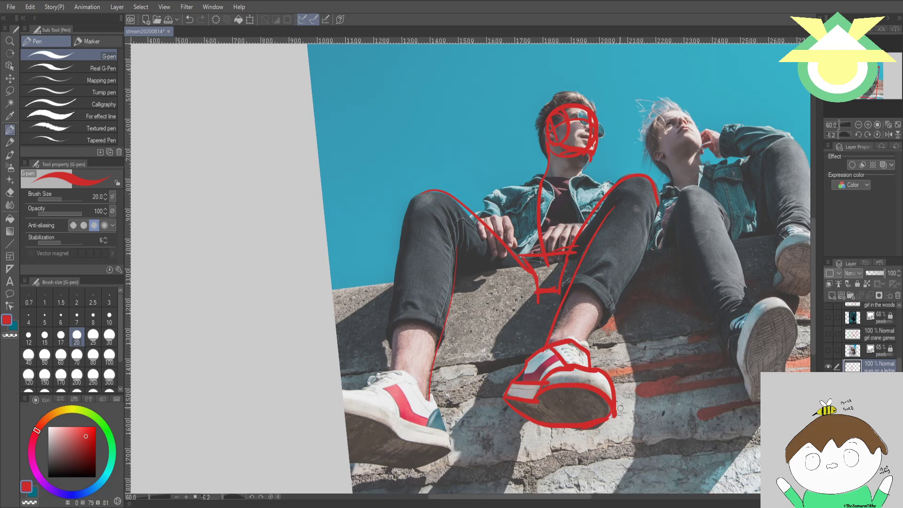
- Outline the upper of the sunglasses guy's left-hand shoe, carrying the toe past the photo's edge onto the blank canvas
left_click_drag(439, 380, 534, 357)
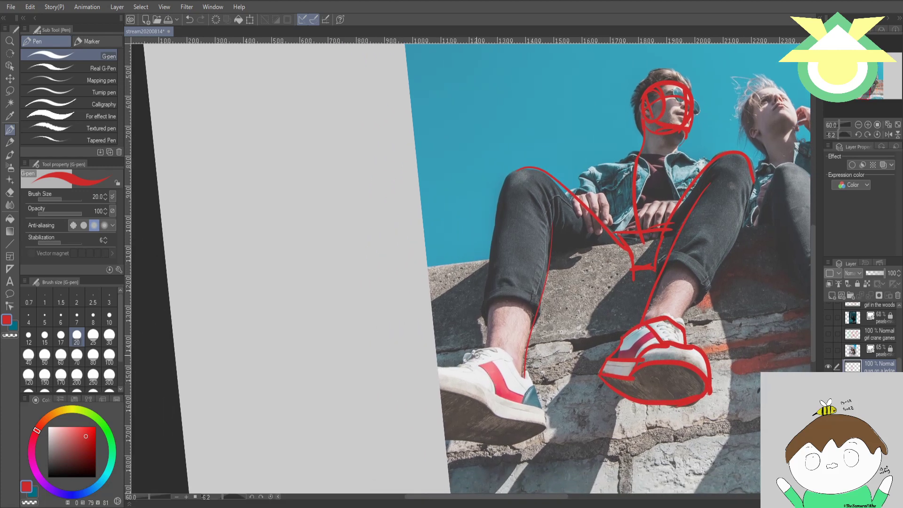
mouse_move(479, 355)
left_mouse_down()
mouse_move(451, 366)
mouse_move(462, 366)
mouse_move(421, 363)
mouse_move(428, 365)
mouse_move(412, 371)
mouse_move(492, 384)
mouse_move(466, 381)
mouse_move(536, 407)
left_mouse_up()
mouse_move(473, 357)
left_mouse_down()
mouse_move(497, 347)
mouse_move(533, 380)
mouse_move(544, 414)
mouse_move(473, 384)
mouse_move(501, 367)
mouse_move(496, 406)
mouse_move(491, 400)
mouse_move(550, 413)
left_mouse_up()
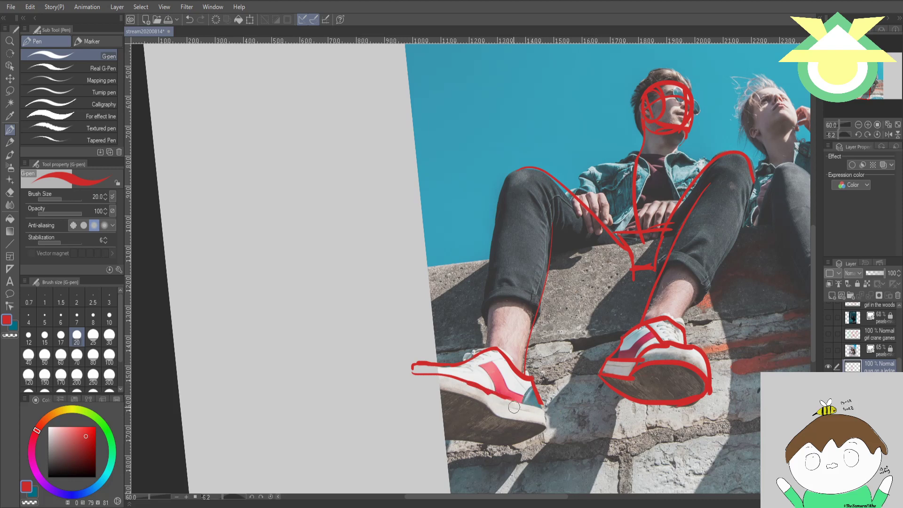
- Draw the left-hand shoe's sole with its side band, rounded toe, and the closing curve around the underside
left_click_drag(501, 398, 545, 405)
mouse_move(438, 387)
left_mouse_down()
mouse_move(511, 417)
mouse_move(547, 421)
mouse_move(545, 406)
left_mouse_up()
mouse_move(437, 387)
left_mouse_down()
mouse_move(406, 390)
mouse_move(395, 376)
mouse_move(402, 407)
mouse_move(447, 438)
mouse_move(482, 436)
mouse_move(468, 440)
mouse_move(497, 447)
mouse_move(544, 427)
left_mouse_up()
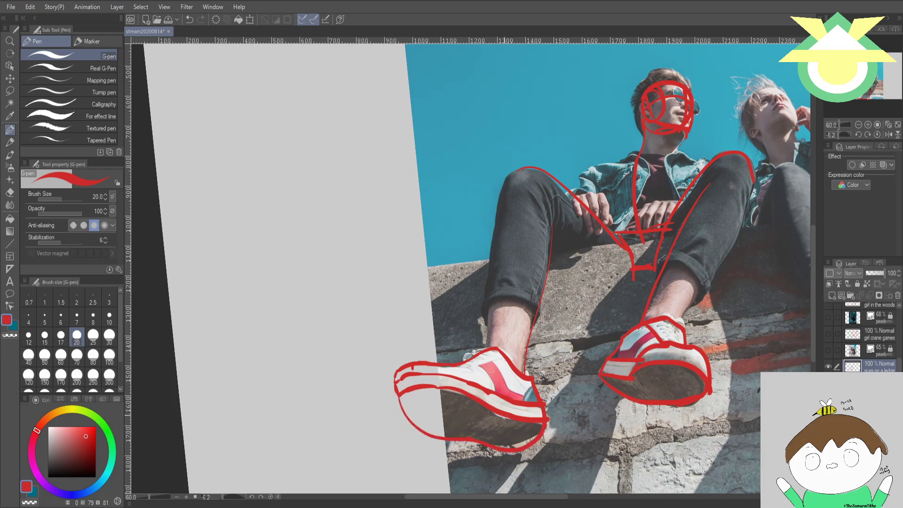
mouse_move(393, 395)
left_mouse_down()
mouse_move(396, 365)
mouse_move(390, 403)
mouse_move(400, 361)
mouse_move(394, 394)
left_mouse_up()
mouse_move(405, 363)
left_mouse_down()
mouse_move(396, 395)
mouse_move(398, 378)
mouse_move(428, 375)
mouse_move(403, 415)
left_mouse_up()
- Draw the sunglasses guy's shoulder lines out from the neck on both sides and the left-hand upper arm line down from the shoulder
left_click_drag(680, 411, 613, 443)
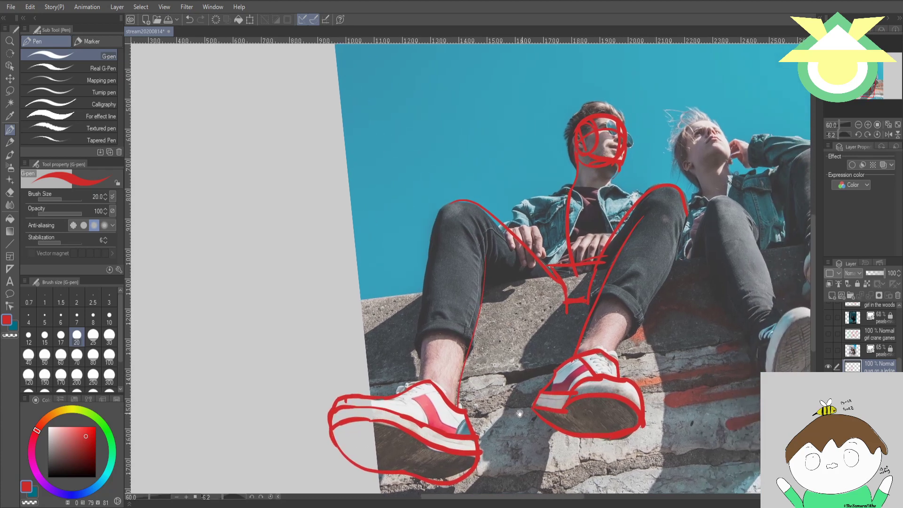
left_click_drag(591, 329, 510, 445)
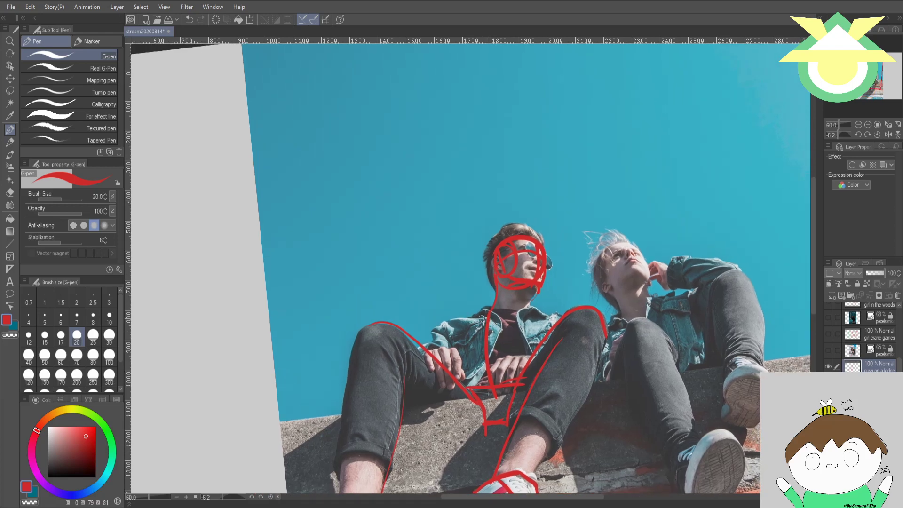
left_click_drag(496, 313, 451, 324)
left_click_drag(518, 312, 570, 323)
left_click_drag(448, 325, 448, 353)
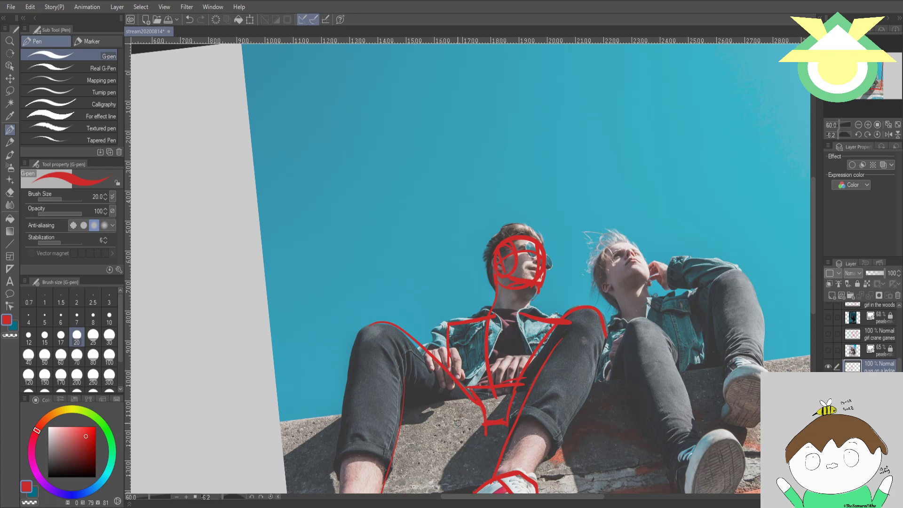
- Block in both of the sunglasses guy's hands with box outlines and finger division lines
mouse_move(441, 356)
left_mouse_down()
mouse_move(429, 347)
mouse_move(460, 344)
mouse_move(459, 367)
mouse_move(429, 365)
mouse_move(427, 356)
mouse_move(443, 386)
mouse_move(457, 379)
left_mouse_up()
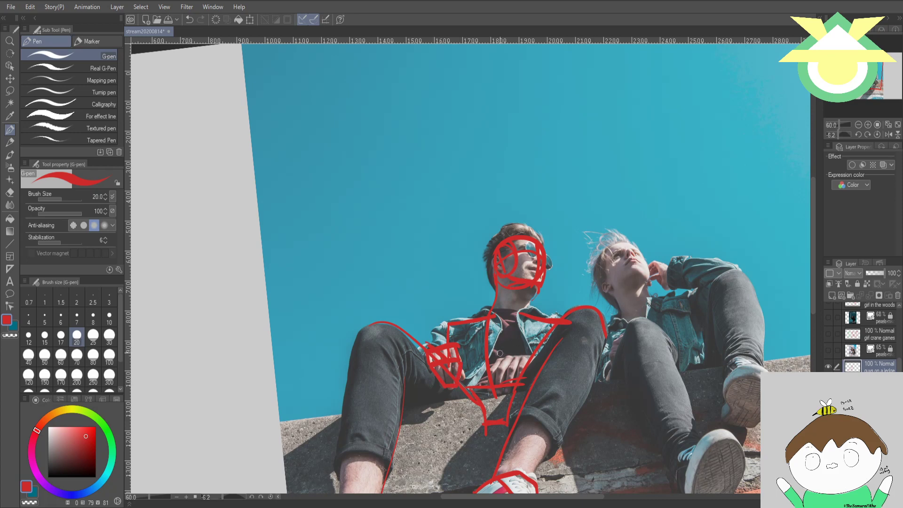
mouse_move(500, 353)
left_mouse_down()
mouse_move(492, 373)
mouse_move(530, 366)
mouse_move(502, 362)
mouse_move(512, 363)
left_mouse_up()
left_click_drag(527, 356, 523, 365)
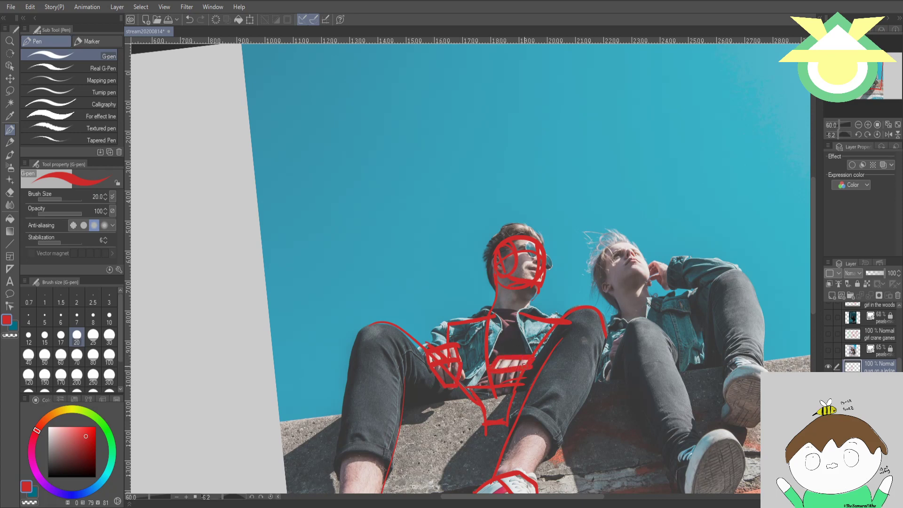
left_click_drag(496, 393, 509, 387)
- Draw a construction circle around the blond guy's head, undoing the strokes that miss the shape
left_click_drag(607, 385, 481, 401)
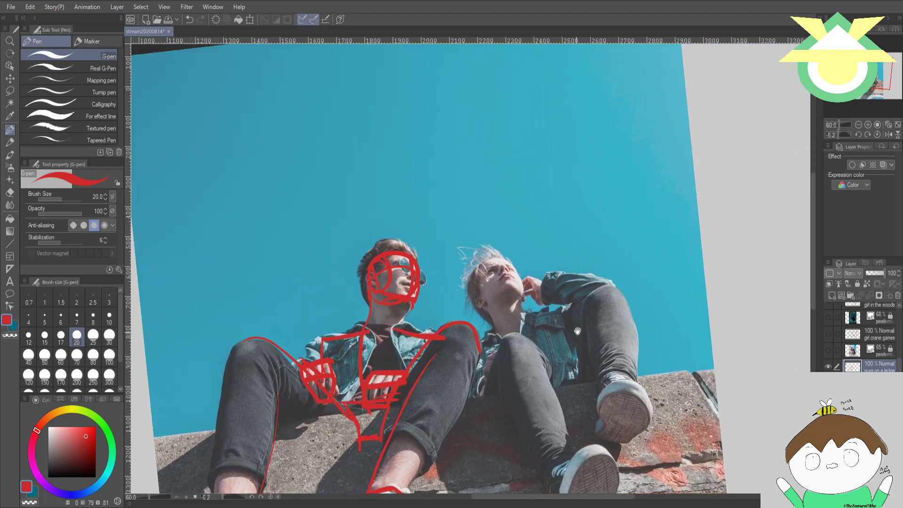
mouse_move(490, 255)
left_mouse_down()
mouse_move(487, 303)
mouse_move(483, 258)
left_mouse_up()
key("ctrl+z")
mouse_move(503, 254)
left_mouse_down()
mouse_move(476, 298)
mouse_move(501, 250)
mouse_move(493, 258)
mouse_move(517, 279)
mouse_move(499, 254)
mouse_move(473, 280)
mouse_move(504, 255)
mouse_move(515, 266)
left_mouse_up()
key("ctrl+z")
key("ctrl+z")
key("ctrl+z")
key("ctrl+z")
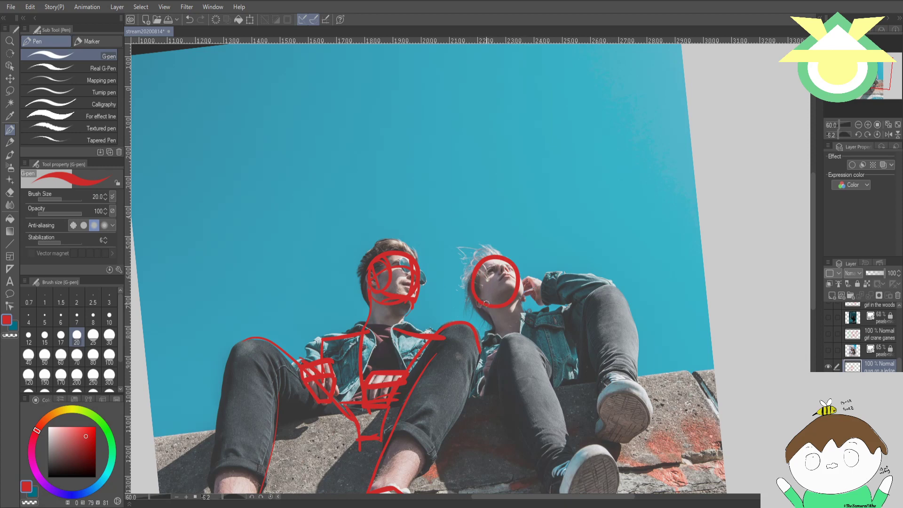
- Add the curved face guidelines and the jaw line to the blond guy's head circle
mouse_move(471, 280)
left_mouse_down()
mouse_move(490, 287)
mouse_move(484, 300)
mouse_move(490, 283)
mouse_move(481, 300)
mouse_move(480, 288)
mouse_move(513, 275)
left_mouse_up()
left_click_drag(511, 287, 524, 298)
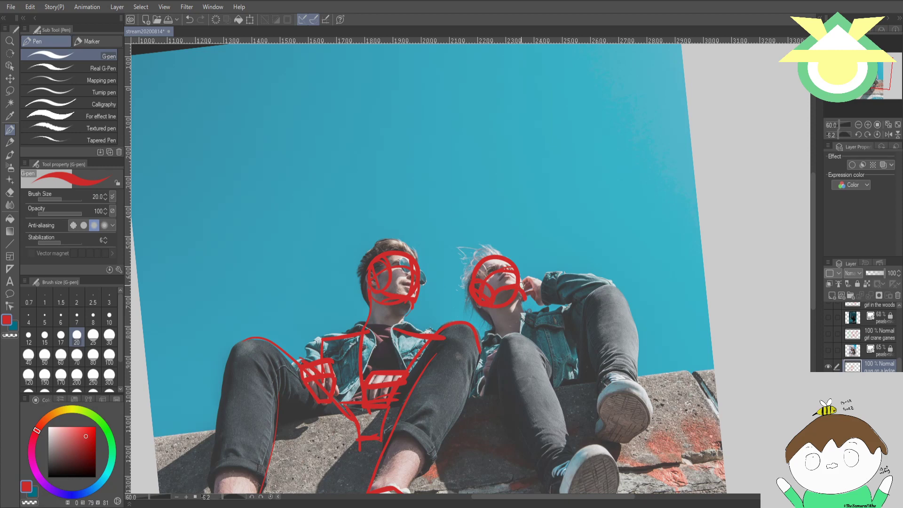
key("ctrl+z")
left_click_drag(520, 282, 523, 293)
- Draw the blond guy's neck line, the curved spine down to the hips, and the top line of the pelvis
mouse_move(500, 262)
left_mouse_down()
mouse_move(510, 297)
mouse_move(493, 308)
mouse_move(504, 338)
left_mouse_up()
key("ctrl+z")
left_click_drag(502, 303, 510, 332)
left_click_drag(569, 410, 466, 359)
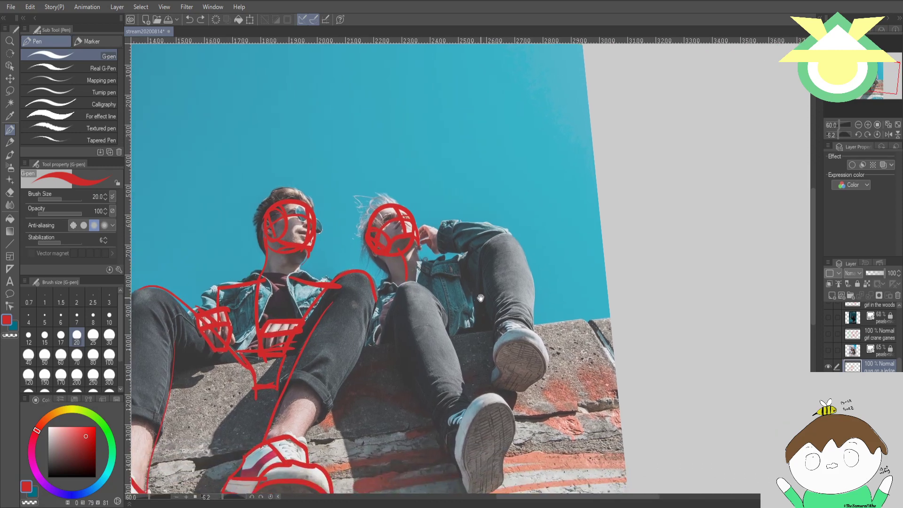
mouse_move(406, 282)
left_mouse_down()
mouse_move(427, 309)
mouse_move(466, 329)
left_mouse_up()
left_click_drag(426, 341, 485, 334)
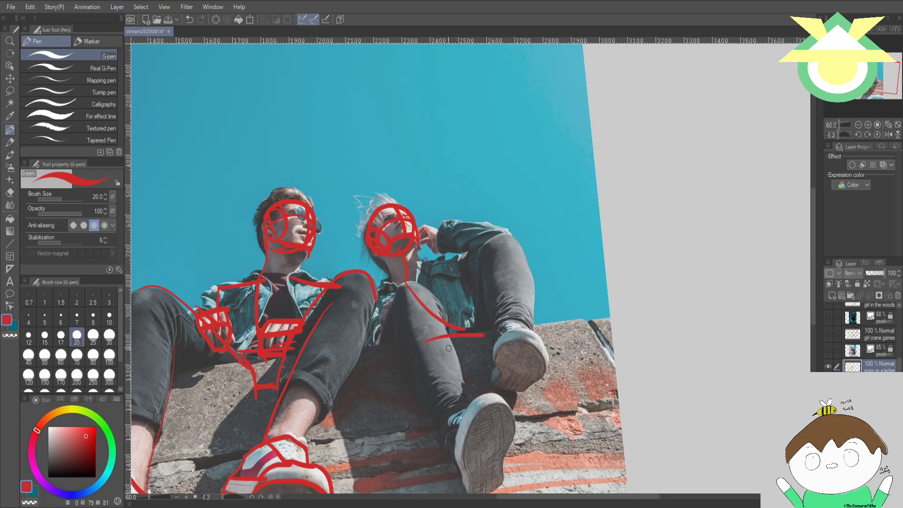
- Draw the blond guy's pelvis wedge and the thigh line rising from the hip over the raised right-hand knee
mouse_move(430, 342)
left_mouse_down()
mouse_move(463, 358)
mouse_move(479, 338)
mouse_move(467, 357)
mouse_move(481, 349)
mouse_move(486, 243)
left_mouse_up()
key("ctrl+z")
mouse_move(473, 330)
left_mouse_down()
mouse_move(506, 230)
mouse_move(519, 232)
left_mouse_up()
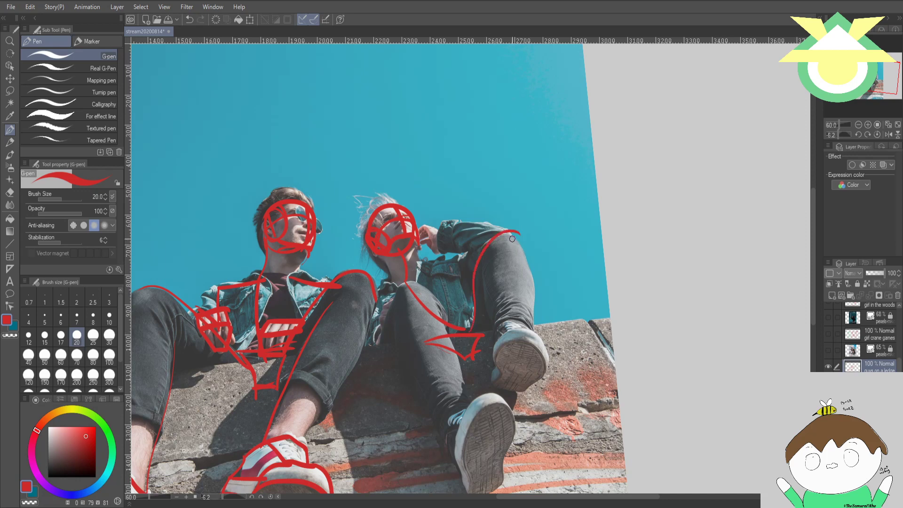
- Draw the raised leg's shin line and ankle opening, and outline the shoe and its sole
mouse_move(482, 259)
left_mouse_down()
mouse_move(481, 295)
mouse_move(498, 332)
mouse_move(495, 324)
mouse_move(530, 324)
mouse_move(494, 352)
mouse_move(516, 322)
mouse_move(536, 337)
left_mouse_up()
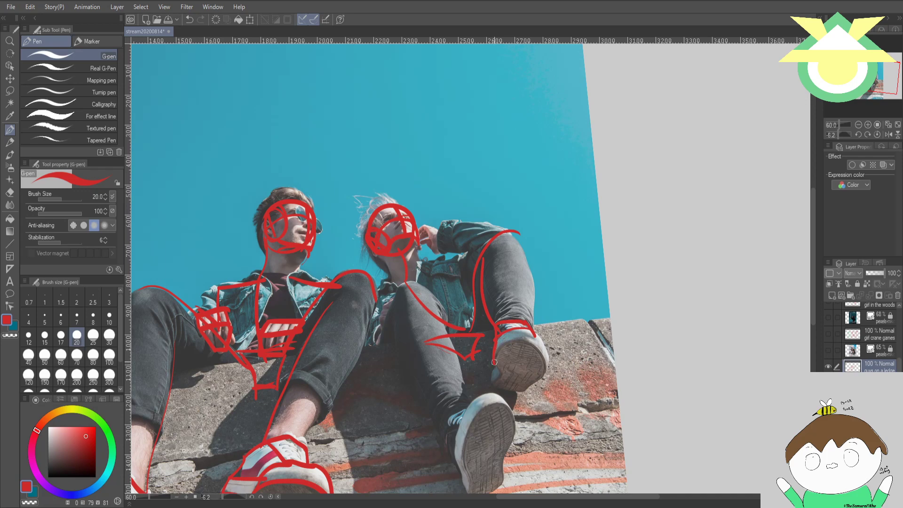
mouse_move(494, 363)
left_mouse_down()
mouse_move(532, 342)
mouse_move(548, 363)
left_mouse_up()
mouse_move(535, 332)
left_mouse_down()
mouse_move(550, 365)
mouse_move(490, 380)
mouse_move(495, 367)
mouse_move(529, 387)
mouse_move(543, 359)
left_mouse_up()
- Draw the blond guy's lower leg from the knee down to the ankle and outline its shoe and sole
left_click_drag(469, 387, 527, 316)
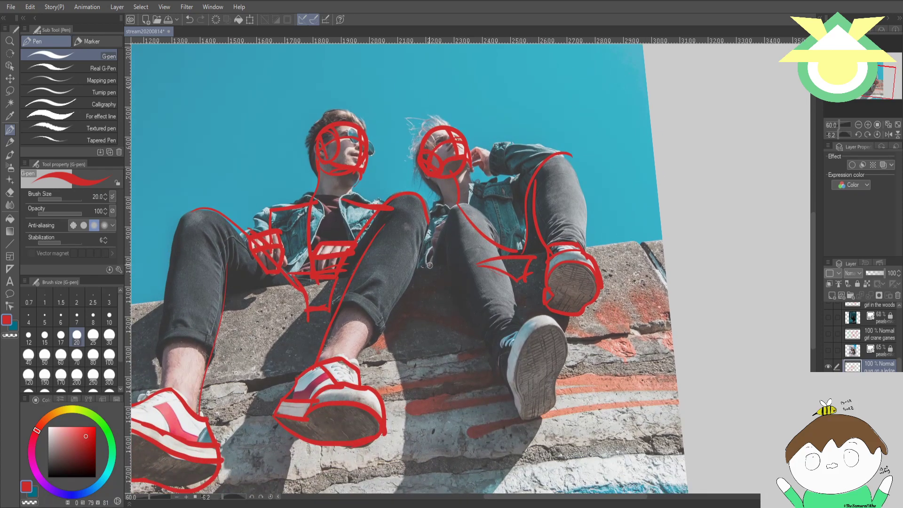
left_click_drag(431, 268, 461, 206)
mouse_move(447, 229)
left_mouse_down()
mouse_move(466, 301)
mouse_move(498, 367)
mouse_move(509, 333)
mouse_move(524, 330)
left_mouse_up()
mouse_move(498, 368)
left_mouse_down()
mouse_move(514, 406)
mouse_move(509, 380)
mouse_move(528, 325)
left_mouse_up()
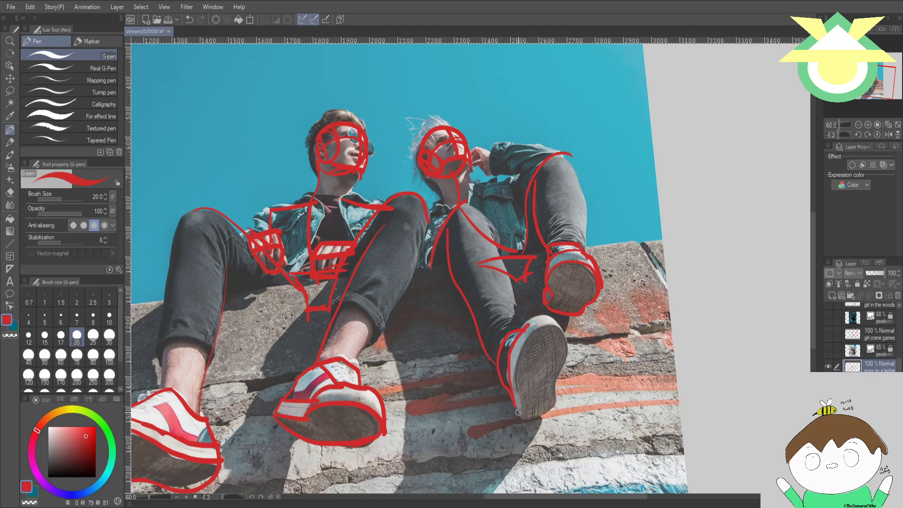
mouse_move(521, 419)
left_mouse_down()
mouse_move(512, 365)
mouse_move(543, 323)
mouse_move(558, 326)
mouse_move(525, 324)
mouse_move(557, 319)
mouse_move(570, 352)
mouse_move(566, 335)
mouse_move(545, 414)
left_mouse_up()
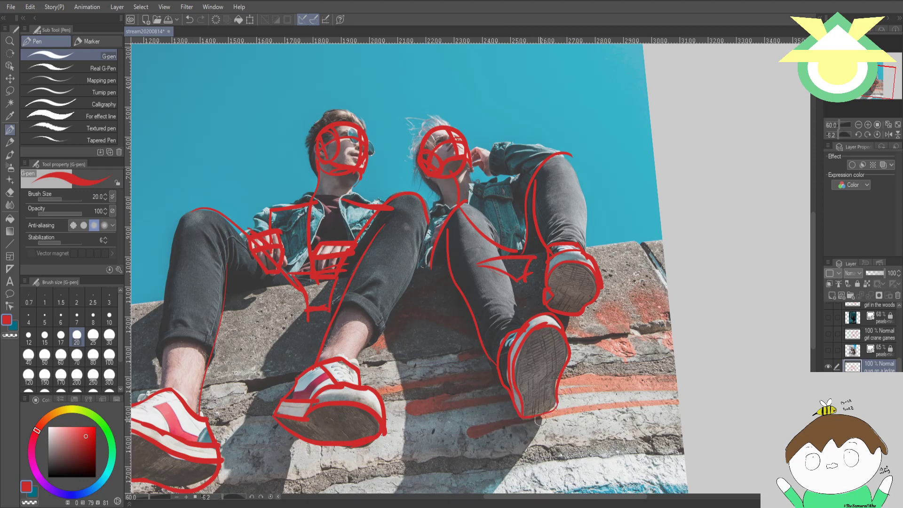
- Draw the blond guy's shoulder lines, the left-hand arm, and the right-hand arm bent over the knee with its hand at the face
left_click_drag(519, 365, 601, 457)
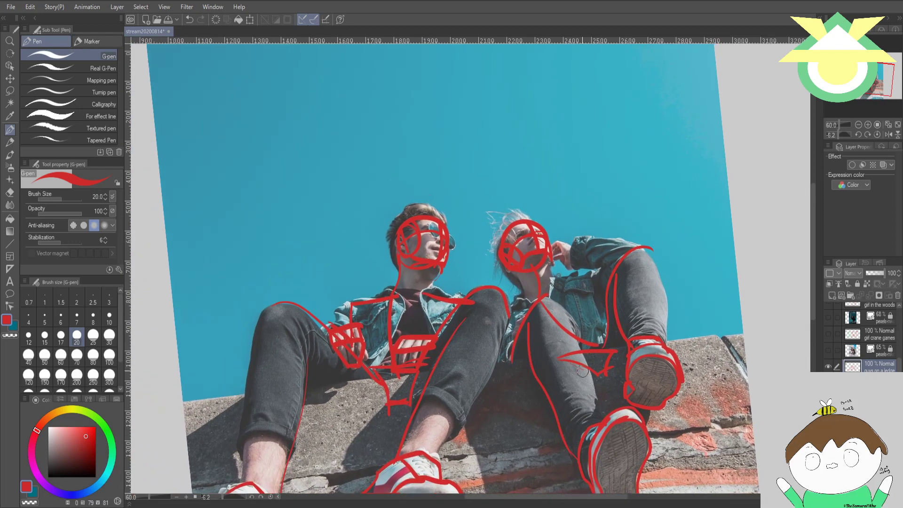
mouse_move(522, 304)
left_mouse_down()
mouse_move(493, 319)
mouse_move(498, 359)
mouse_move(512, 343)
left_mouse_up()
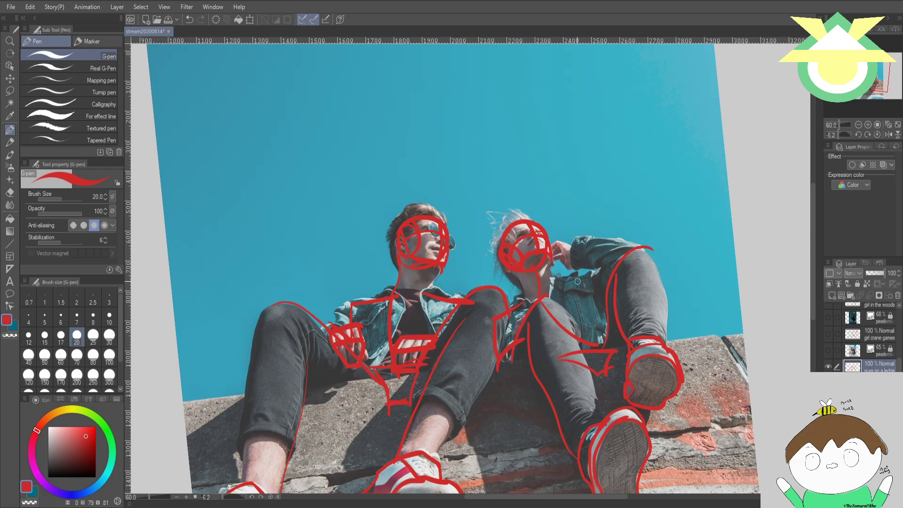
mouse_move(553, 285)
left_mouse_down()
mouse_move(590, 281)
mouse_move(647, 242)
left_mouse_up()
mouse_move(605, 264)
left_mouse_down()
mouse_move(561, 268)
mouse_move(574, 242)
mouse_move(554, 242)
mouse_move(561, 268)
mouse_move(554, 259)
left_mouse_up()
- Pick up the green swatch colour and draw a head circle on the blank canvas left of the photo
left_click_drag(642, 376, 655, 356)
left_click_drag(512, 362, 585, 339)
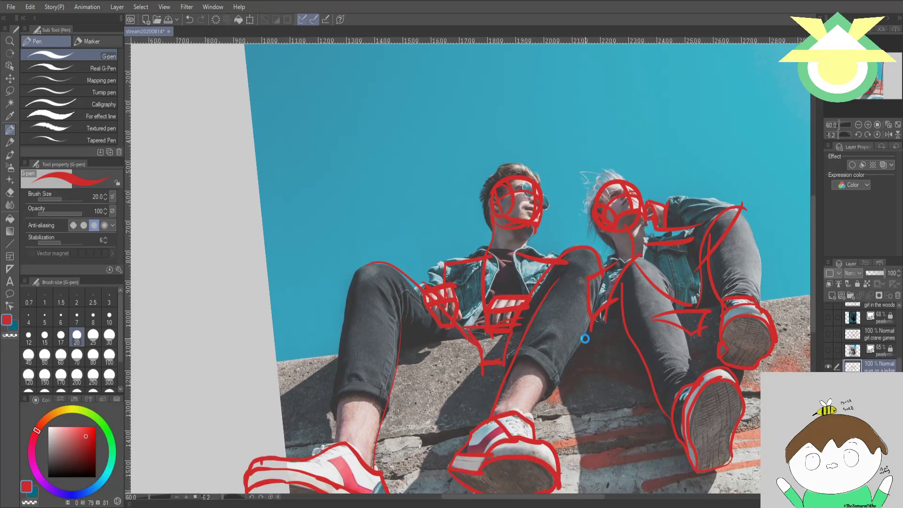
scroll(585, 339, "down", 4)
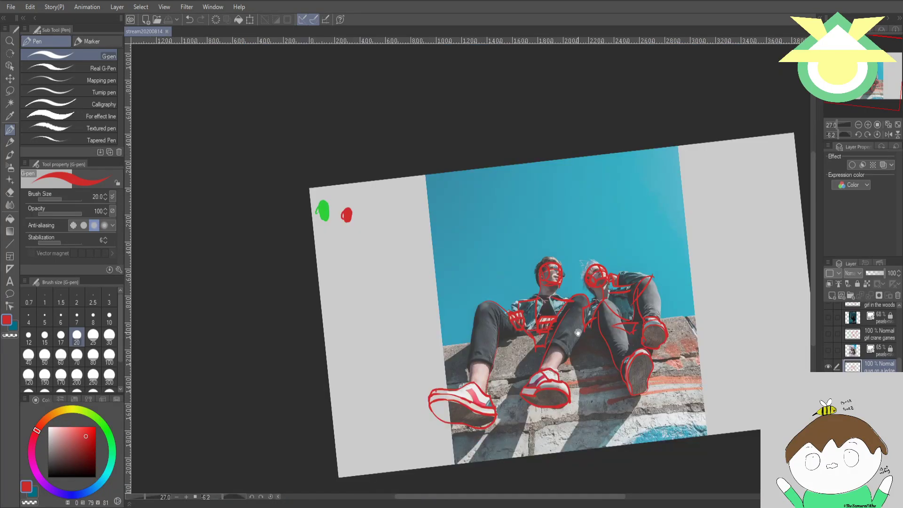
scroll(573, 332, "up", 1)
scroll(573, 331, "up", 1)
mouse_move(661, 293)
left_mouse_down()
mouse_move(579, 271)
mouse_move(682, 263)
mouse_move(602, 276)
left_mouse_up()
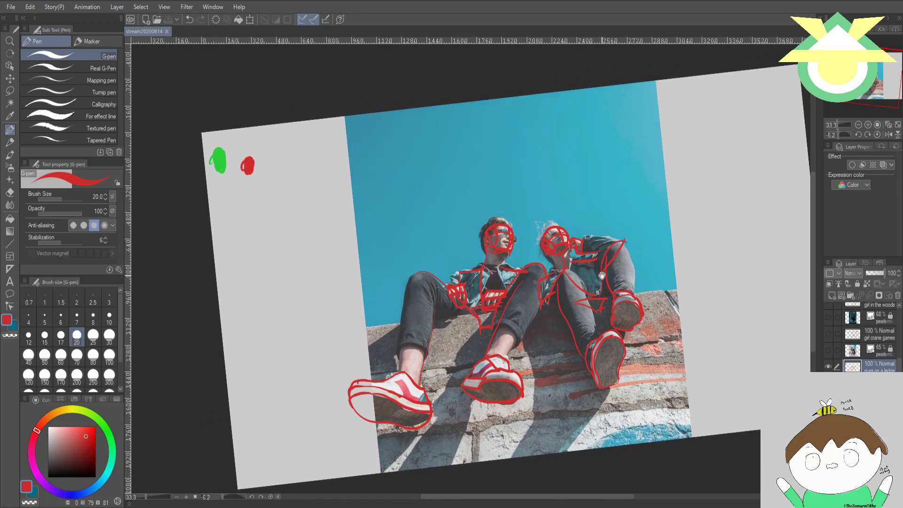
left_click(218, 153, "alt")
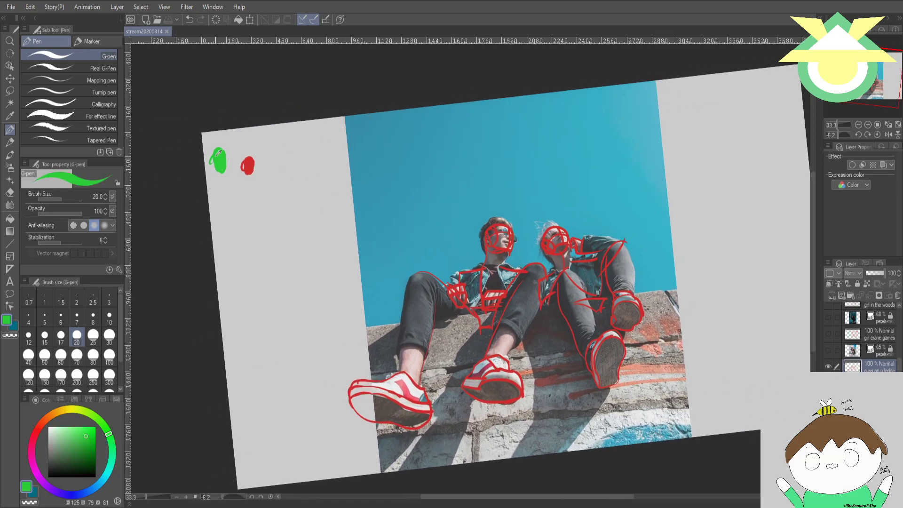
left_click_drag(595, 266, 682, 269)
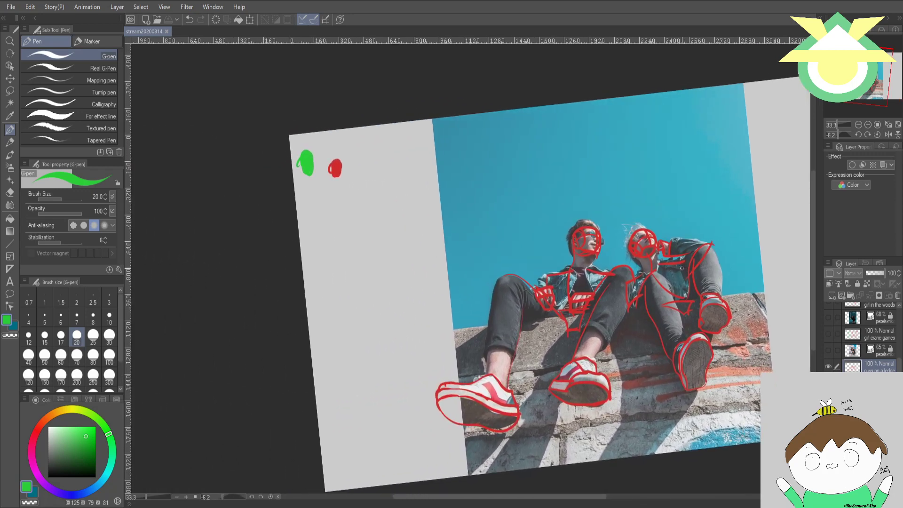
mouse_move(386, 209)
left_mouse_down()
mouse_move(372, 240)
mouse_move(388, 205)
mouse_move(384, 212)
mouse_move(399, 201)
left_mouse_up()
key("ctrl+z")
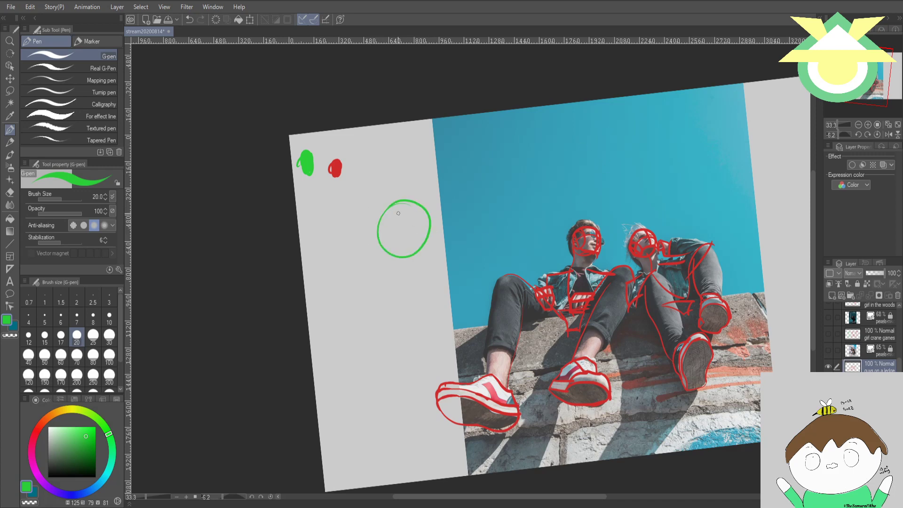
- Add the side-plane oval, the curved brow line, and the jaw with its front edge to the green head circle
left_click_drag(394, 220, 393, 252)
left_click_drag(383, 236, 429, 218)
left_click_drag(415, 256, 426, 252)
left_click_drag(379, 226, 396, 247)
key("ctrl+z")
left_click_drag(436, 216, 427, 254)
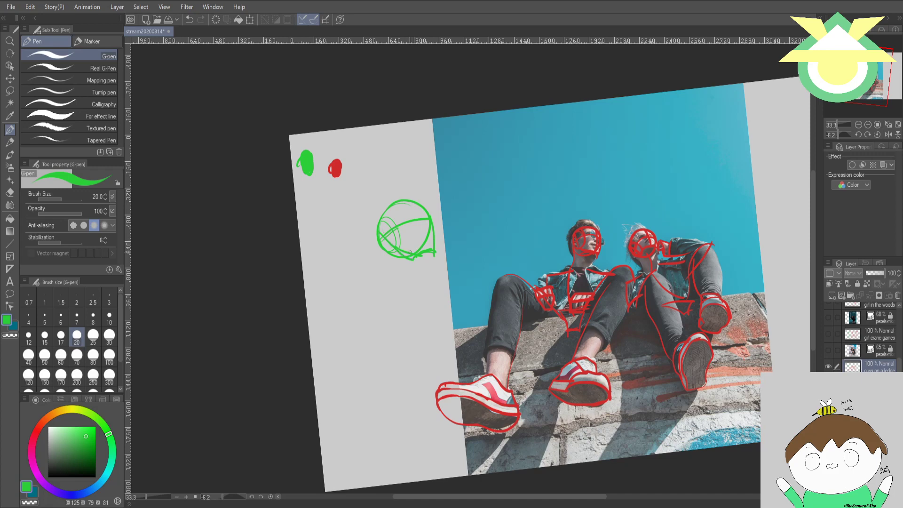
- Refine the green head's curved guidelines across the side and front of the face, and draw the spine curve down from the head
key("ctrl+z")
left_click_drag(395, 250, 380, 227)
mouse_move(403, 203)
left_mouse_down()
mouse_move(423, 249)
mouse_move(415, 217)
mouse_move(425, 241)
left_mouse_up()
key("ctrl+z")
left_click_drag(411, 203, 426, 235)
left_click_drag(387, 254, 389, 304)
left_click_drag(387, 254, 389, 303)
- Draw the green figure's two thigh lines, arching the right-hand one over its knee onto the photo
mouse_move(422, 281)
left_mouse_down()
mouse_move(430, 270)
mouse_move(472, 280)
left_mouse_up()
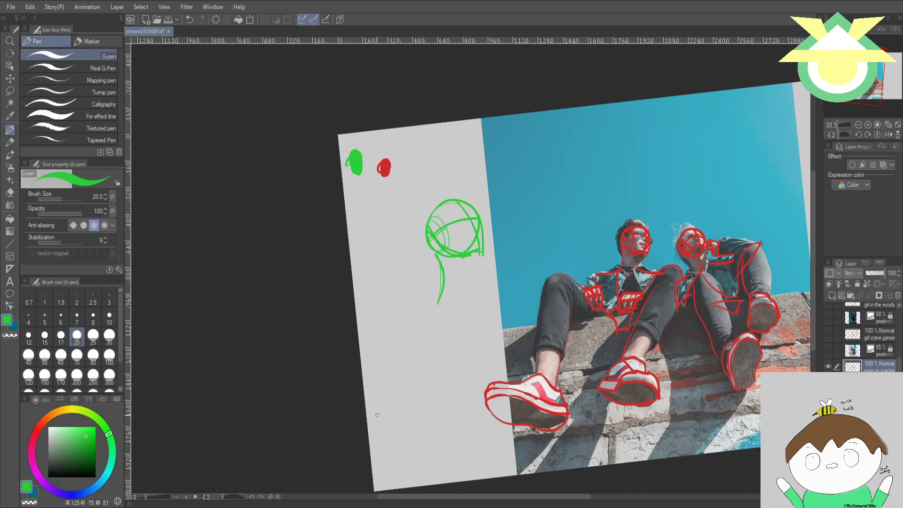
mouse_move(379, 351)
left_mouse_down()
mouse_move(434, 381)
mouse_move(525, 317)
left_mouse_up()
left_click_drag(459, 366, 533, 336)
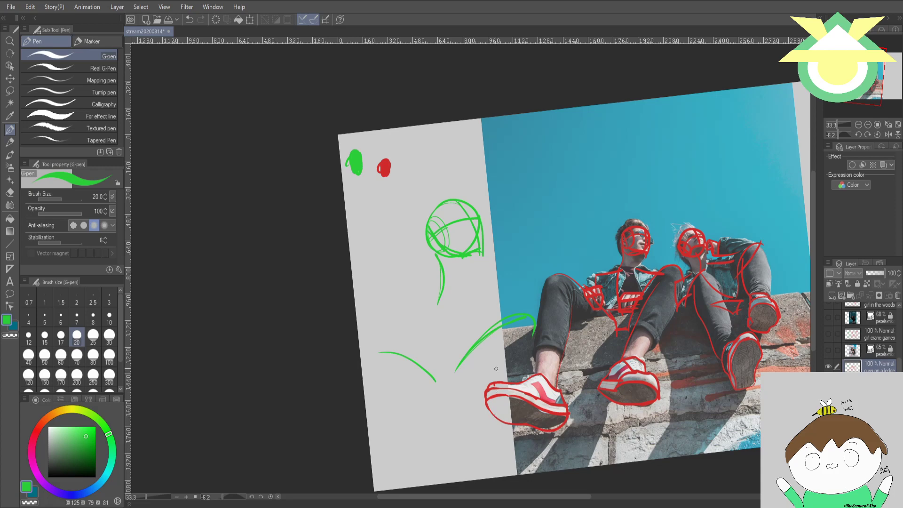
- Draw the green figure's right-hand shin line down from the knee and block in the foot at its end
mouse_move(498, 347)
left_mouse_down()
mouse_move(493, 431)
mouse_move(530, 447)
mouse_move(492, 446)
mouse_move(490, 473)
left_mouse_up()
mouse_move(527, 449)
left_mouse_down()
mouse_move(528, 467)
mouse_move(553, 470)
mouse_move(514, 474)
left_mouse_up()
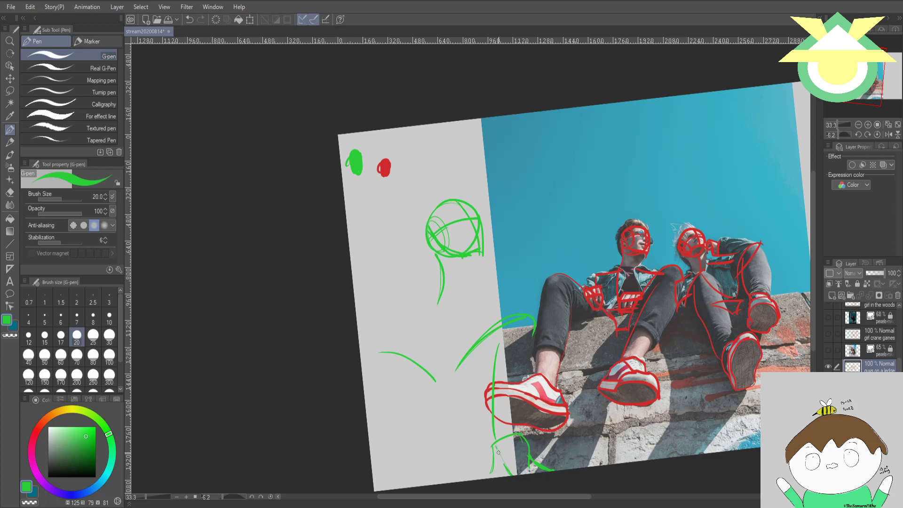
mouse_move(497, 449)
left_mouse_down()
mouse_move(513, 475)
mouse_move(541, 463)
left_mouse_up()
left_click_drag(491, 470, 485, 478)
- Round off the green figure's left-hand knee and draw the inner shin line down from it
mouse_move(531, 421)
left_mouse_down()
mouse_move(601, 401)
mouse_move(619, 410)
left_mouse_up()
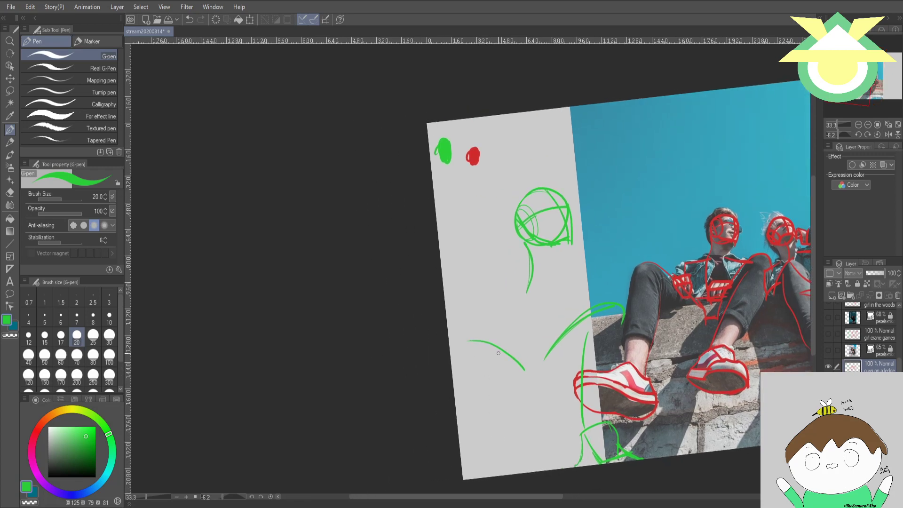
mouse_move(476, 340)
left_mouse_down()
mouse_move(457, 350)
mouse_move(490, 448)
left_mouse_up()
key("ctrl+z")
left_click_drag(480, 366, 484, 469)
key("ctrl+z")
left_click_drag(479, 366, 481, 459)
- Draw a large green construction circle for an enlarged head on the blank canvas area beside the photo's second figure
left_click_drag(556, 390, 490, 463)
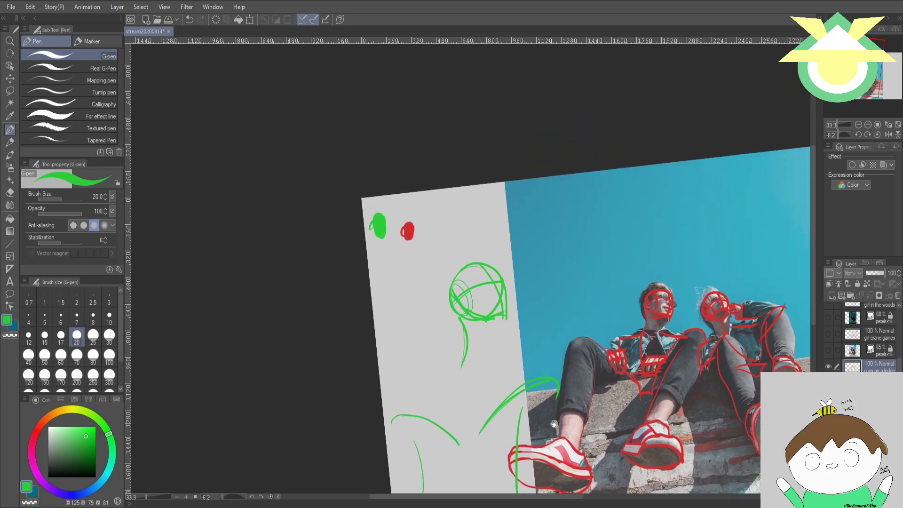
mouse_move(586, 401)
left_mouse_down()
mouse_move(598, 317)
mouse_move(421, 365)
mouse_move(357, 405)
left_mouse_up()
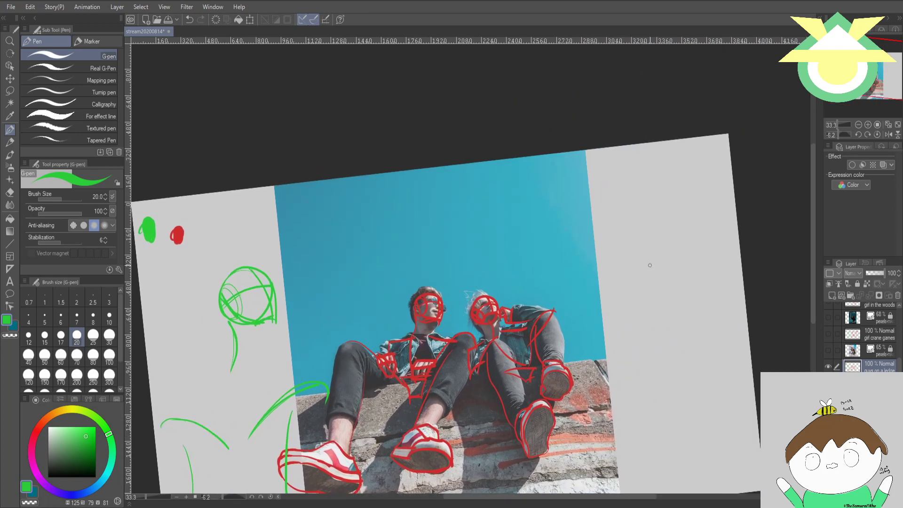
mouse_move(654, 205)
left_mouse_down()
mouse_move(677, 220)
mouse_move(607, 221)
left_mouse_up()
key("ctrl+z")
mouse_move(678, 196)
left_mouse_down()
mouse_move(710, 224)
mouse_move(649, 170)
mouse_move(632, 285)
mouse_move(656, 289)
mouse_move(718, 255)
left_mouse_up()
key("ctrl+z")
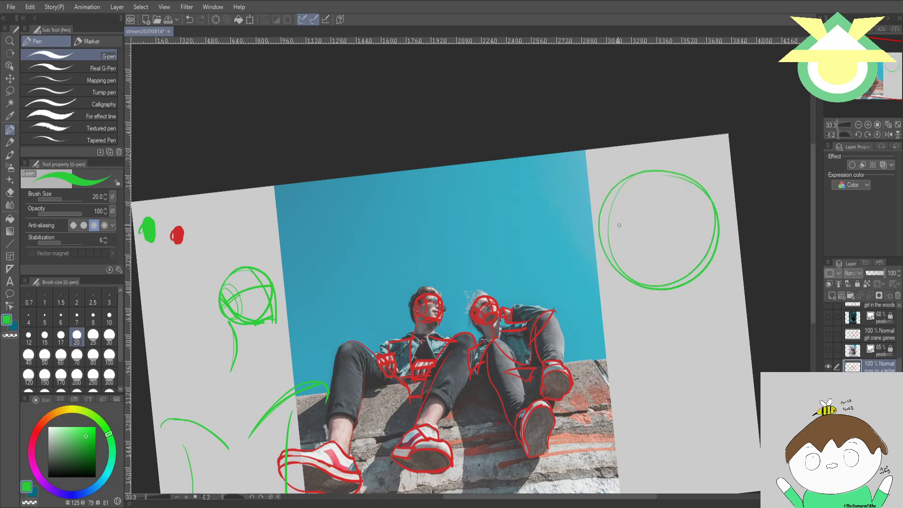
- Add the side-plane oval with its cross line and the curved brow line to the large green head
mouse_move(653, 282)
left_mouse_down()
mouse_move(606, 231)
mouse_move(645, 273)
mouse_move(636, 239)
mouse_move(718, 218)
left_mouse_up()
mouse_move(625, 252)
left_mouse_down()
mouse_move(650, 226)
mouse_move(716, 209)
left_mouse_up()
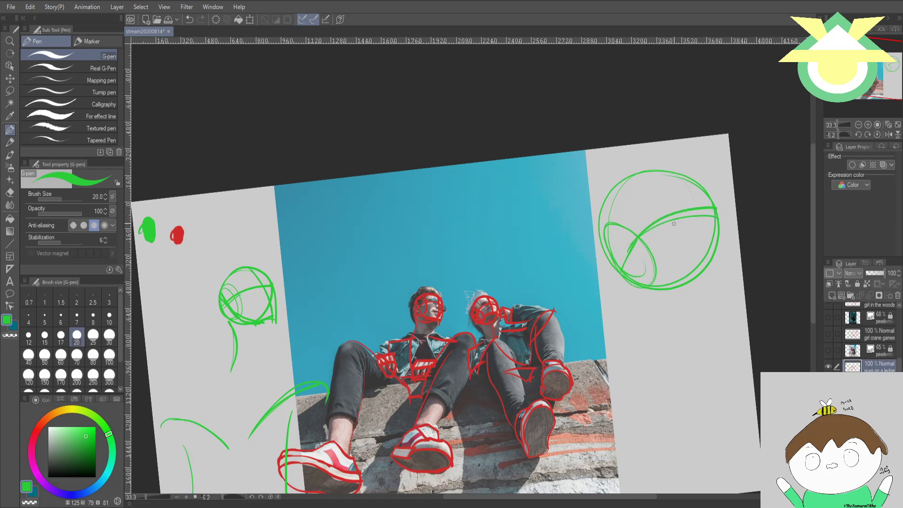
key("ctrl+z")
left_click_drag(690, 257, 706, 251)
left_click_drag(608, 237, 657, 279)
- Draw the large head's front face edge, the curved underside of the jaw and the vertical centre guideline
left_click_drag(720, 224, 724, 246)
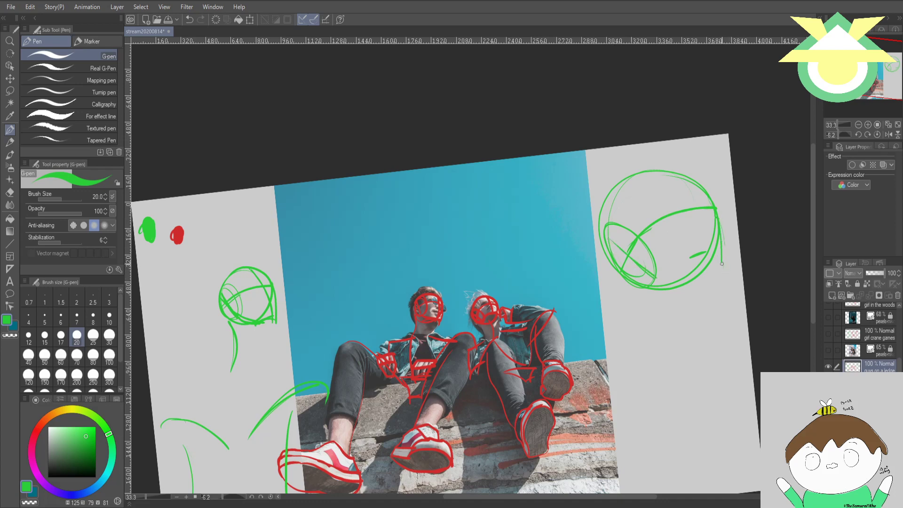
left_click_drag(719, 249, 722, 275)
mouse_move(716, 255)
left_mouse_down()
mouse_move(663, 271)
mouse_move(728, 261)
left_mouse_up()
mouse_move(641, 272)
left_mouse_down()
mouse_move(679, 273)
mouse_move(672, 277)
mouse_move(729, 261)
left_mouse_up()
left_click_drag(670, 179, 695, 254)
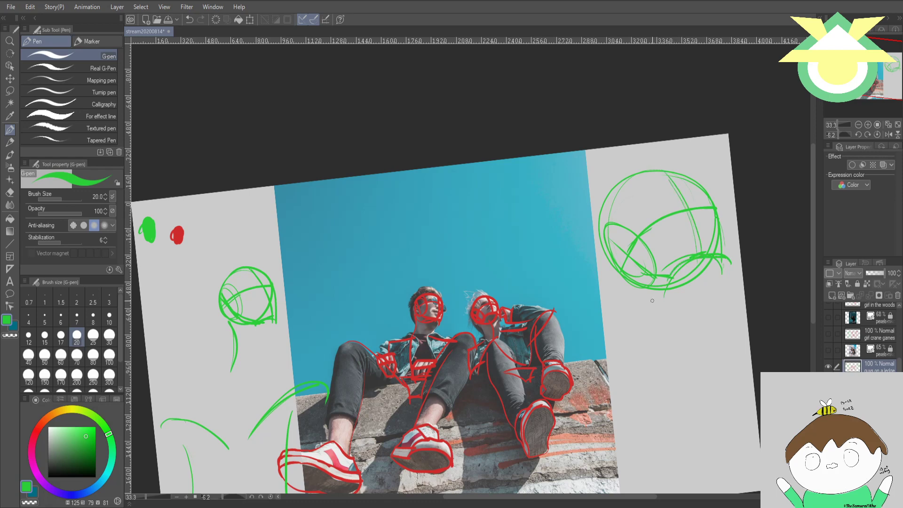
- Draw the spine curve down from the large green head and sketch both eyes along the brow line
mouse_move(675, 289)
left_mouse_down()
mouse_move(675, 356)
mouse_move(683, 306)
mouse_move(666, 368)
left_mouse_up()
mouse_move(650, 217)
left_mouse_down()
mouse_move(669, 206)
mouse_move(660, 217)
mouse_move(668, 207)
mouse_move(707, 205)
left_mouse_up()
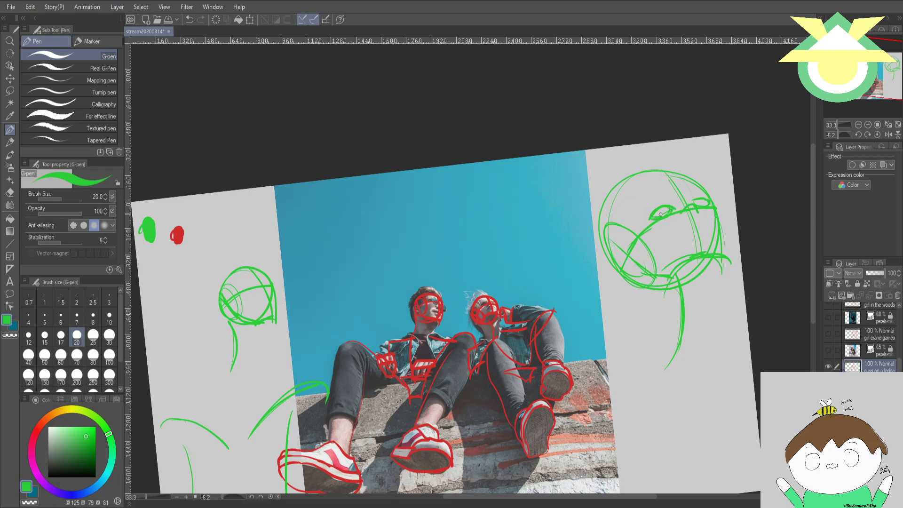
left_click_drag(655, 213, 706, 202)
left_click_drag(507, 330, 624, 326)
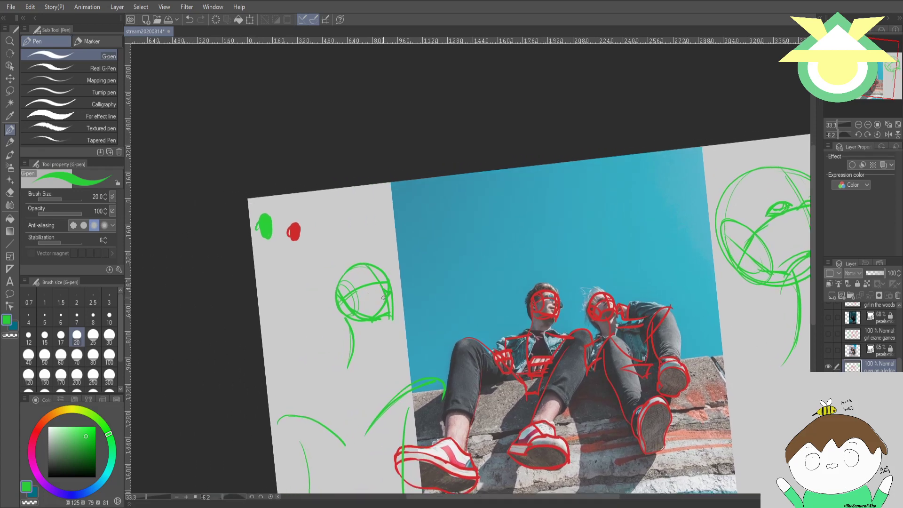
- Hide the guys on a ledge sketch and its photo, and save the drawing
left_click_drag(383, 298, 227, 282)
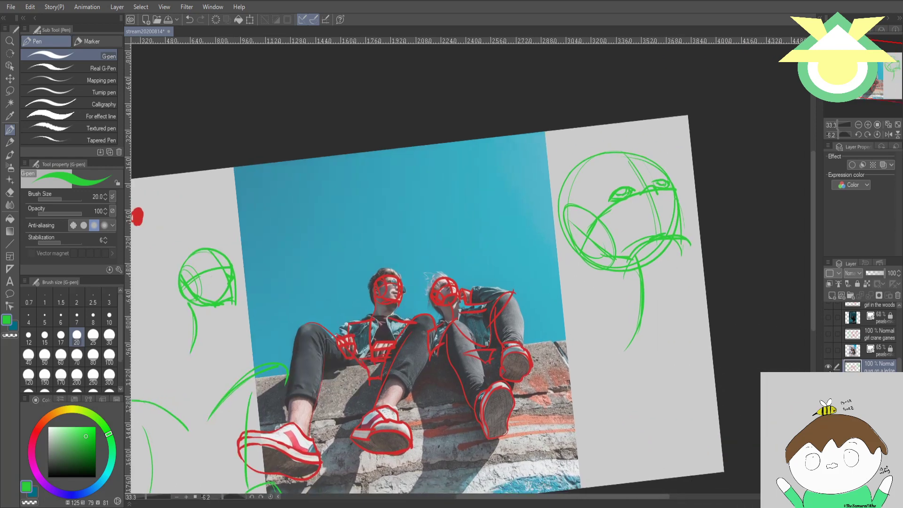
key("ctrl+s")
left_click(828, 367)
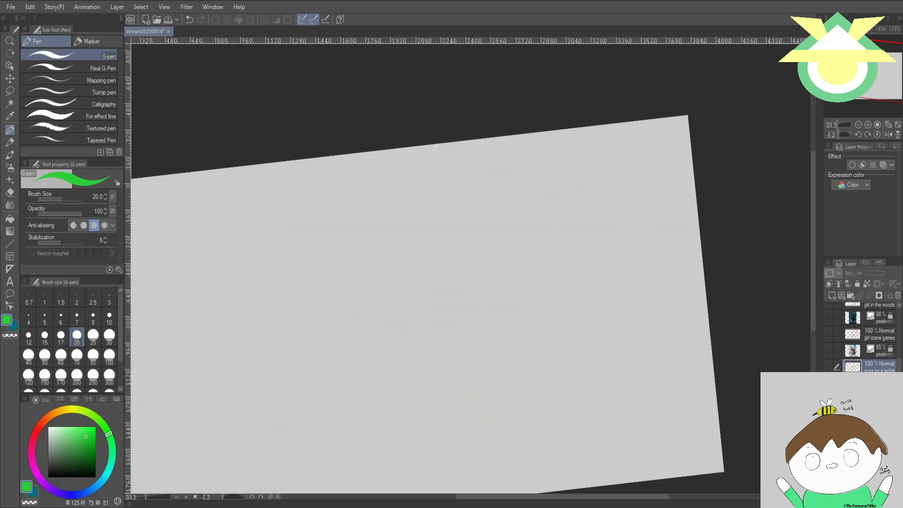
key("ctrl+s")
left_click(871, 383)
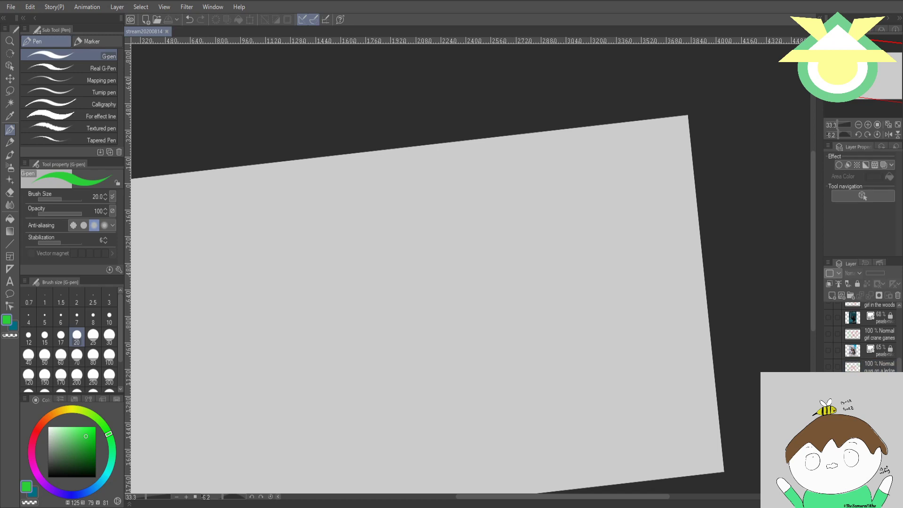
scroll(860, 339, "down", 1)
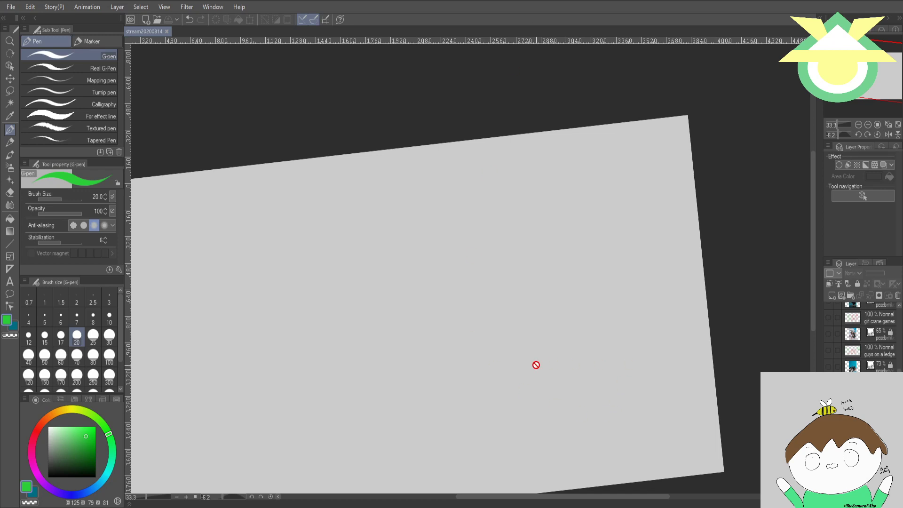
scroll(432, 377, "down", 2)
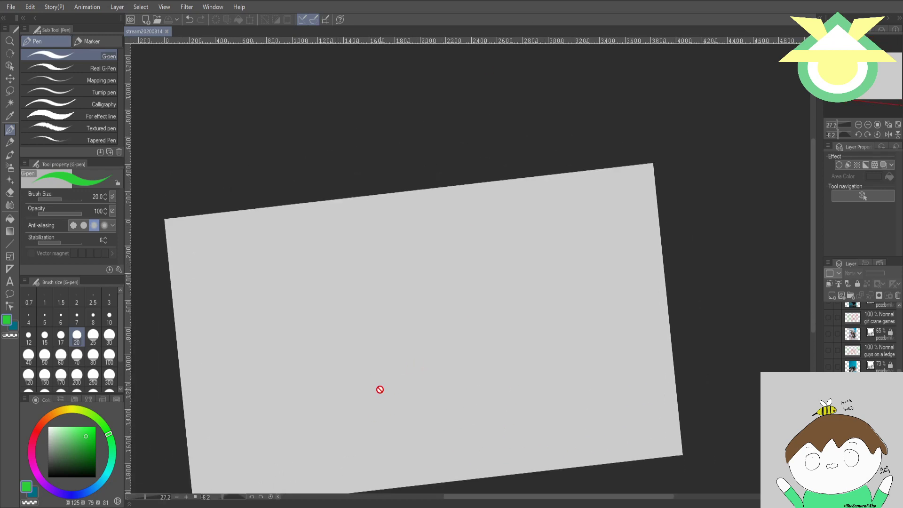
left_click_drag(379, 389, 531, 310)
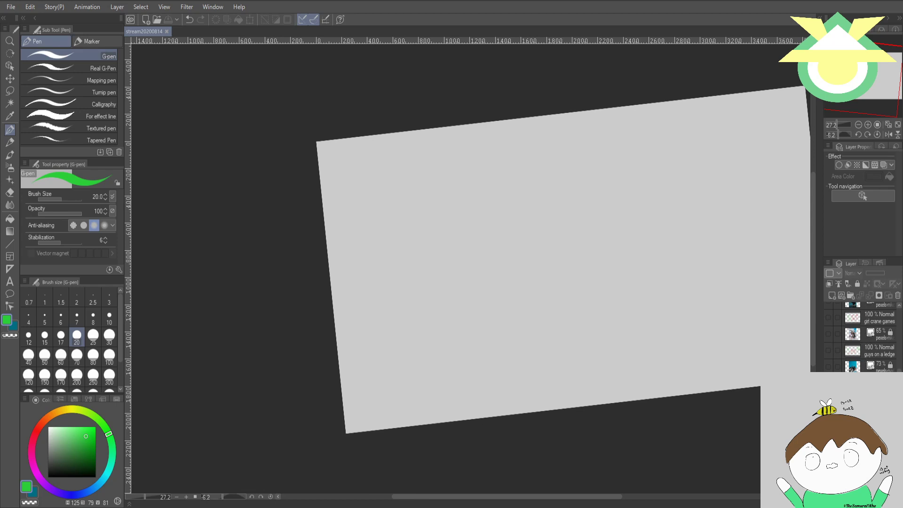
scroll(863, 348, "down", 5)
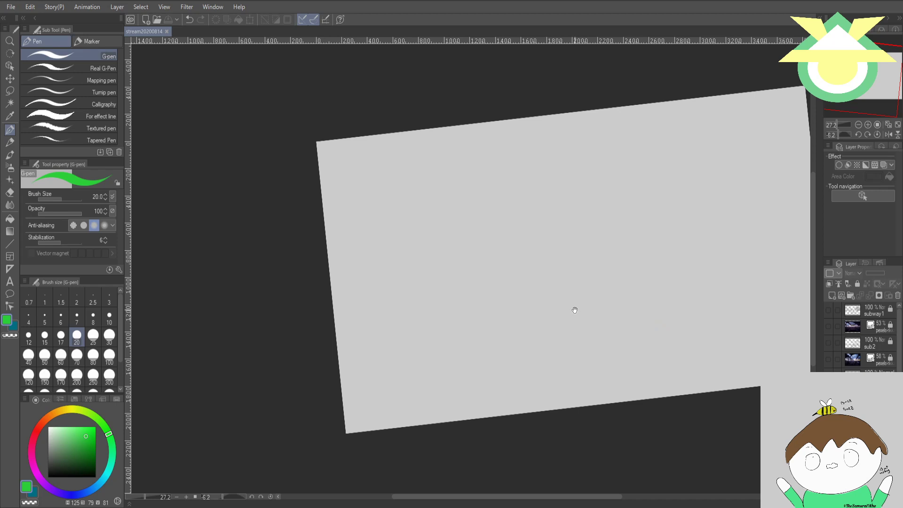
left_click_drag(583, 304, 480, 299)
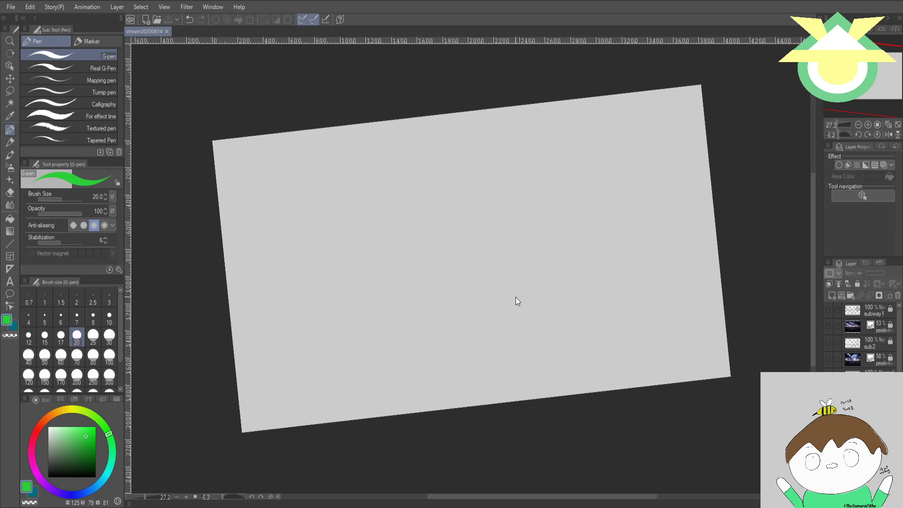